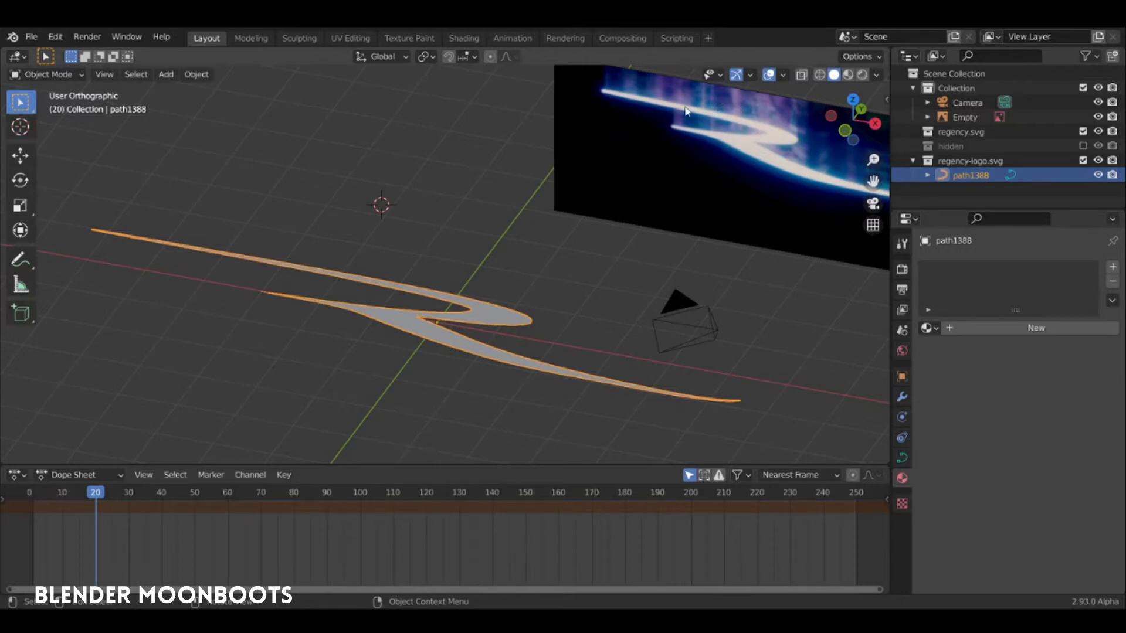
Convert the selected logo curve into a mesh object.
middle_drag(508, 300, 530, 280)
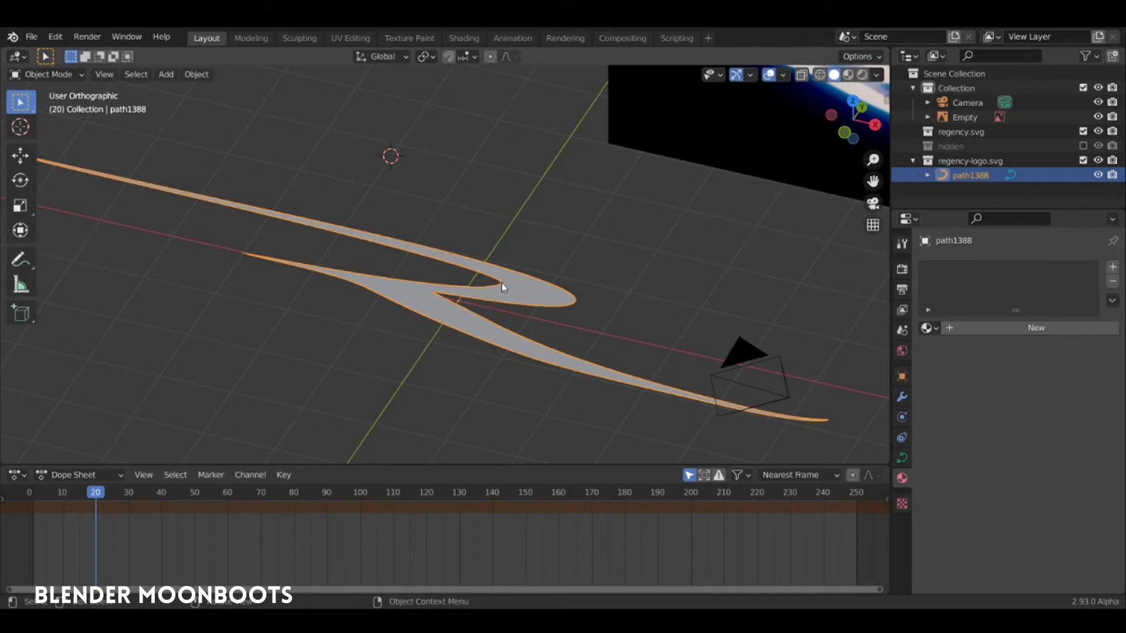
click(200, 75)
mouse_move(249, 456)
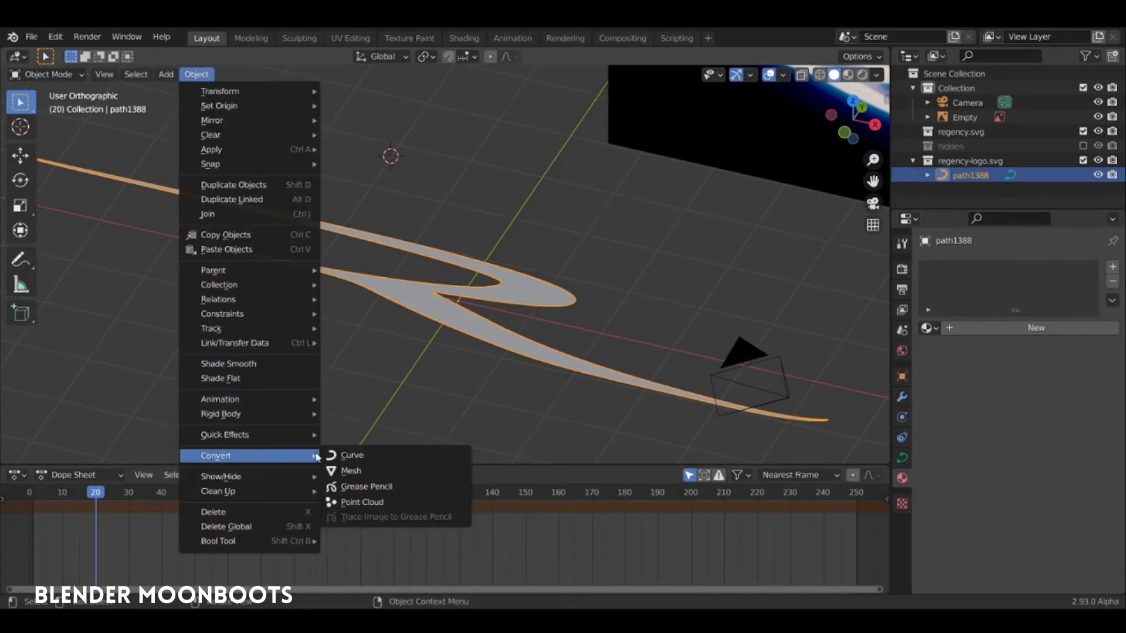
click(346, 468)
Select the logo's entire mesh in Edit Mode and simplify it with Limited Dissolve.
key(Tab)
scroll(487, 299, up, 5)
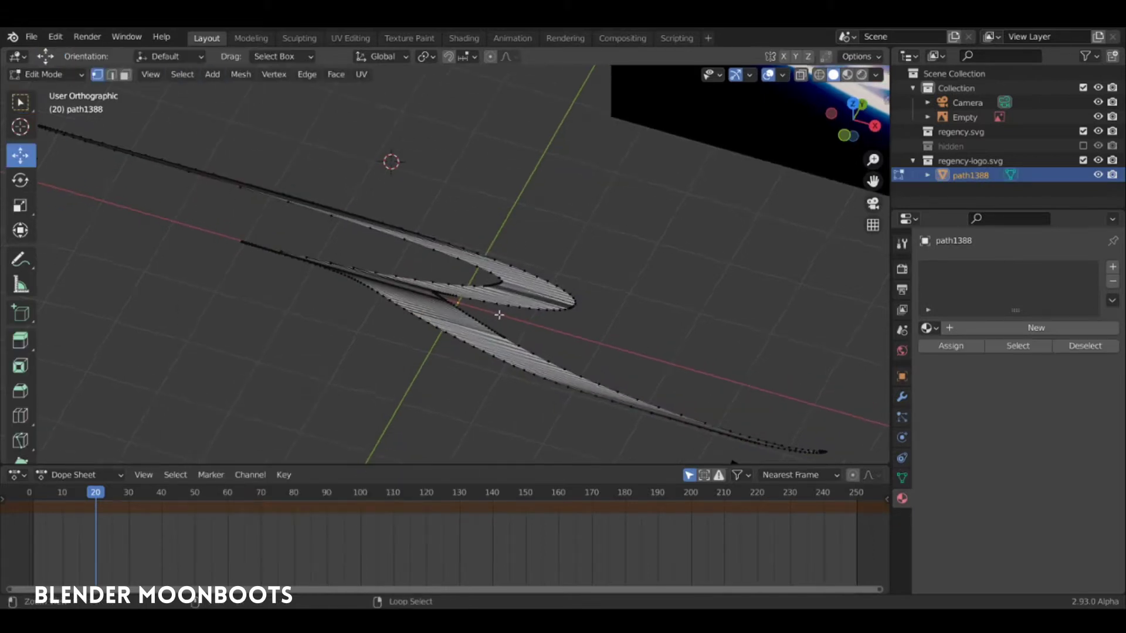
key(a)
middle_drag(568, 295, 649, 234)
key(x)
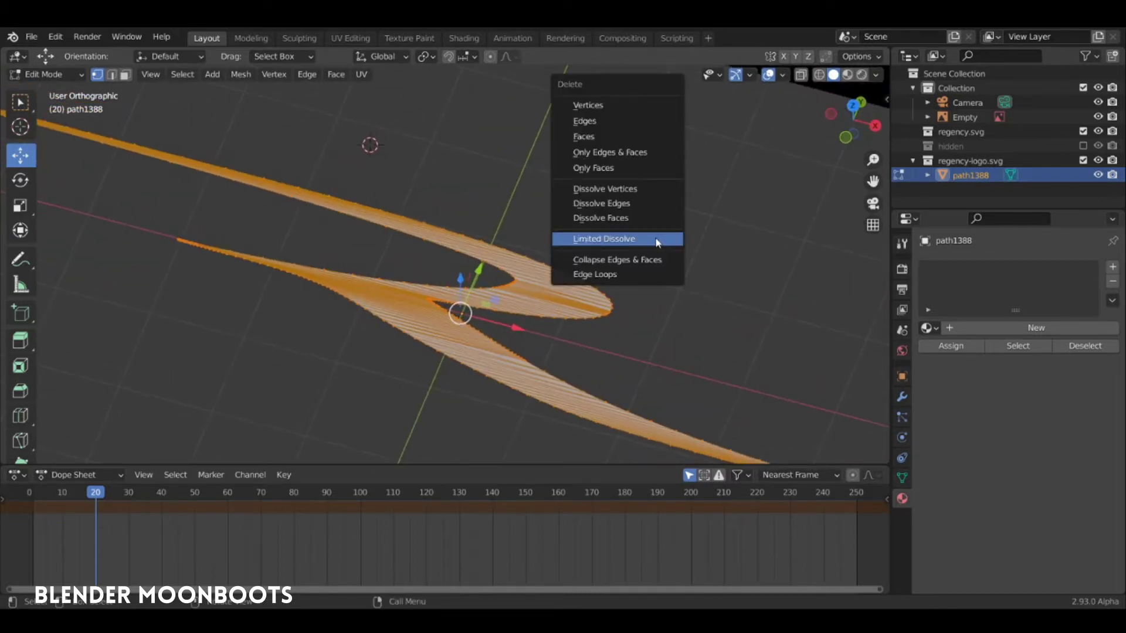
click(658, 241)
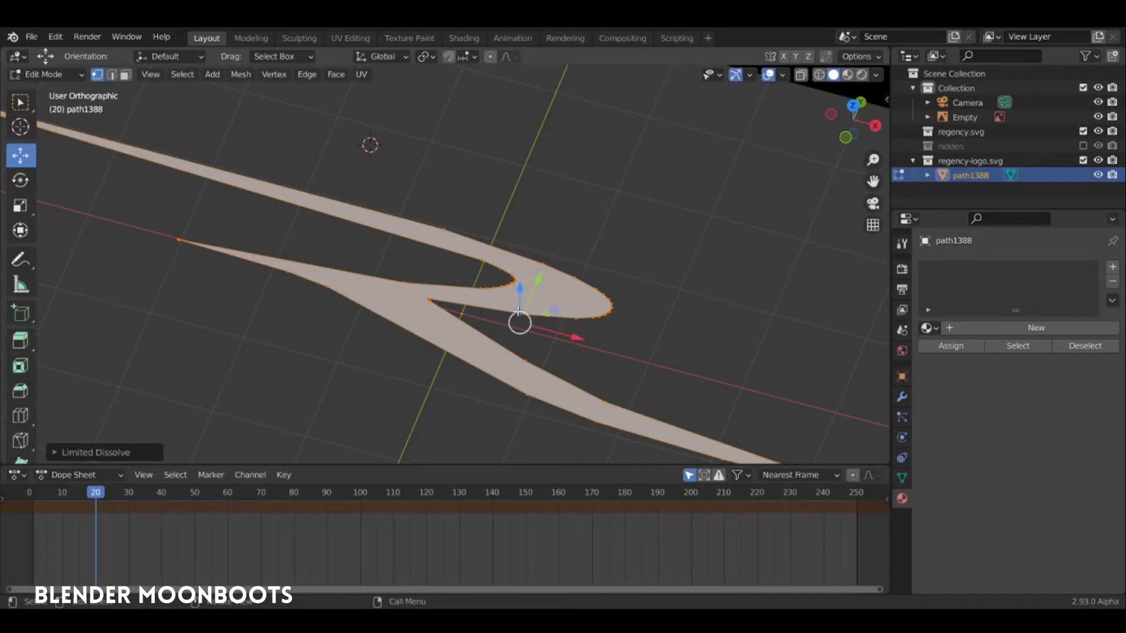
Lower the Limited Dissolve max angle to 0.32° to retain the logo's curved outline.
ctrl+middle_drag(519, 311, 473, 202)
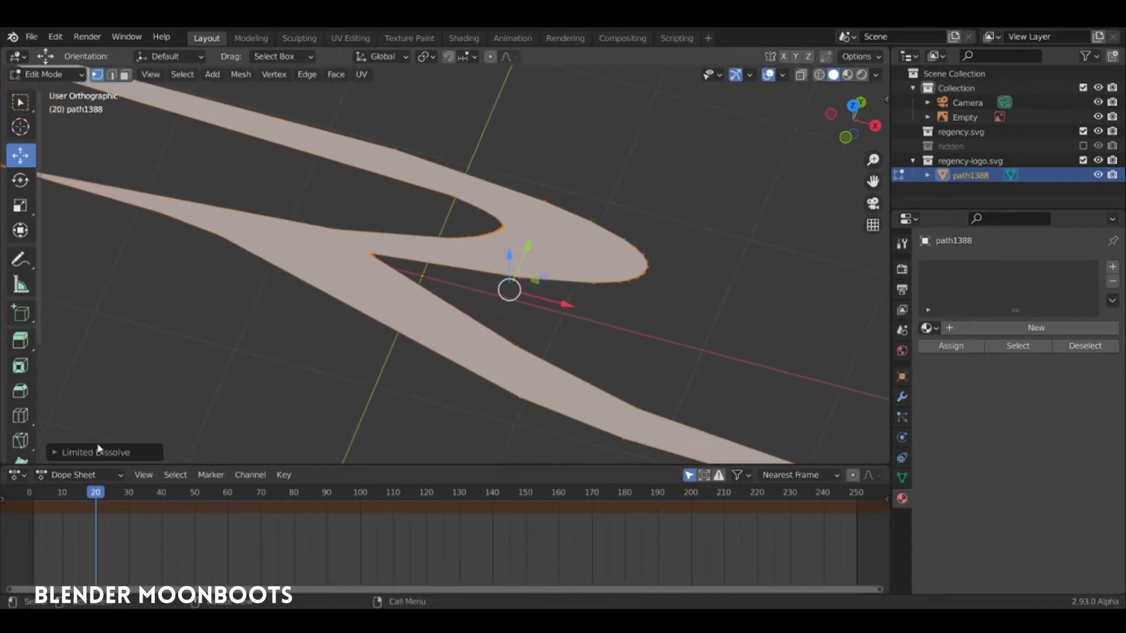
click(99, 450)
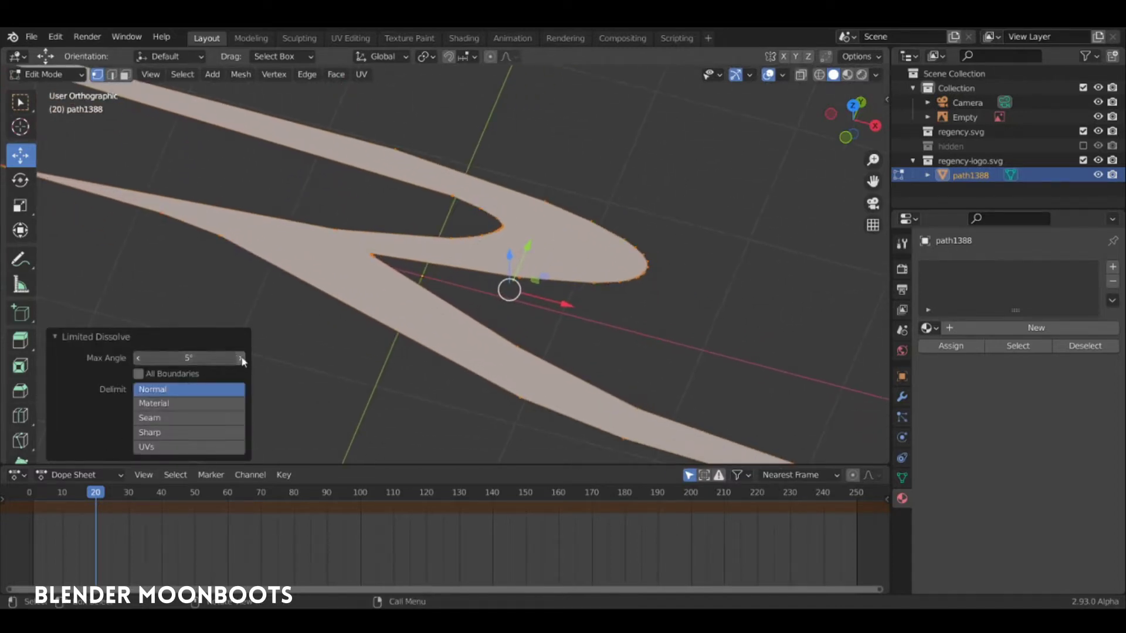
click(241, 358)
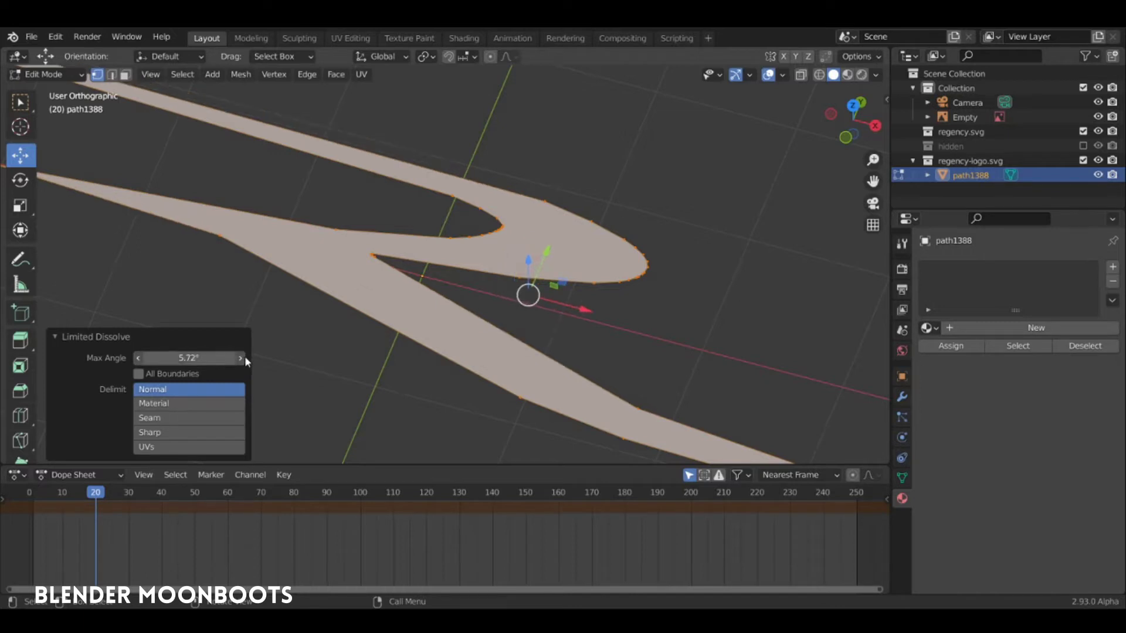
drag(245, 357, 237, 358)
Extrude the flat logo upward about 4.39 m along its normal and delete only the faces of the top cap.
middle_drag(431, 276, 610, 319)
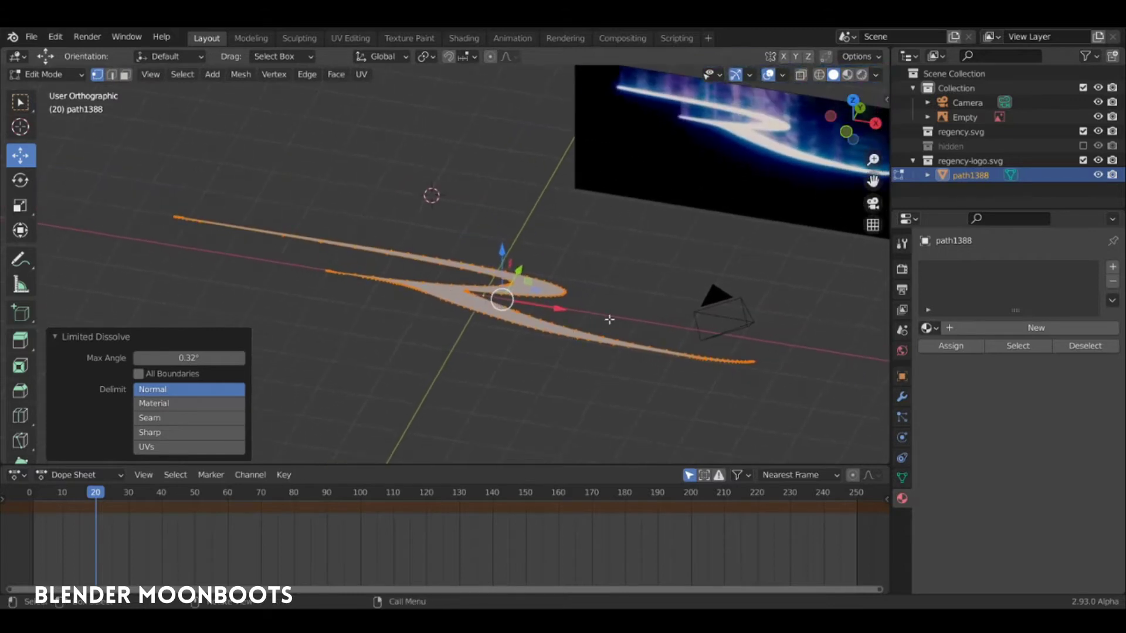
key(e)
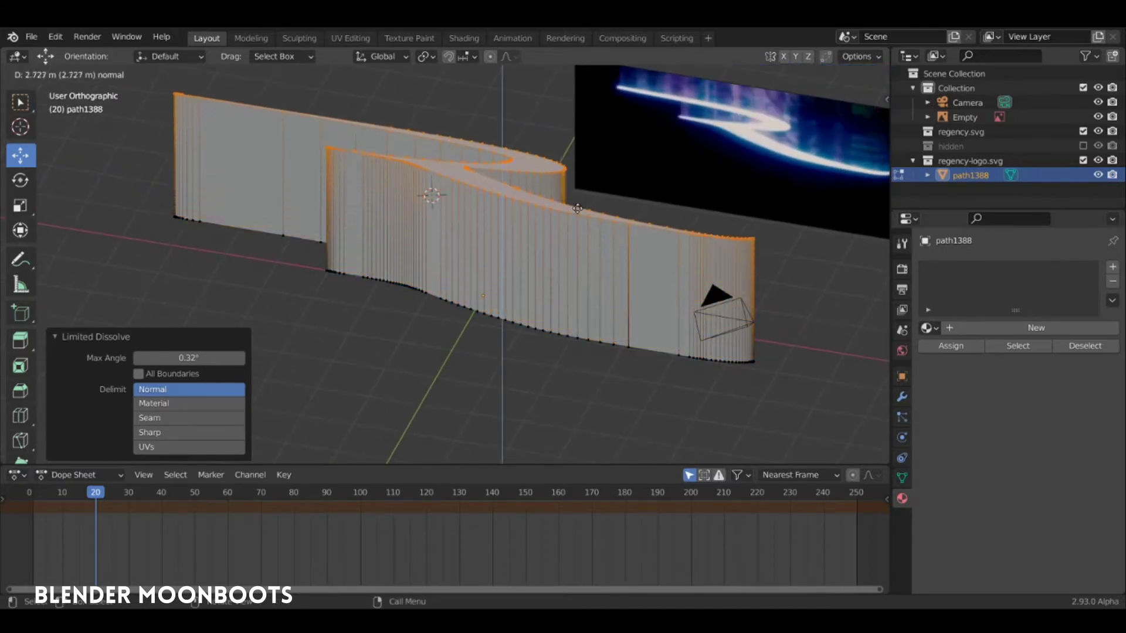
click(586, 132)
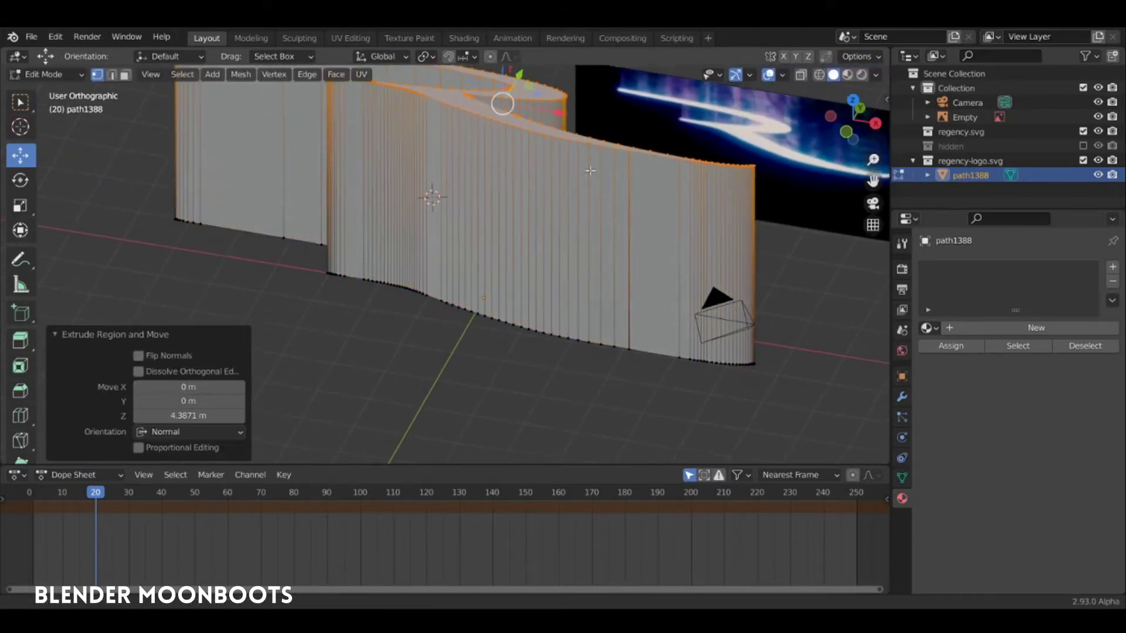
shift+middle_drag(592, 163, 630, 280)
middle_drag(630, 281, 619, 258)
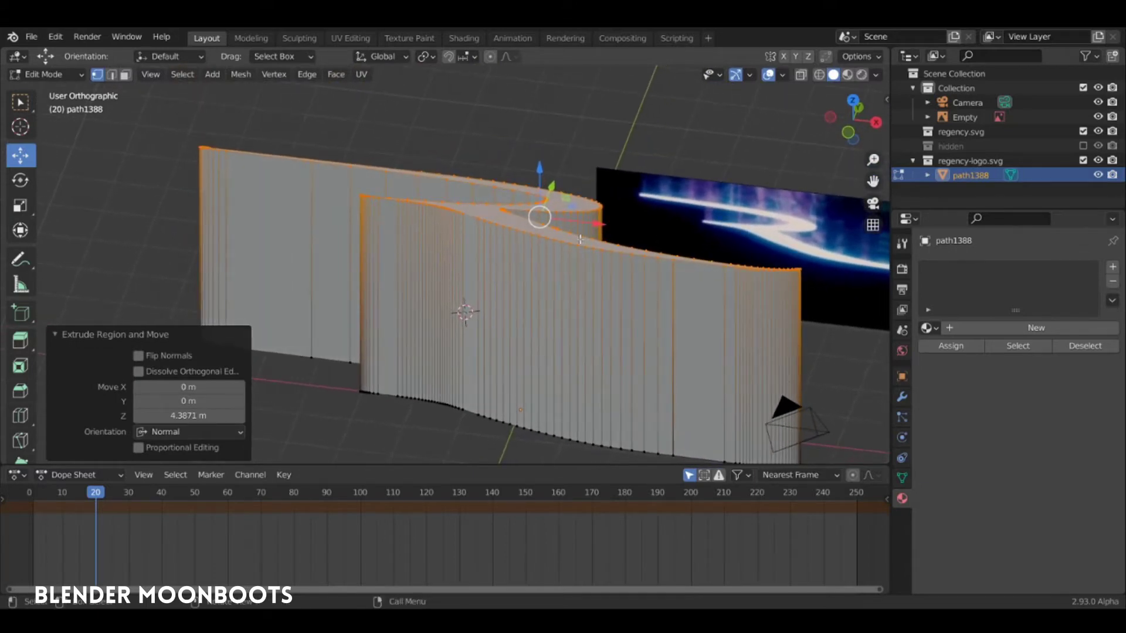
key(x)
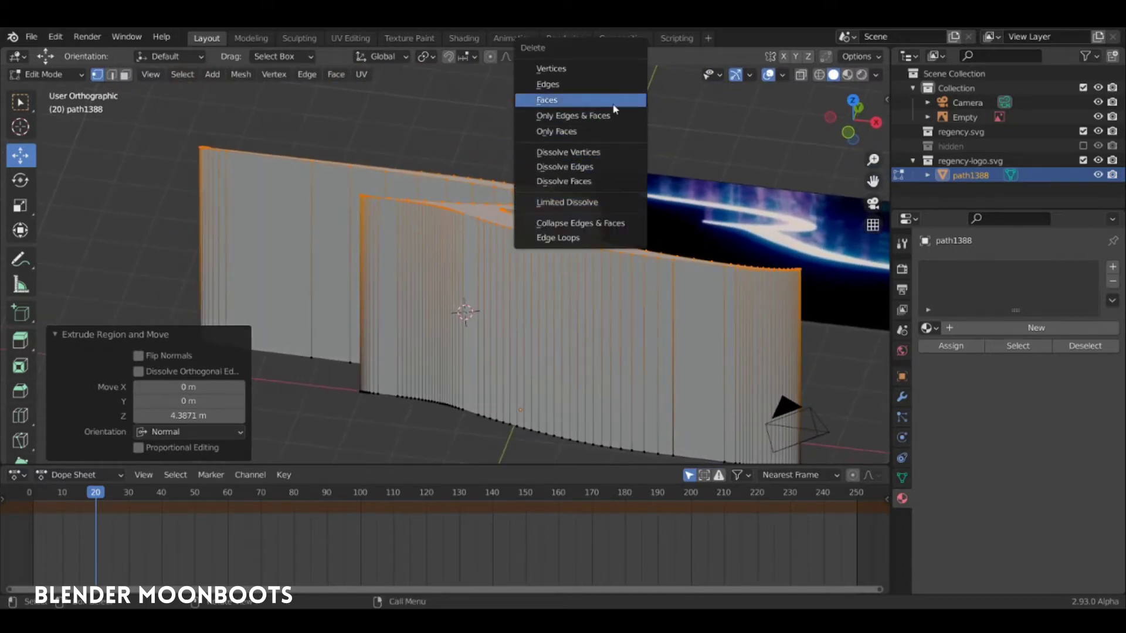
click(603, 133)
Turn on X-ray in face select mode and lasso-select all side wall faces of the extruded logo.
mouse_move(603, 135)
middle_down()
mouse_move(616, 221)
mouse_move(594, 256)
mouse_move(598, 234)
mouse_move(563, 227)
middle_up()
key(alt+z)
key(3)
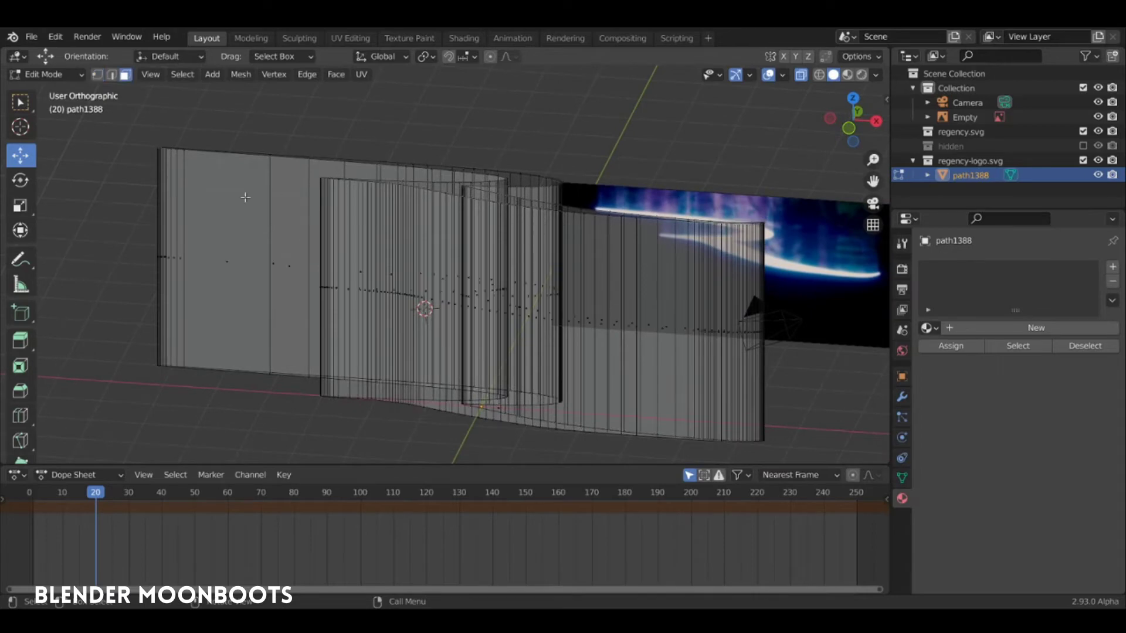
mouse_move(170, 202)
ctrl+right_down()
mouse_move(108, 244)
mouse_move(540, 328)
mouse_move(839, 296)
mouse_move(539, 195)
ctrl+right_up()
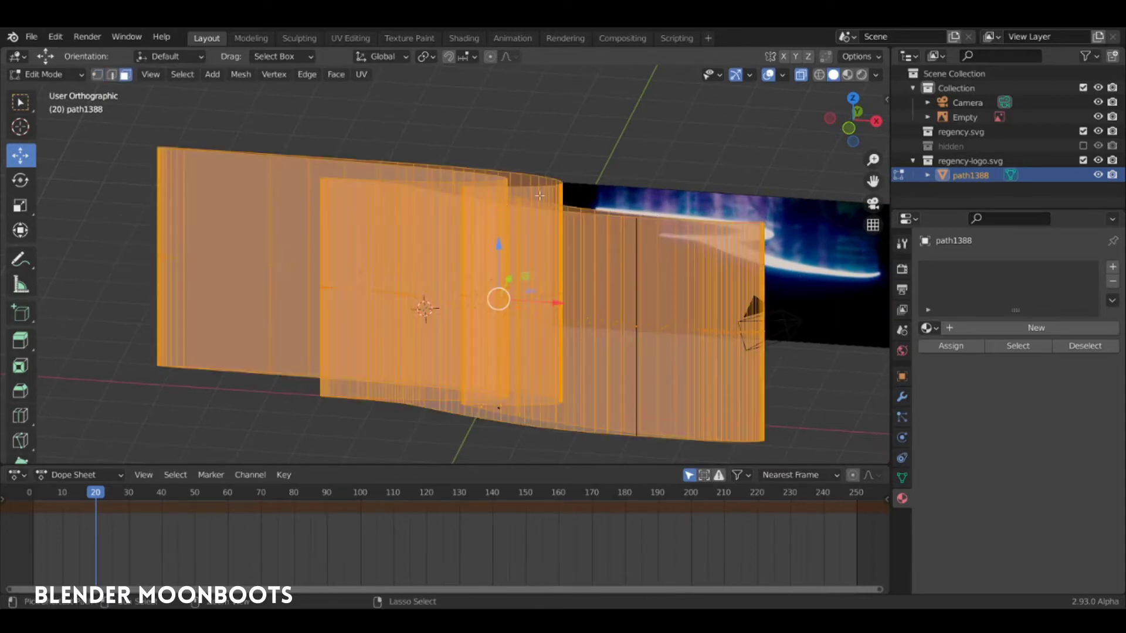
Add a new material to the logo and name it "extrusion".
click(1112, 267)
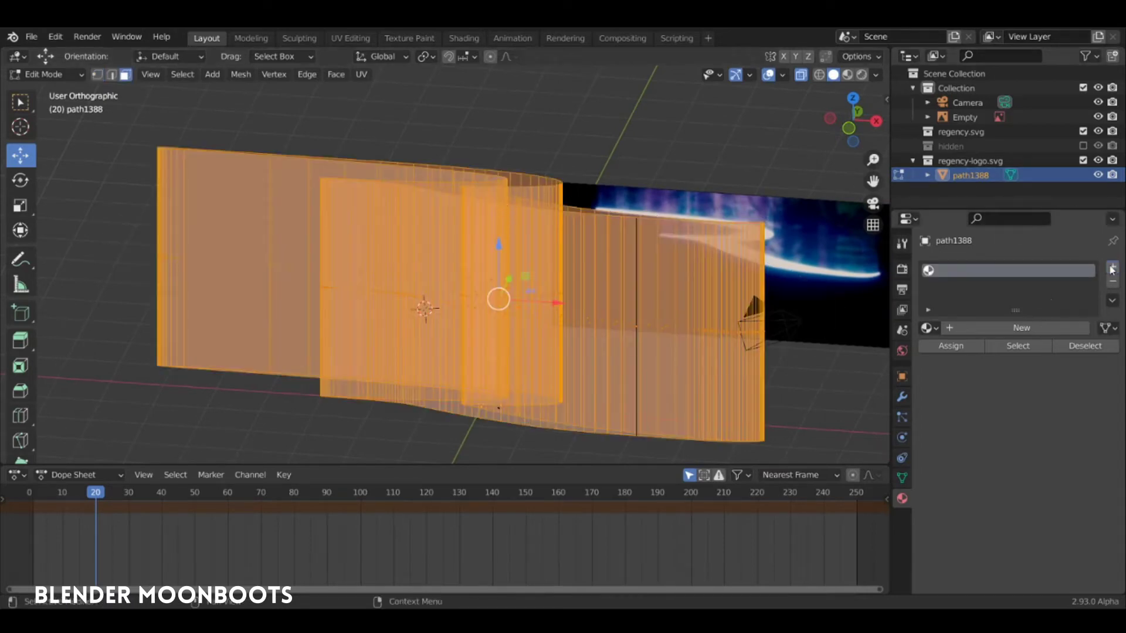
click(982, 328)
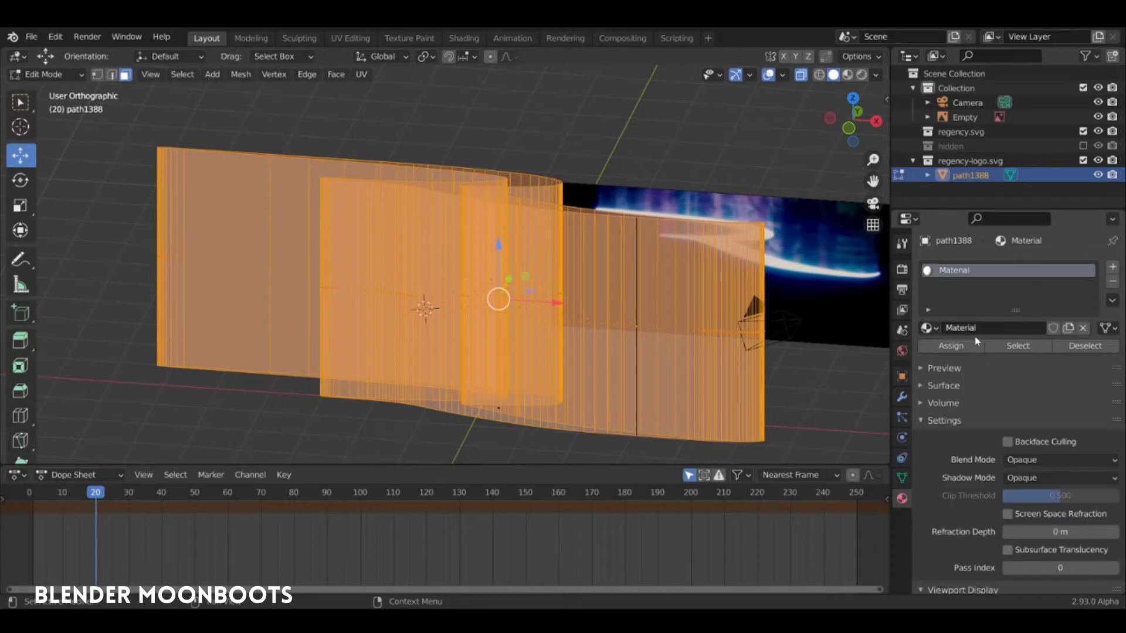
double_click(953, 272)
text(g)
text(xtrusion)
key(Return)
Invert the selection to the logo's bottom face and add a second material named "face".
middle_drag(563, 264, 588, 242)
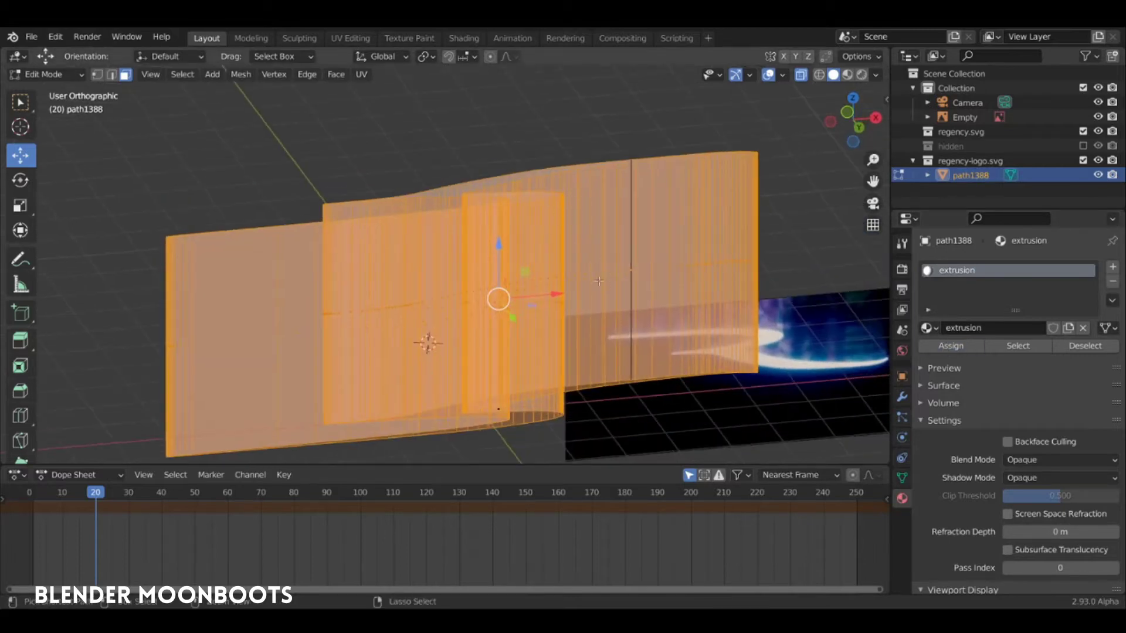
key(ctrl+i)
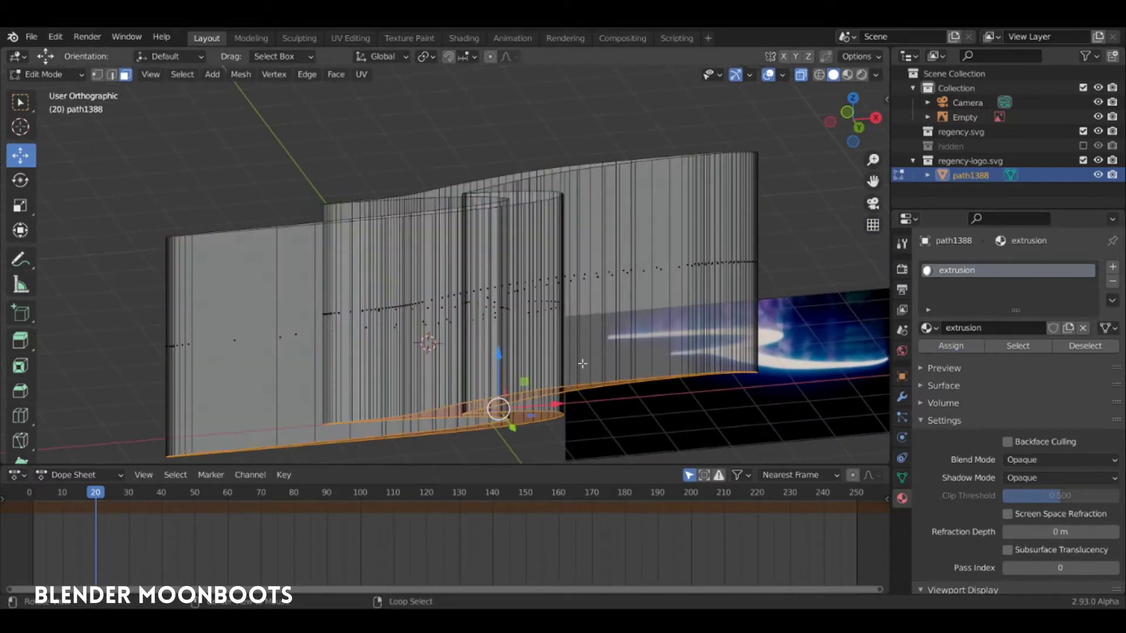
mouse_move(595, 332)
middle_down()
mouse_move(602, 371)
mouse_move(592, 324)
middle_up()
click(1113, 267)
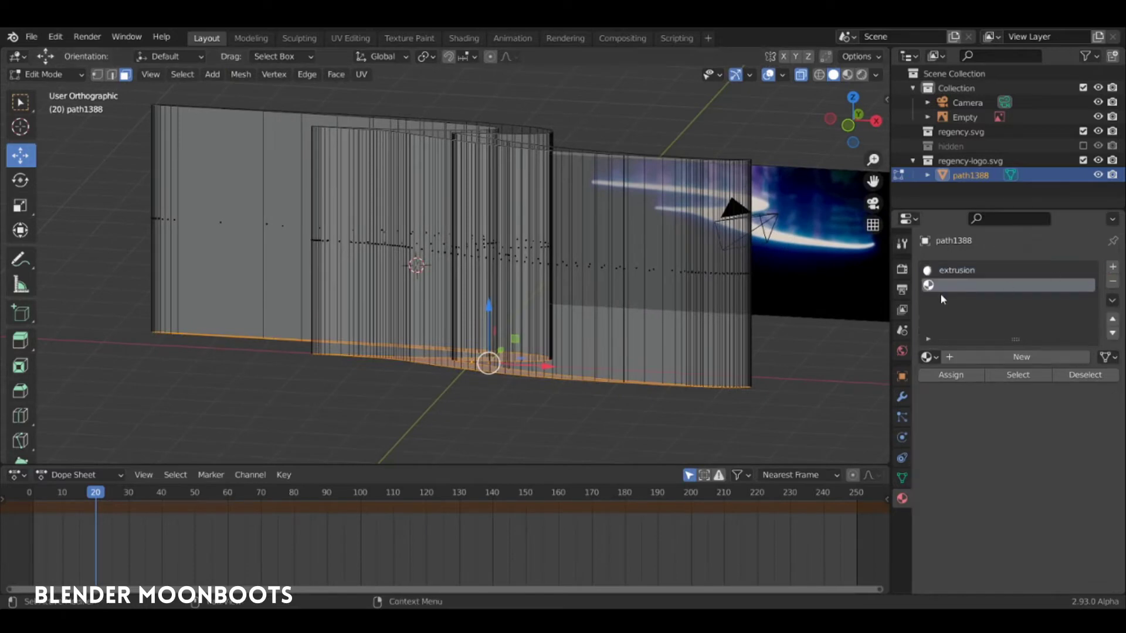
click(979, 356)
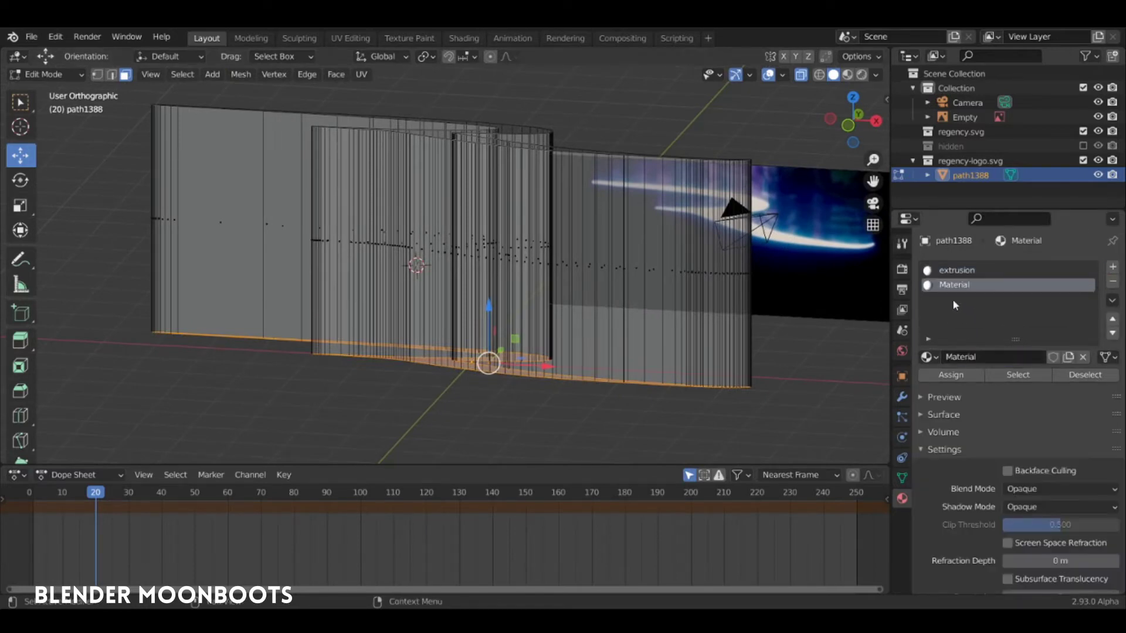
double_click(954, 285)
text(face)
key(Return)
Reselect the logo's bottom face and assign the "face" material to it.
middle_drag(557, 328, 589, 306)
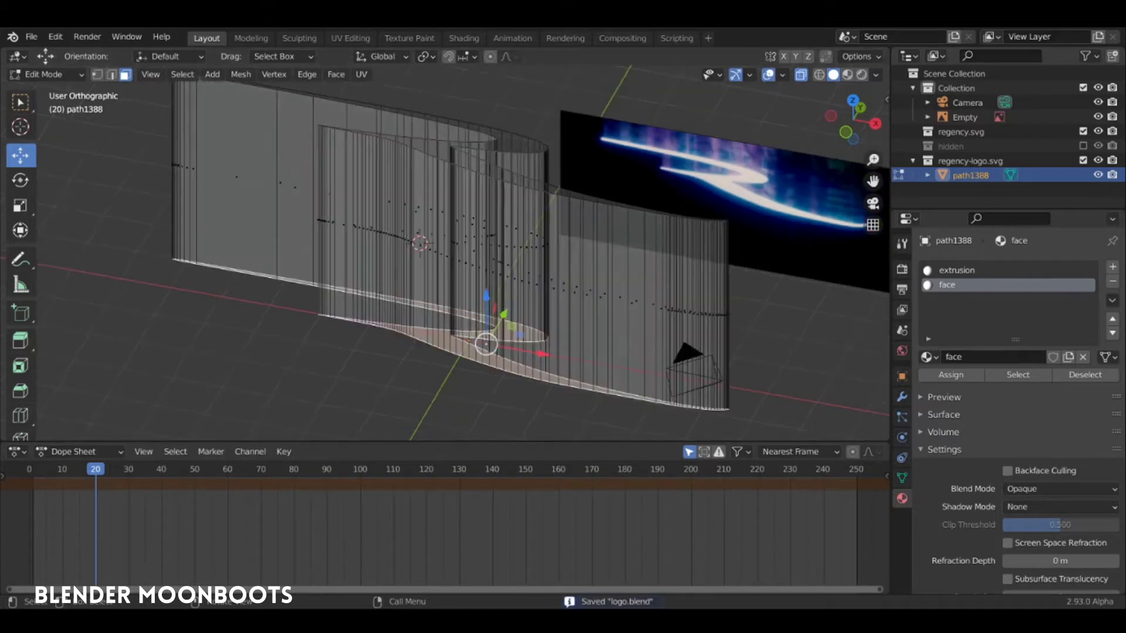
key(alt+a)
alt+click(463, 343)
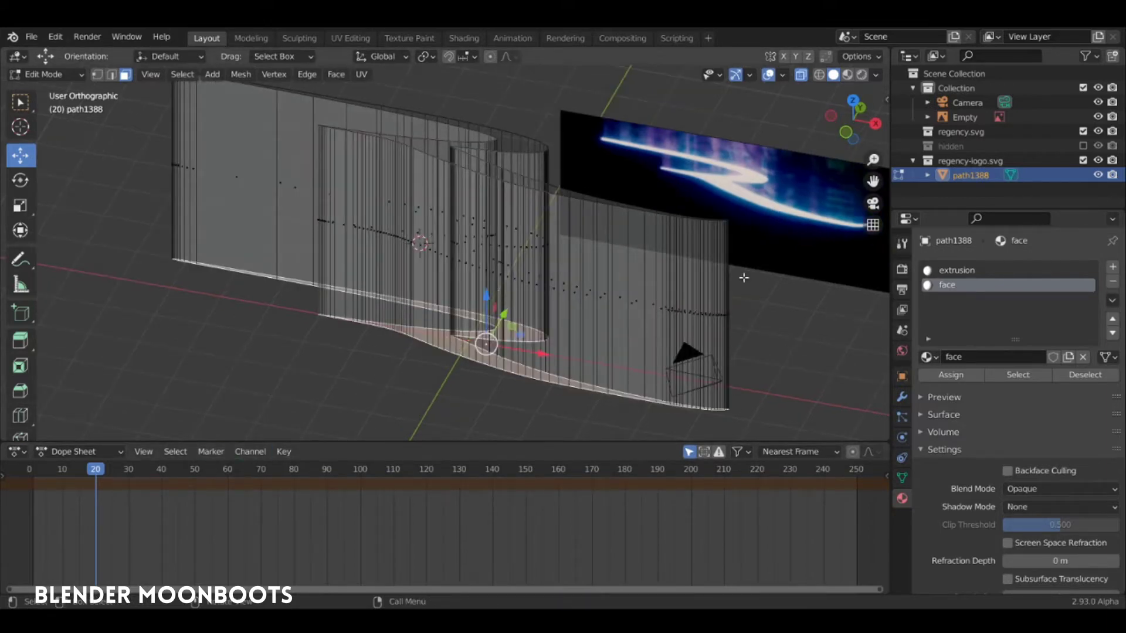
click(939, 376)
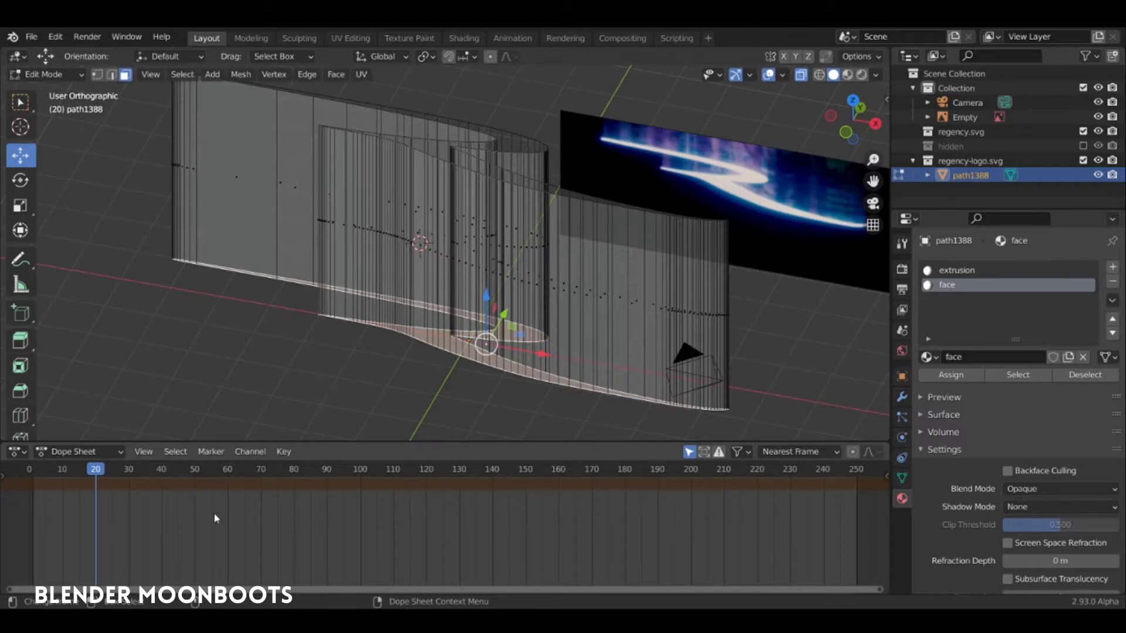
Replace the timeline with an enlarged Shader Editor and arrange the "face" material's nodes in view.
key(shift+F3)
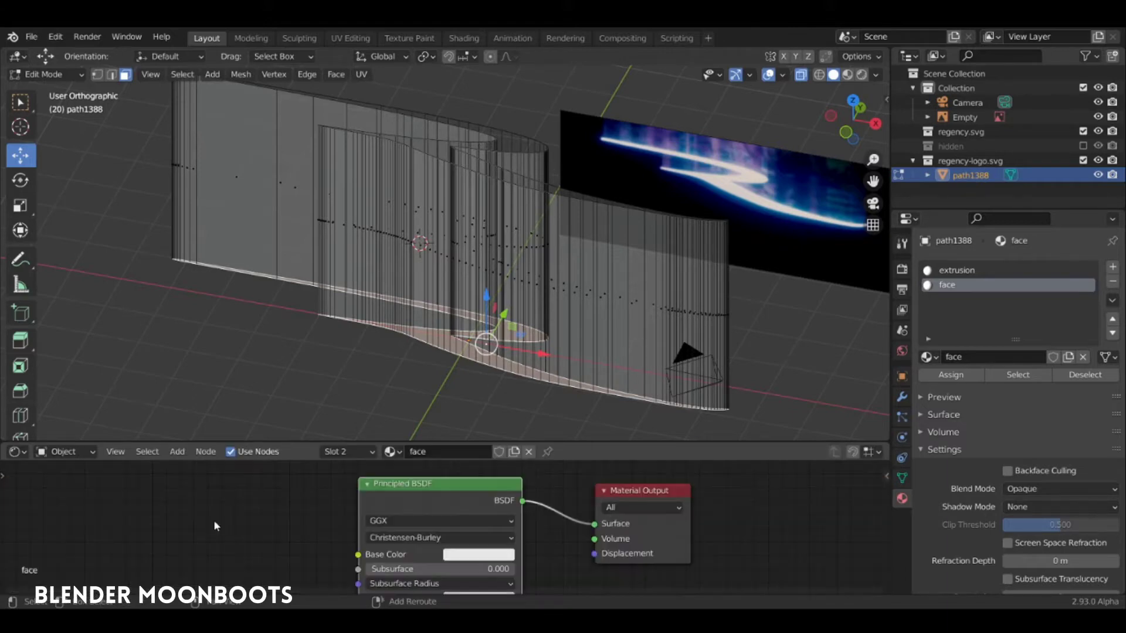
drag(386, 444, 396, 348)
drag(457, 437, 479, 416)
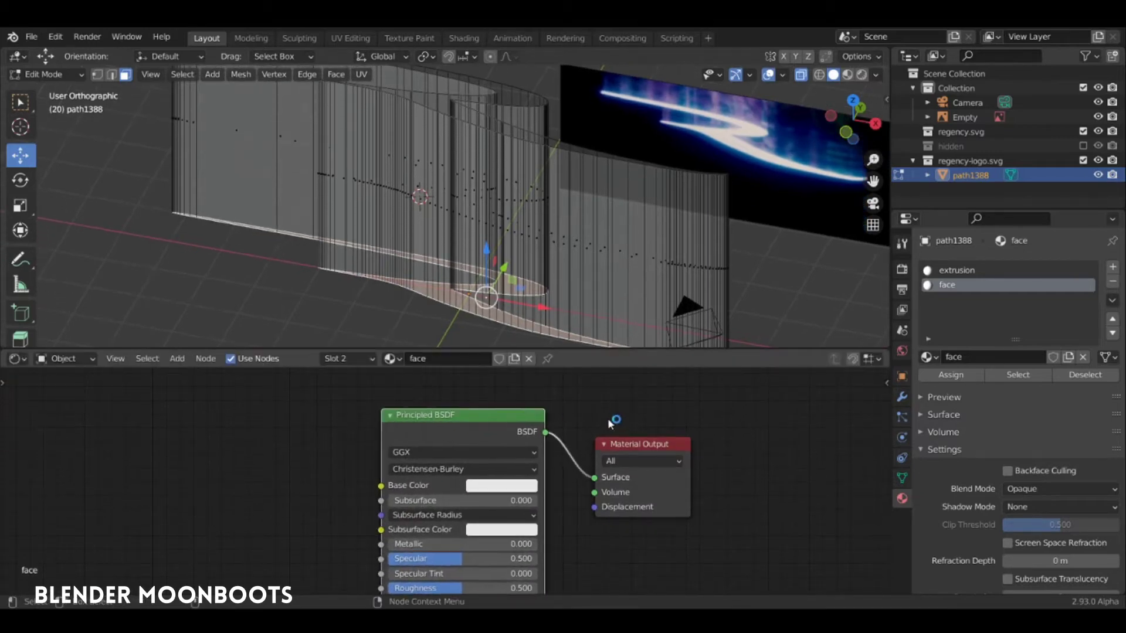
drag(629, 445, 616, 415)
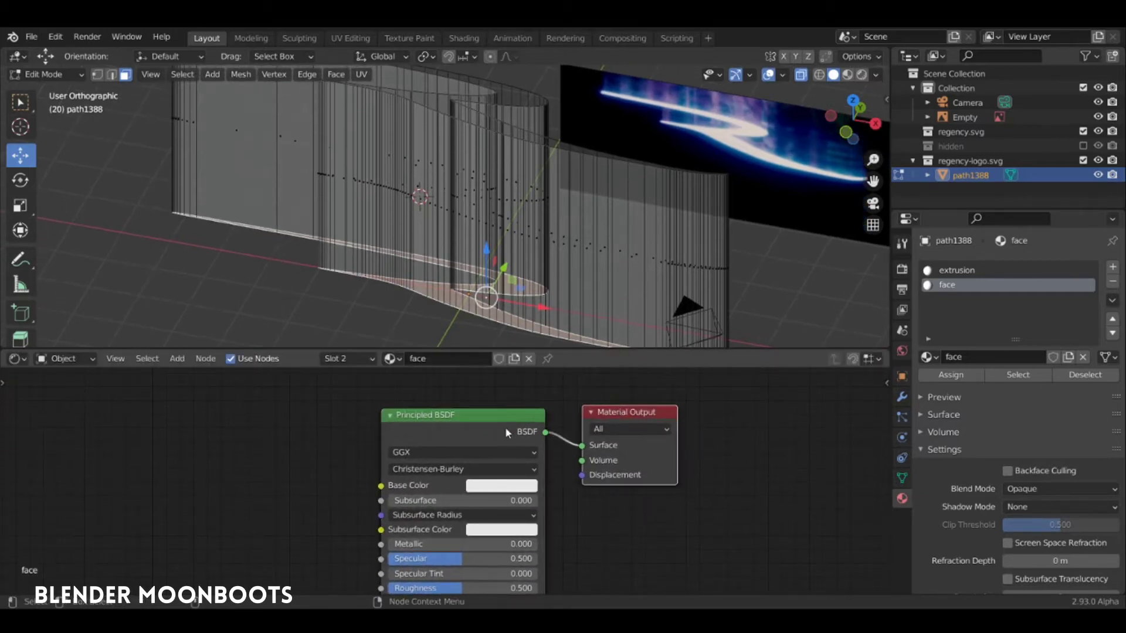
Switch the "face" material's Principled BSDF node to an Emission shader.
click(474, 418)
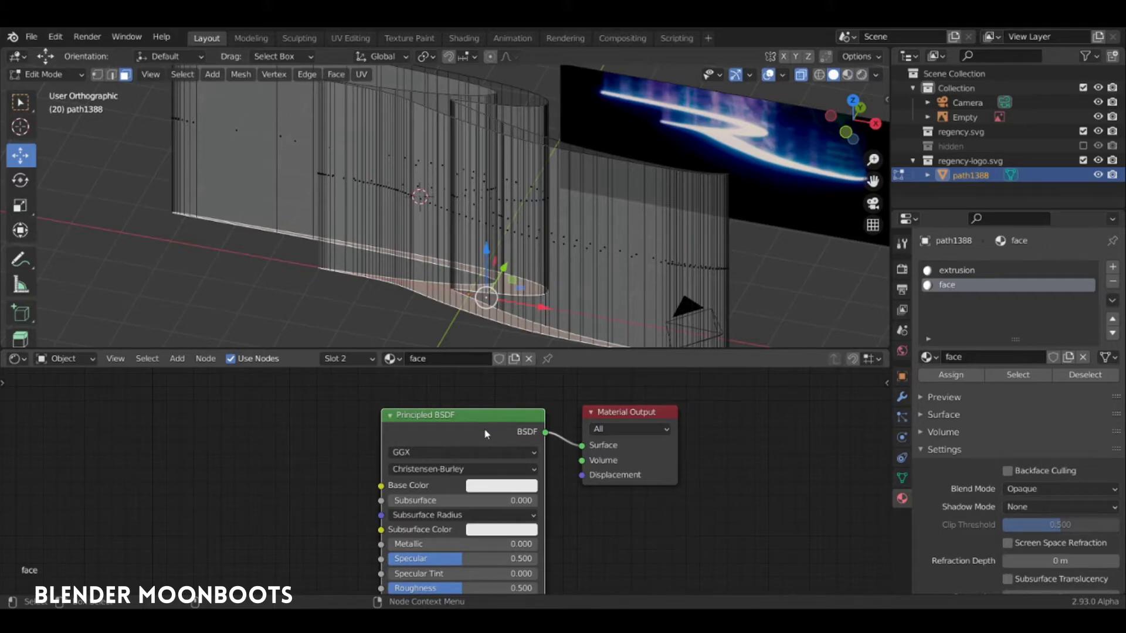
key(shift+s)
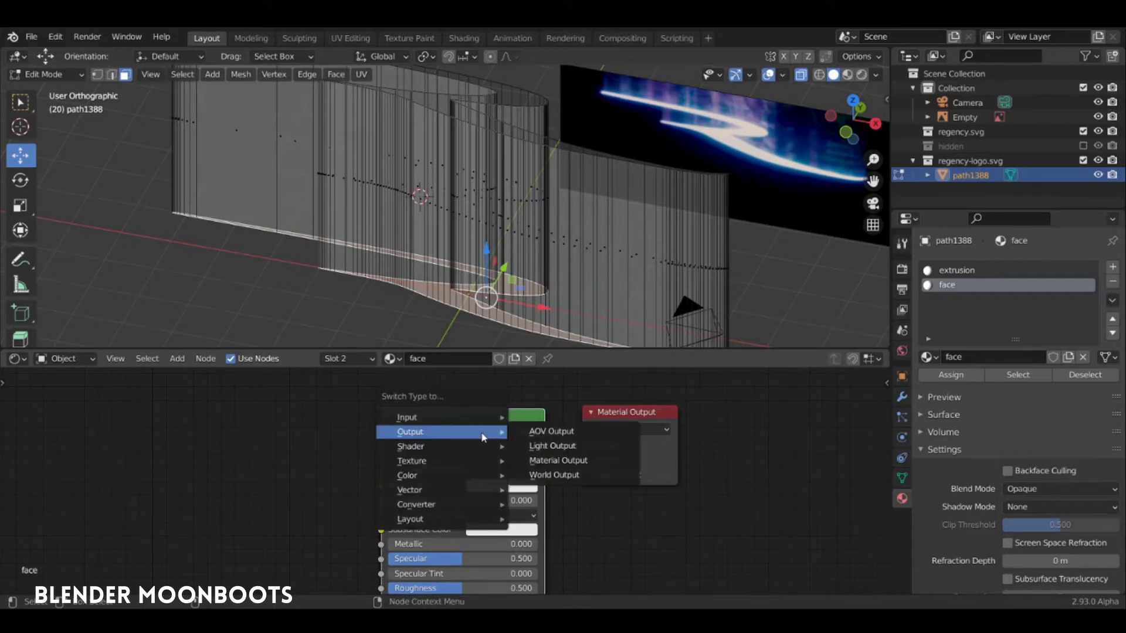
mouse_move(459, 449)
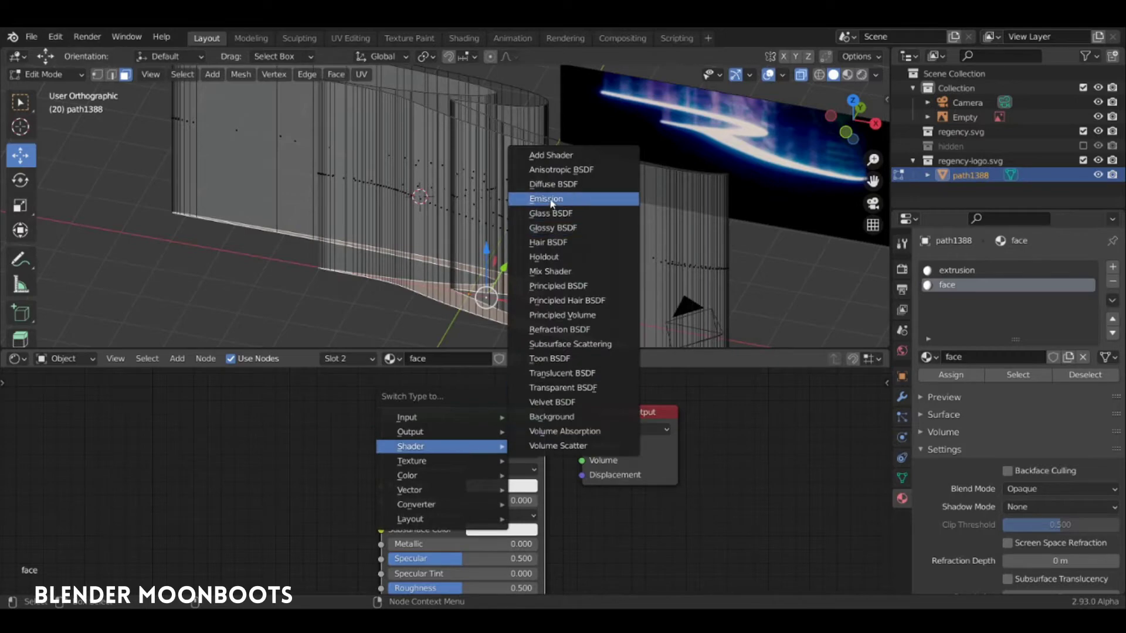
click(549, 199)
click(481, 435)
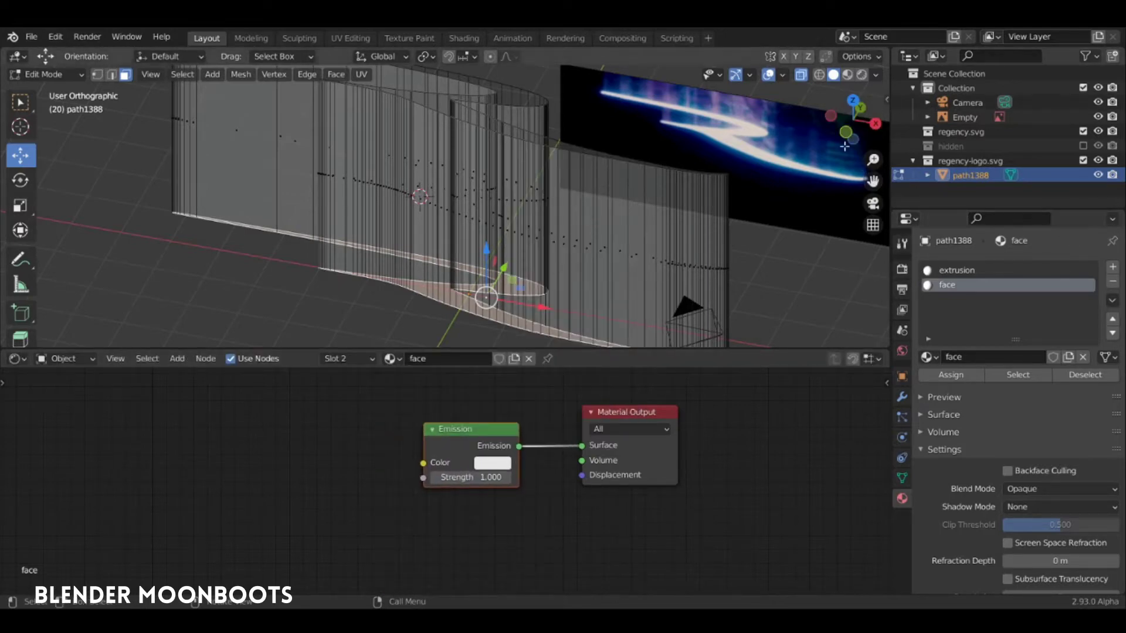
Set the viewport shading to Rendered and view the emissive logo face from below.
key(z)
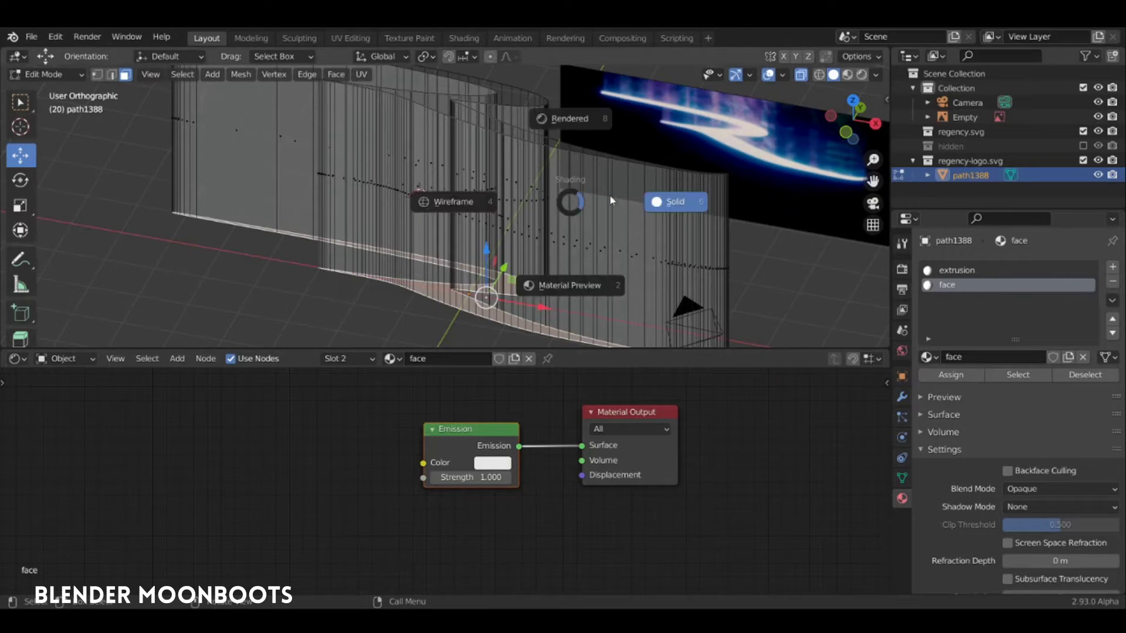
click(579, 121)
middle_drag(604, 249, 445, 194)
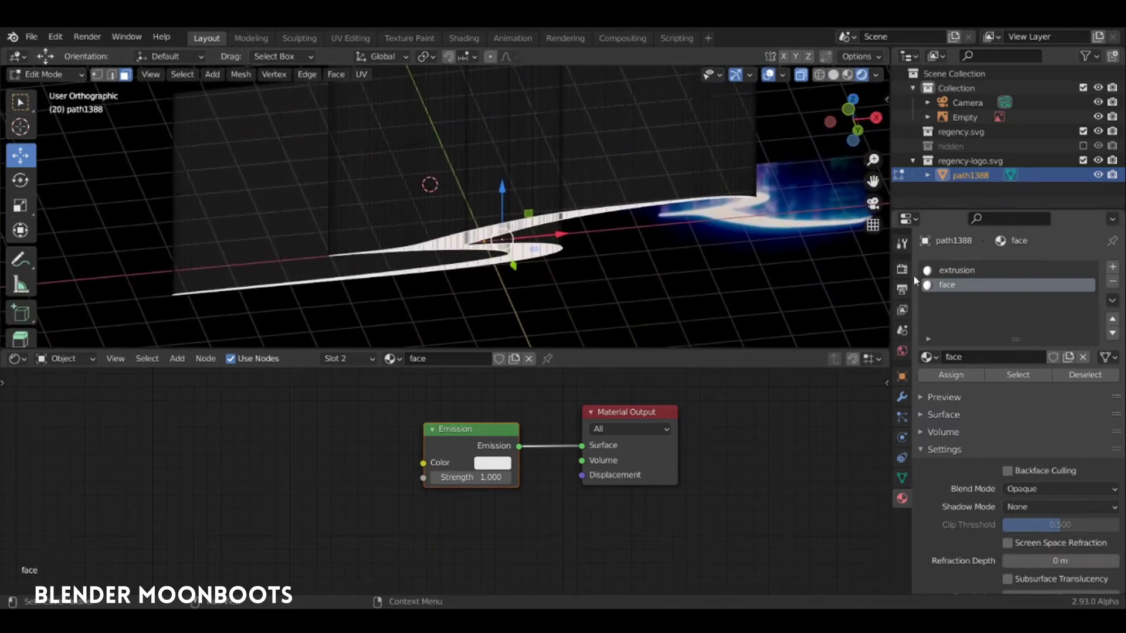
Enable Bloom in the Eevee render settings and expand its options.
click(902, 269)
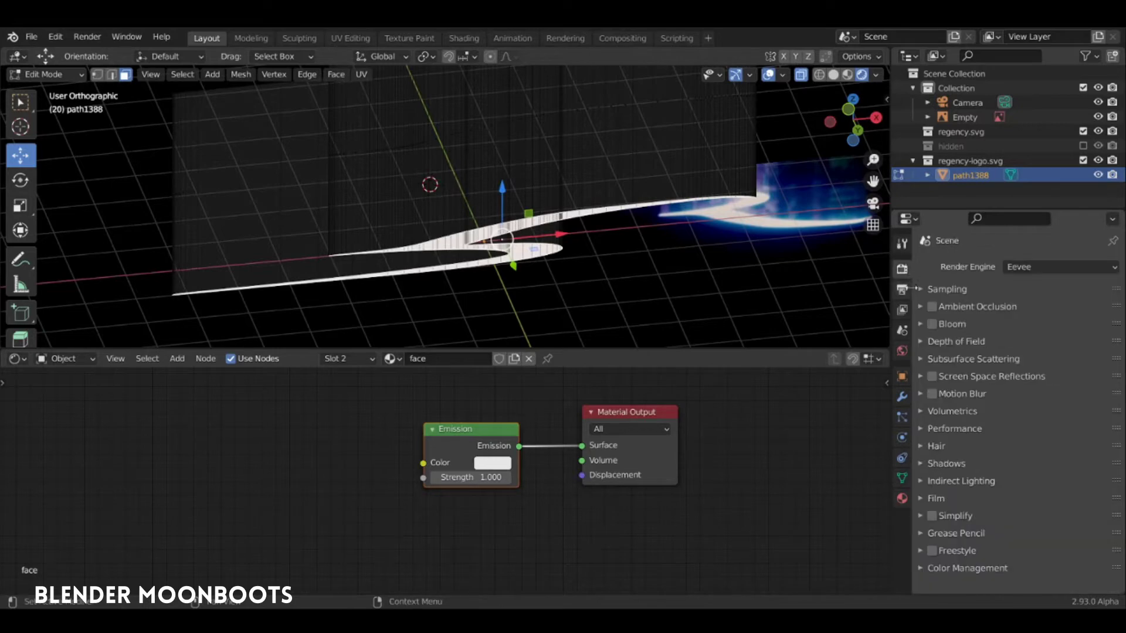
click(932, 324)
click(921, 324)
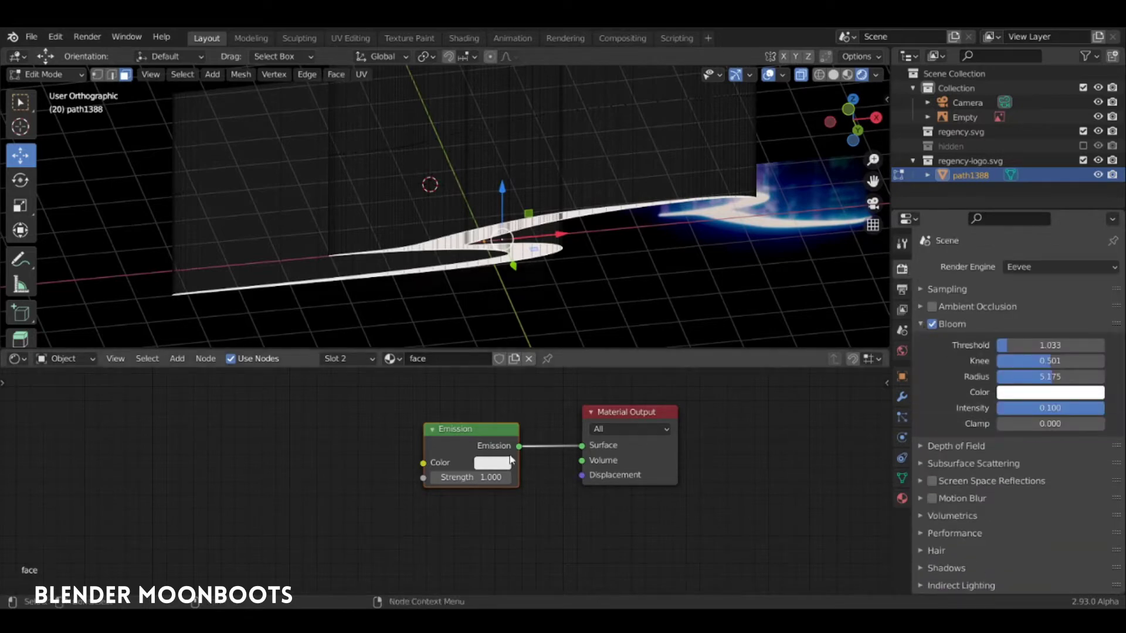
Set the "face" material's Emission strength to 4.960 and enlarge the 3D viewport over the node editor.
drag(498, 477, 526, 472)
middle_drag(591, 215, 581, 299)
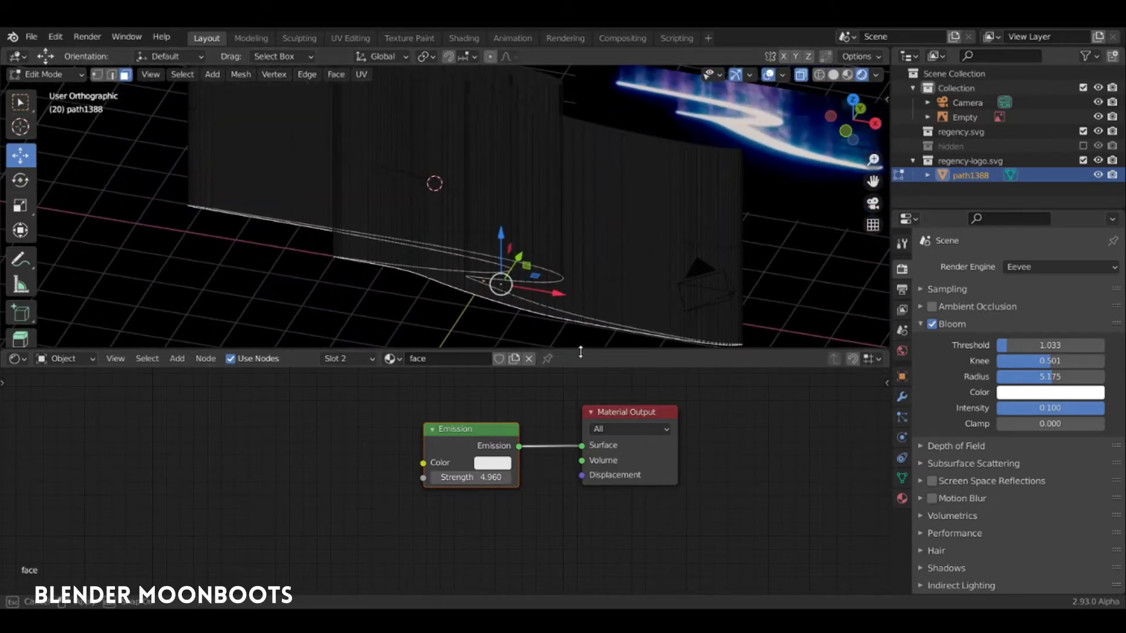
drag(580, 348, 579, 434)
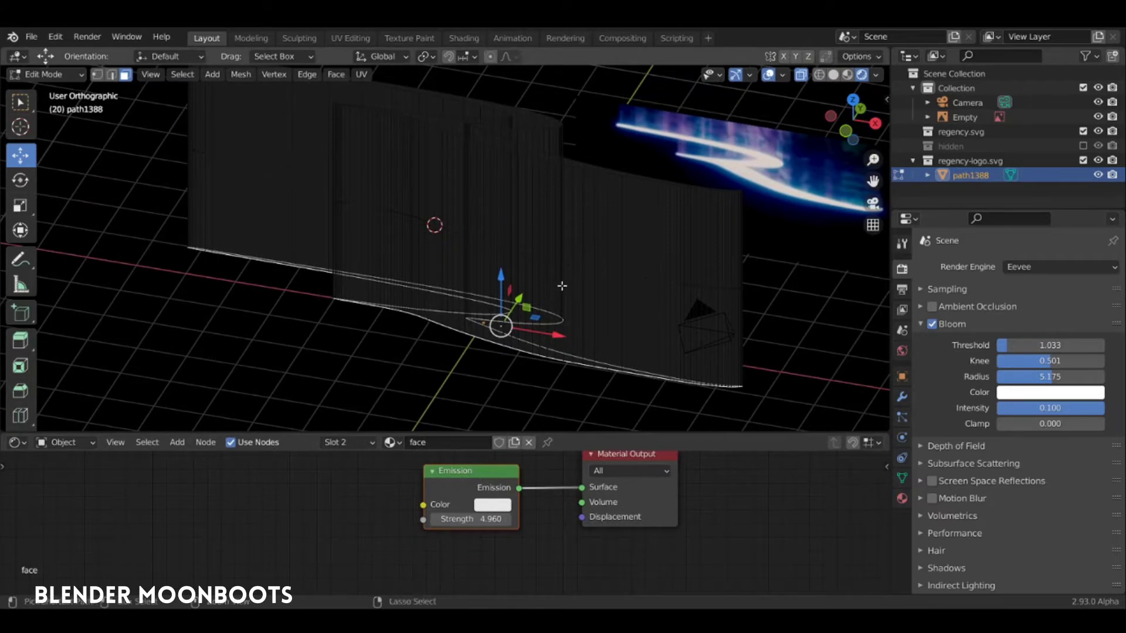
Select the whole logo mesh, make the "extrusion" material active and arrange its nodes in an enlarged node editor.
key(a)
alt+middle_drag(585, 279, 610, 182)
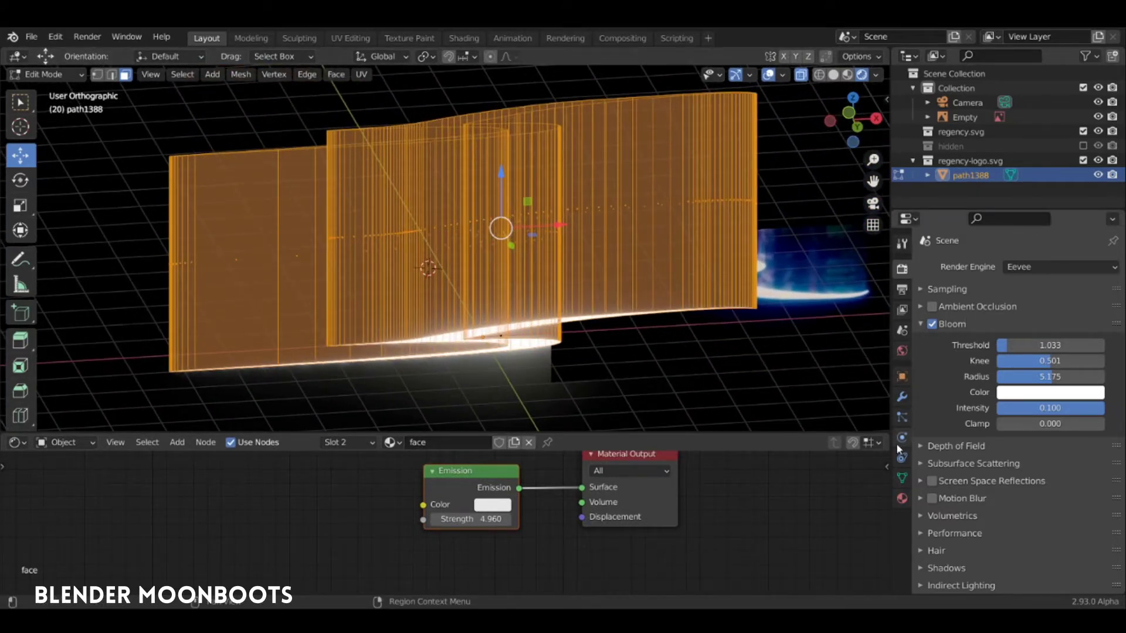
click(902, 498)
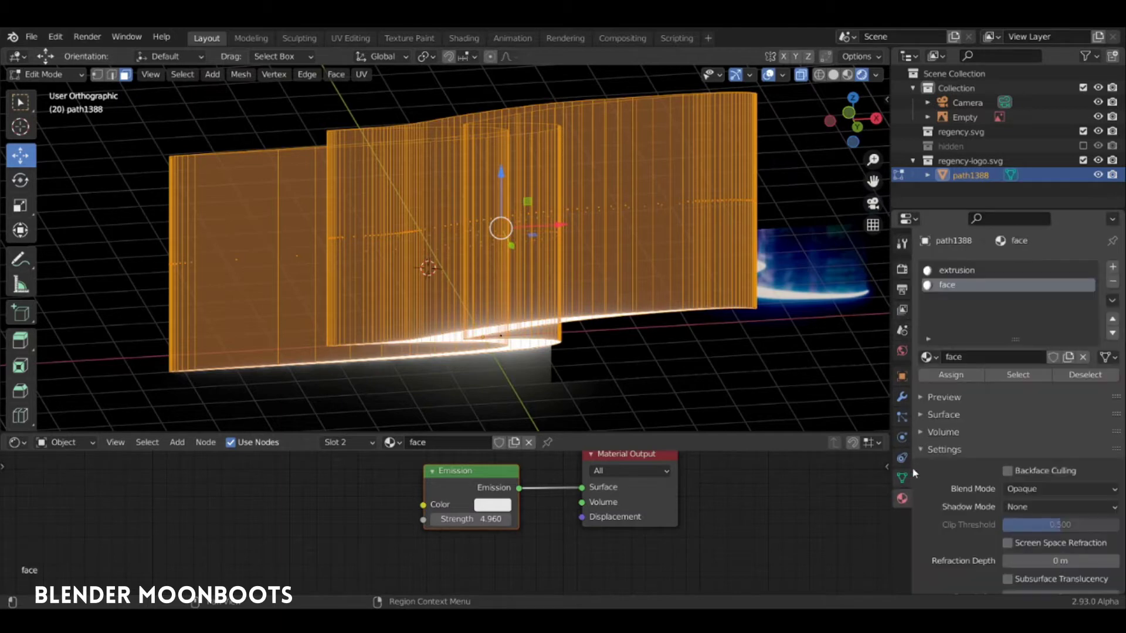
click(958, 270)
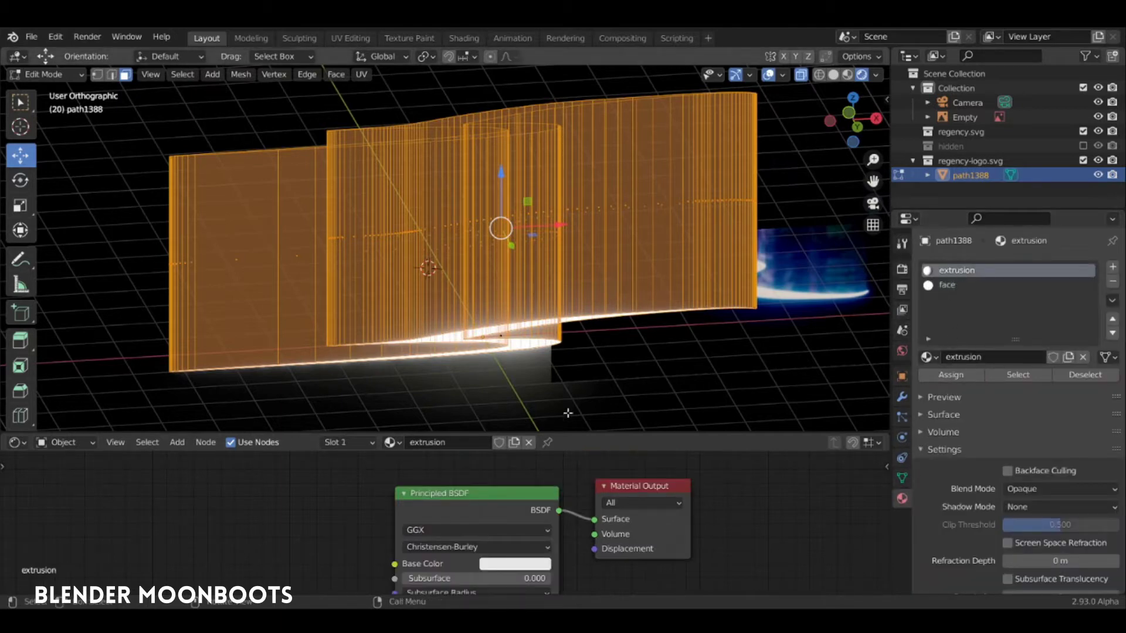
drag(515, 435, 516, 360)
drag(504, 457, 494, 428)
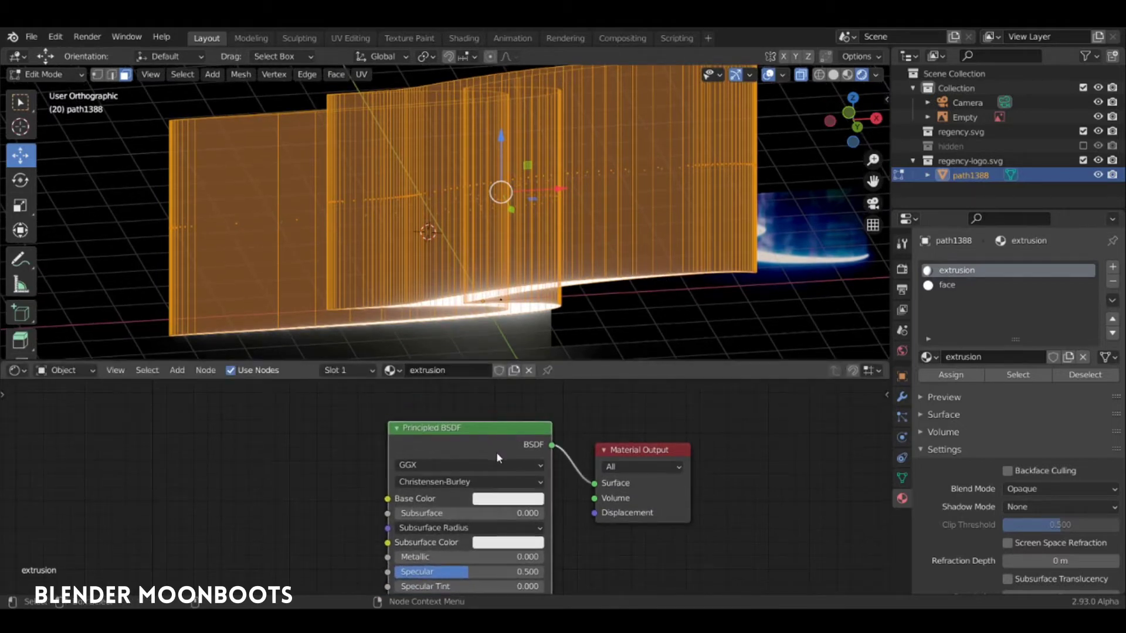
Switch the "extrusion" material's Principled BSDF to a Mix Shader and place two duplicates of it before the original.
key(shift+s)
mouse_move(496, 456)
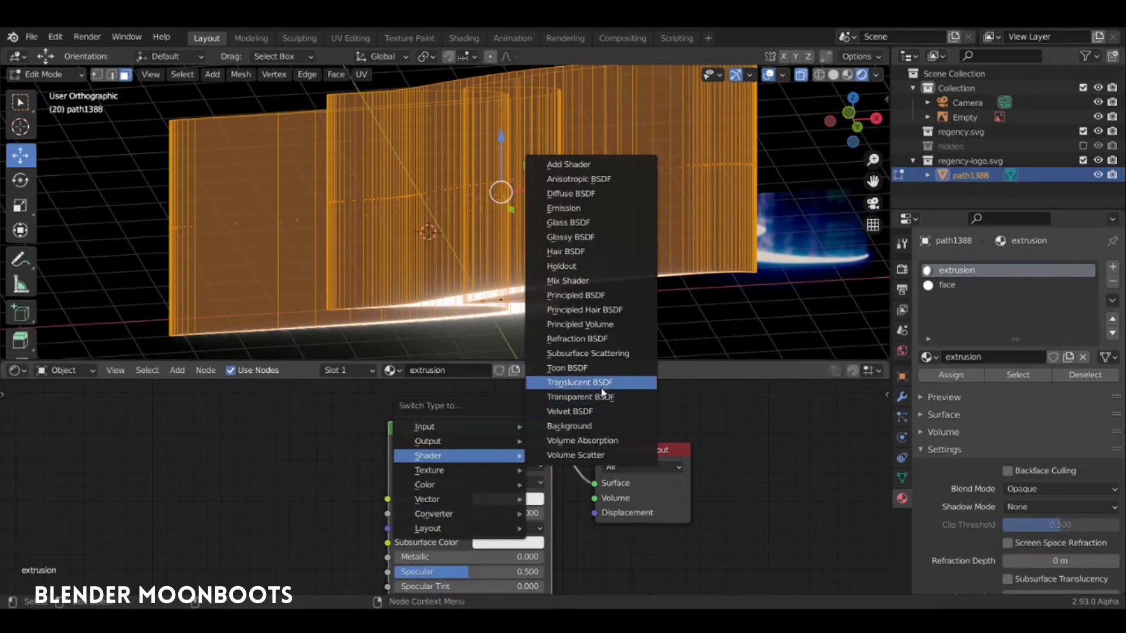
click(572, 280)
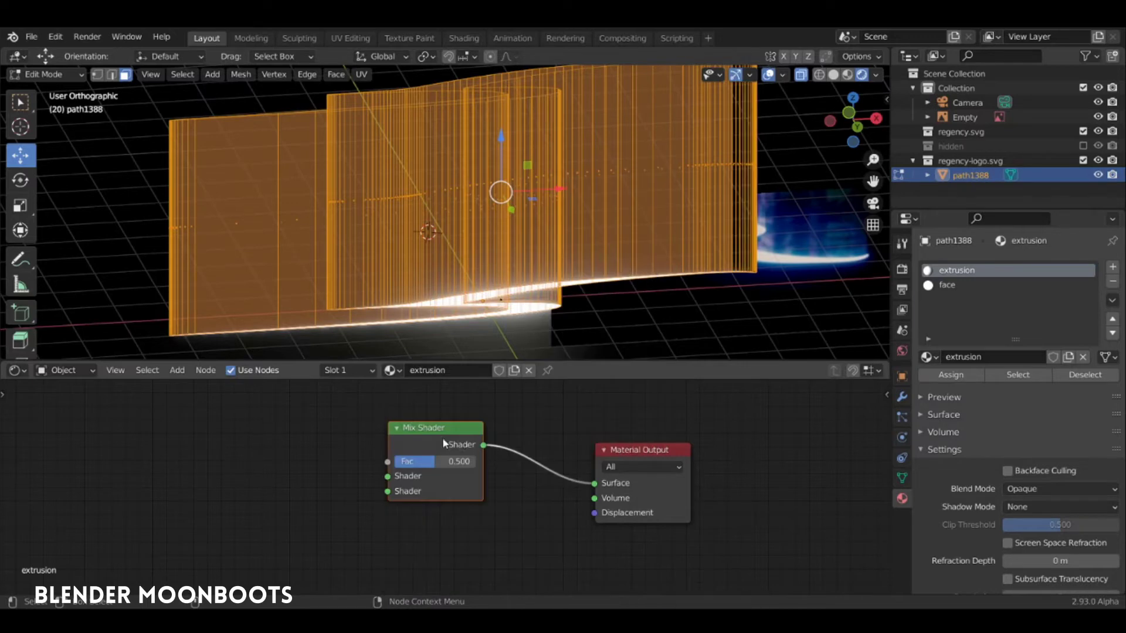
key(shift+d)
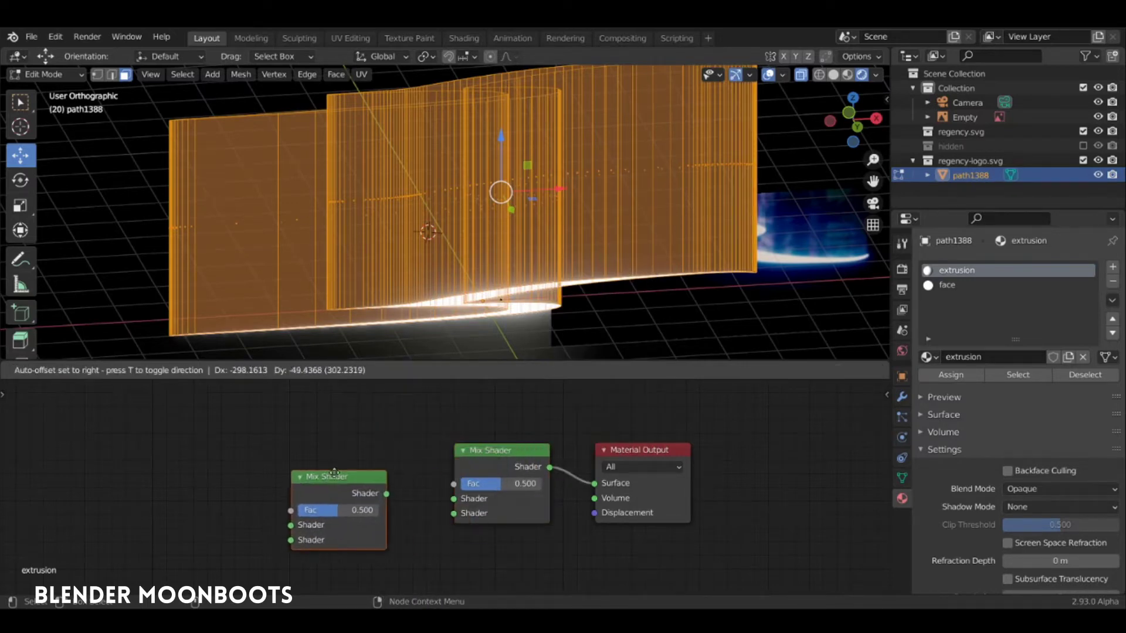
click(342, 477)
key(shift+d)
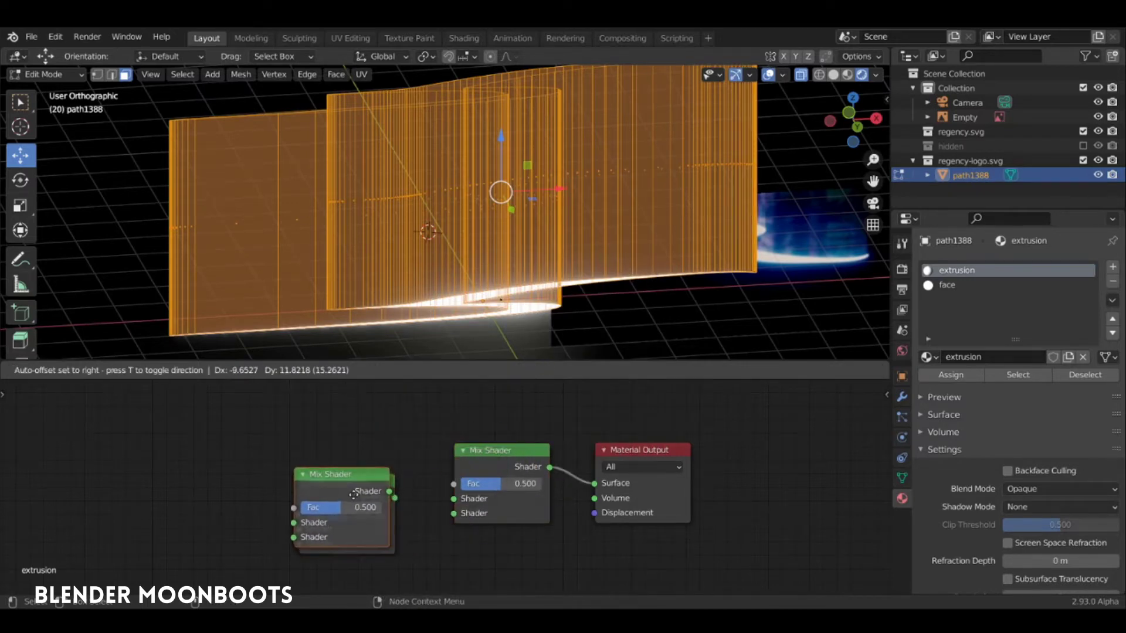
click(362, 425)
Turn the lower Mix Shader copy into a Transparent BSDF and connect it to the Mix Shader's second shader input.
shift+click(351, 497)
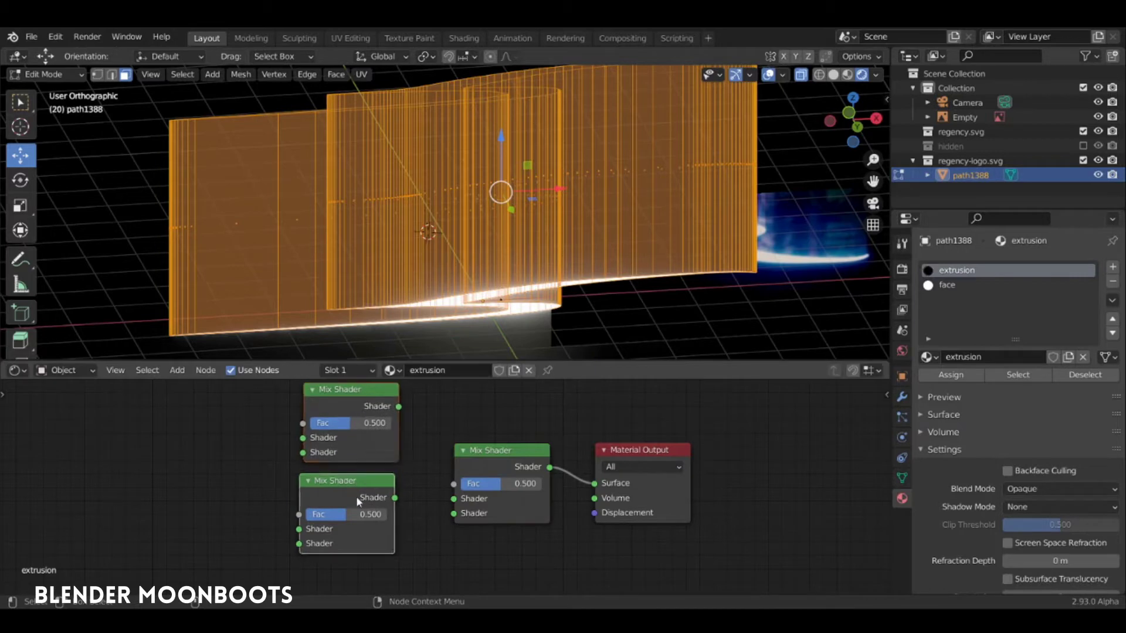
key(shift+s)
mouse_move(359, 495)
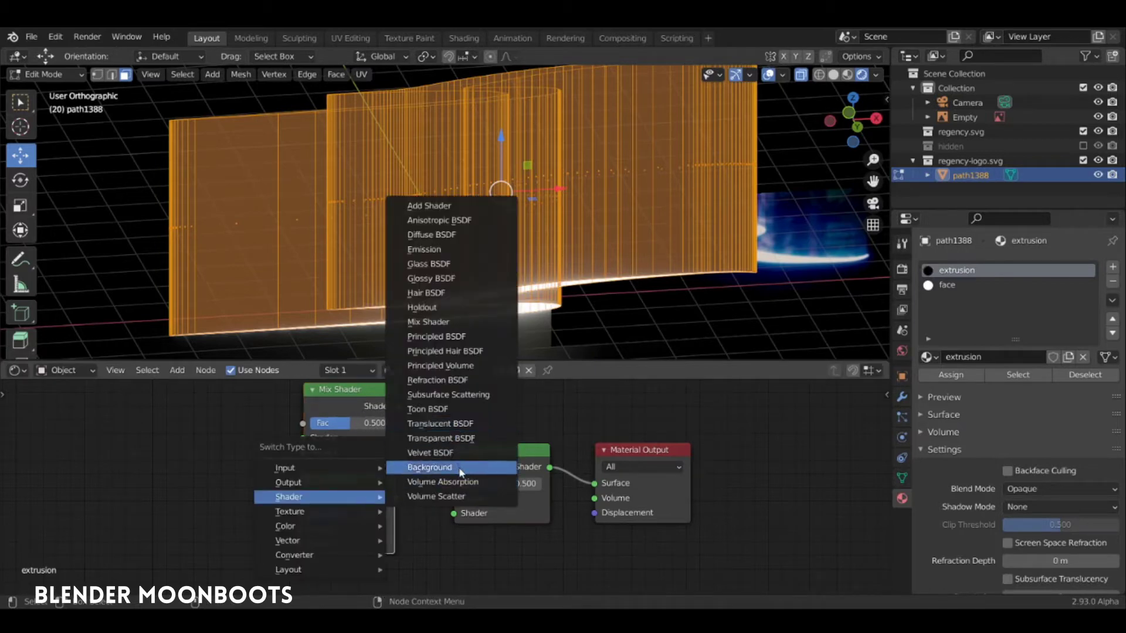
click(440, 438)
drag(391, 504, 454, 513)
Turn the upper copy into an Emission shader, connect it to the first shader input and set the mix factor to 0.647.
drag(359, 402, 354, 421)
key(shift+s)
mouse_move(360, 427)
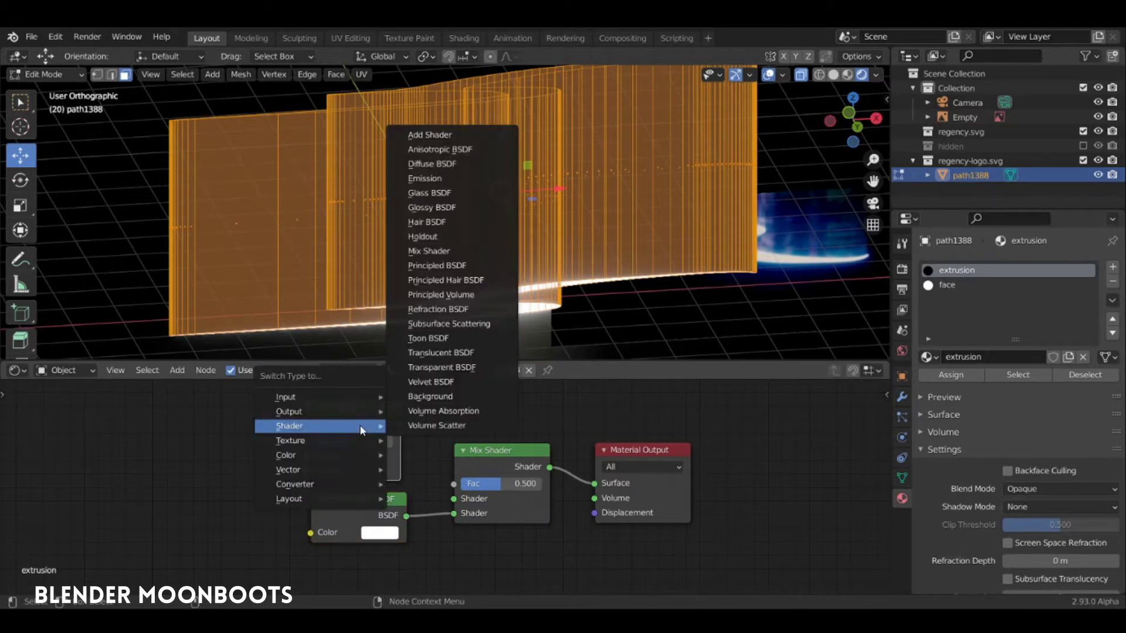
click(456, 177)
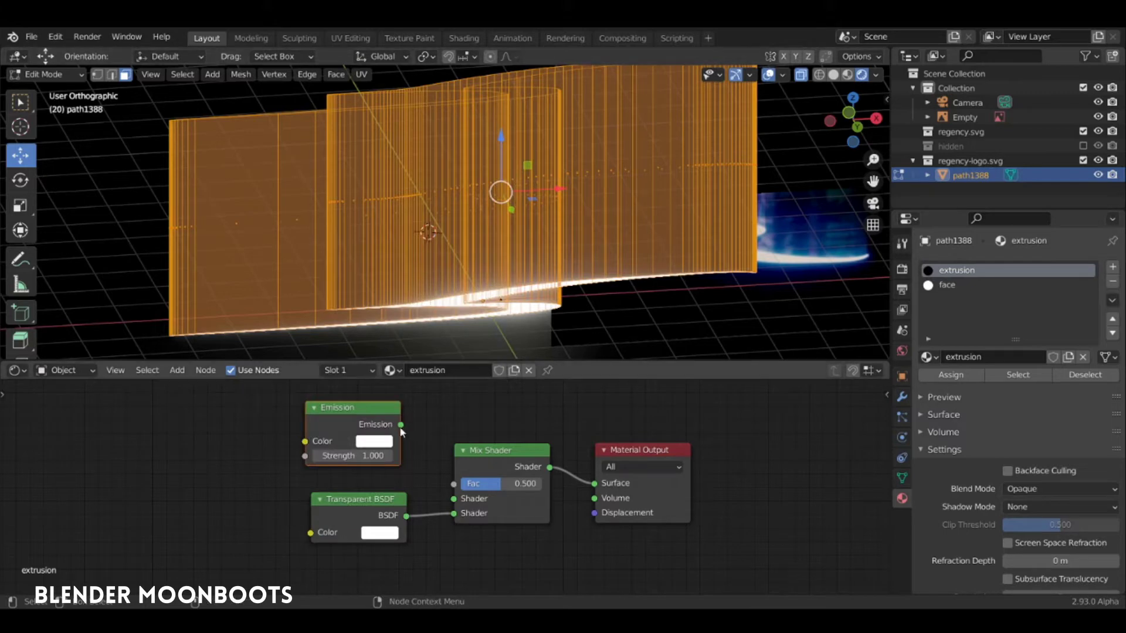
mouse_move(401, 427)
mouse_down()
mouse_move(455, 499)
mouse_move(559, 484)
mouse_move(517, 491)
mouse_up()
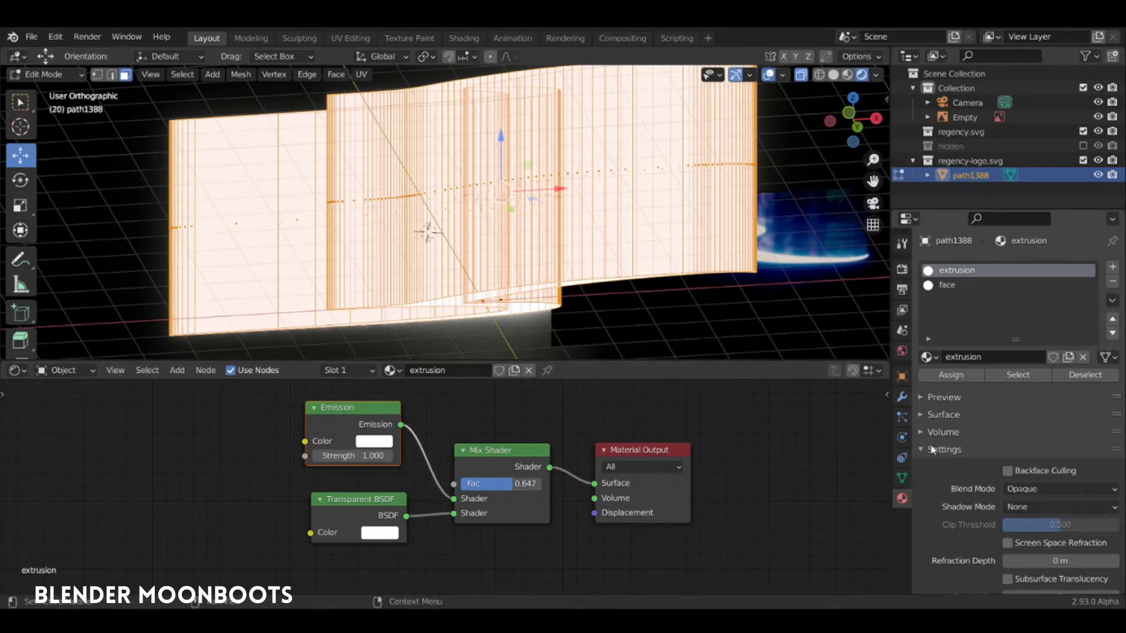
Set the "extrusion" material's blend mode to Alpha Blend and keep its shadow mode at None.
click(1034, 492)
click(1062, 555)
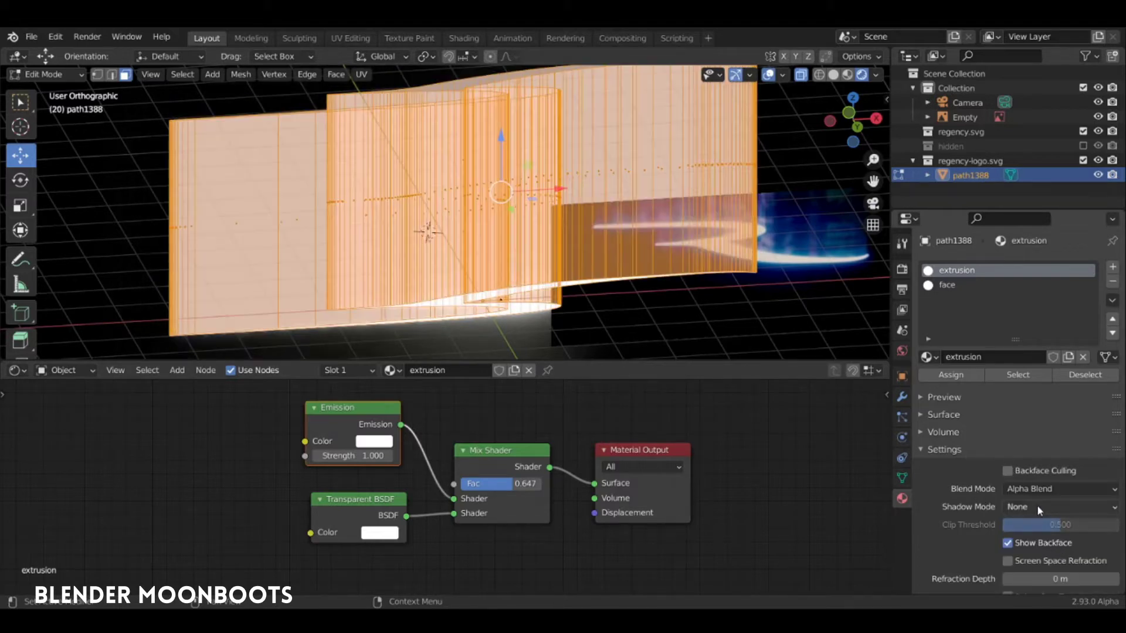
click(1036, 505)
click(1045, 524)
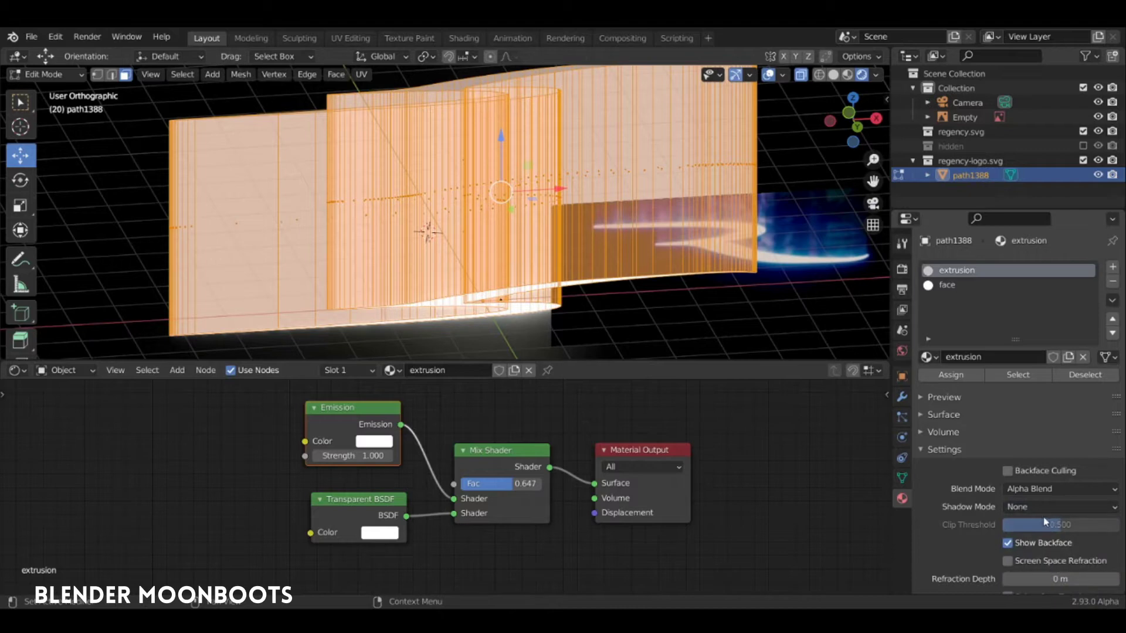
Set the Mix Shader factor to 0.967 and rearrange the Emission and Transparent BSDF nodes.
middle_drag(657, 194, 672, 275)
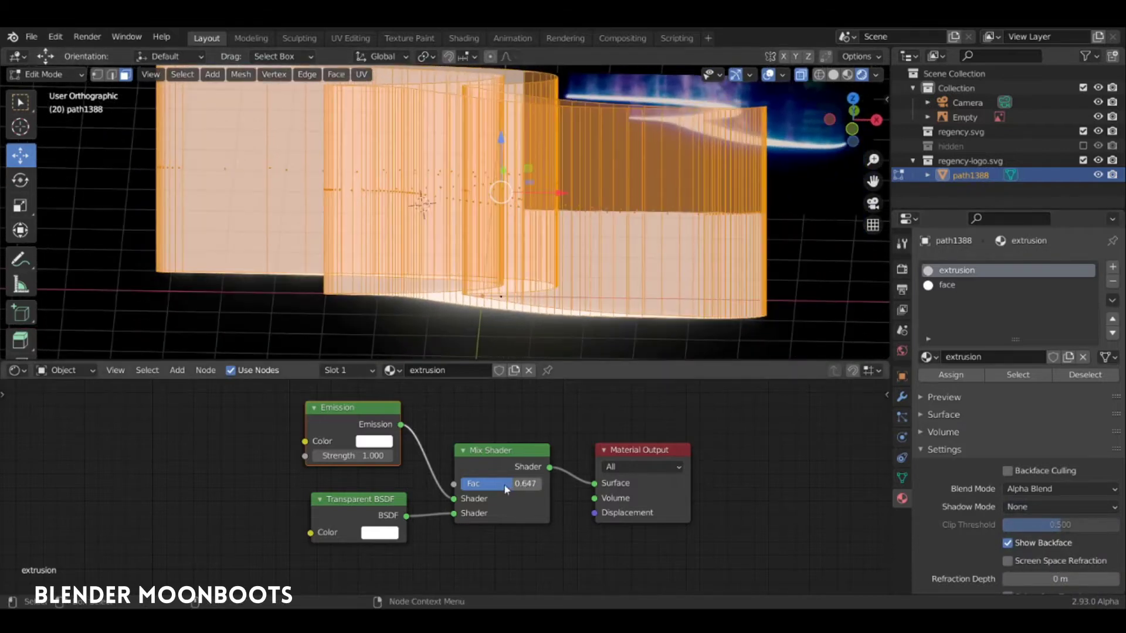
mouse_move(507, 484)
mouse_down()
mouse_move(546, 484)
mouse_move(472, 488)
mouse_move(540, 493)
mouse_up()
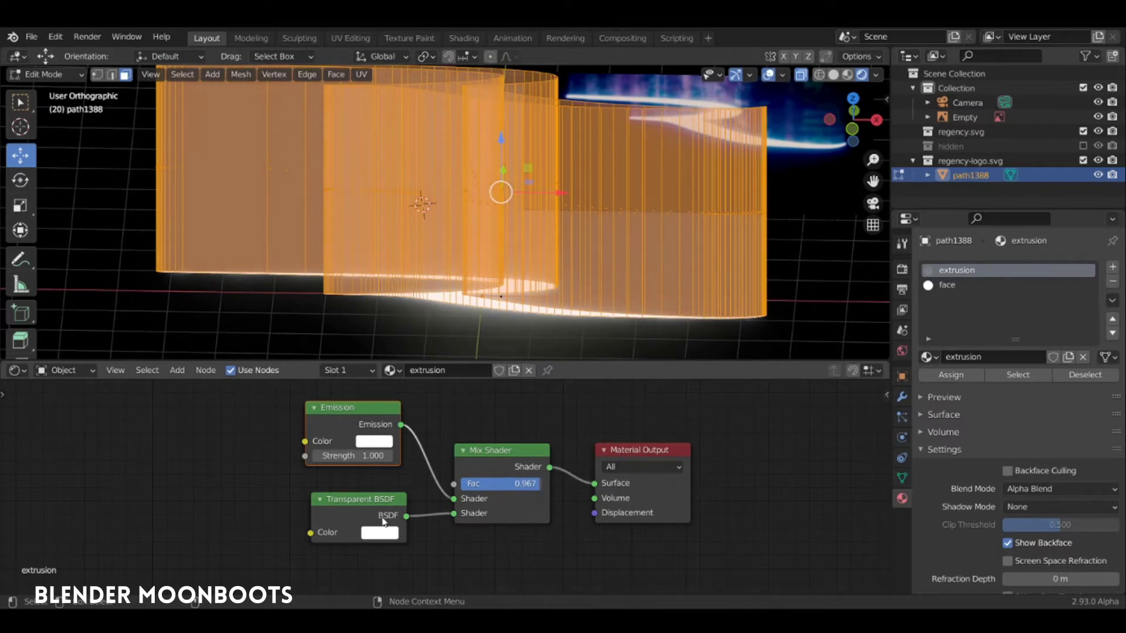
drag(383, 520, 406, 548)
drag(360, 411, 347, 454)
shift+middle_drag(599, 194, 550, 229)
middle_drag(550, 230, 697, 194)
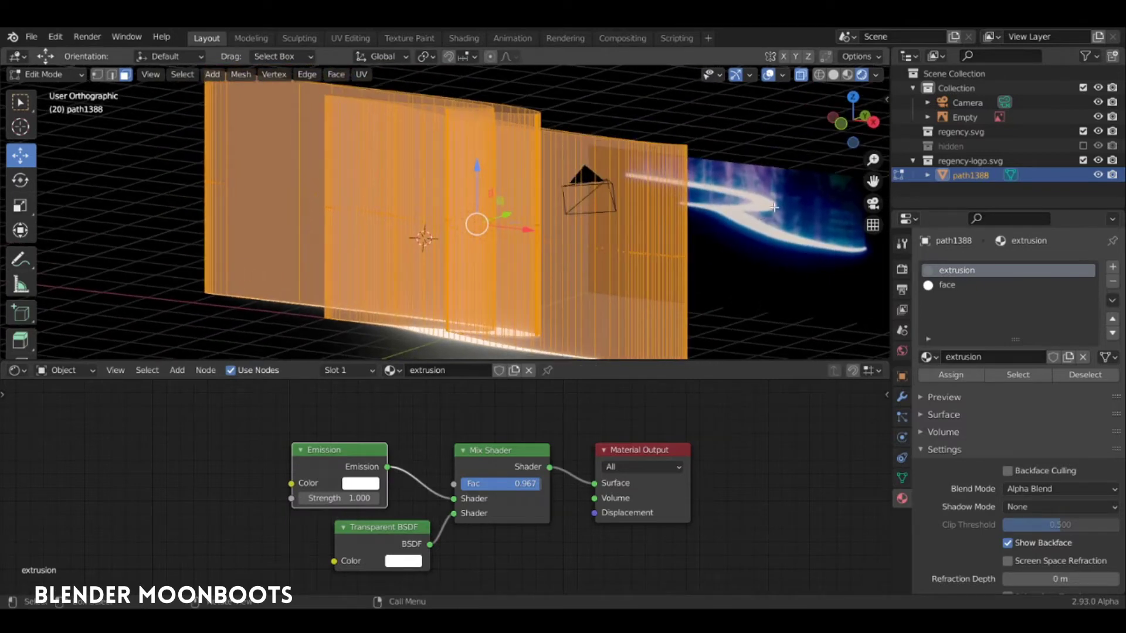
mouse_move(641, 263)
middle_down()
mouse_move(620, 242)
mouse_move(637, 254)
middle_up()
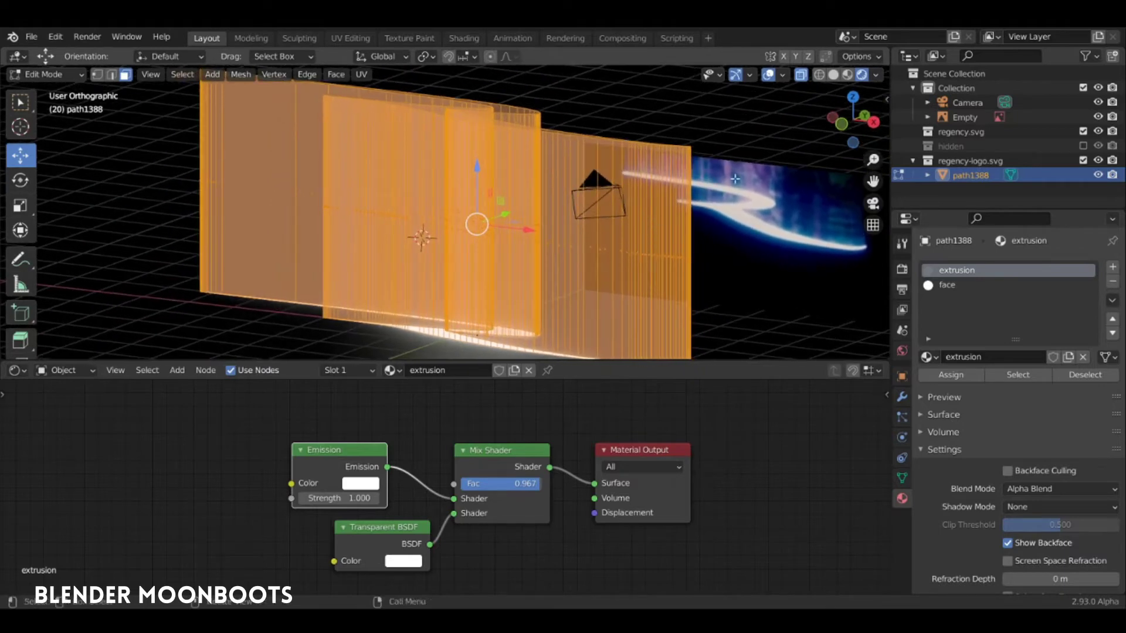
middle_drag(757, 205, 752, 176)
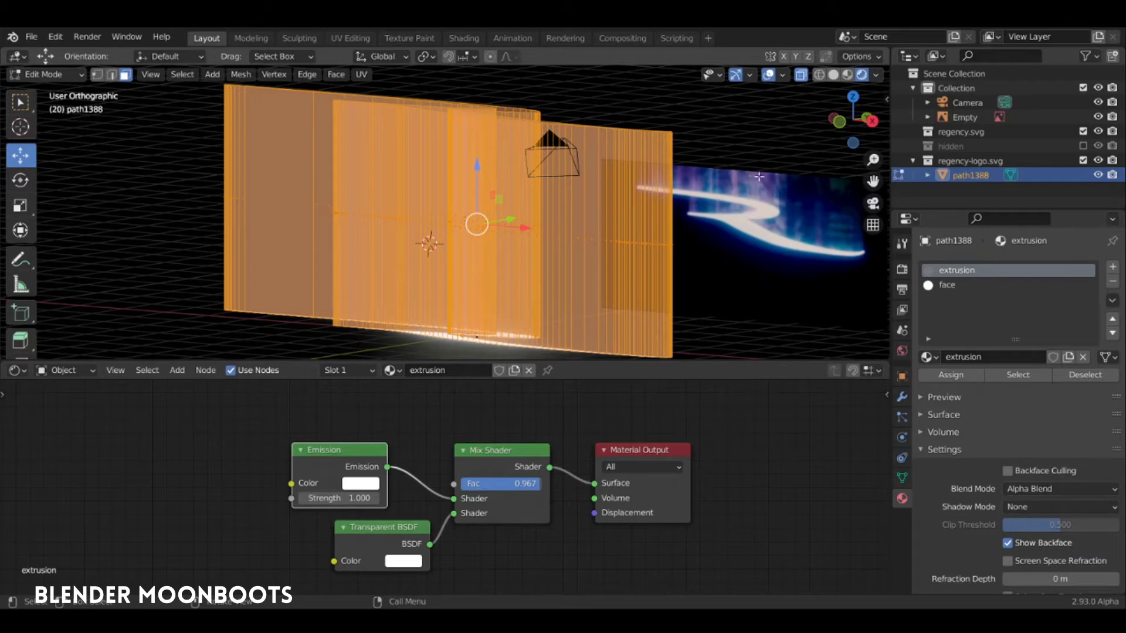
mouse_move(730, 192)
middle_down()
mouse_move(758, 226)
mouse_move(736, 206)
middle_up()
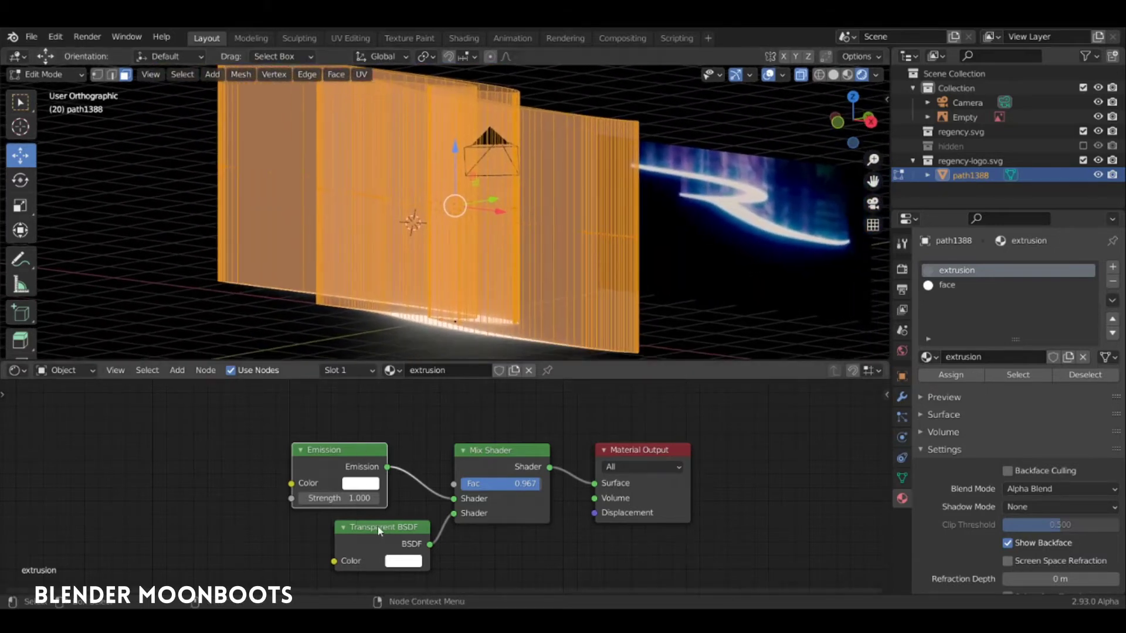
Make room among the nodes, add a Noise Texture and connect its Fac output to the Mix Shader's factor.
drag(380, 528, 361, 560)
drag(347, 451, 315, 509)
key(shift+a)
mouse_move(213, 443)
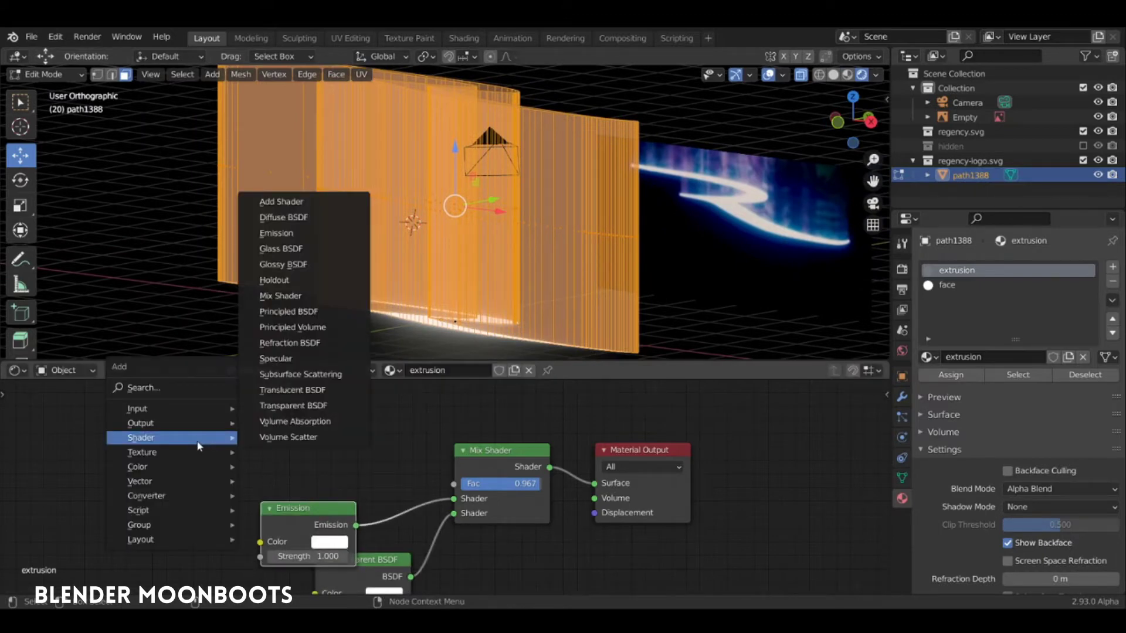
mouse_move(176, 452)
click(282, 374)
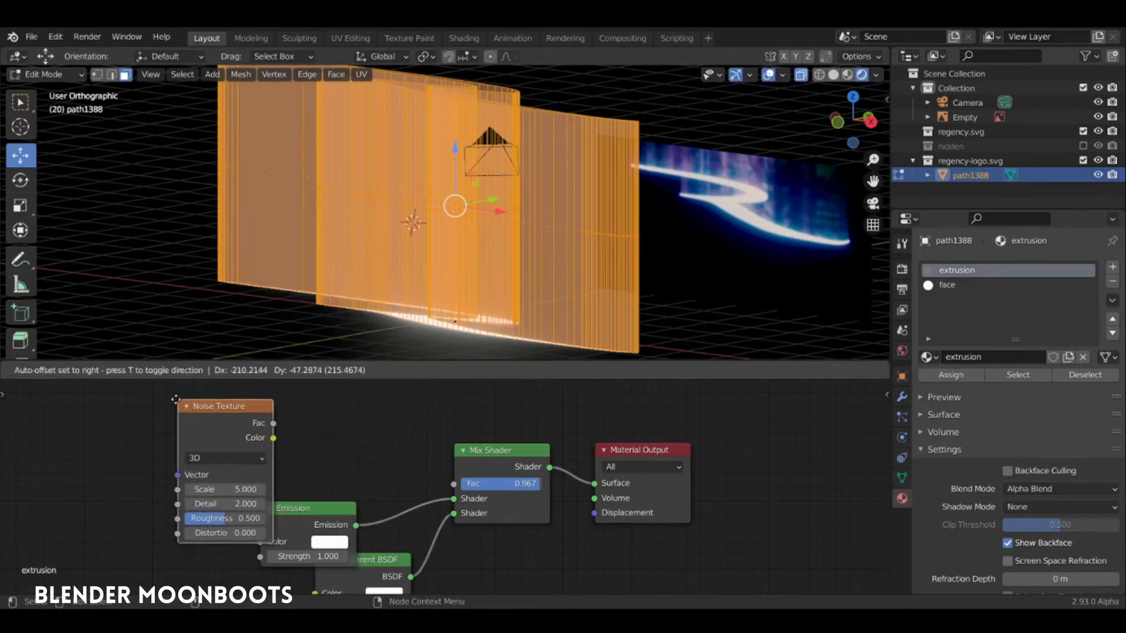
click(153, 404)
drag(248, 428, 453, 482)
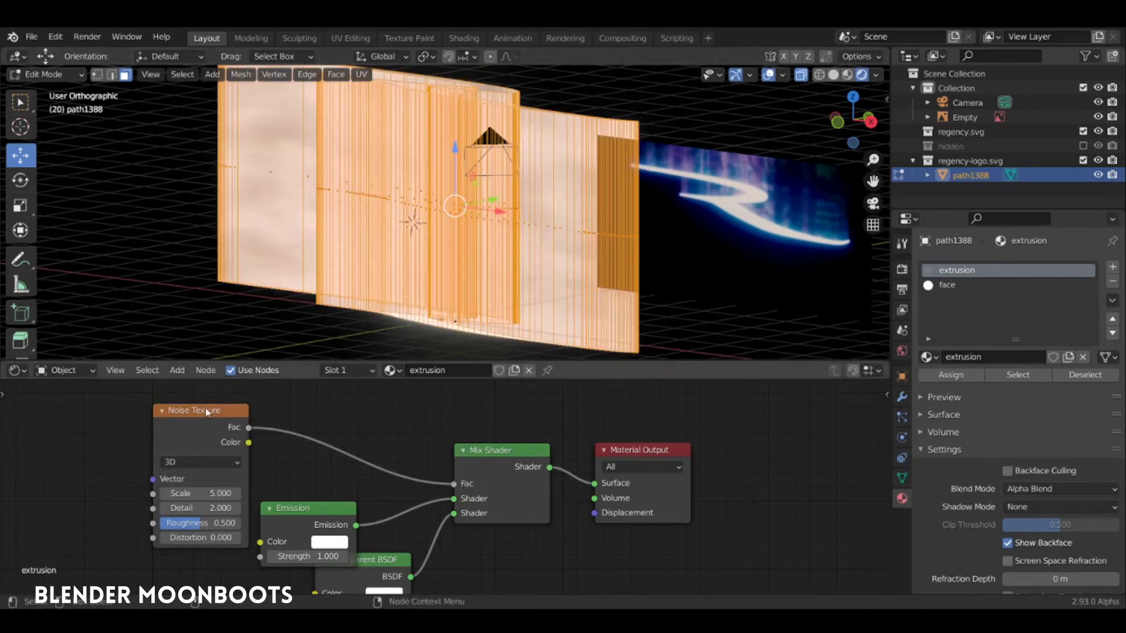
Add Mapping and Texture Coordinate nodes feeding the Noise Texture's vector input.
click(208, 411)
middle_drag(357, 401, 510, 429)
scroll(519, 423, down, 2)
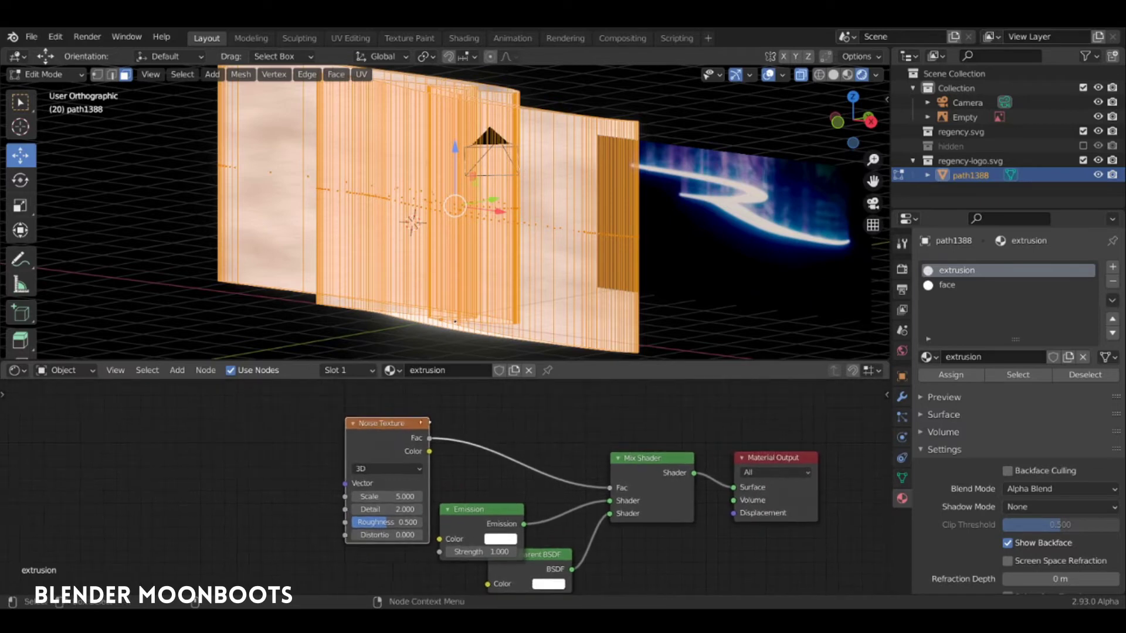
mouse_move(403, 425)
mouse_down()
mouse_move(394, 430)
mouse_move(404, 435)
mouse_up()
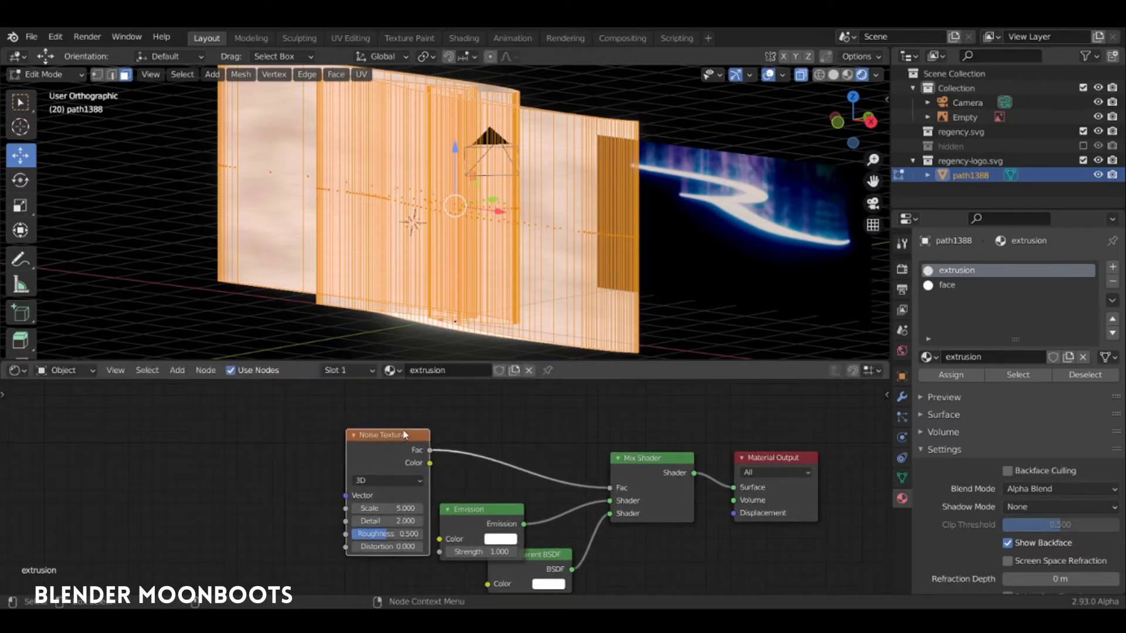
key(ctrl+t)
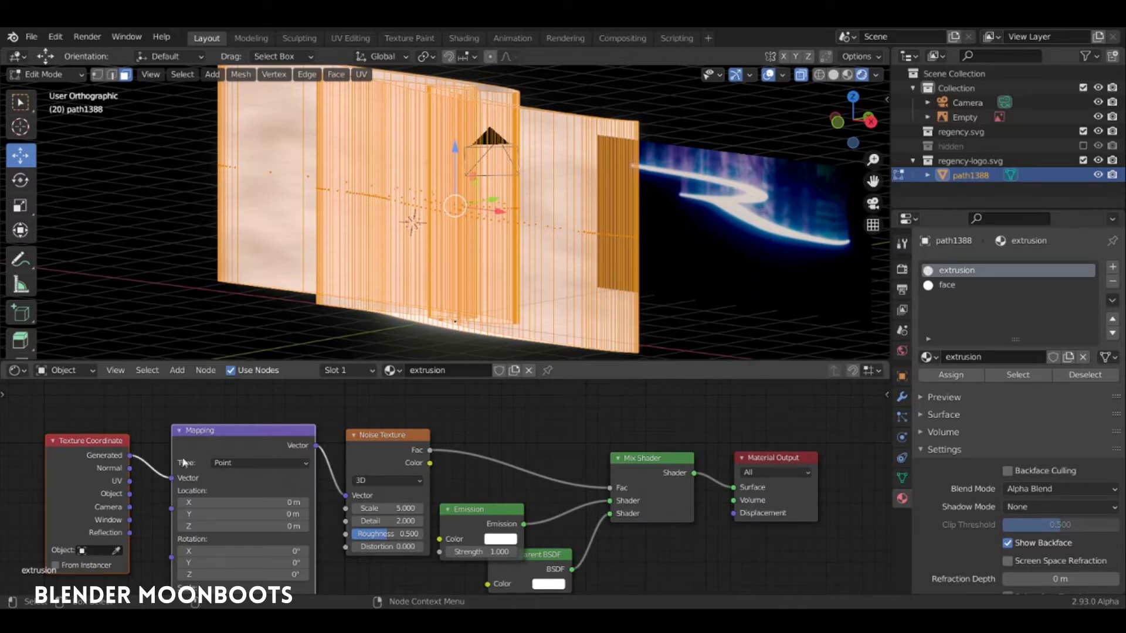
Feed the Mapping node with Object coordinates and set the Noise Texture's scale to 20.368.
drag(119, 446, 130, 416)
drag(372, 436, 365, 415)
drag(152, 469, 179, 462)
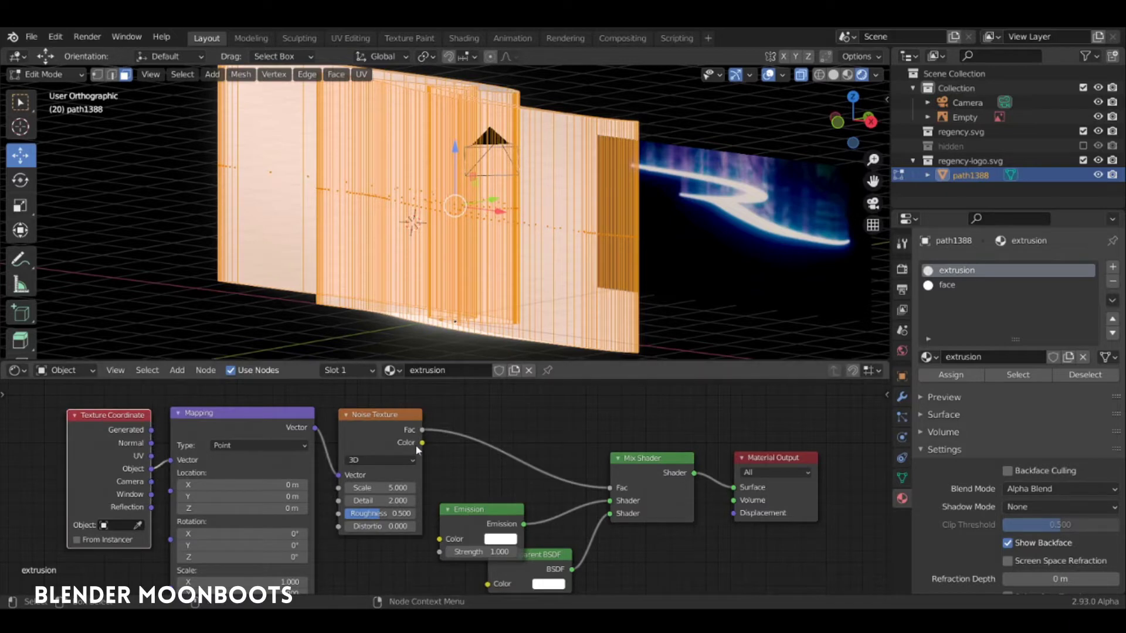
drag(387, 488, 445, 484)
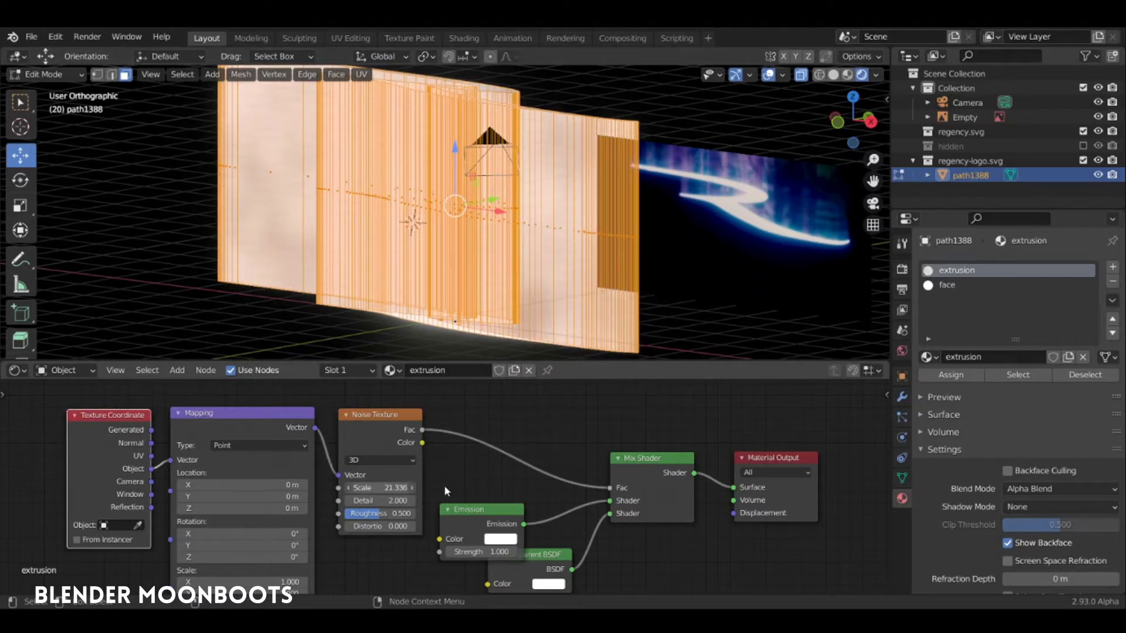
Insert a ColorRamp between the Noise Texture and the mix factor, with the black stop at 0.283 and the white stop moved inward.
drag(646, 467, 666, 488)
key(shift+a)
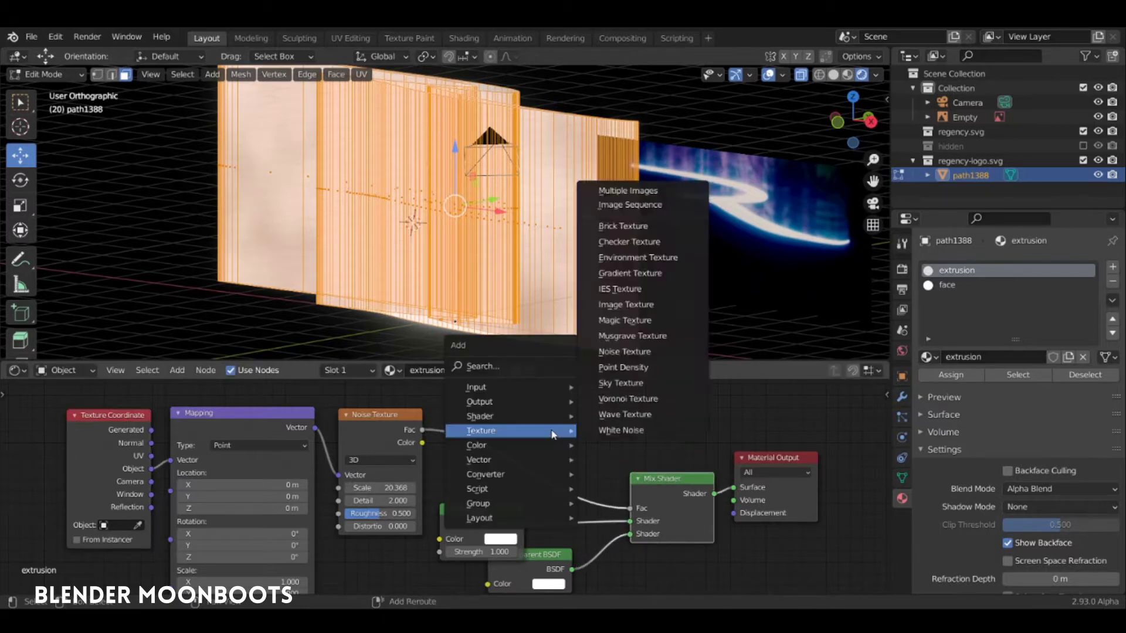
mouse_move(527, 473)
click(619, 285)
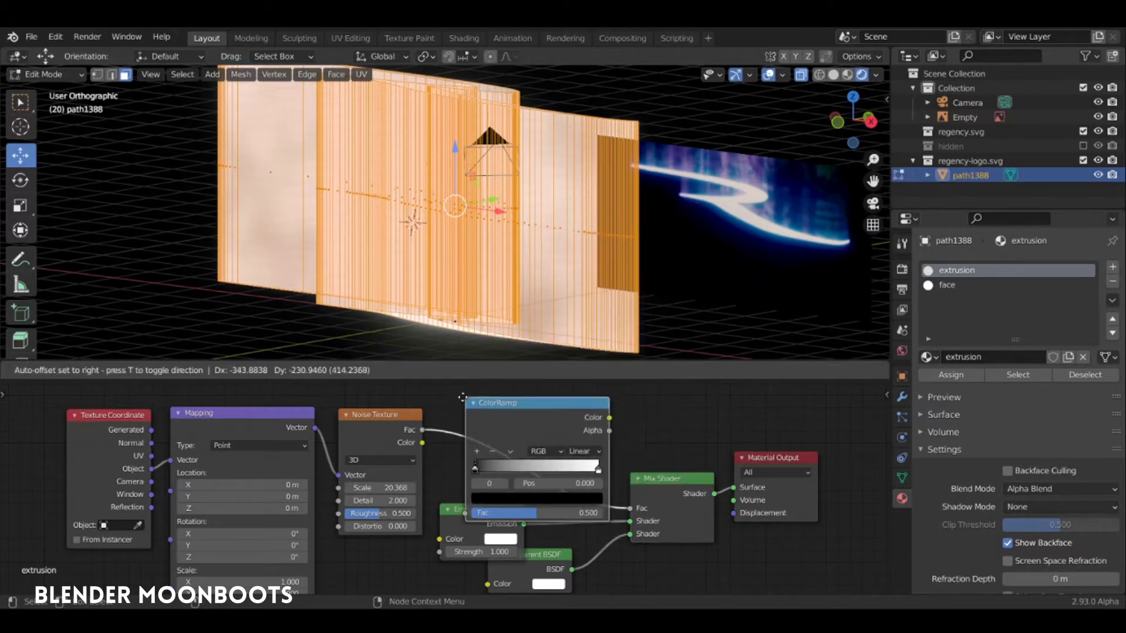
click(466, 433)
drag(490, 446, 527, 451)
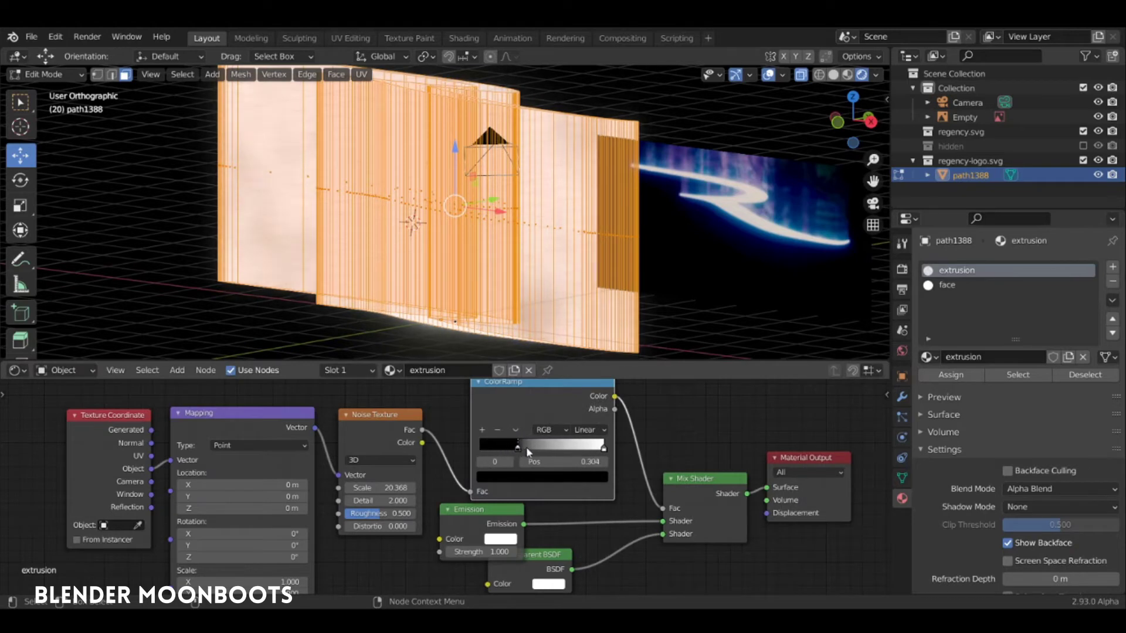
drag(598, 449, 509, 453)
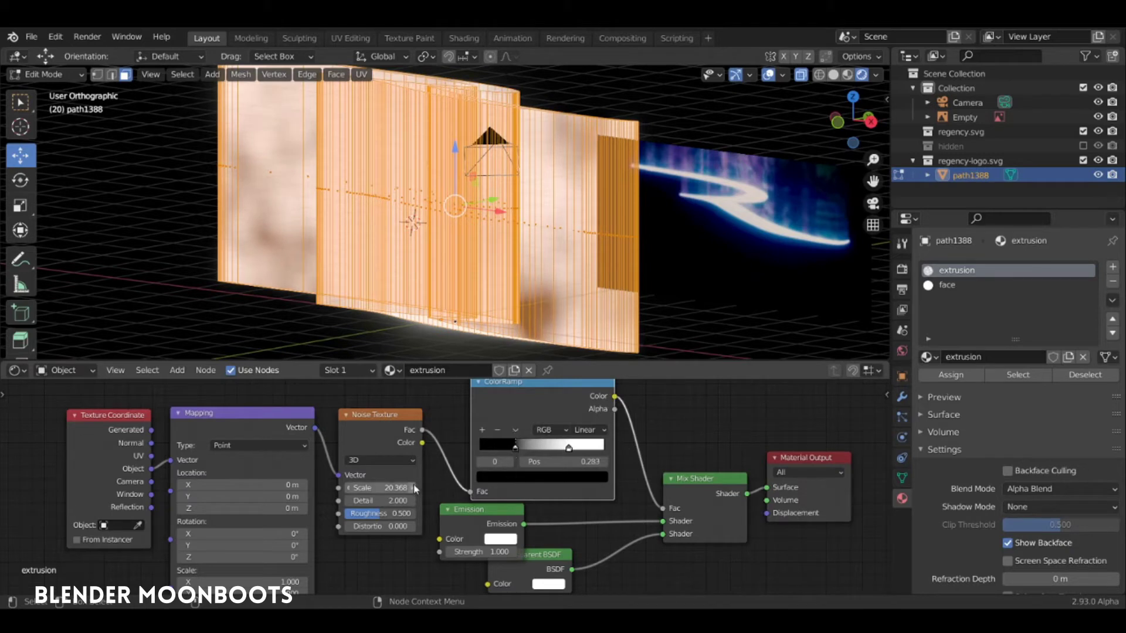
Set the Noise Texture's scale to 35.072, then enlarge the node editor and spread out the texture, mapping and ColorRamp nodes.
drag(410, 488, 443, 485)
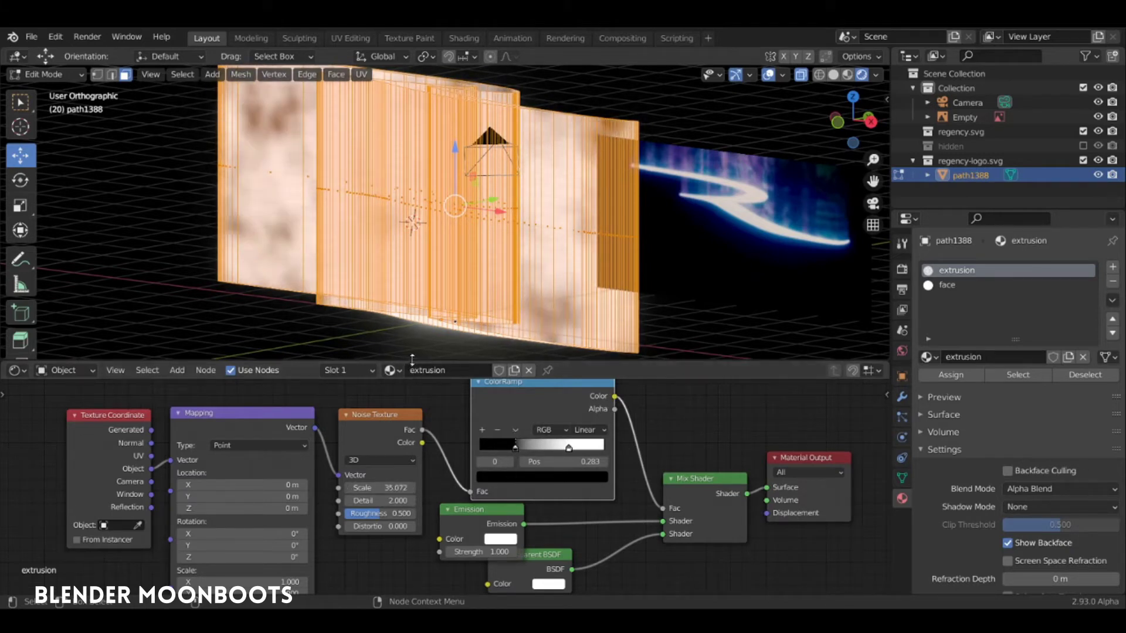
drag(413, 362, 412, 303)
drag(127, 379, 89, 354)
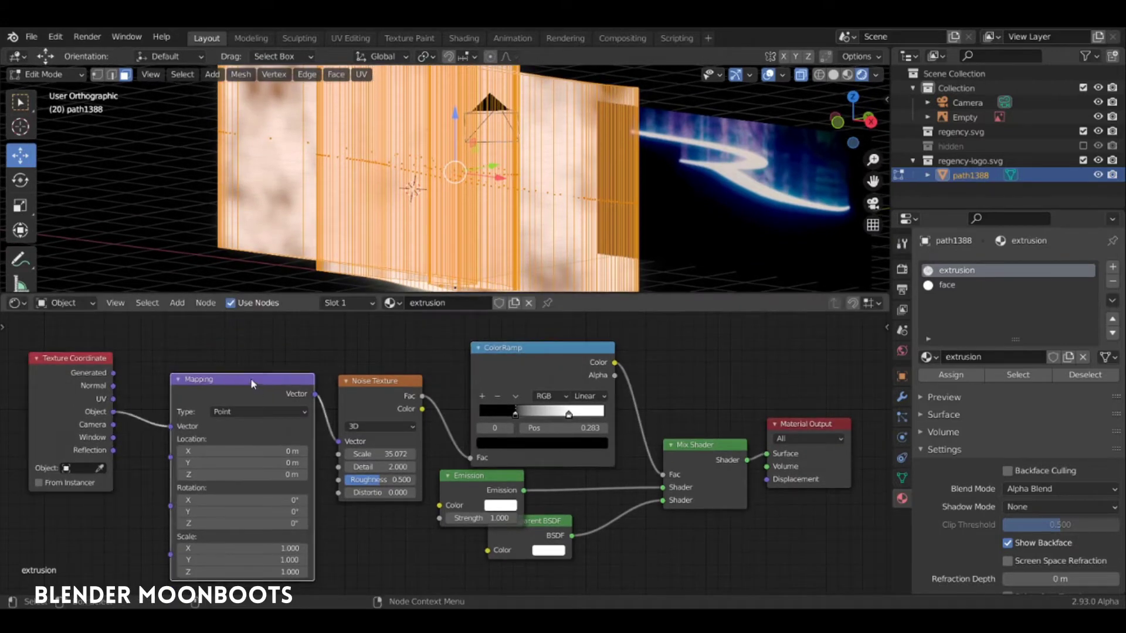
drag(199, 379, 175, 350)
drag(364, 381, 332, 356)
drag(503, 343, 529, 323)
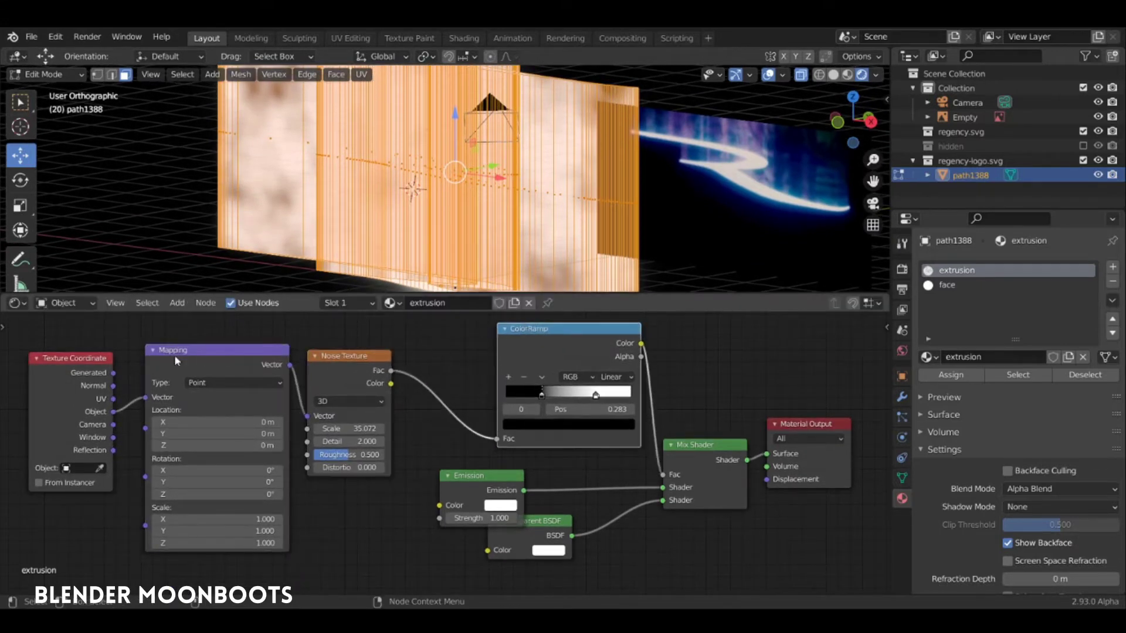
drag(94, 359, 69, 332)
drag(212, 351, 164, 328)
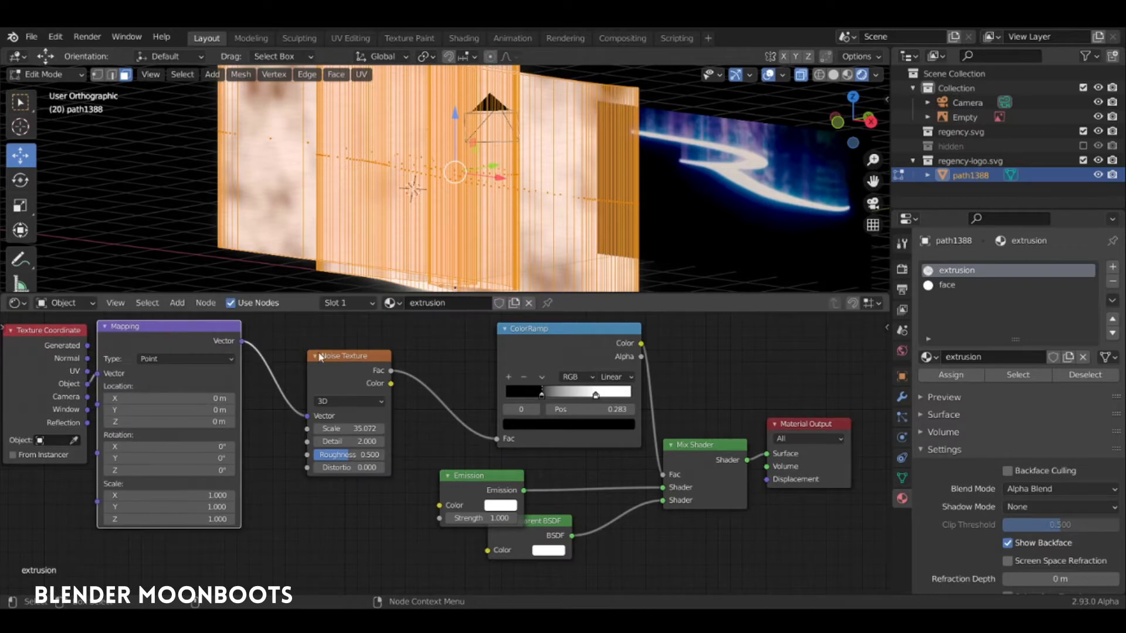
drag(352, 356, 299, 323)
Separate the overlapping Emission and Transparent BSDF nodes, stacking them just before the Mix Shader.
middle_drag(444, 444, 477, 410)
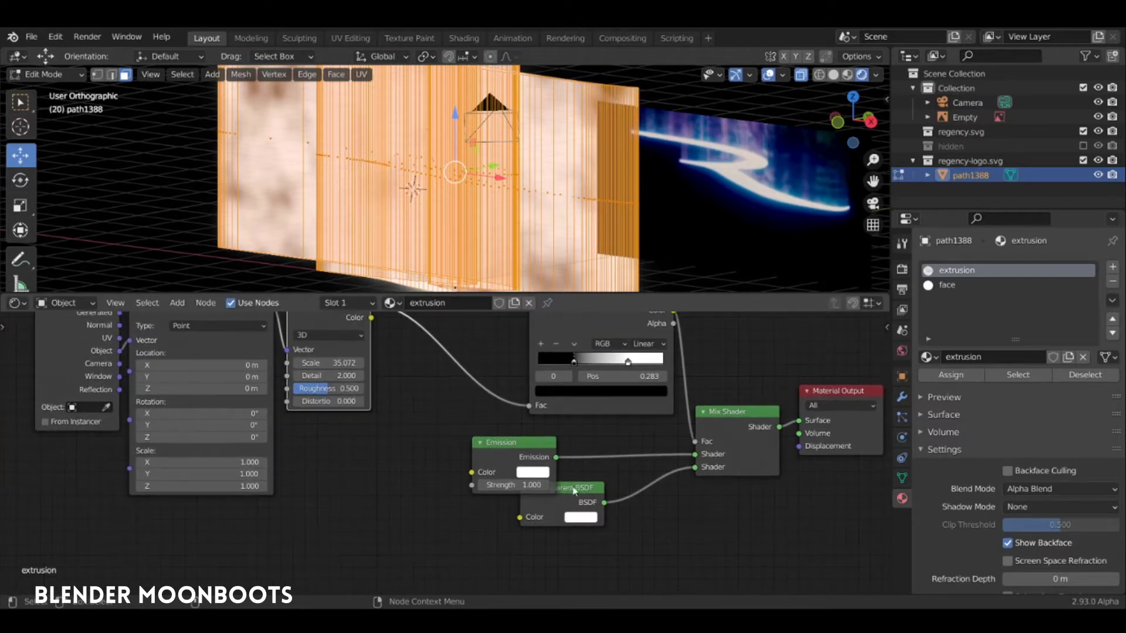
drag(573, 489, 602, 544)
drag(516, 442, 601, 473)
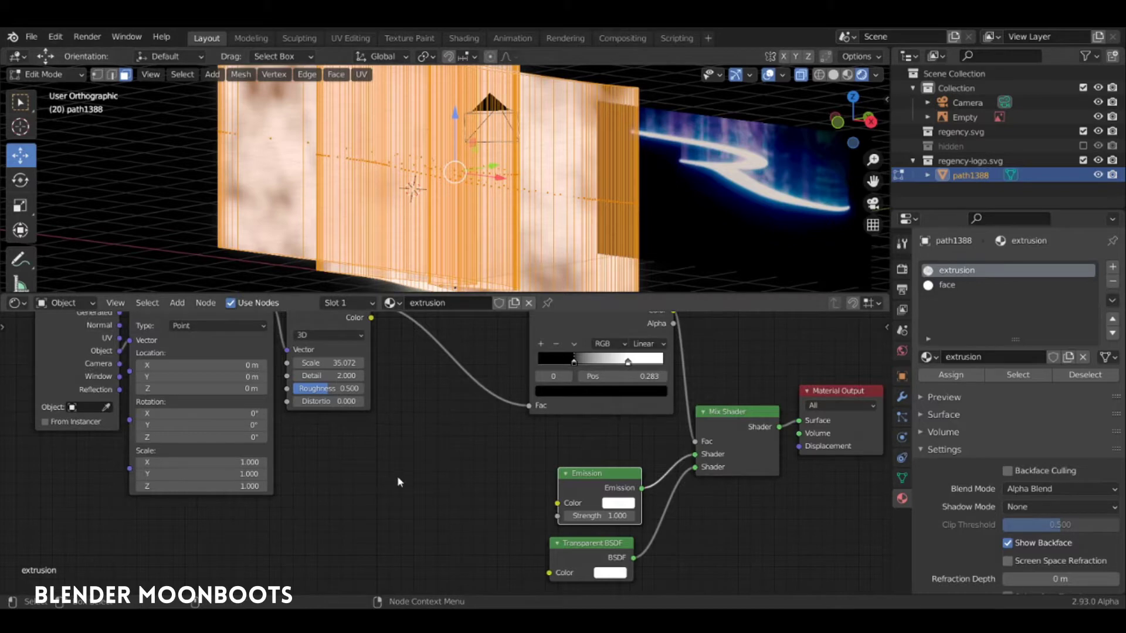
Add a second ColorRamp node in the free space beside the Emission node.
key(shift+a)
mouse_move(391, 484)
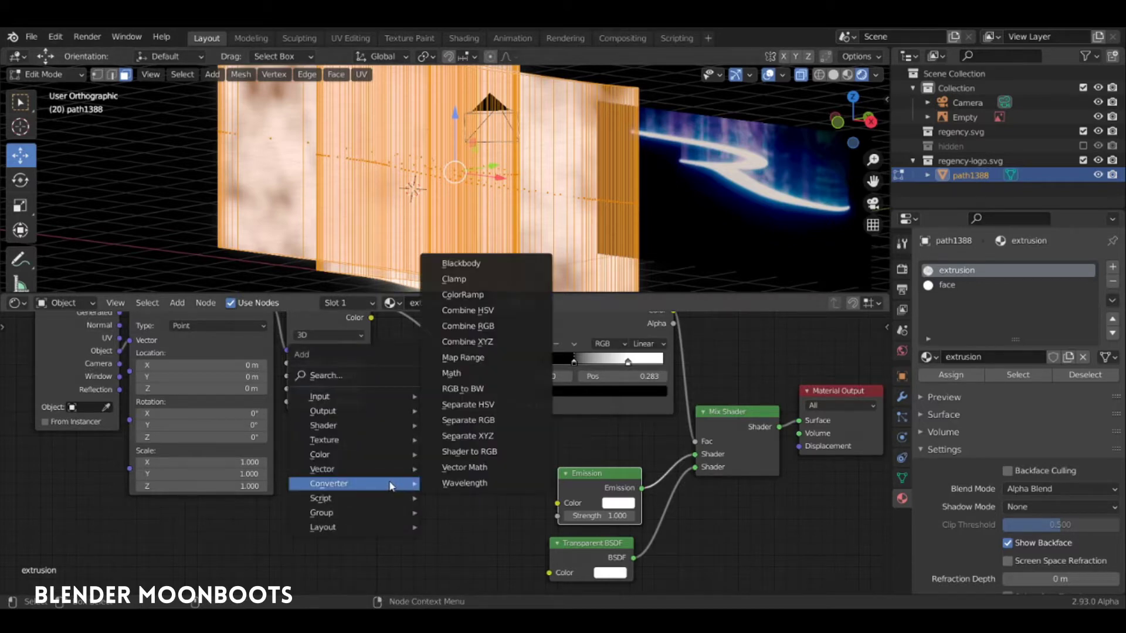
click(463, 295)
click(352, 540)
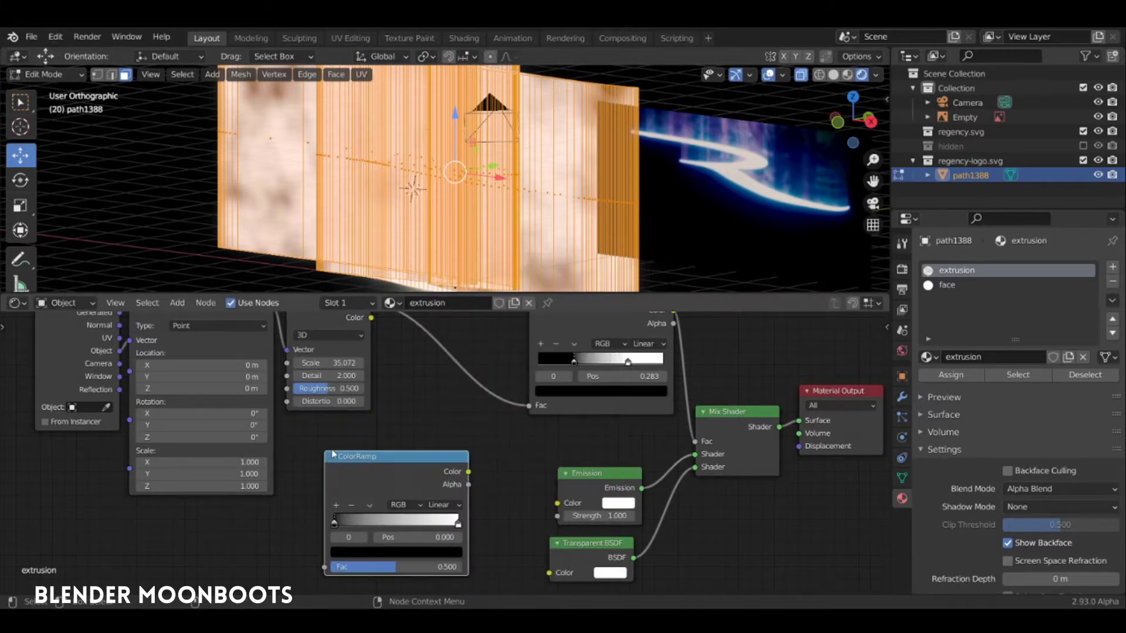
Colour the new ramp's first stop blue and its last stop magenta, and connect its Color output to the Emission color.
click(354, 554)
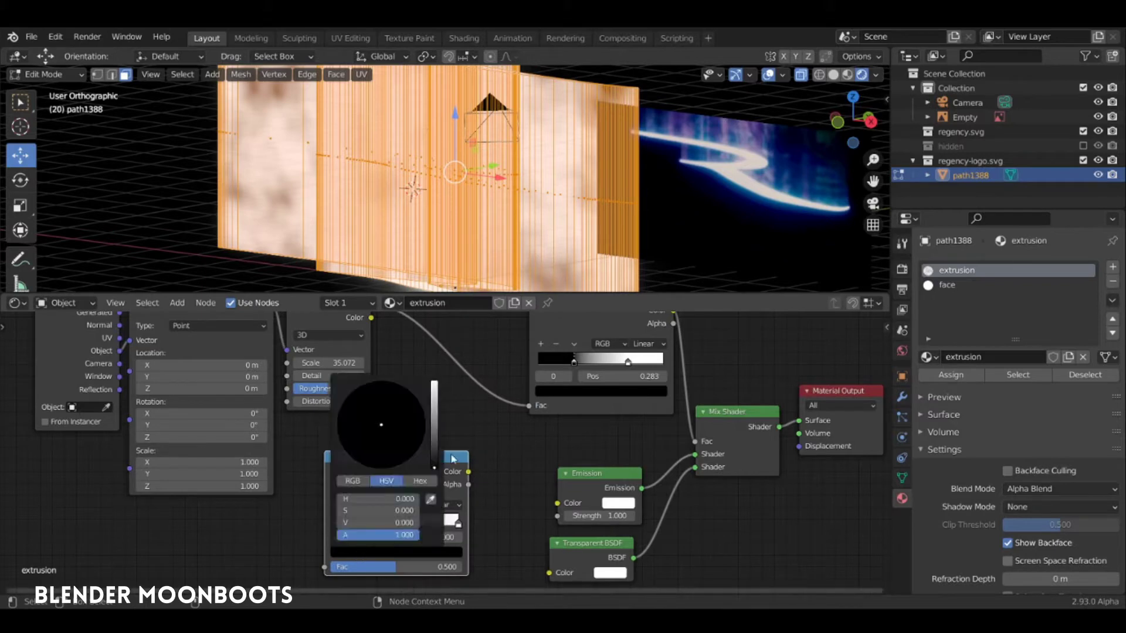
click(435, 386)
drag(385, 425, 406, 391)
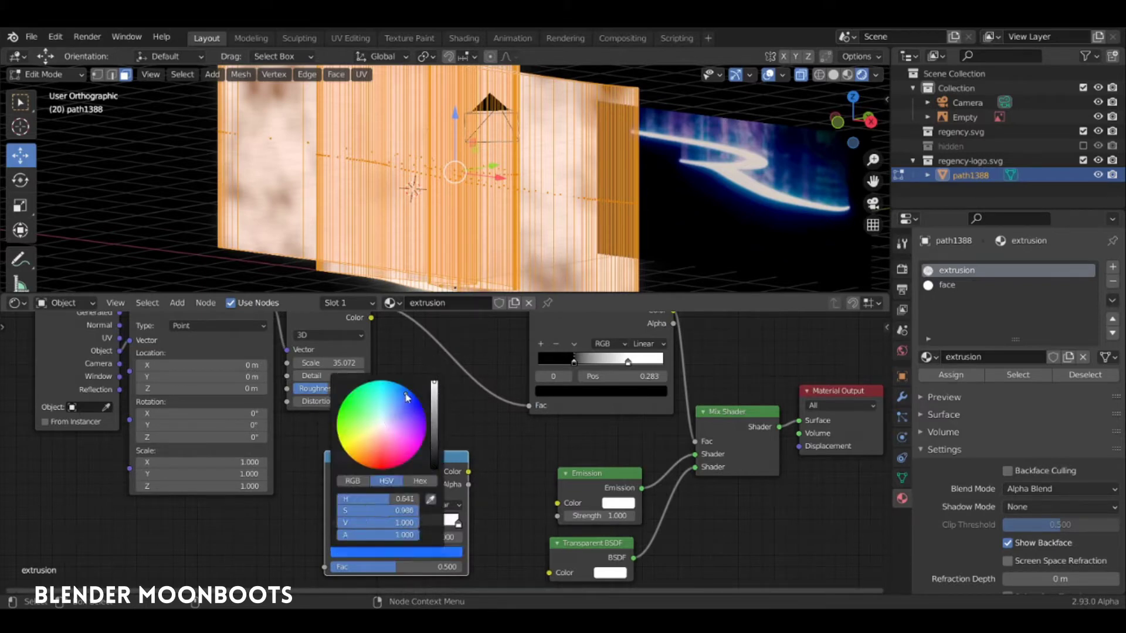
click(459, 521)
click(434, 552)
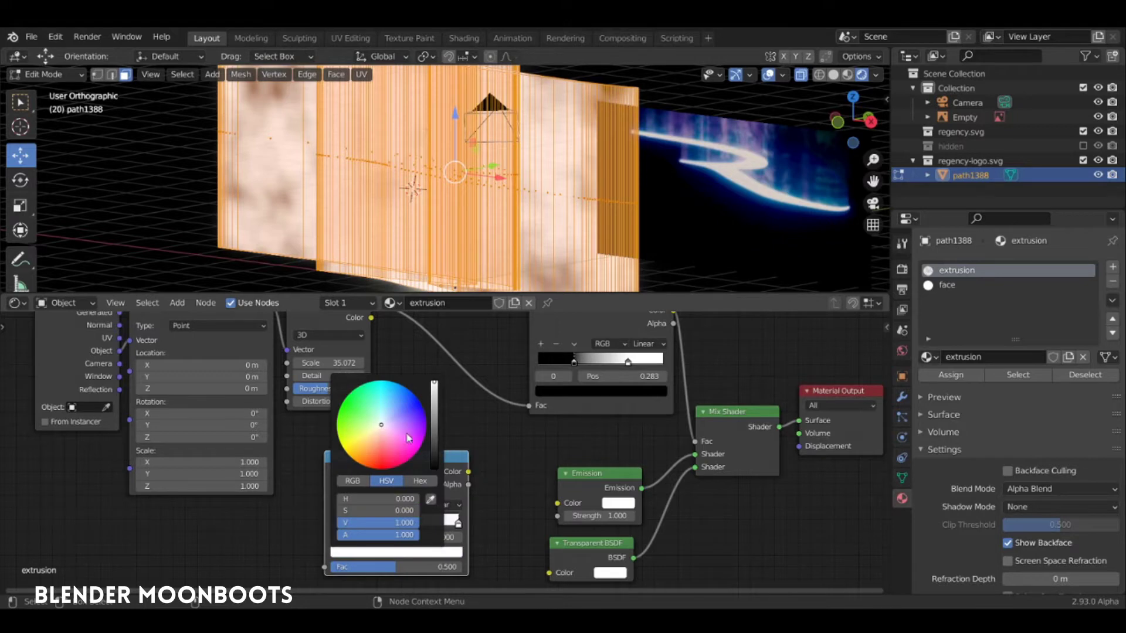
drag(407, 434, 420, 444)
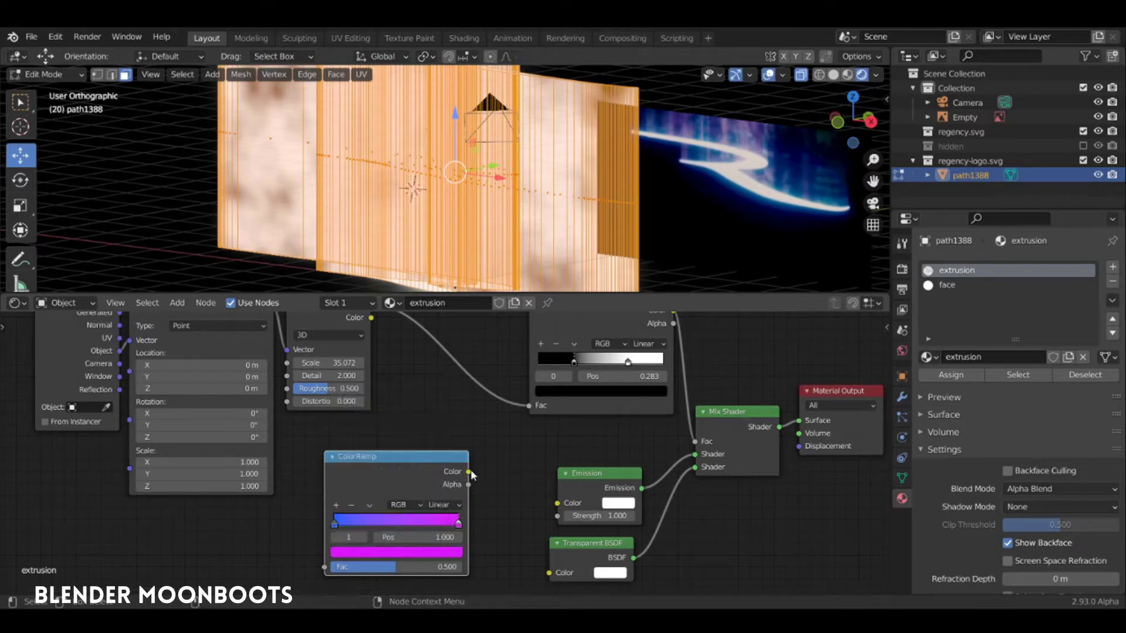
drag(469, 472, 557, 503)
Move the Texture Coordinate and Mapping nodes away from the Noise Texture to make room.
middle_drag(144, 346, 300, 375)
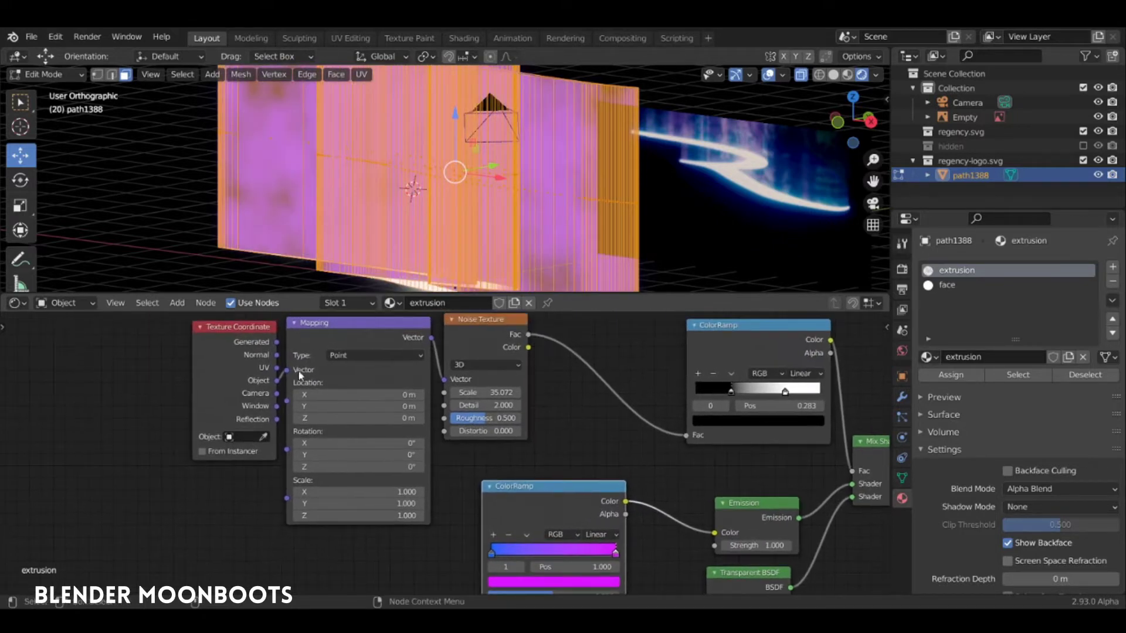
drag(237, 327, 128, 333)
drag(340, 324, 229, 325)
Duplicate the Noise Texture below the original and link the Mapping node's Vector output to the copy.
click(474, 325)
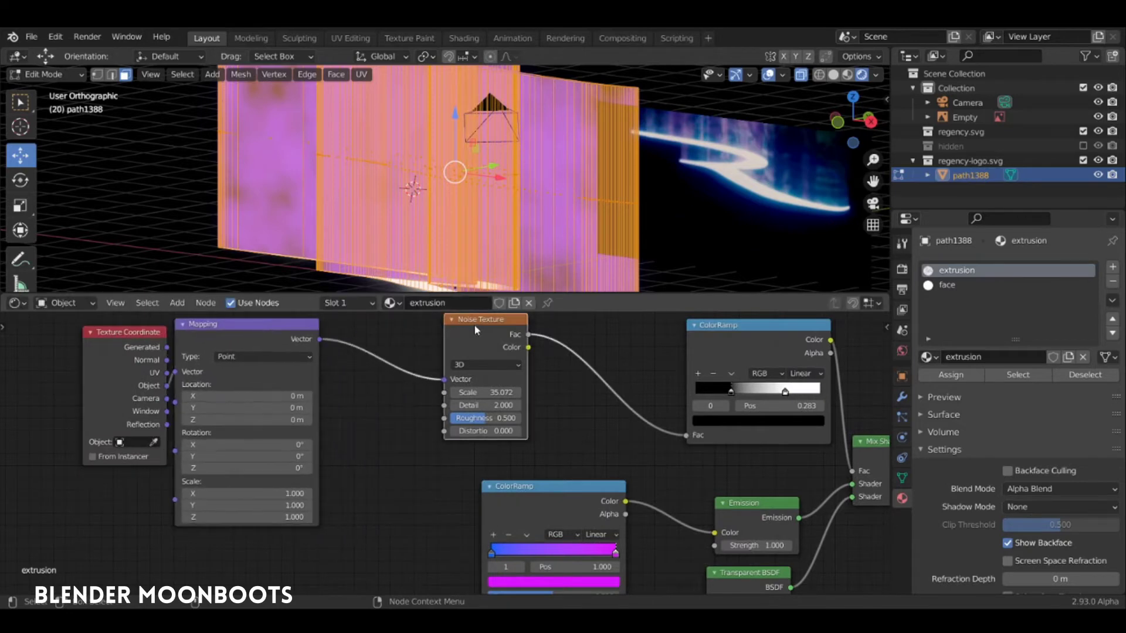
key(shift+d)
click(411, 471)
drag(320, 339, 380, 524)
Drive the blue-magenta ramp with the duplicate noise's Fac at scale 53.876, and move the magenta stop to 0.884.
middle_drag(433, 474, 452, 422)
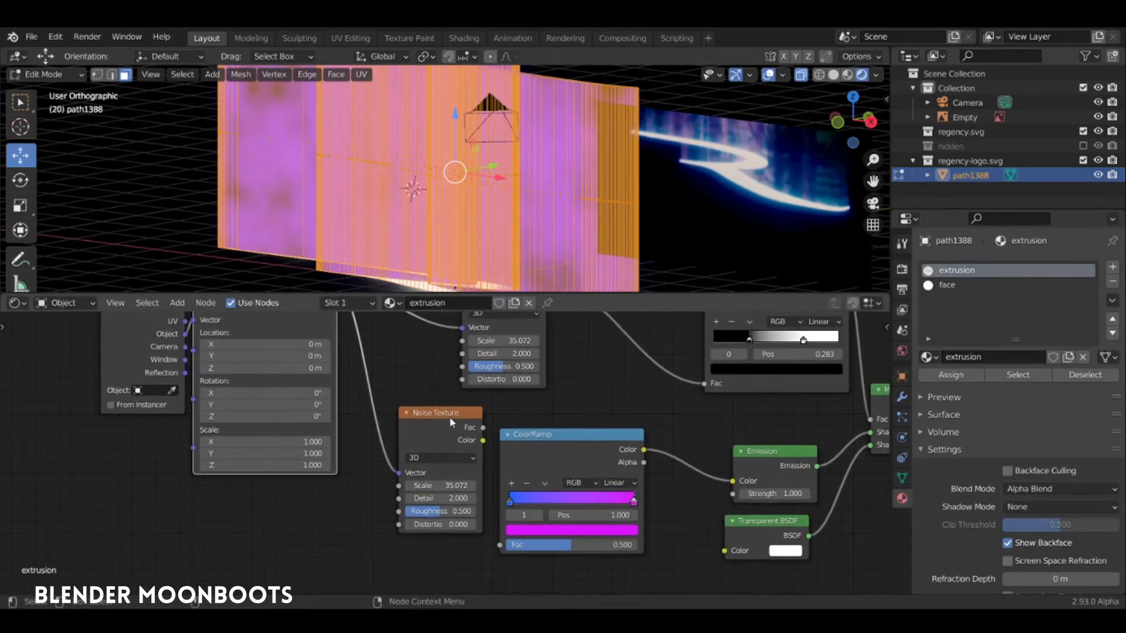
drag(452, 422, 500, 545)
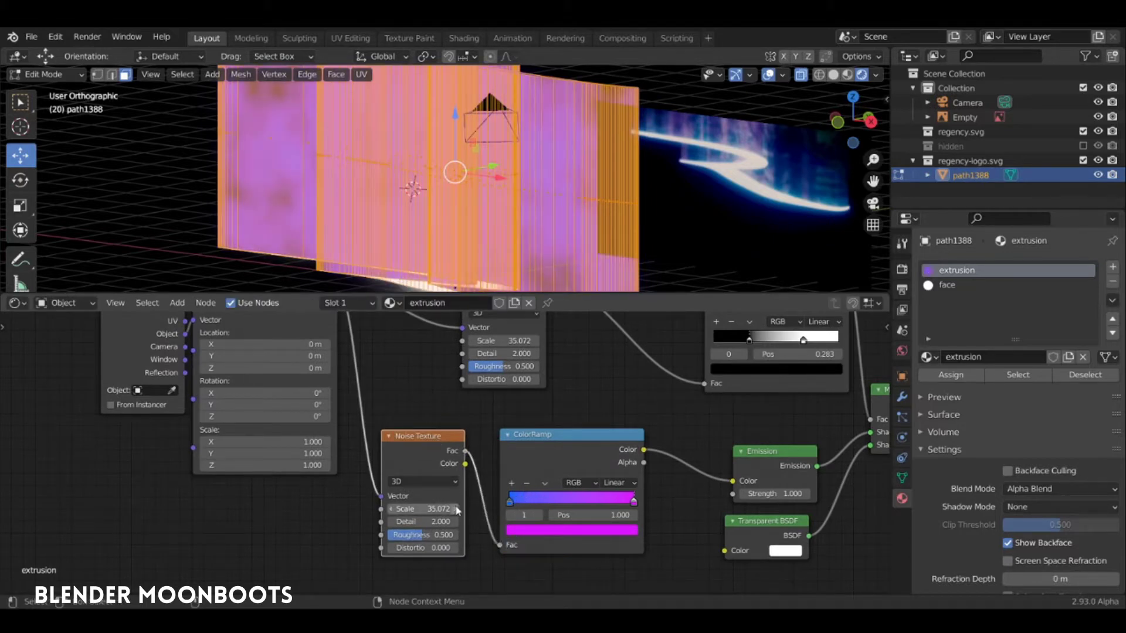
drag(423, 509, 529, 504)
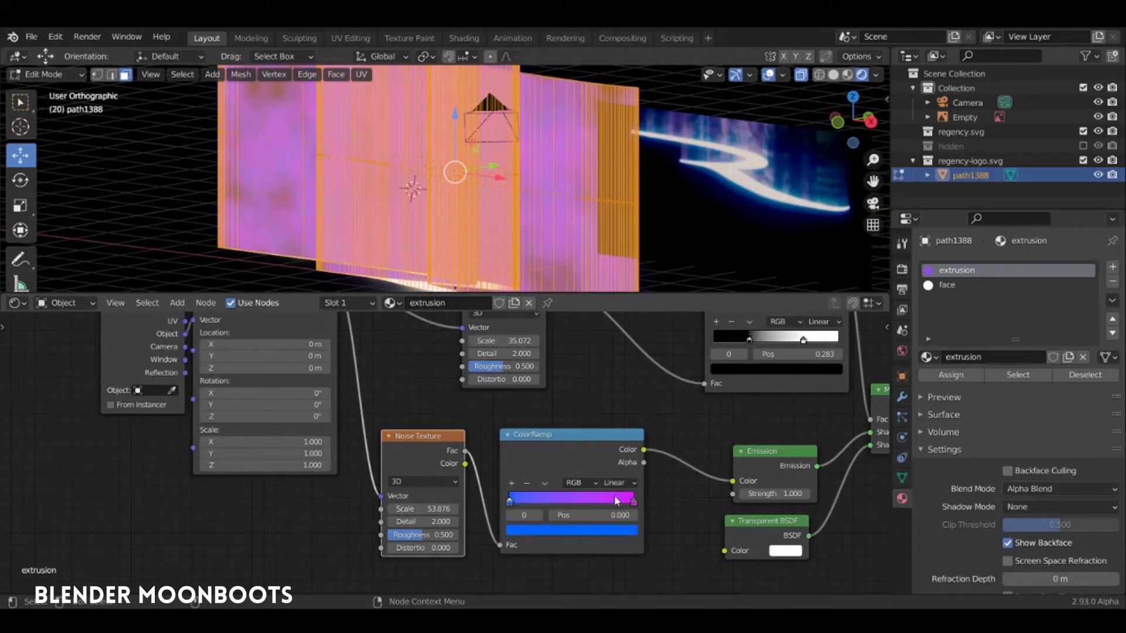
mouse_move(616, 500)
mouse_down()
mouse_move(580, 505)
mouse_move(619, 505)
mouse_up()
Move the mix-factor ramp's black stop to 0.000 and shift its white stop inward.
middle_drag(632, 365, 502, 407)
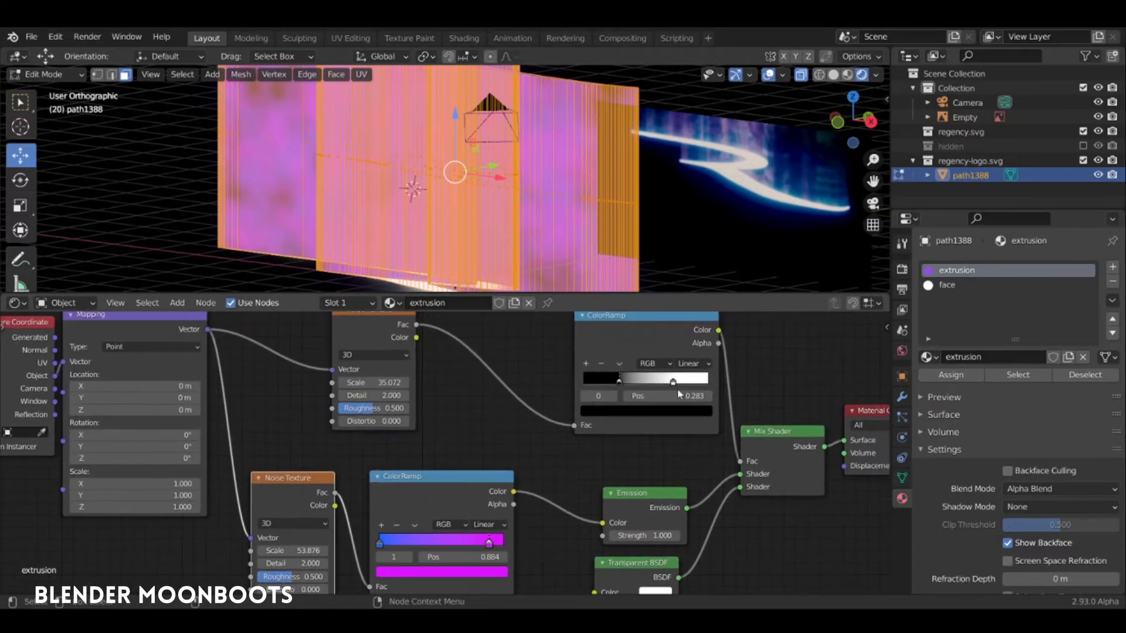
drag(621, 383, 561, 385)
drag(656, 382, 673, 382)
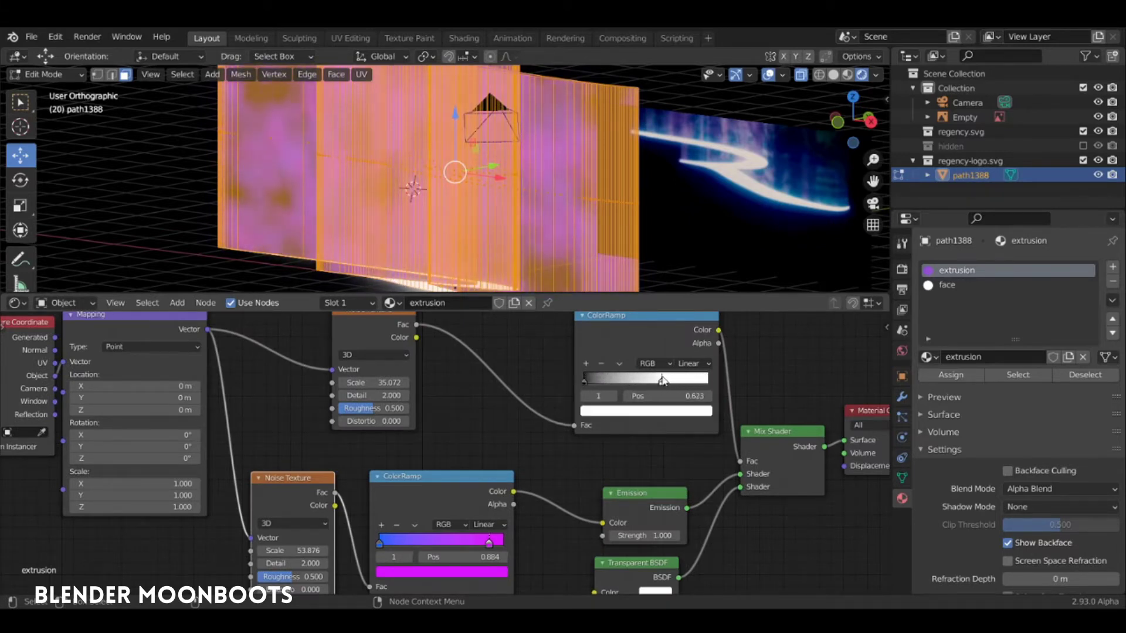
click(583, 381)
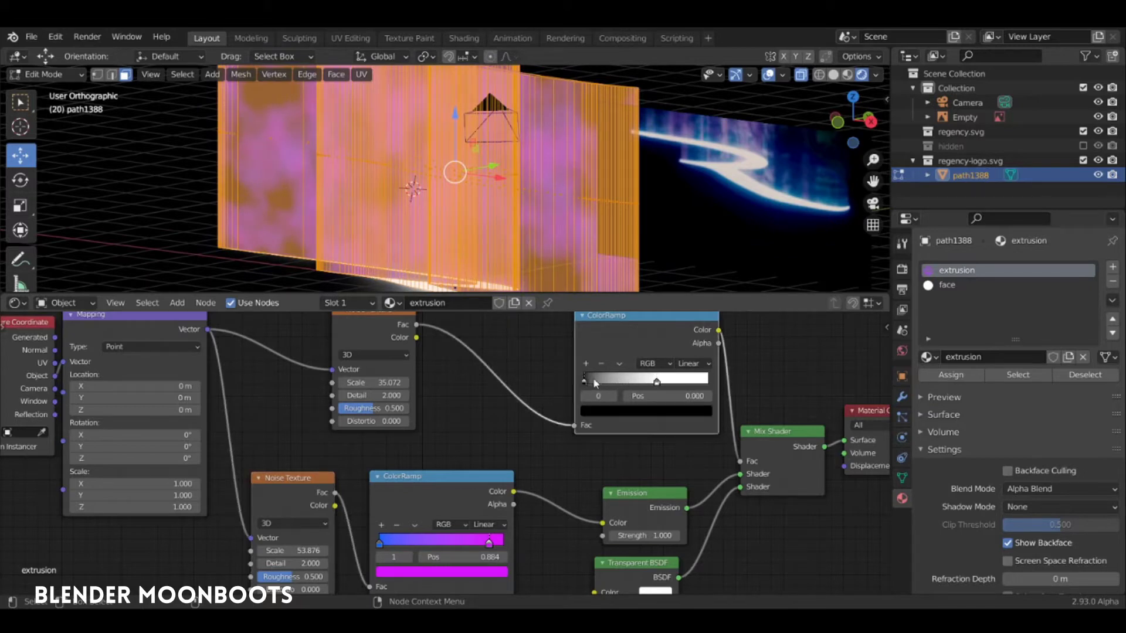
drag(601, 382, 554, 384)
drag(665, 383, 645, 382)
Lighten the mix-factor ramp's black stop to a grey with value 0.226 and return the mesh to Object Mode.
click(585, 382)
click(607, 413)
drag(684, 320, 656, 286)
key(Tab)
middle_drag(508, 255, 531, 246)
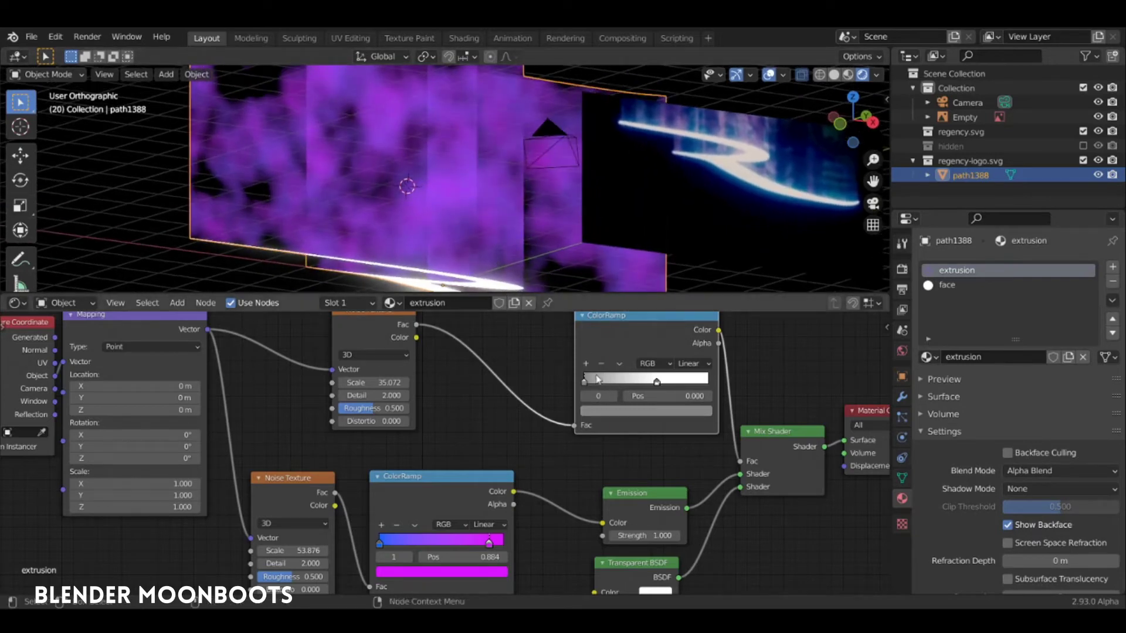
Move the mix-factor ramp's white stop to 0.533 and brighten its grey stop to value 0.396.
drag(596, 383, 585, 387)
drag(656, 382, 648, 382)
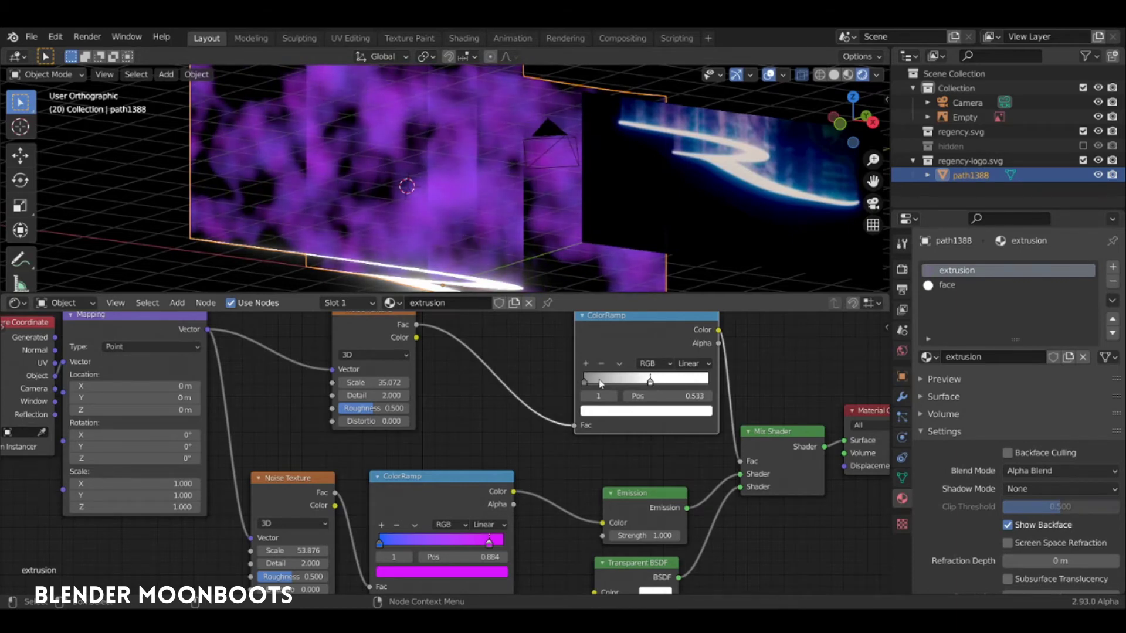
click(599, 383)
click(604, 411)
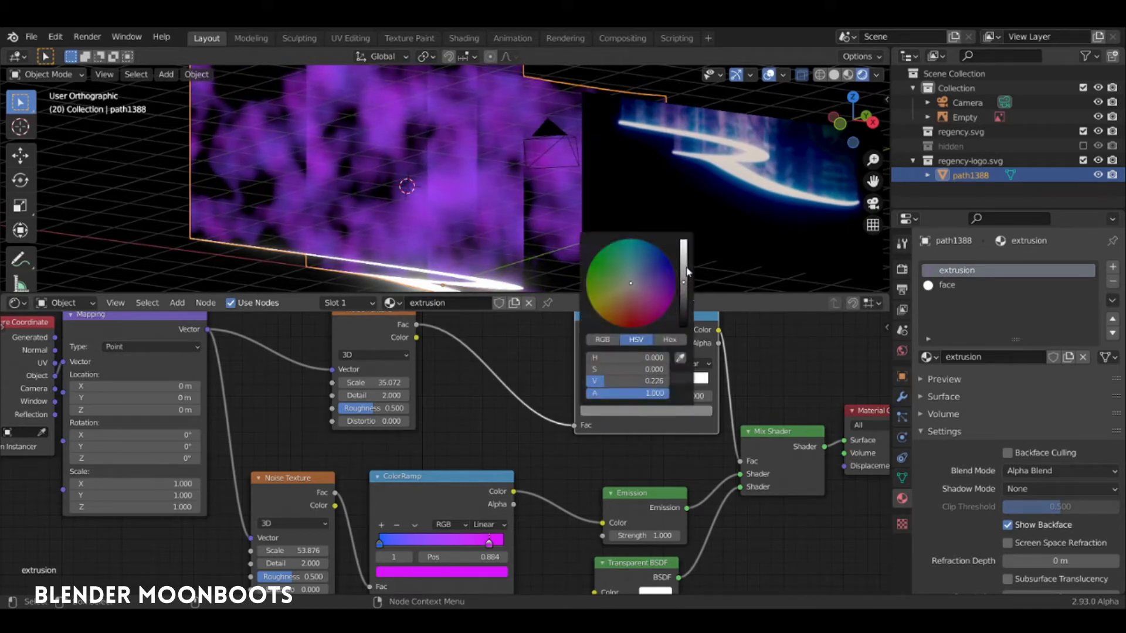
mouse_move(685, 274)
mouse_down()
mouse_move(684, 263)
mouse_move(682, 274)
mouse_up()
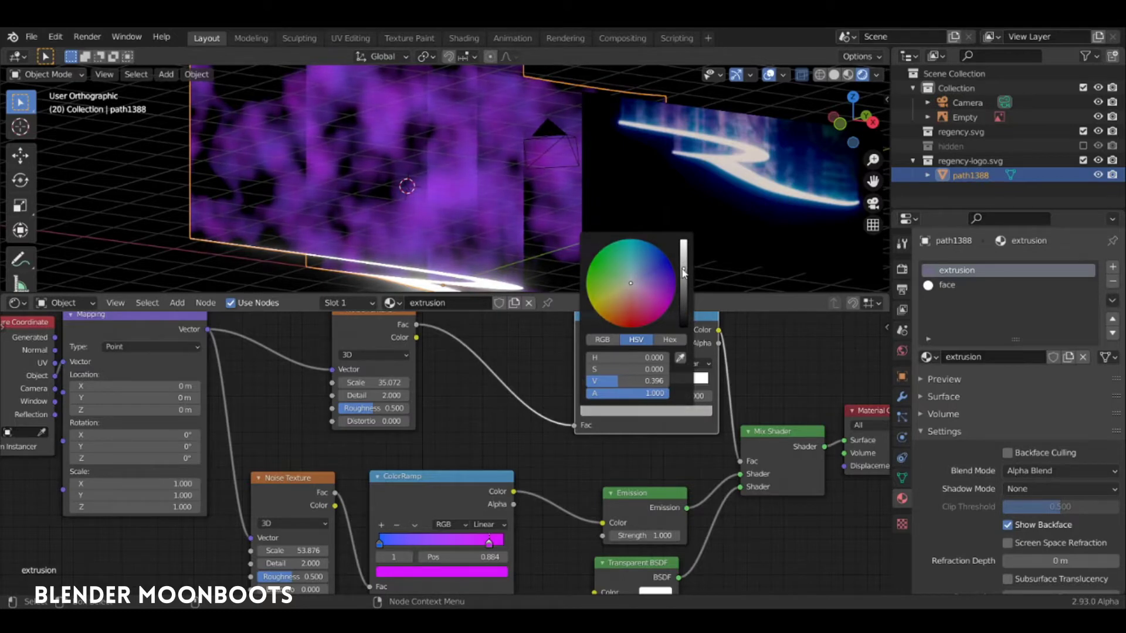
Raise the Emission node's strength to 1.770.
middle_drag(482, 414, 490, 343)
drag(694, 461, 693, 468)
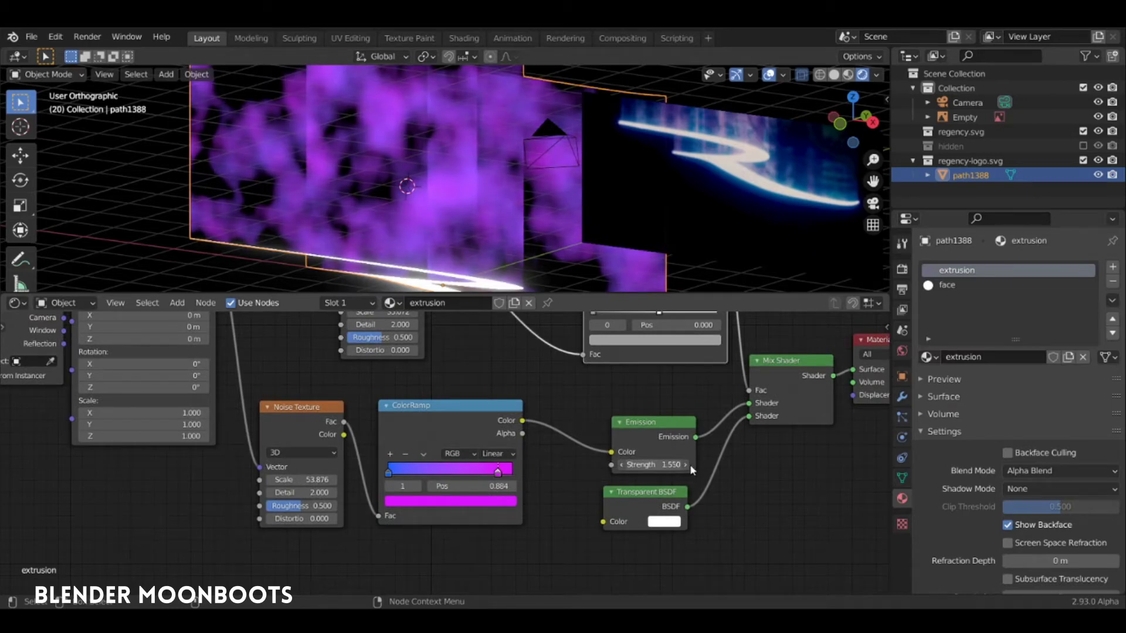
drag(694, 466, 691, 464)
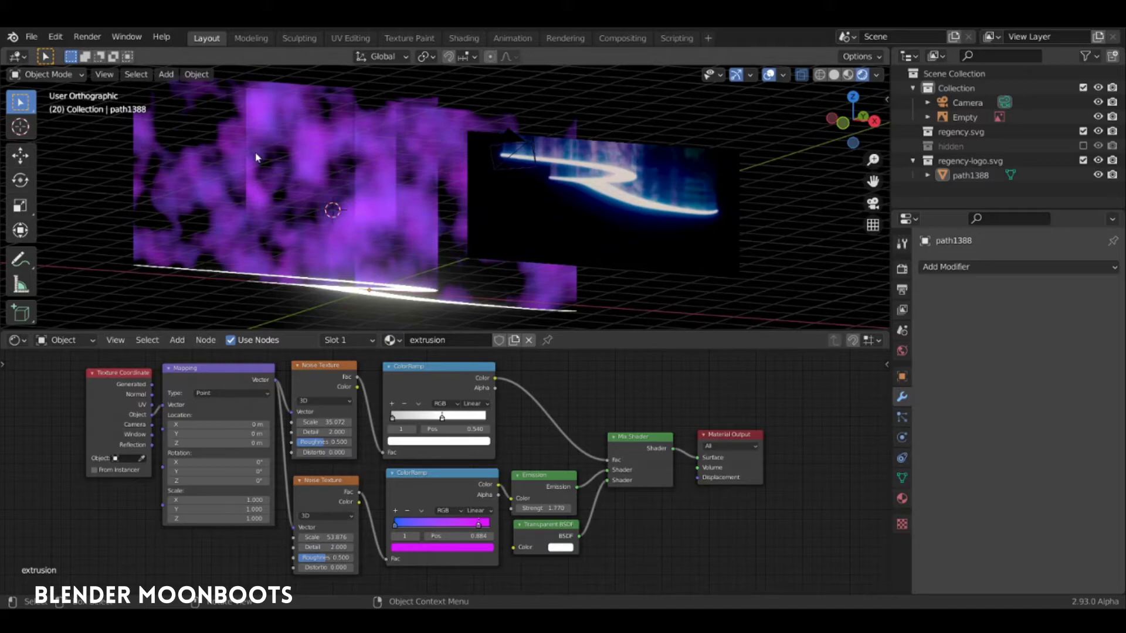
Select the extruded logo mesh and move its Material Output node away from the Mix Shader to make room.
middle_drag(420, 223, 301, 133)
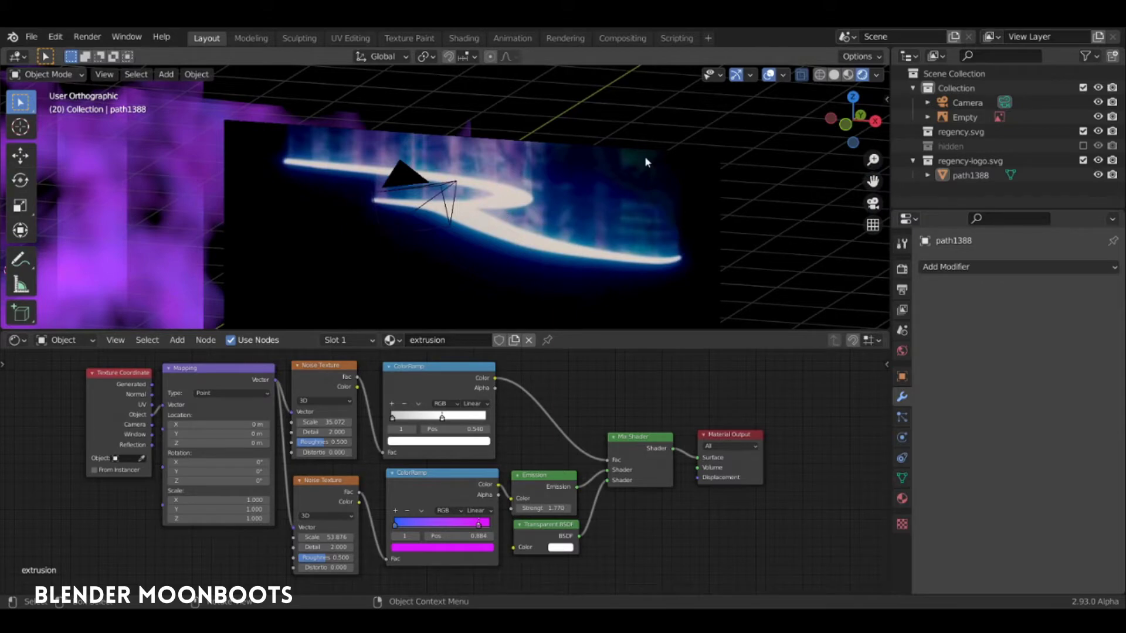
middle_drag(645, 215, 566, 234)
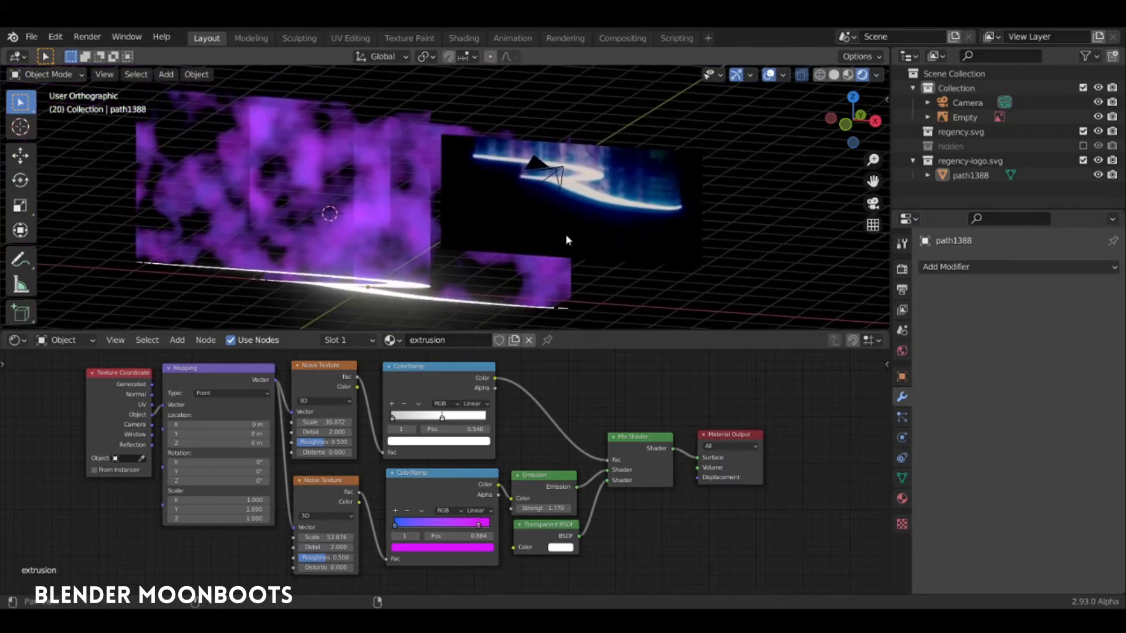
click(468, 254)
middle_drag(608, 380, 403, 381)
drag(507, 434, 615, 434)
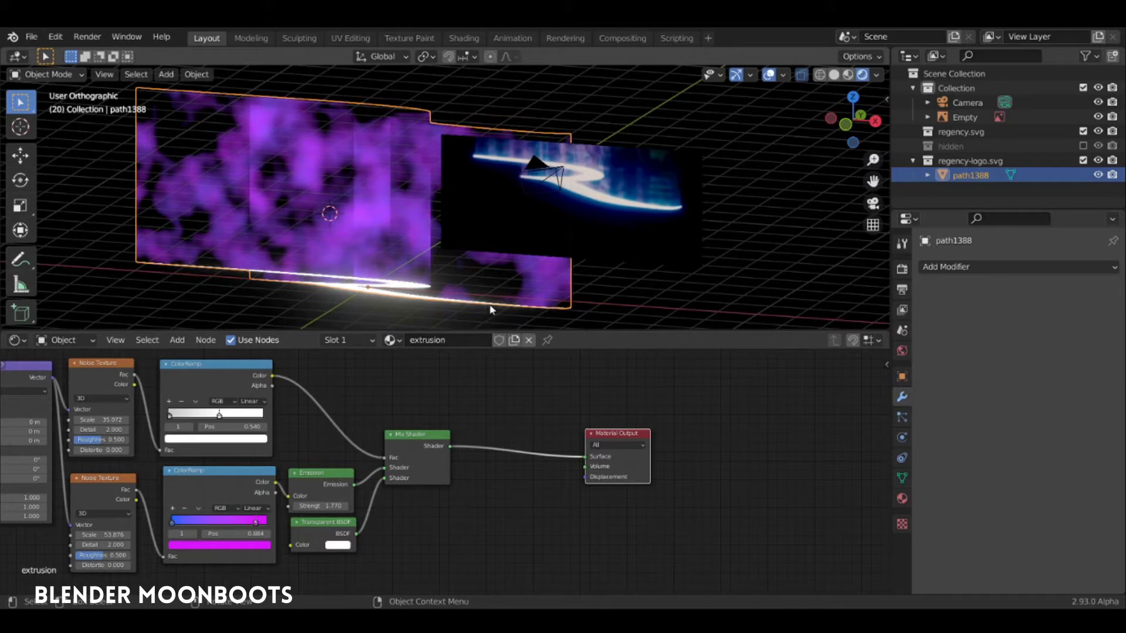
Duplicate the Mix Shader and insert the copy between the original Mix Shader and the Material Output.
click(416, 435)
ctrl+middle_drag(476, 422, 451, 414)
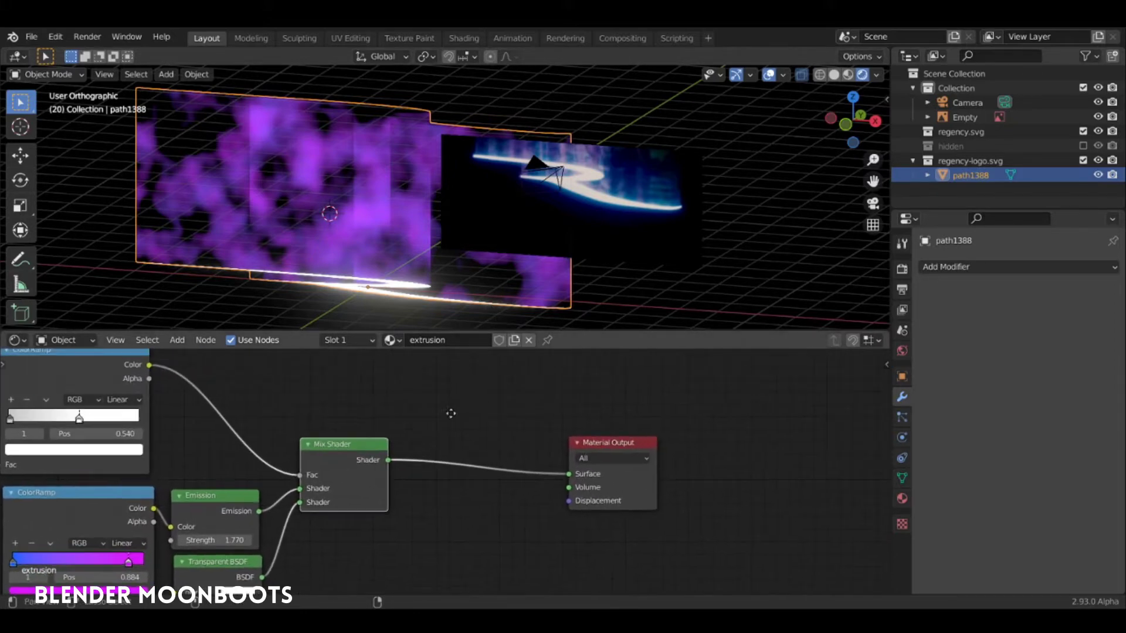
key(shift+d)
click(491, 425)
Duplicate the Emission node, connect it to the new Mix Shader's second shader input and copy the ramp's magenta to its color.
middle_drag(584, 393, 713, 346)
click(340, 456)
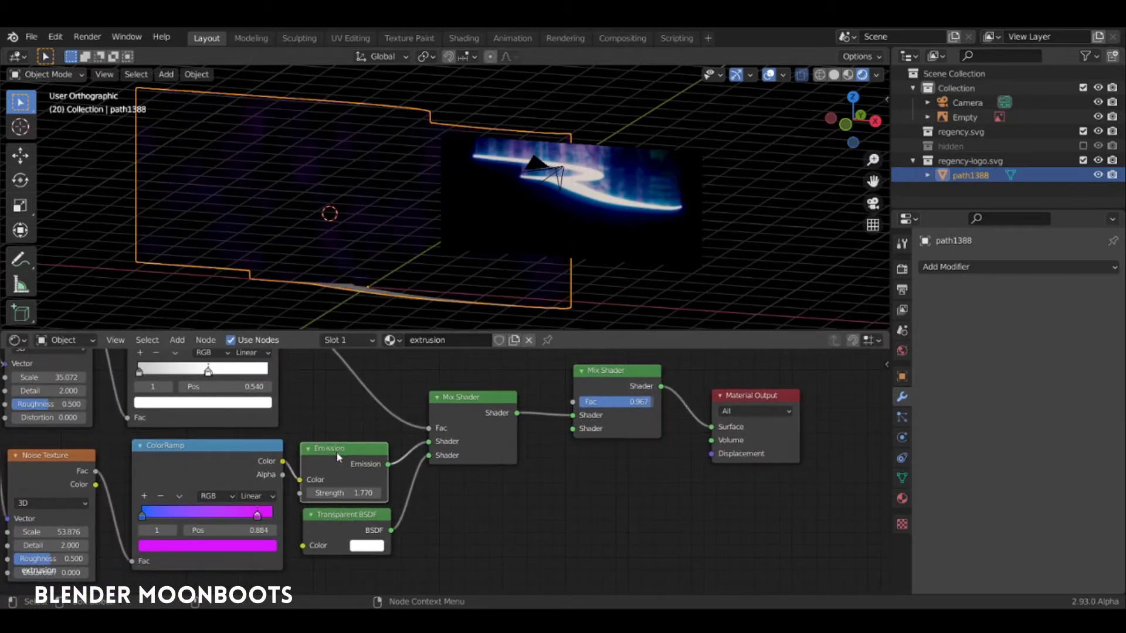
key(shift+d)
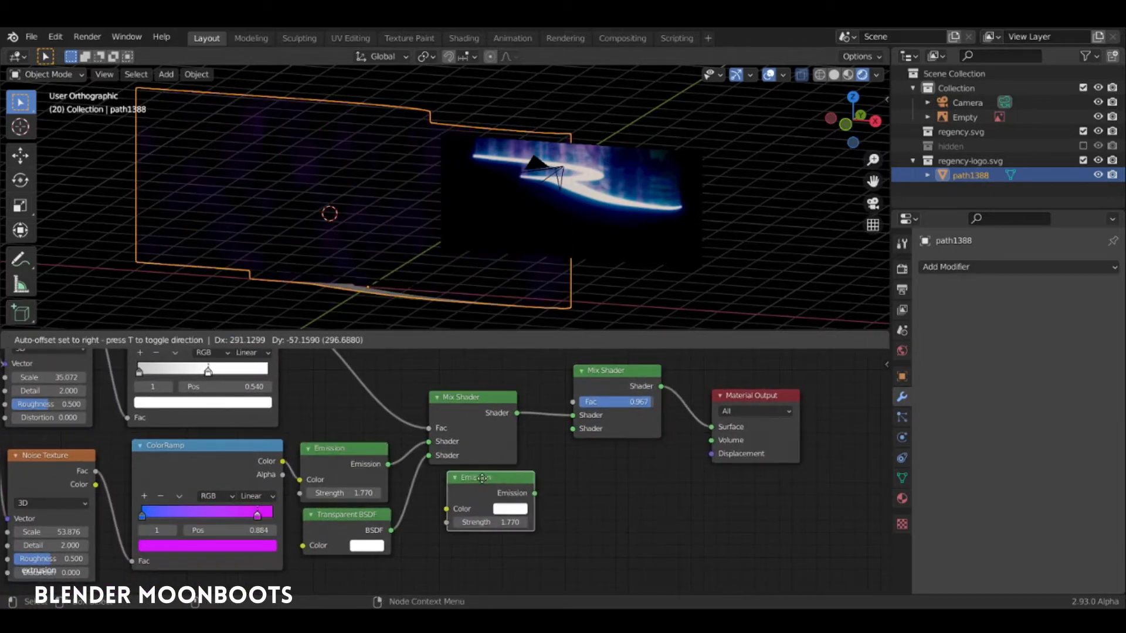
click(521, 496)
drag(520, 496, 573, 429)
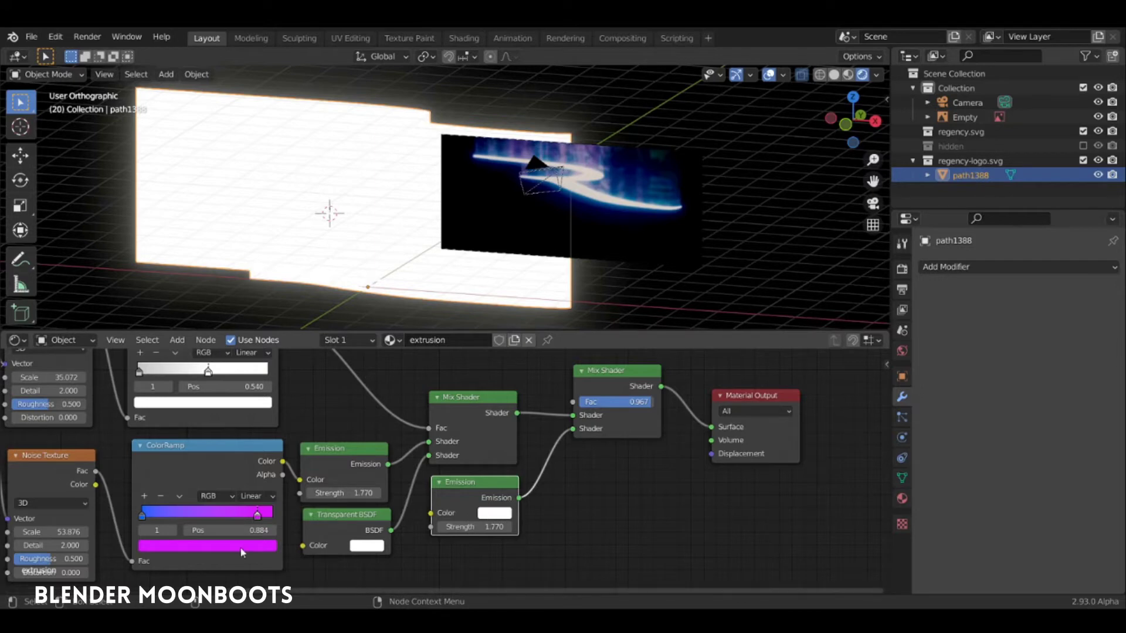
drag(249, 550, 496, 513)
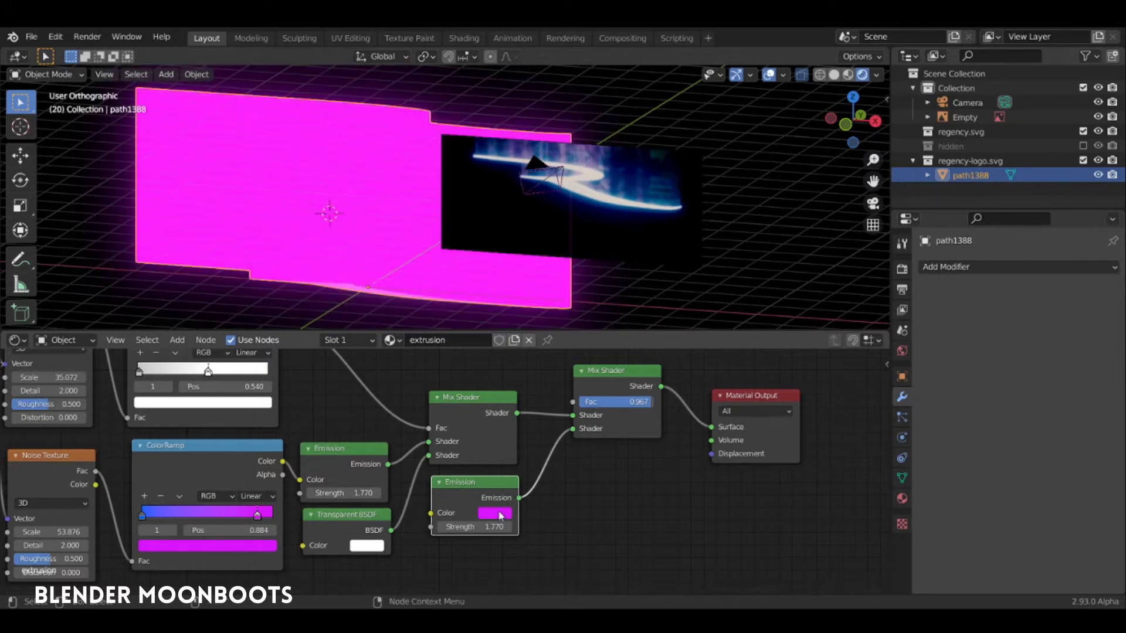
Add a Layer Weight node and connect its Facing output to the factor of the Mix Shader before the Material Output.
scroll(616, 478, down, 3)
key(shift+a)
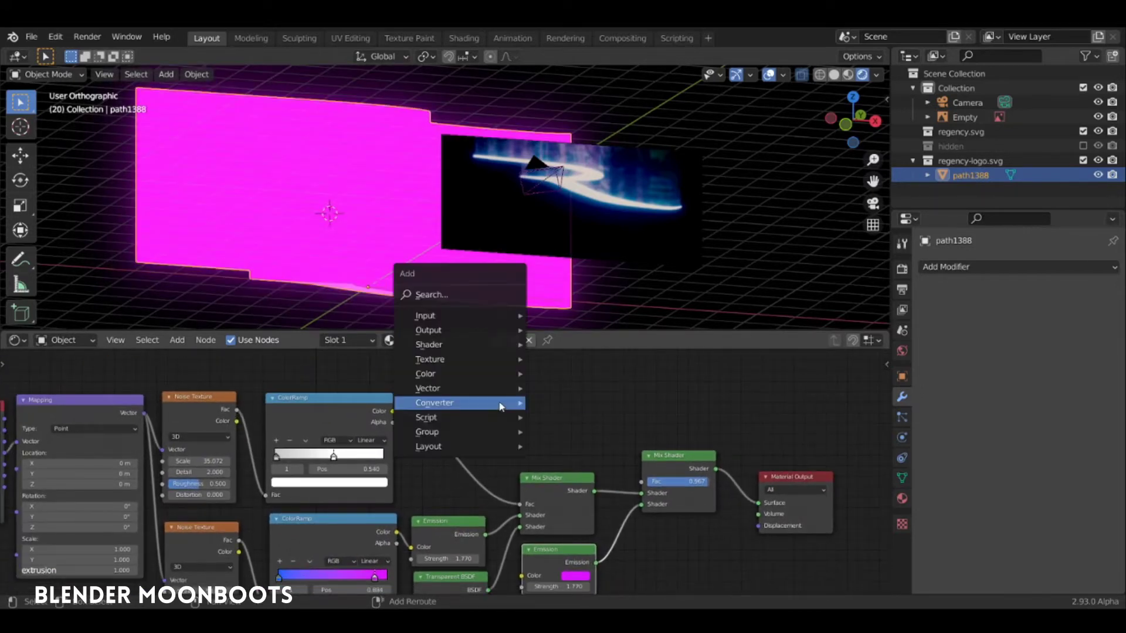
mouse_move(457, 316)
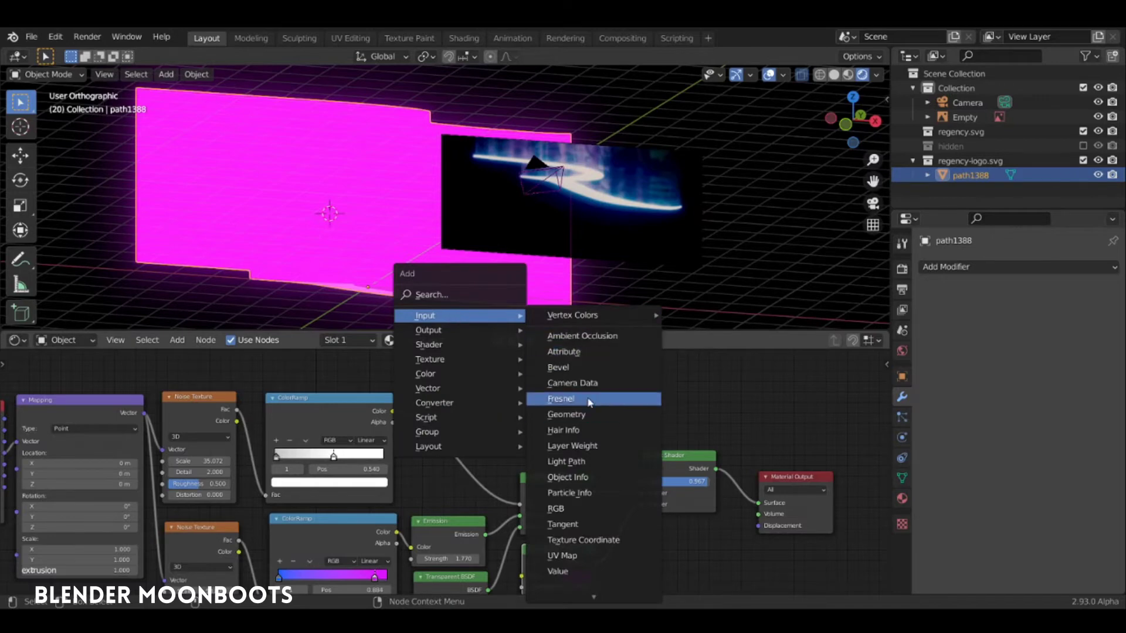
click(593, 446)
click(505, 387)
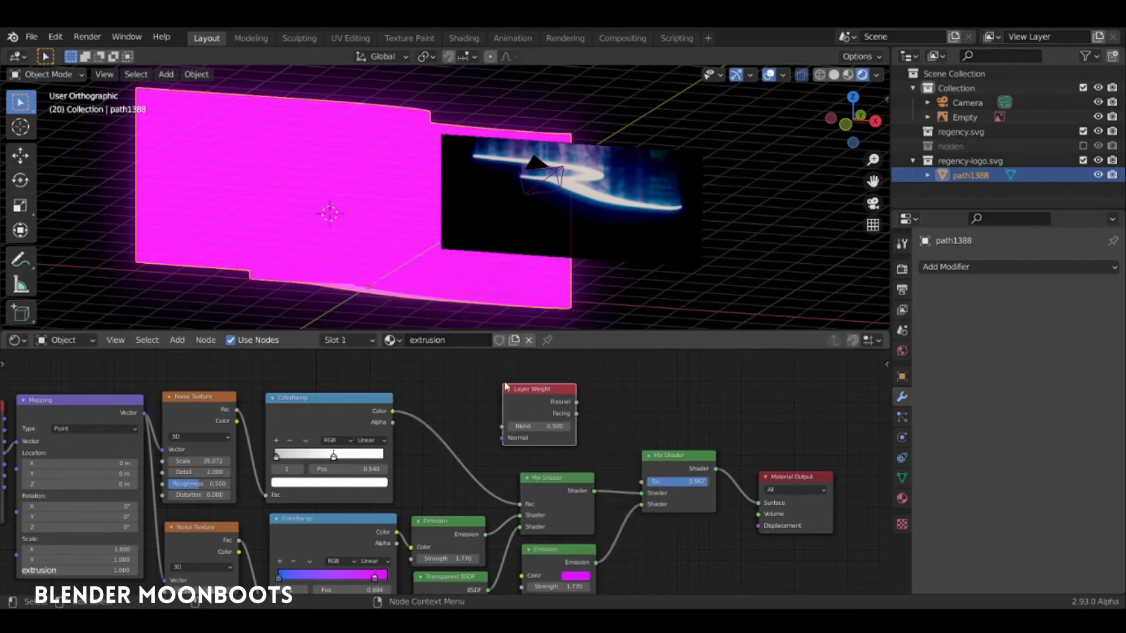
drag(577, 413, 646, 487)
scroll(623, 375, up, 1)
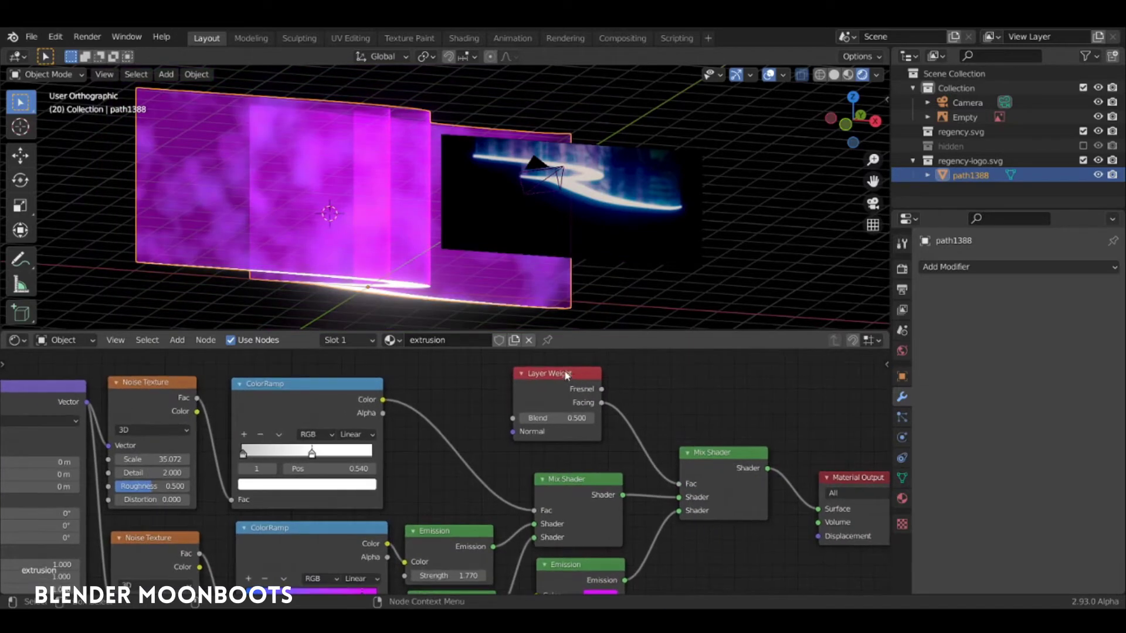
Move the Layer Weight node clear of the shader nodes and set its Blend to 0.260.
drag(568, 376, 509, 364)
middle_drag(593, 414, 461, 400)
scroll(454, 463, down, 1)
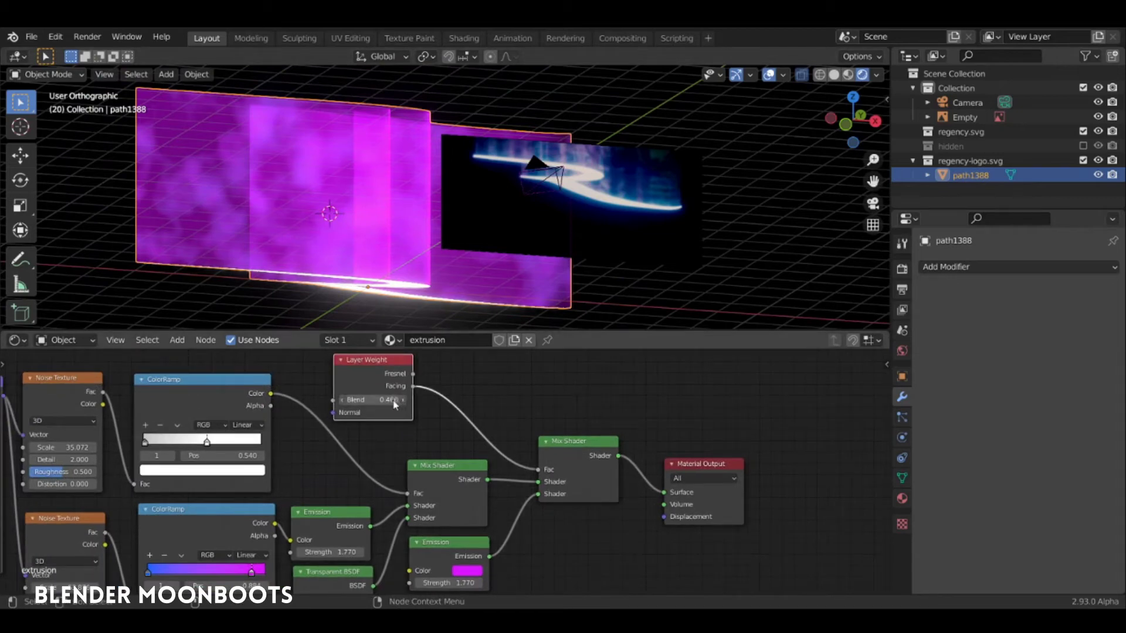
mouse_move(392, 404)
mouse_down()
mouse_move(322, 399)
mouse_move(365, 406)
mouse_move(314, 412)
mouse_move(337, 412)
mouse_up()
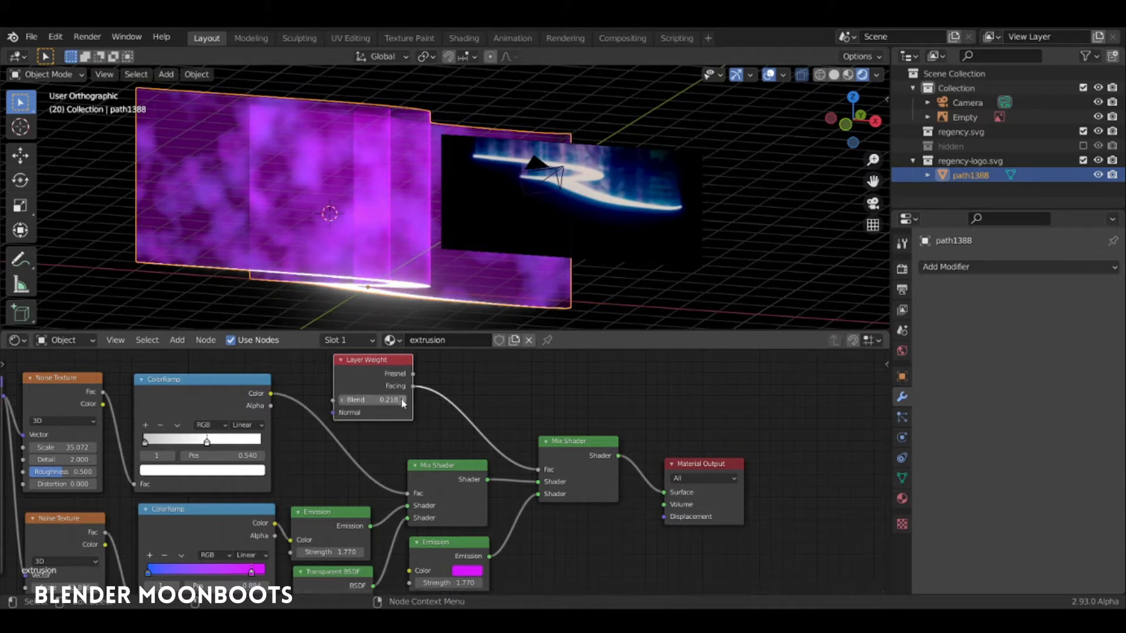
mouse_move(403, 400)
mouse_down()
mouse_move(420, 404)
mouse_move(369, 404)
mouse_move(387, 407)
mouse_up()
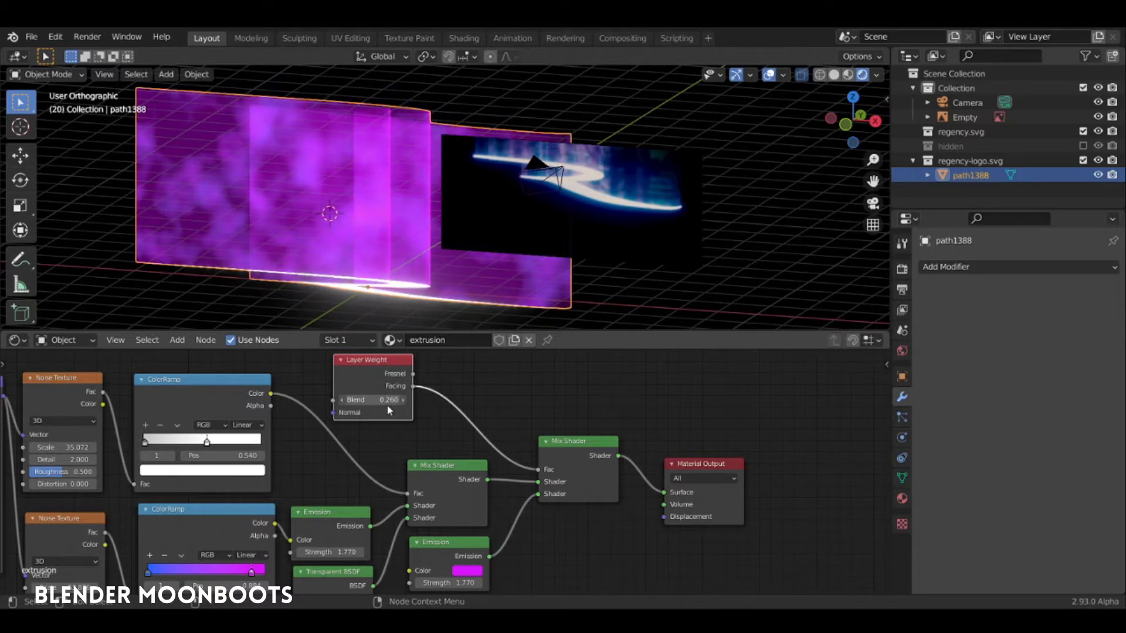
Make room around the last Mix Shader and insert a copy of the white ColorRamp between Layer Weight's Facing output and its factor.
drag(712, 465, 790, 440)
drag(584, 445, 675, 473)
click(199, 381)
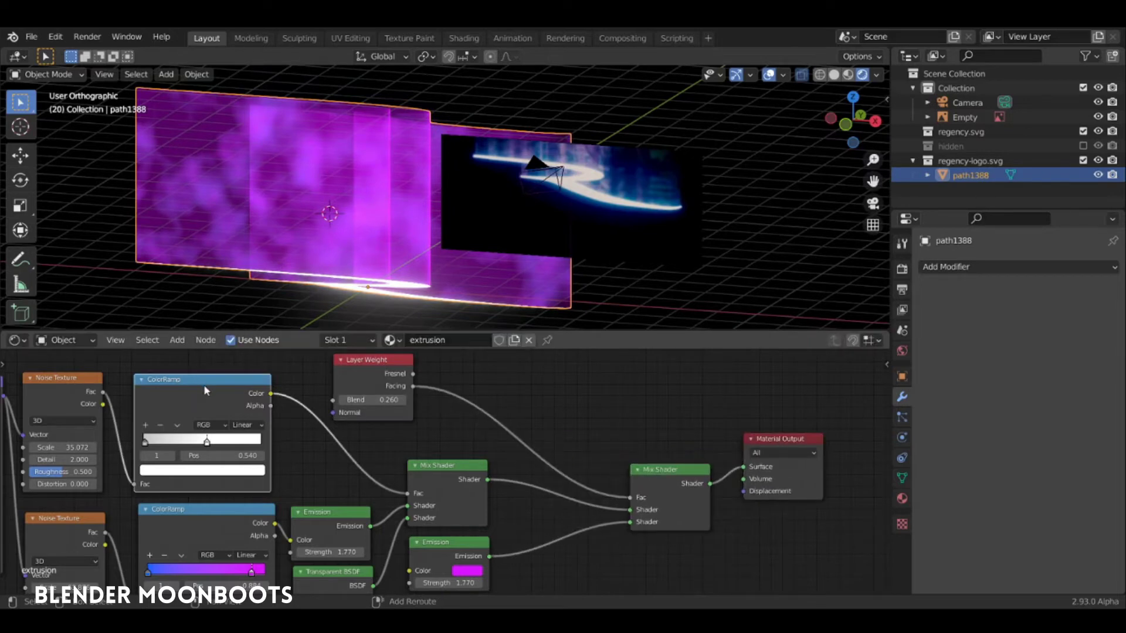
key(shift+d)
click(586, 401)
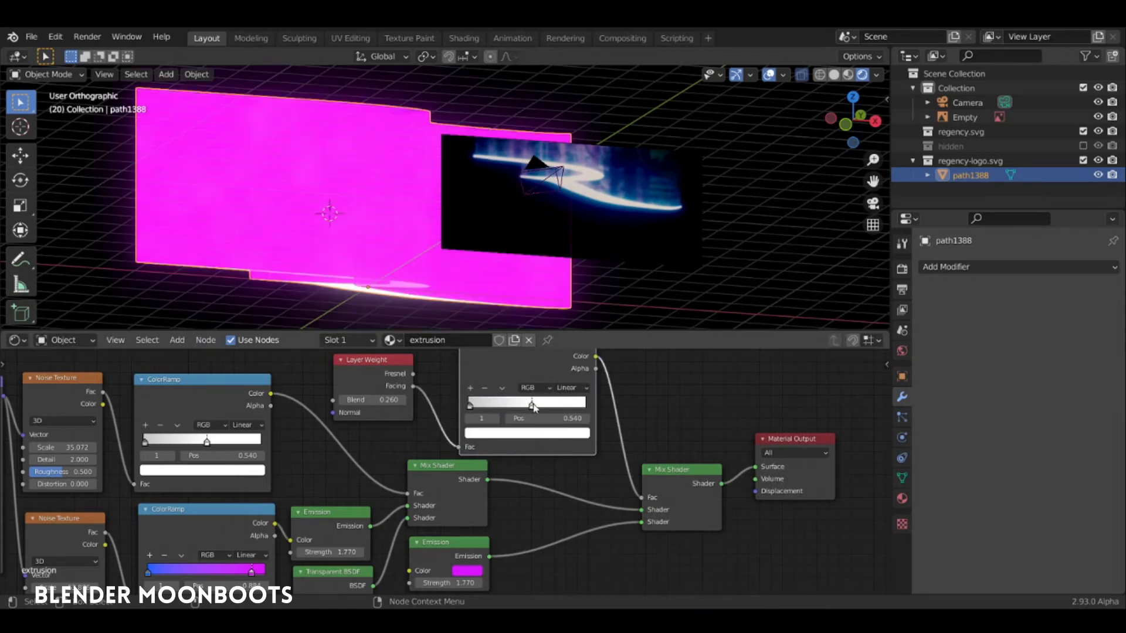
On the new ColorRamp, move the white stop to the far end, make the first stop black and position it at 0.069.
drag(531, 404, 595, 403)
click(470, 406)
click(488, 434)
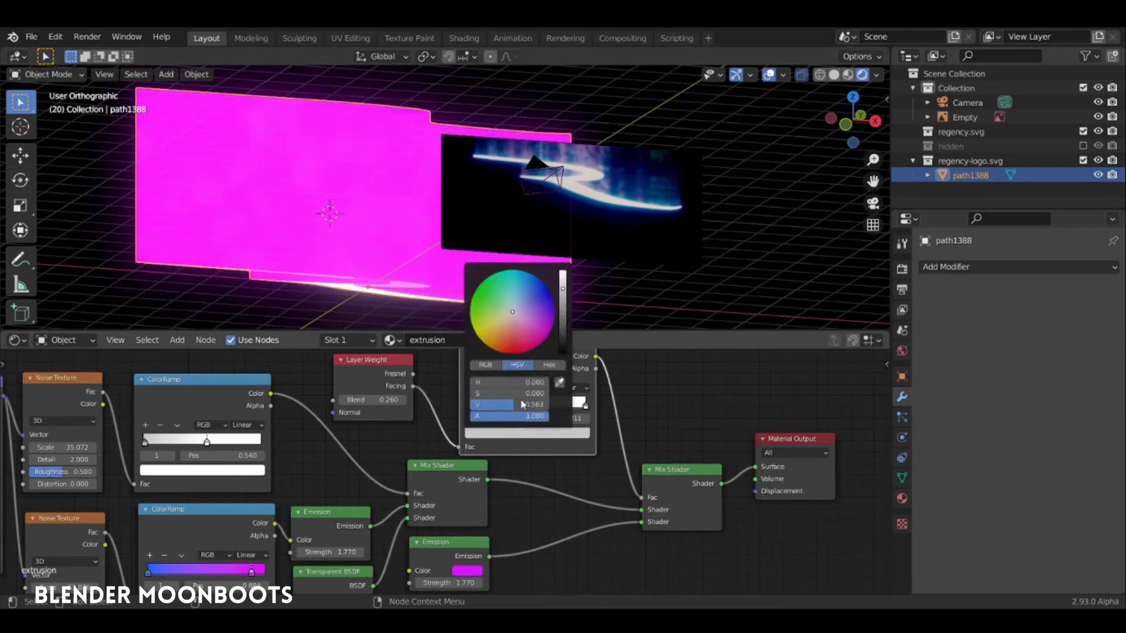
drag(568, 350, 564, 369)
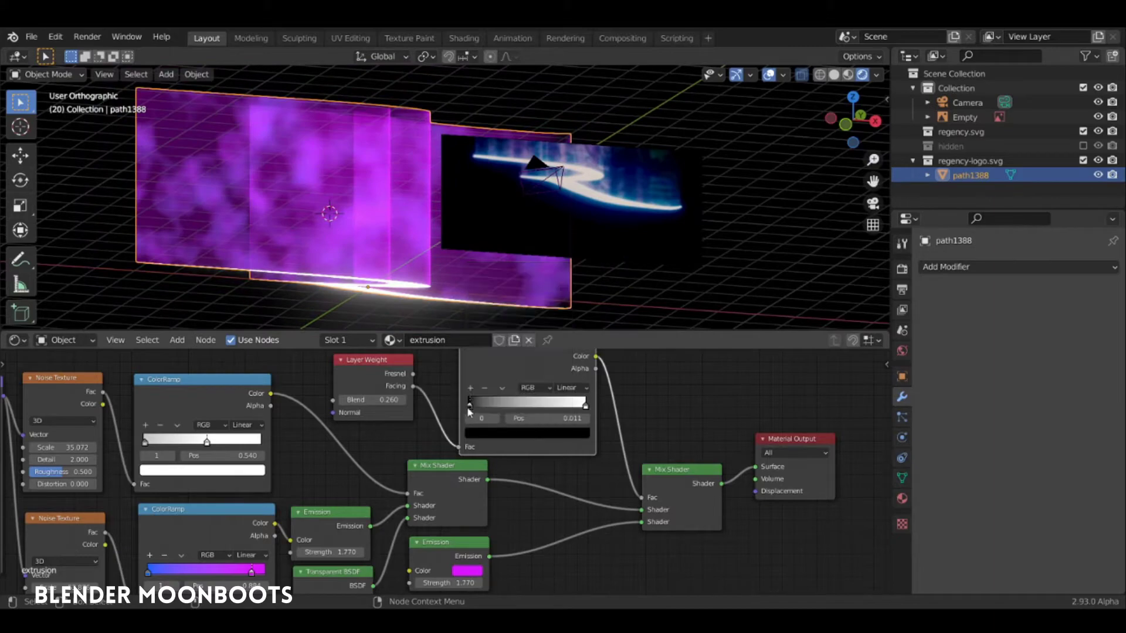
drag(482, 406, 477, 407)
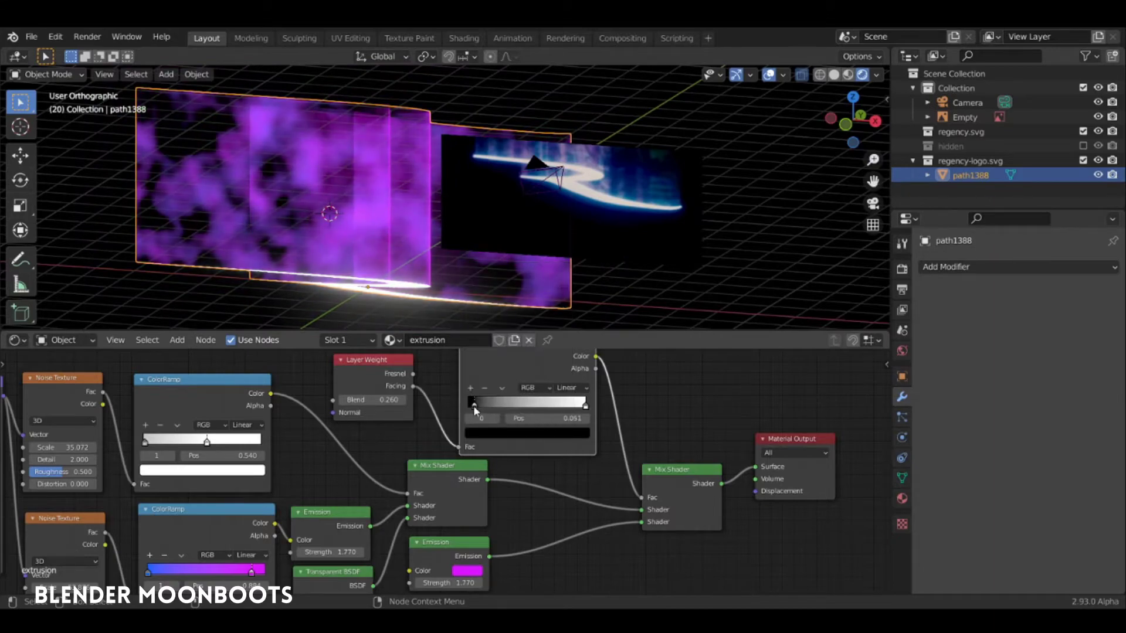
Apply Shade Smooth to the extruded logo mesh.
middle_drag(484, 271, 473, 245)
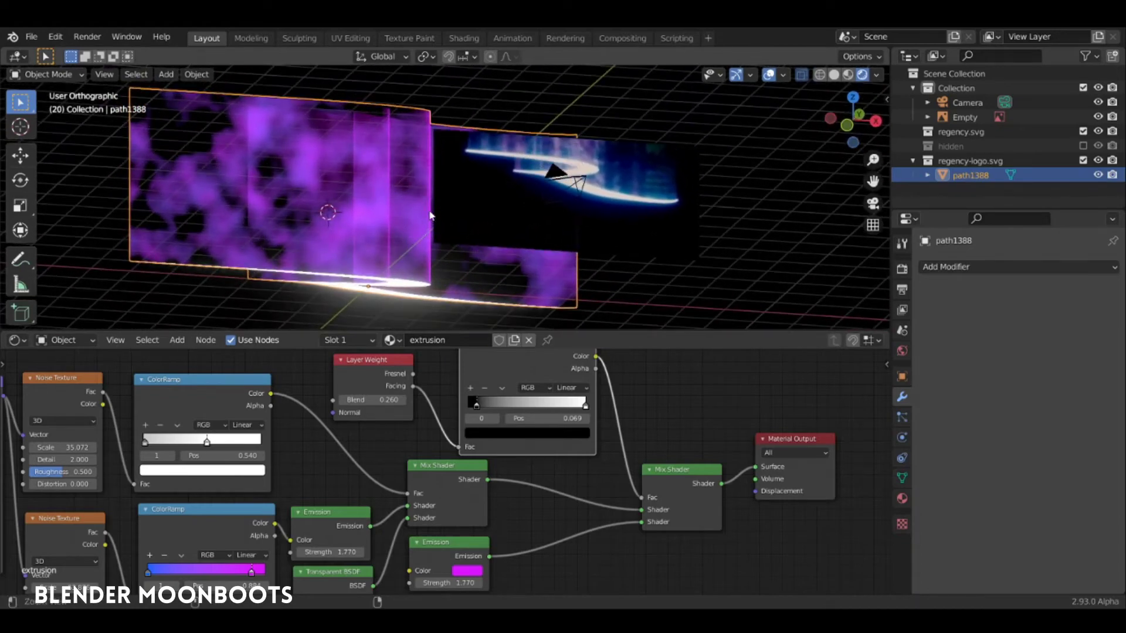
scroll(452, 170, up, 4)
right_click(374, 226)
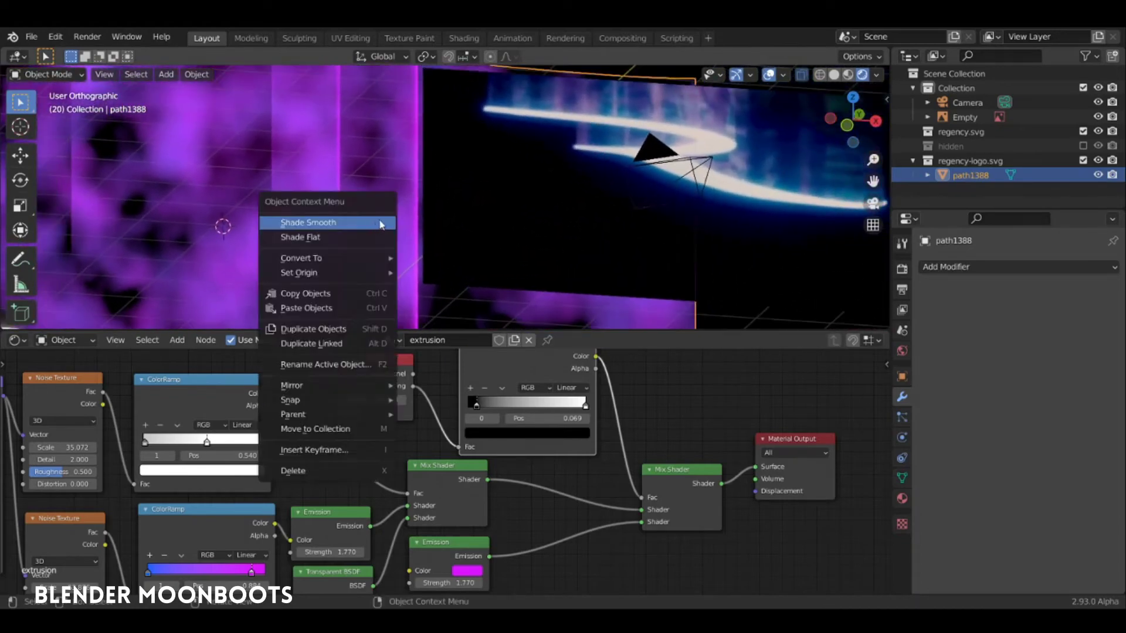
click(381, 224)
scroll(399, 219, down, 3)
middle_drag(403, 224, 434, 265)
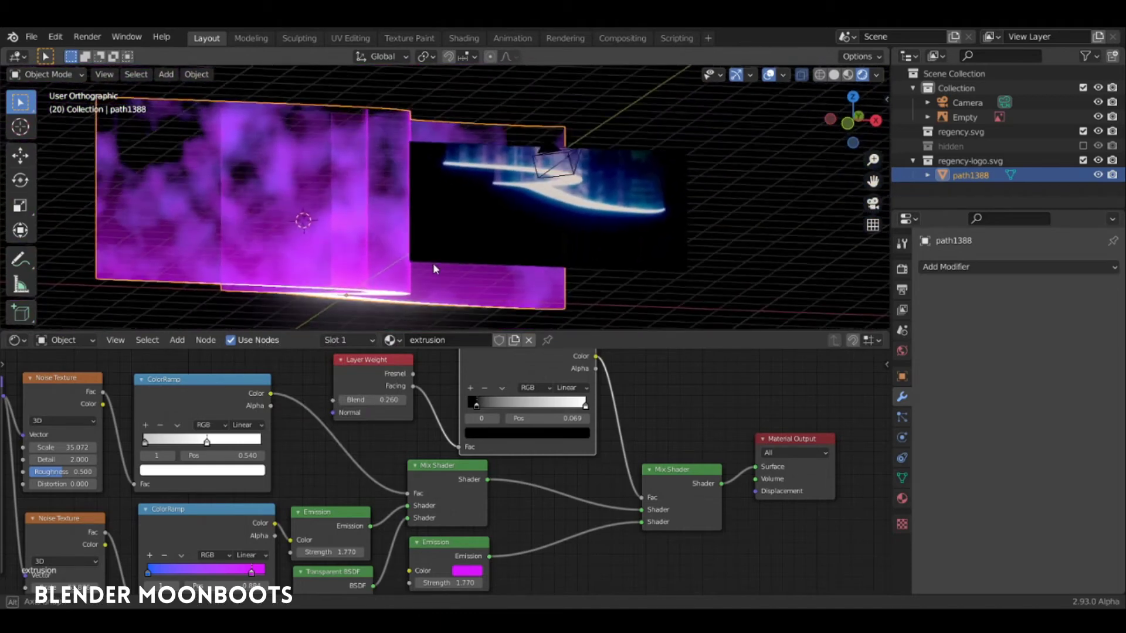
Move the Layer Weight ramp's black stop to 0.170 and bring the ramp, last Mix Shader and Material Output closer together.
drag(478, 404, 490, 408)
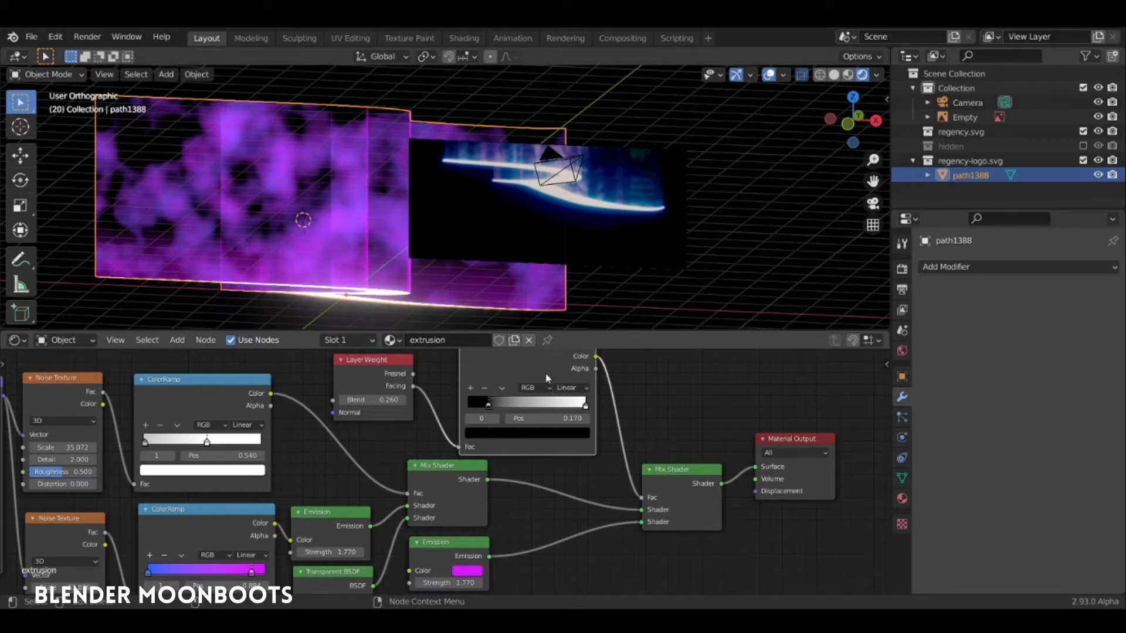
drag(547, 376, 519, 367)
drag(660, 469, 629, 461)
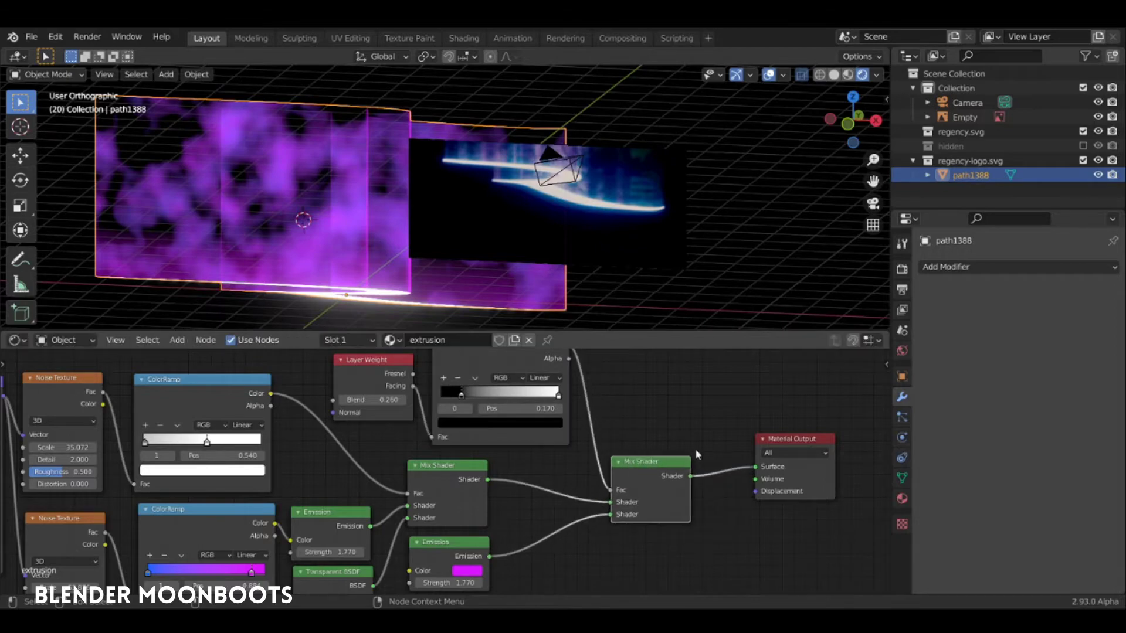
drag(780, 441, 725, 463)
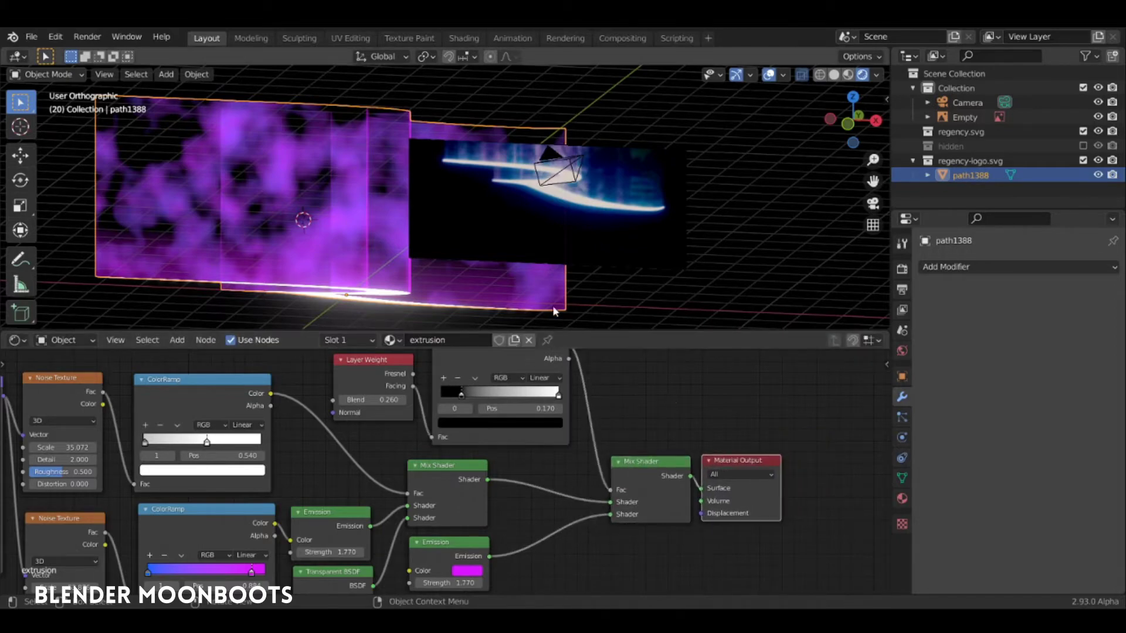
Compare the first Mix Shader's output with the final Mix Shader's by previewing each in turn, ending on the final one.
middle_drag(553, 305, 528, 311)
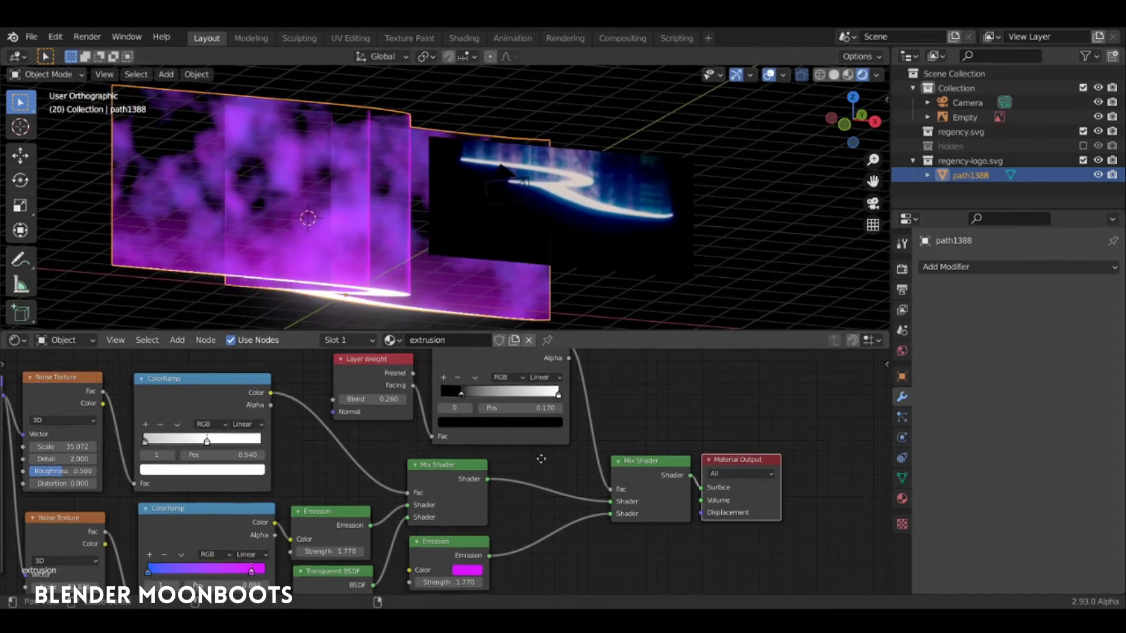
middle_drag(529, 500, 559, 482)
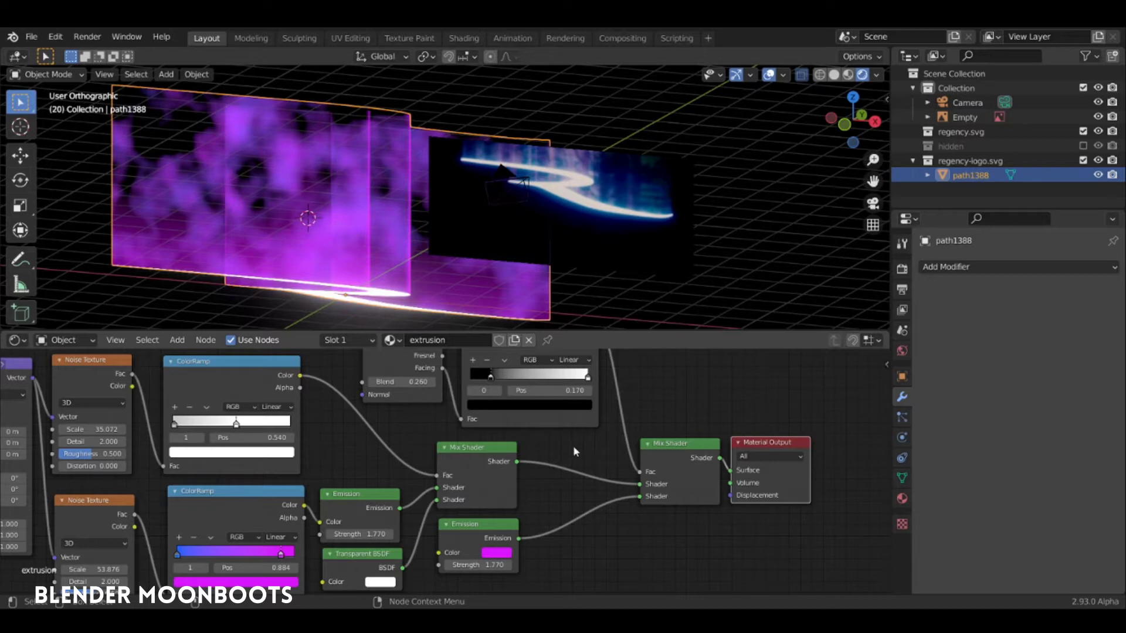
click(476, 450)
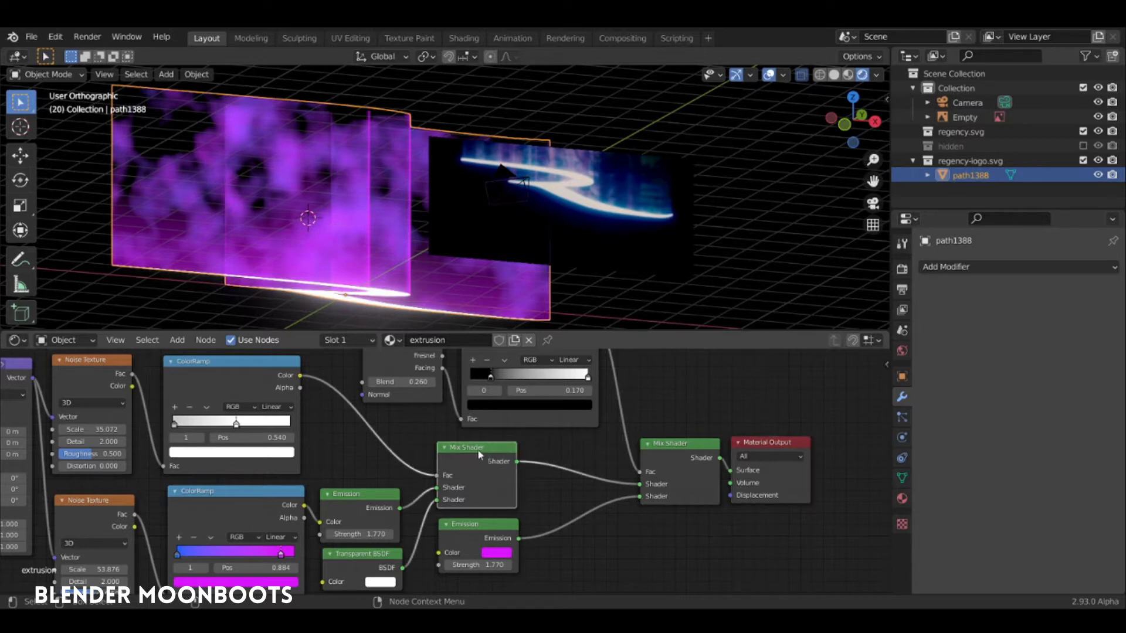
ctrl+shift+click(478, 450)
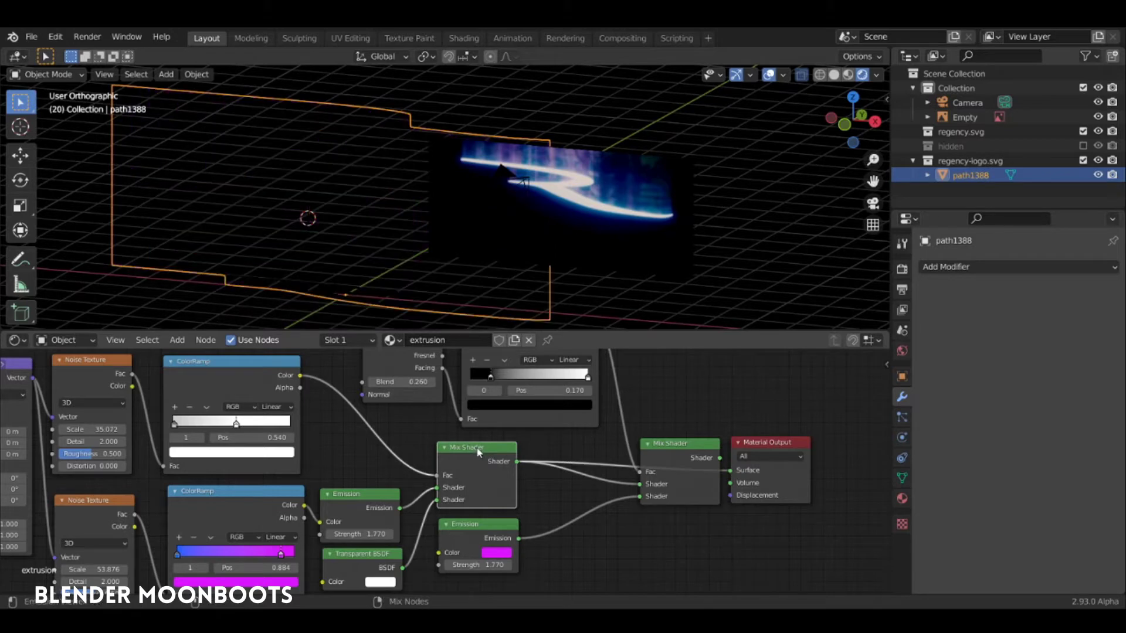
drag(667, 448, 660, 395)
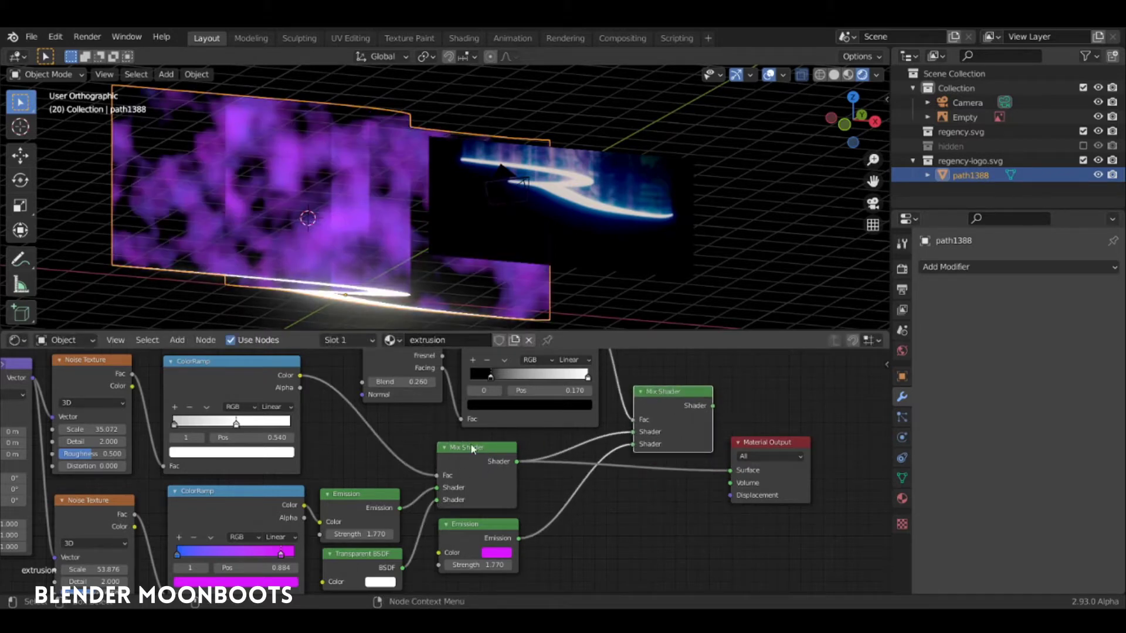
drag(471, 452, 473, 454)
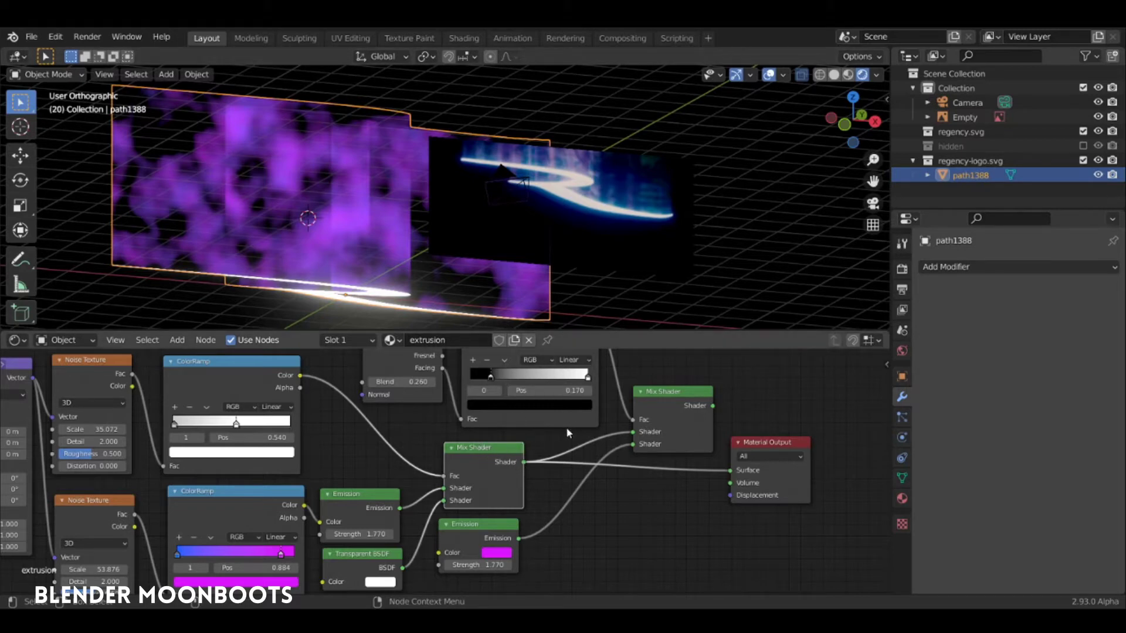
ctrl+shift+click(658, 395)
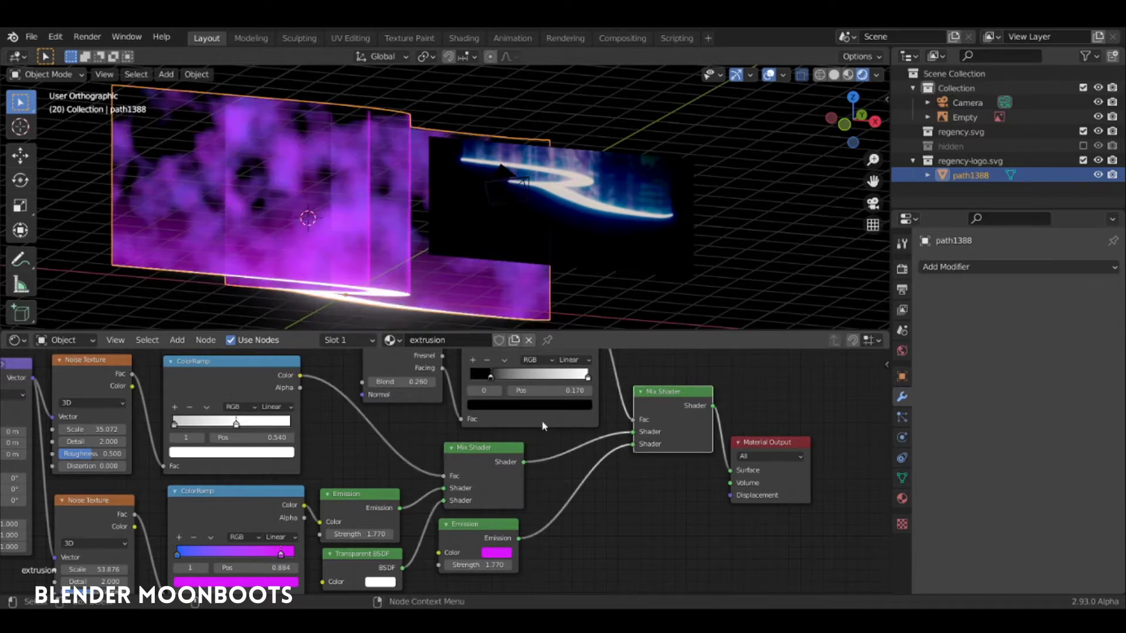
ctrl+shift+click(488, 448)
ctrl+shift+click(665, 394)
ctrl+shift+click(485, 448)
ctrl+shift+click(663, 395)
Preview the Layer Weight's ColorRamp, reconnect the final Mix Shader to the output and set the ramp's black stop to 0.250.
middle_drag(423, 420, 384, 487)
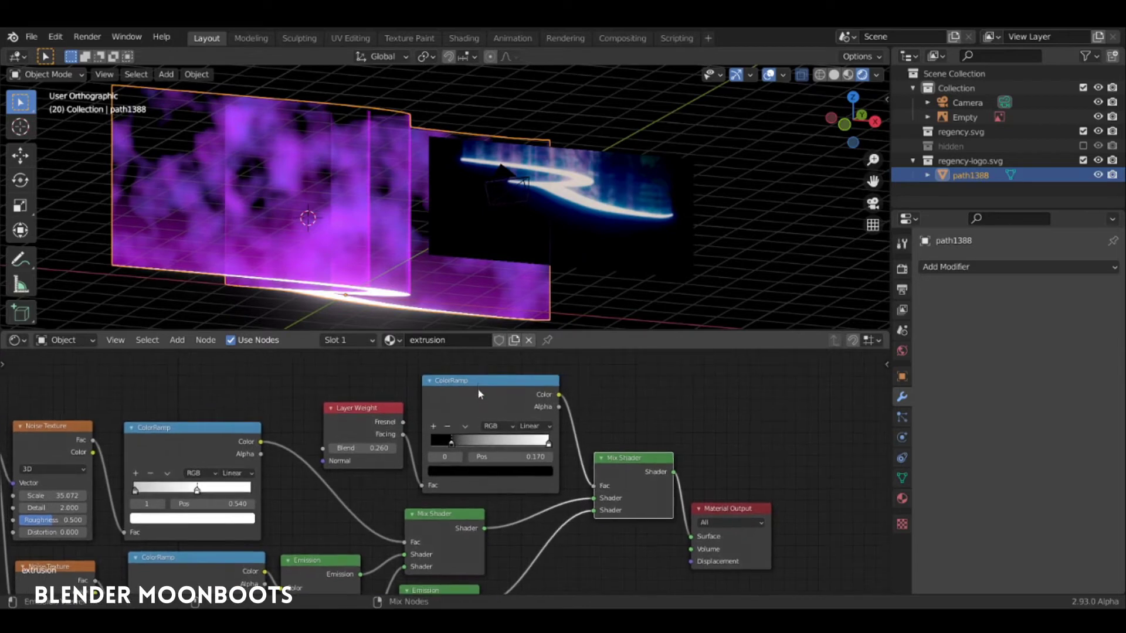
ctrl+shift+click(486, 382)
ctrl+shift+click(621, 463)
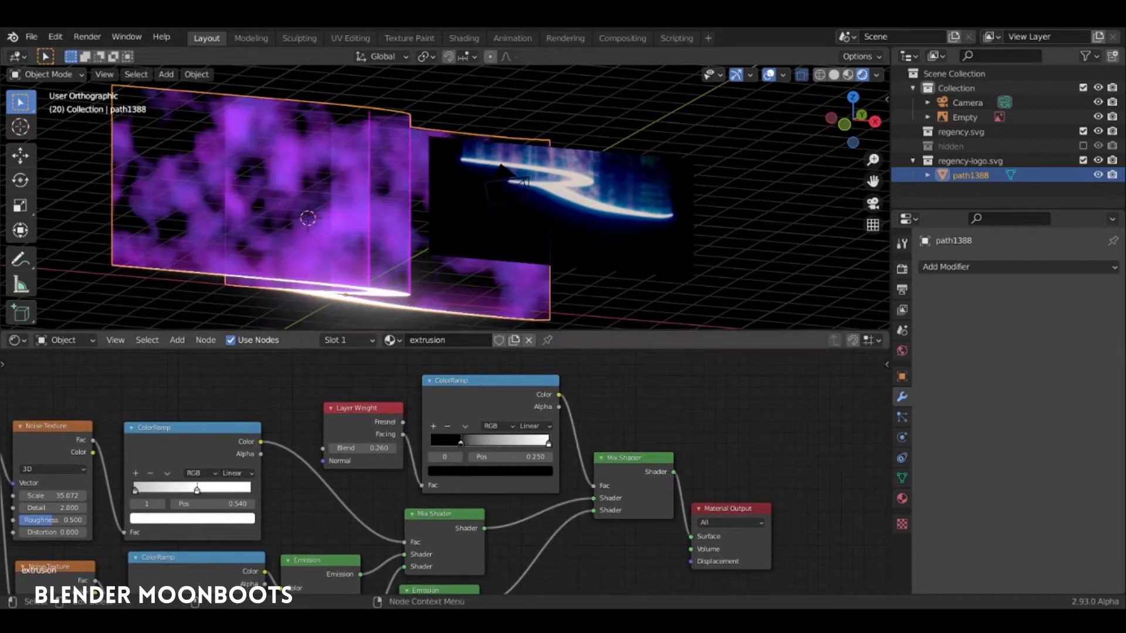
middle_drag(379, 186, 357, 204)
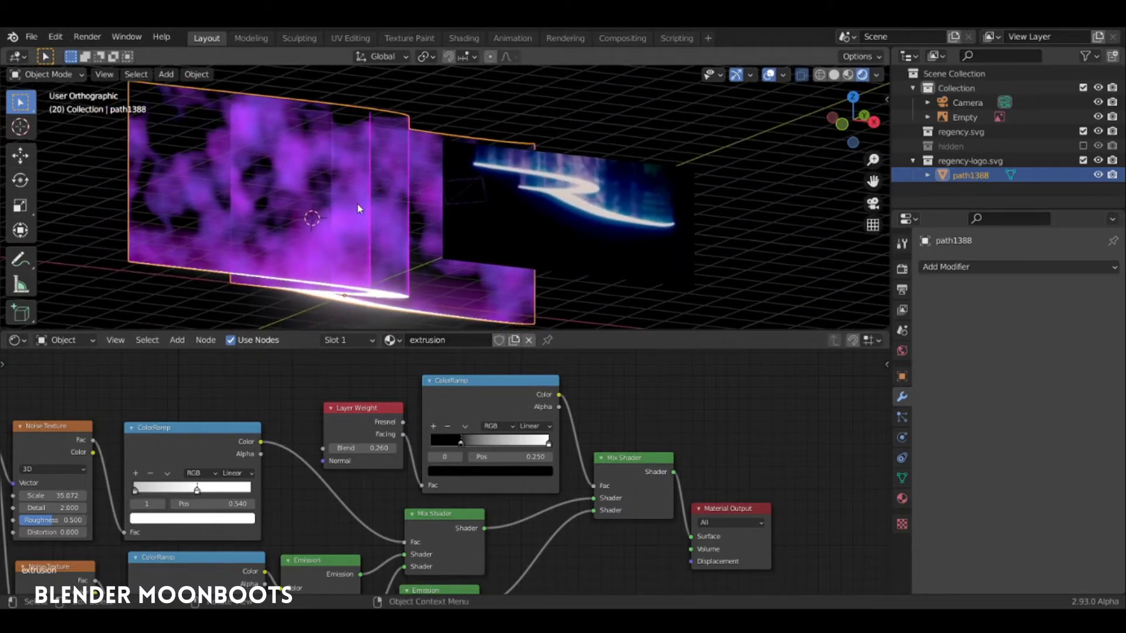
middle_drag(382, 128, 424, 219)
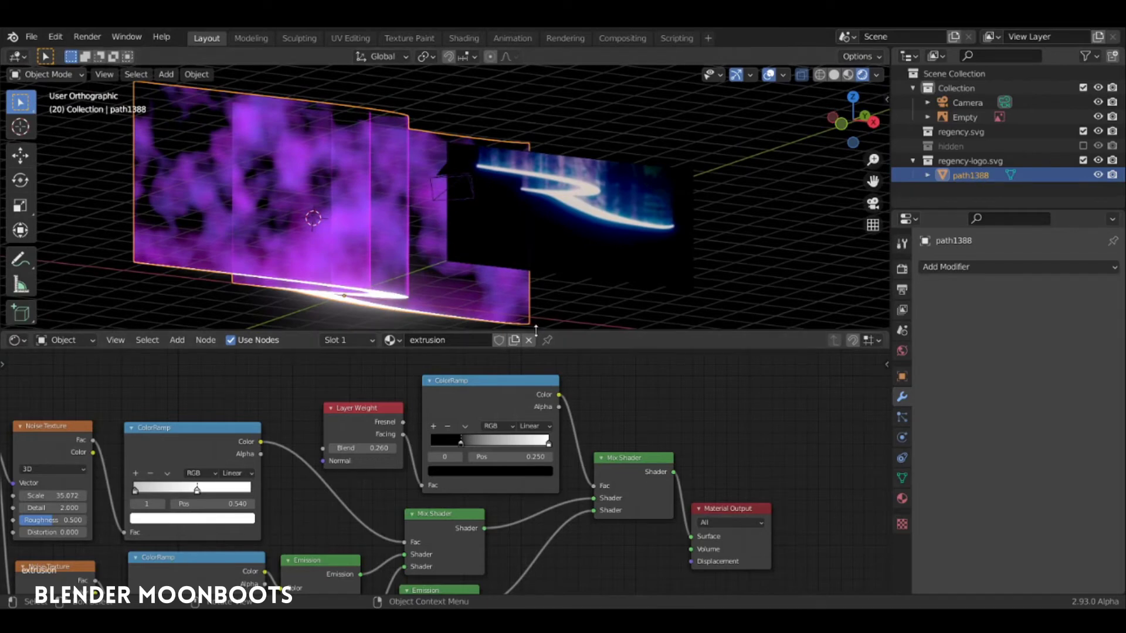
Enlarge the node editor and rearrange the Layer Weight node and its ColorRamp above the rest of the node tree.
drag(536, 331, 549, 234)
scroll(606, 340, down, 3)
middle_drag(598, 353, 665, 307)
drag(460, 323, 345, 281)
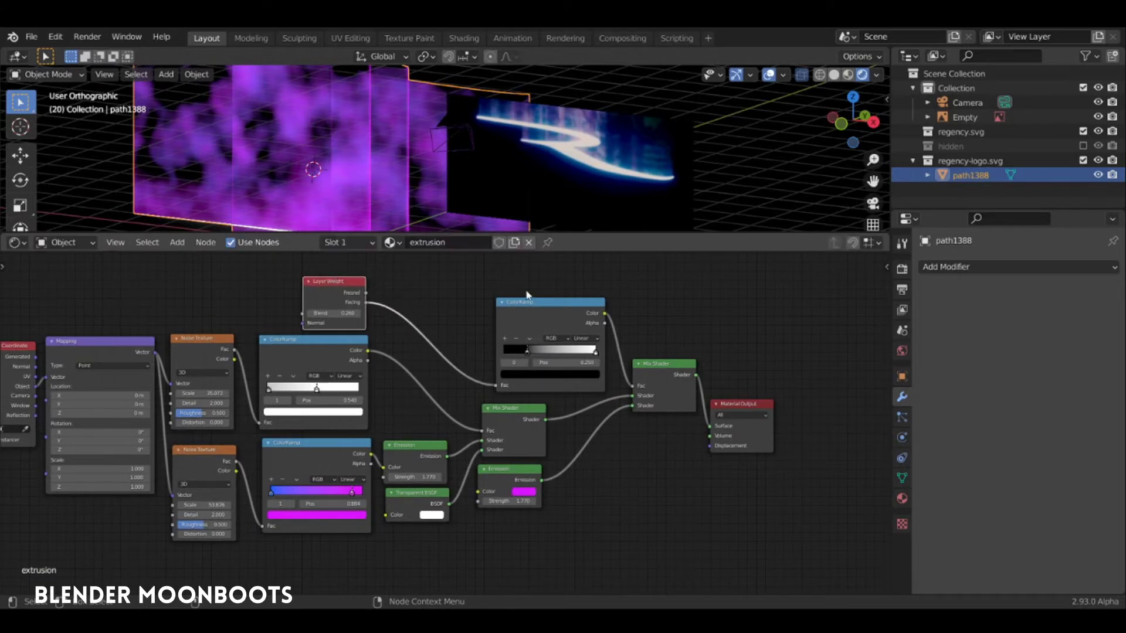
drag(520, 303, 466, 305)
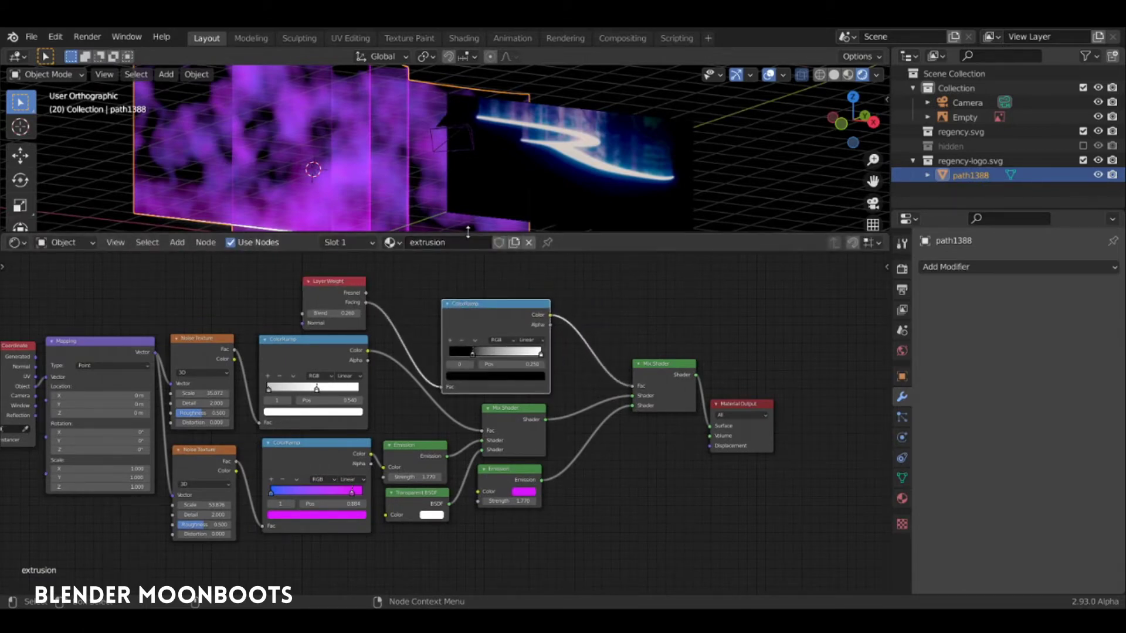
drag(467, 232, 469, 263)
Widen the gap before the Material Output and insert a duplicate of the final Mix Shader there.
drag(648, 382, 607, 387)
drag(738, 419, 808, 365)
click(623, 388)
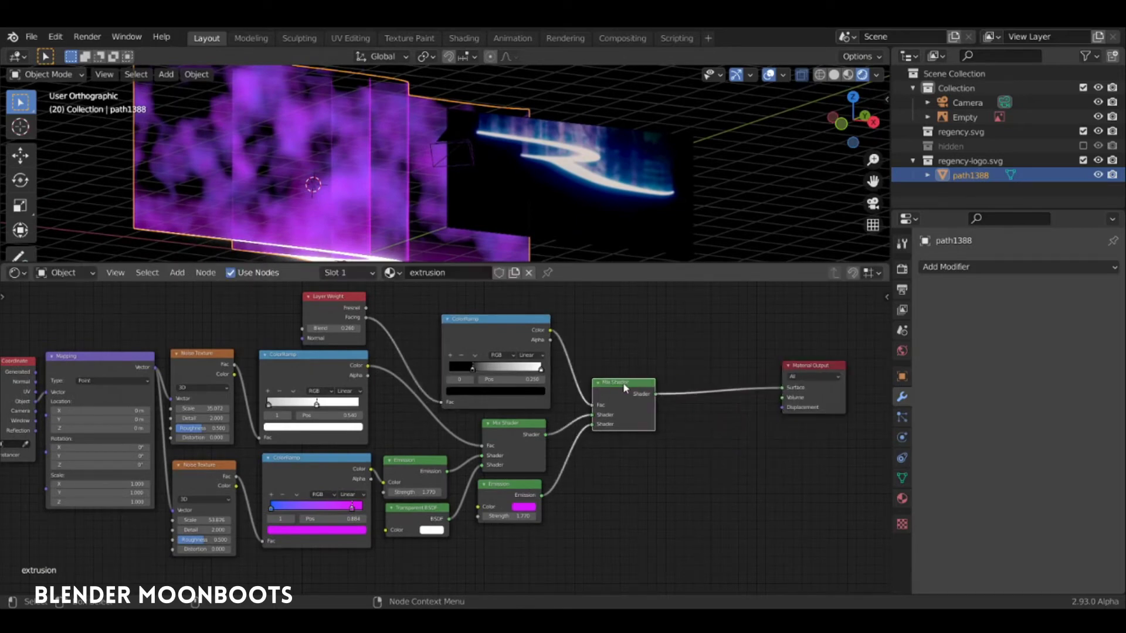
key(shift+d)
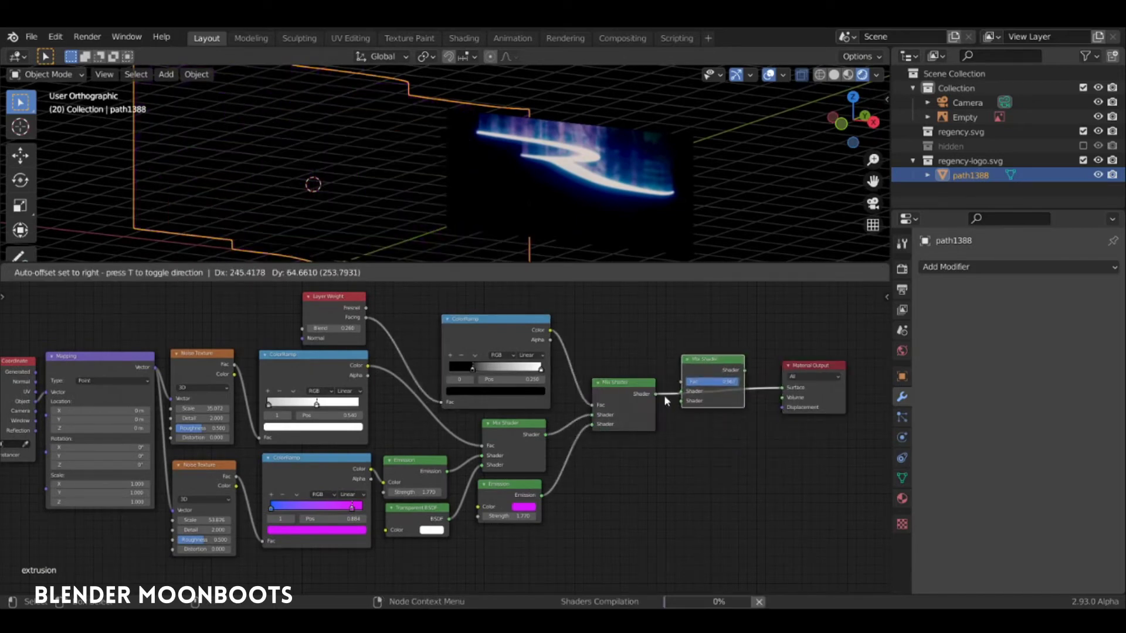
click(713, 364)
Duplicate the Transparent BSDF and connect the copy to the newest Mix Shader's second shader input.
click(416, 511)
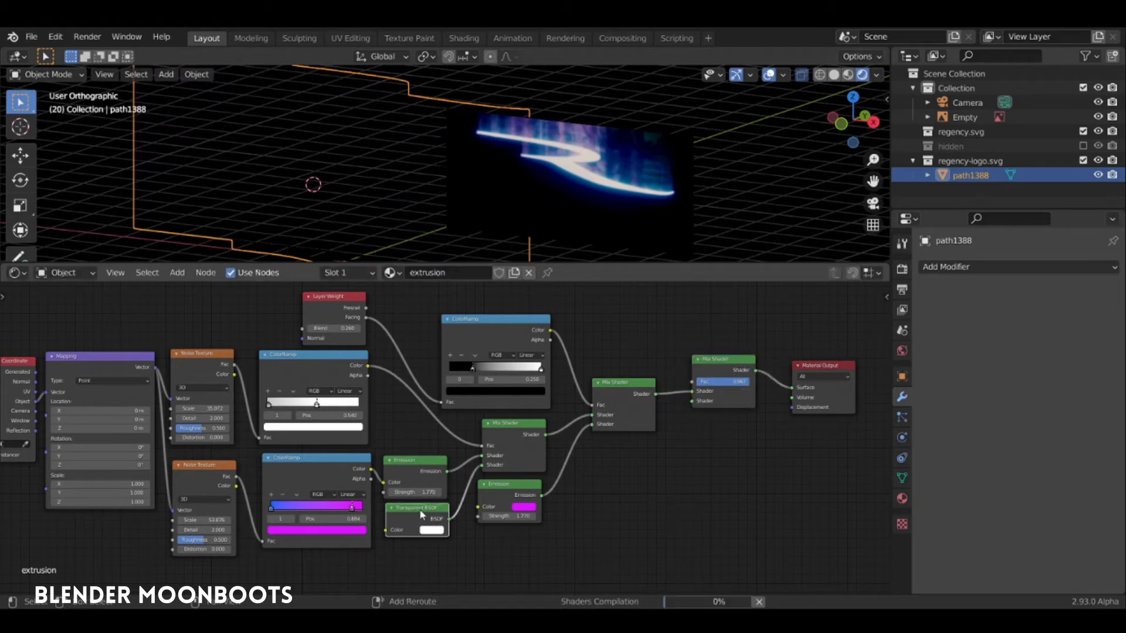
key(shift+d)
click(636, 449)
drag(650, 456, 693, 402)
middle_drag(723, 459, 791, 522)
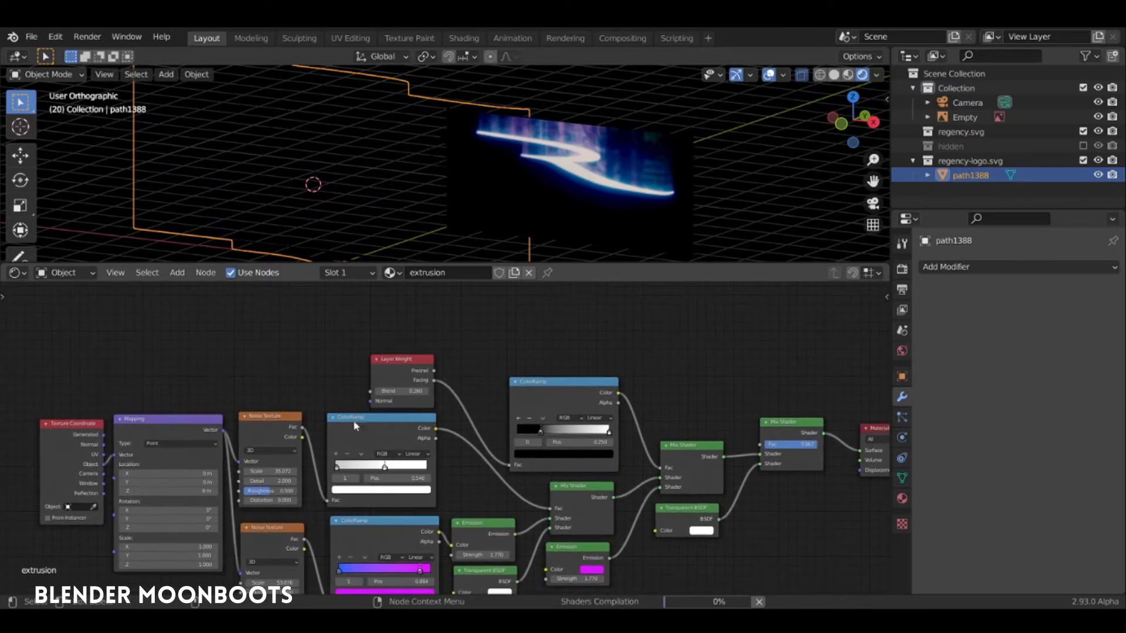
Add a Separate XYZ node above the noise nodes and feed its vector from the Texture Coordinate's Generated output.
drag(93, 420, 89, 387)
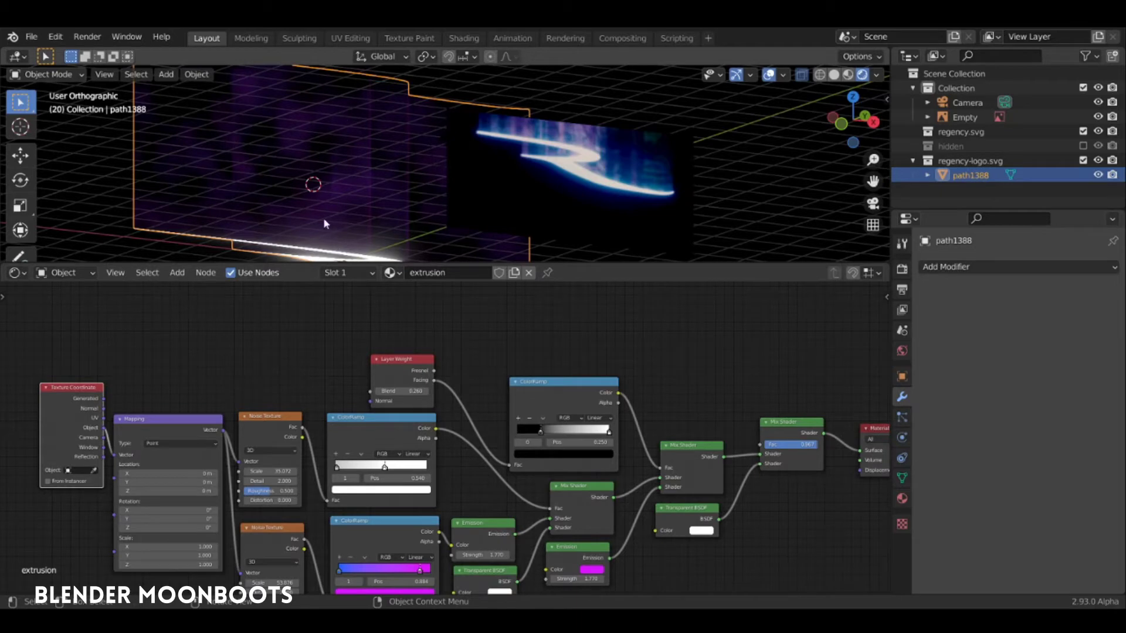
key(shift+a)
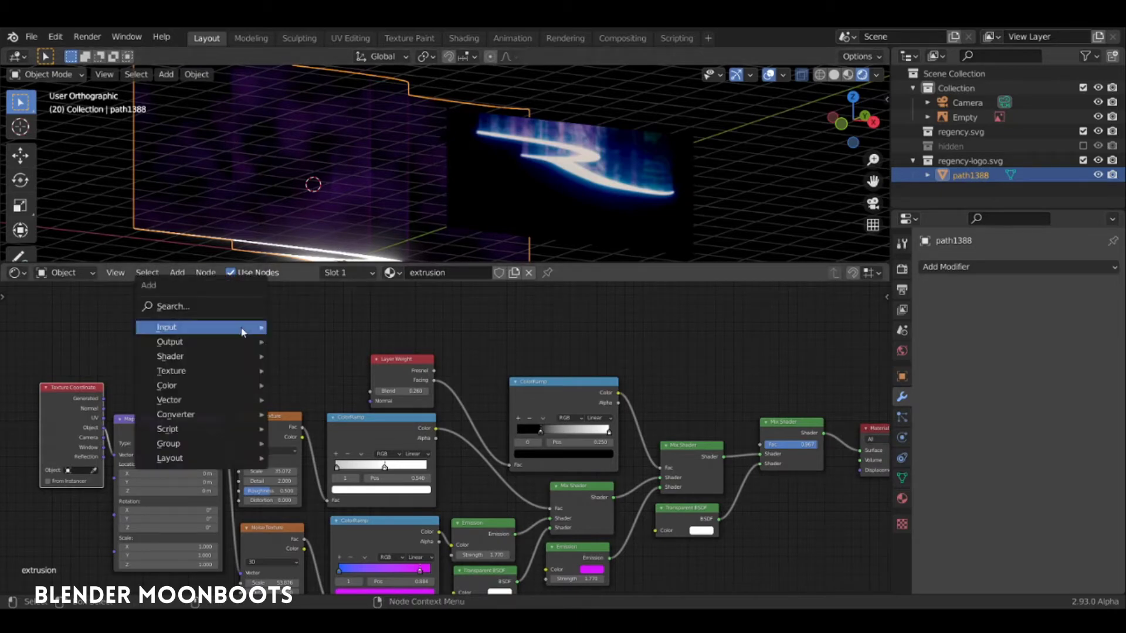
mouse_move(209, 402)
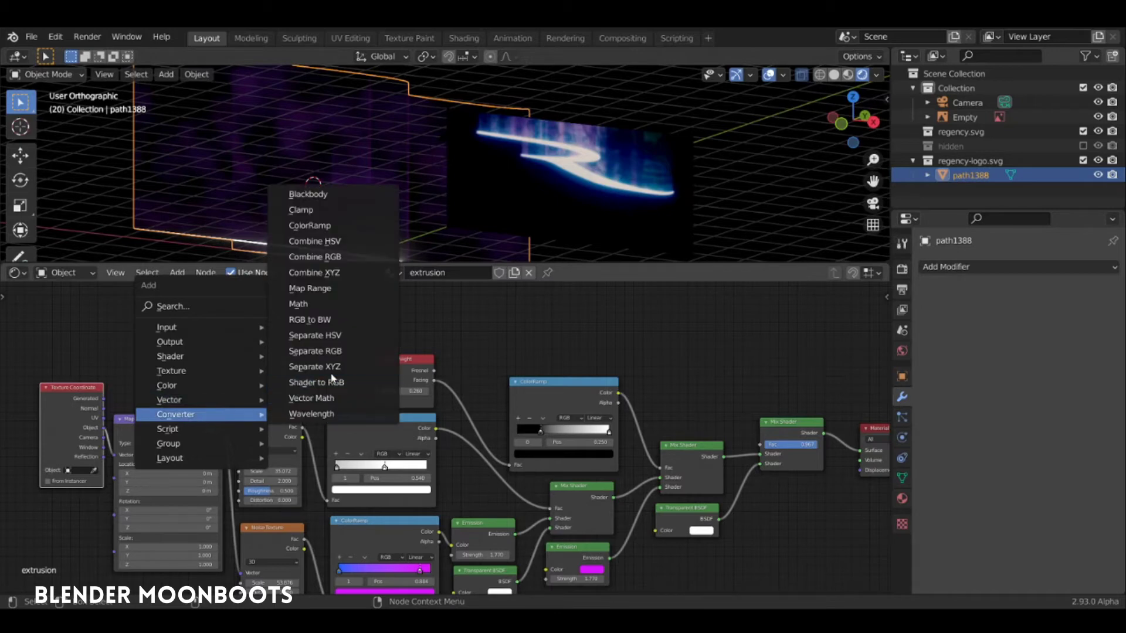
click(339, 369)
click(225, 317)
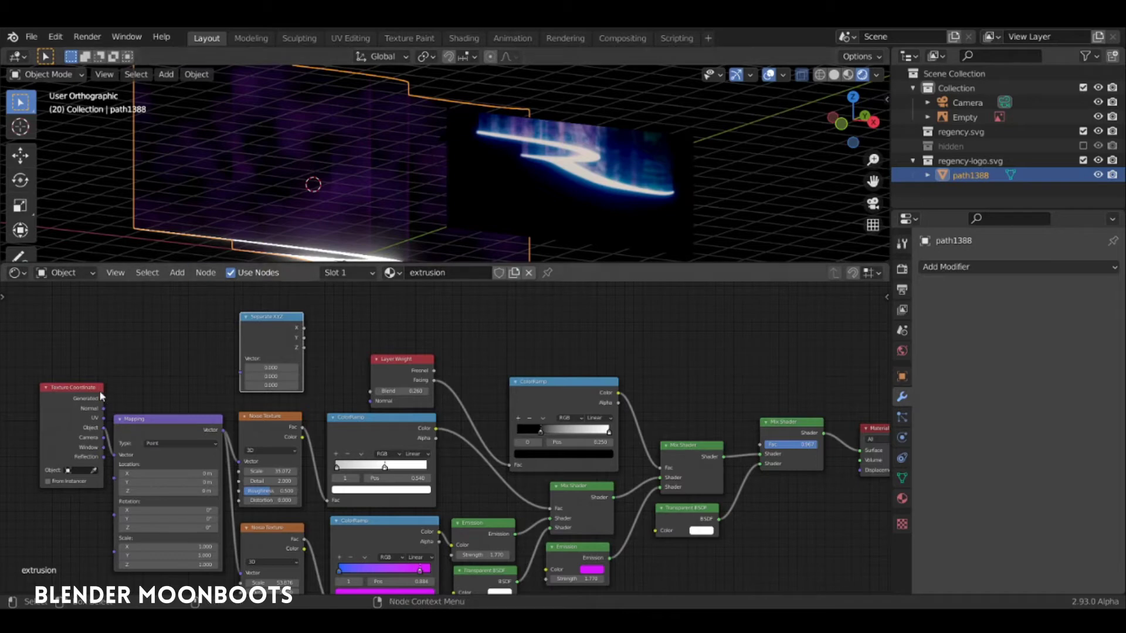
drag(103, 398, 240, 358)
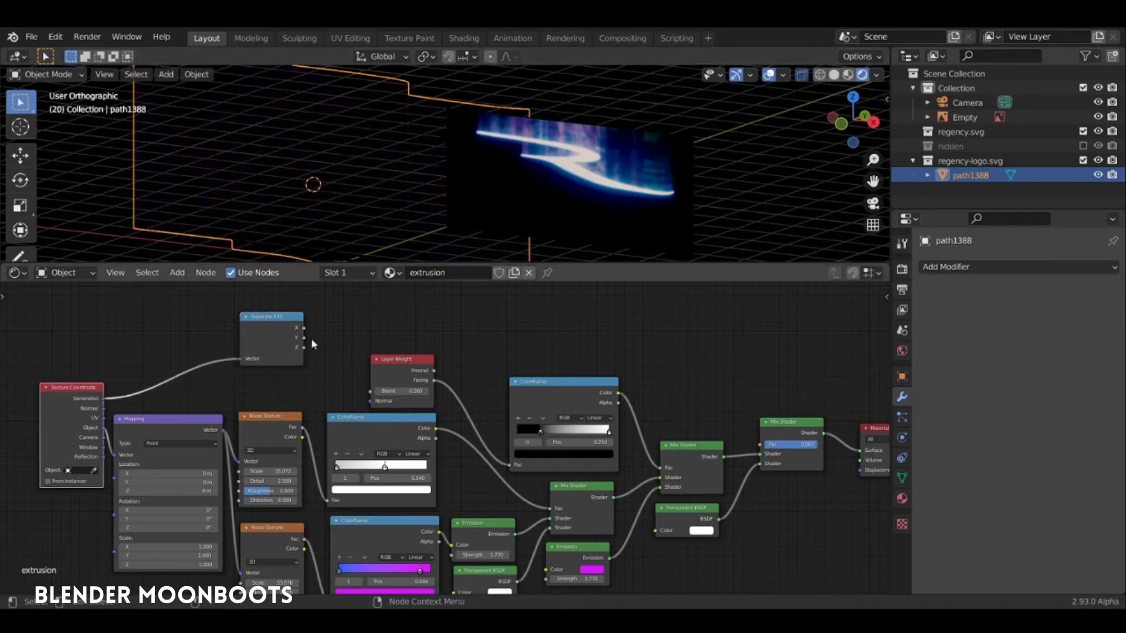
Duplicate the Layer Weight's ColorRamp, drive the copy with the Separate XYZ's Z output, and connect its color to the final Mix Shader's factor.
click(543, 383)
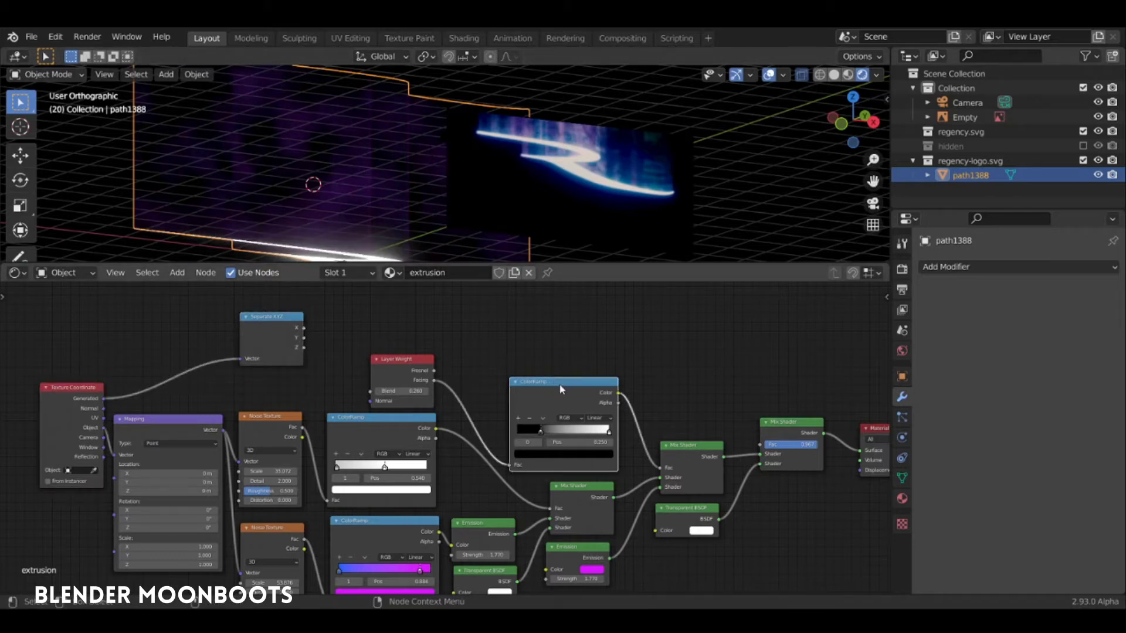
drag(561, 385, 572, 385)
key(shift+d)
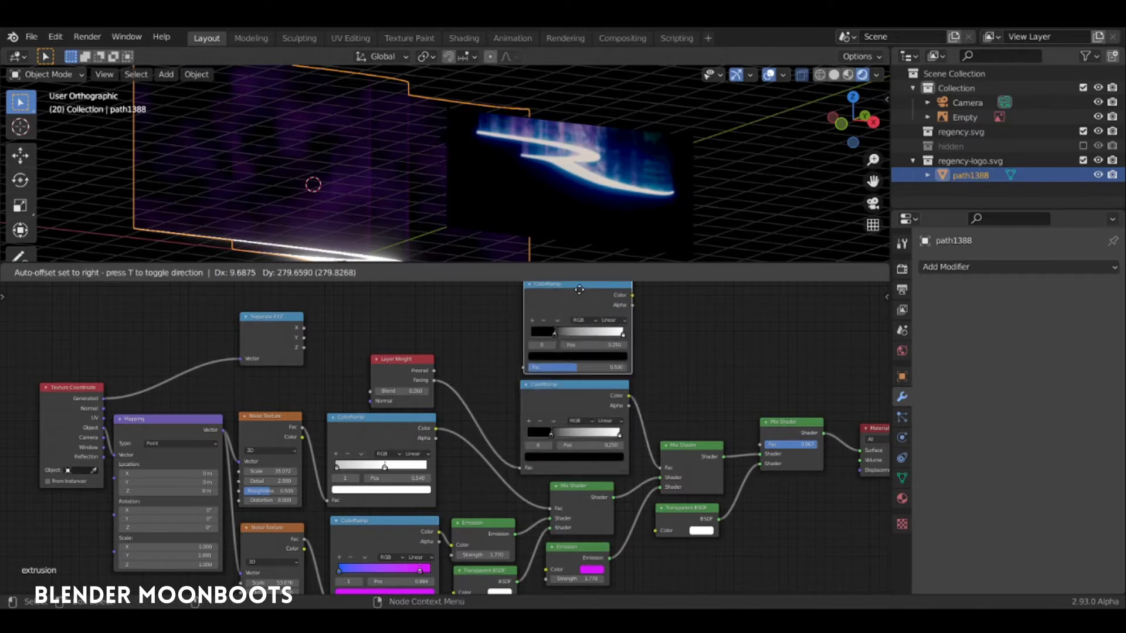
click(576, 291)
drag(304, 347, 524, 368)
middle_drag(482, 319, 289, 362)
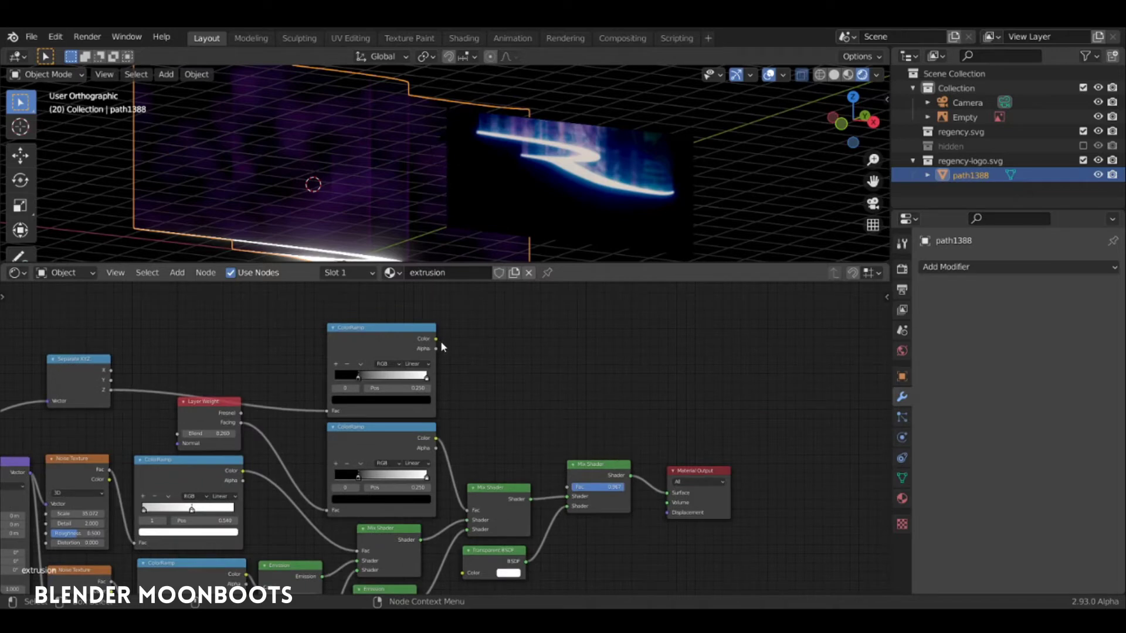
drag(438, 338, 568, 487)
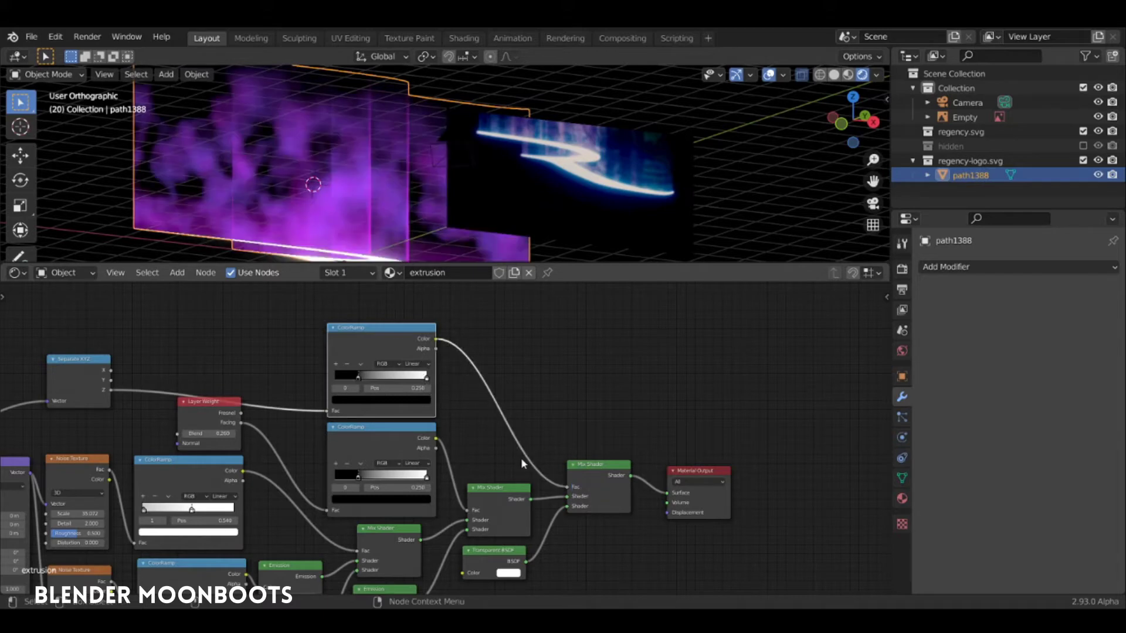
Move the black stop of the Separate XYZ's ColorRamp to the gradient's start and test shifting its white stop inward.
click(427, 377)
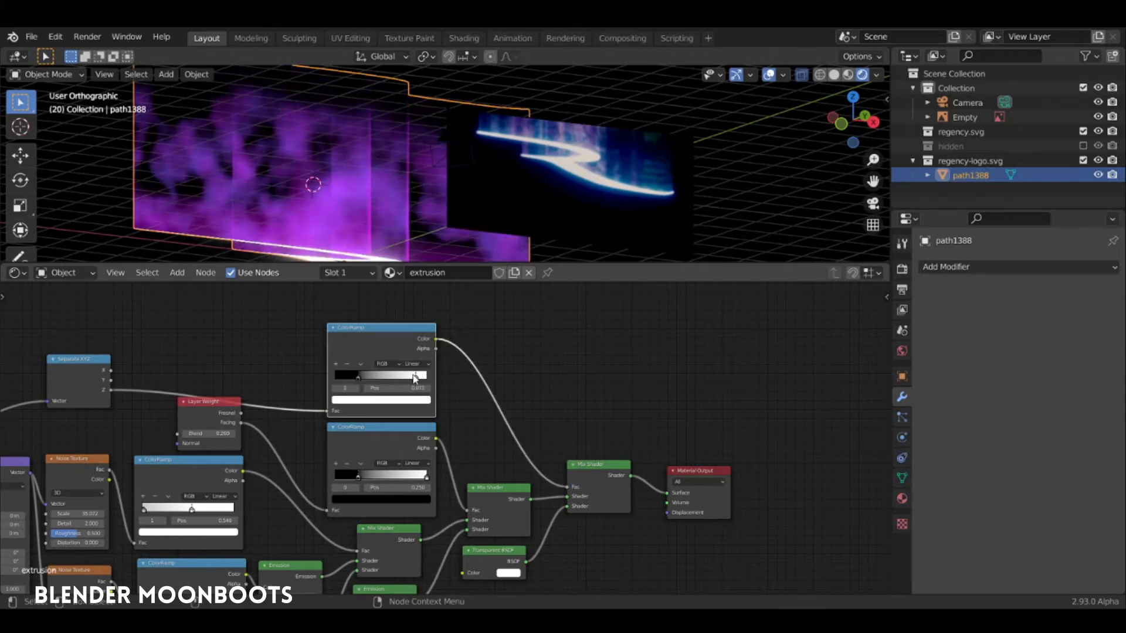
click(359, 377)
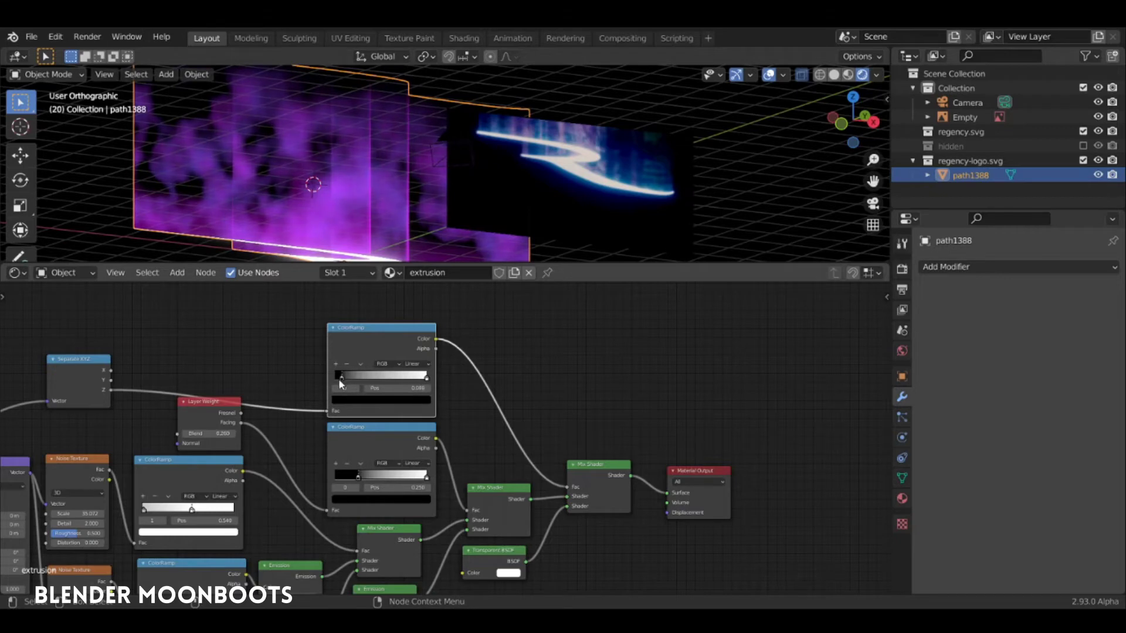
drag(360, 378, 344, 380)
drag(425, 380, 422, 378)
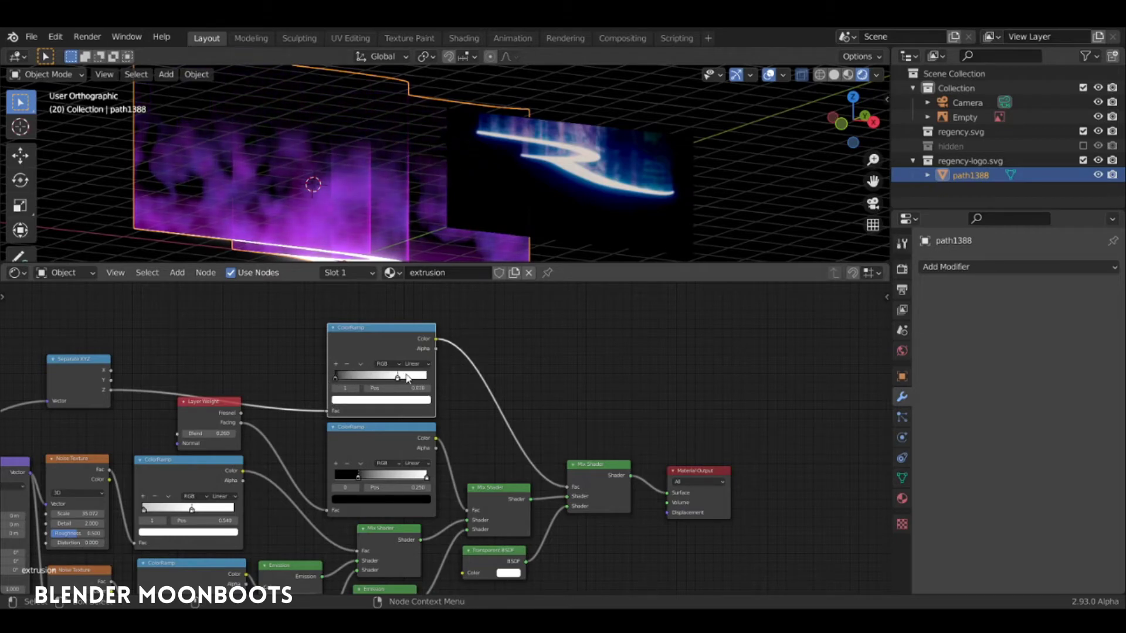
Add a middle stop at 0.543 to the Separate XYZ's ColorRamp and brighten its color to near white.
click(336, 364)
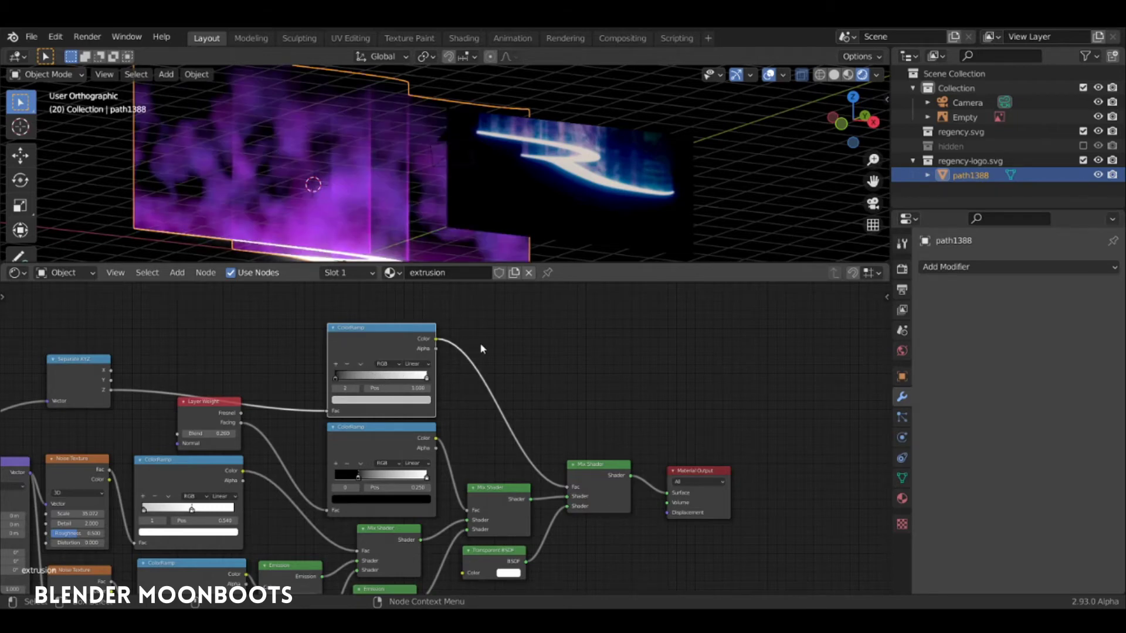
scroll(499, 328, up, 2)
mouse_move(359, 359)
mouse_down()
mouse_move(424, 358)
mouse_move(380, 358)
mouse_up()
click(379, 358)
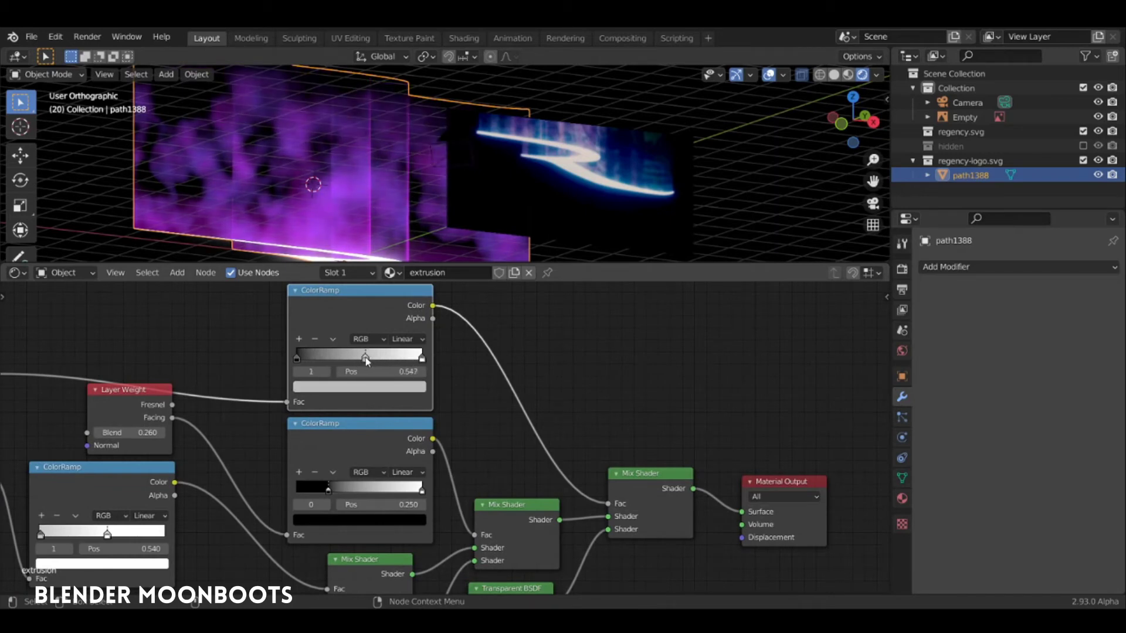
click(356, 386)
drag(396, 271, 398, 222)
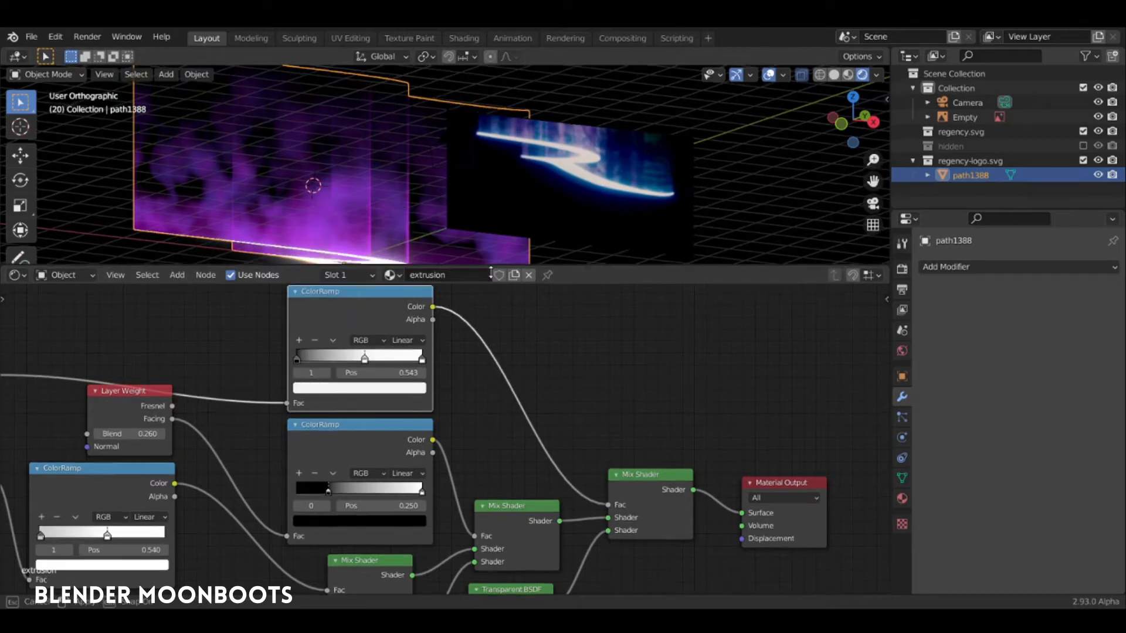
Enlarge the 3D viewport and set the black stop of the Layer Weight's ColorRamp to 0.268.
drag(490, 265, 475, 313)
middle_drag(473, 283, 511, 245)
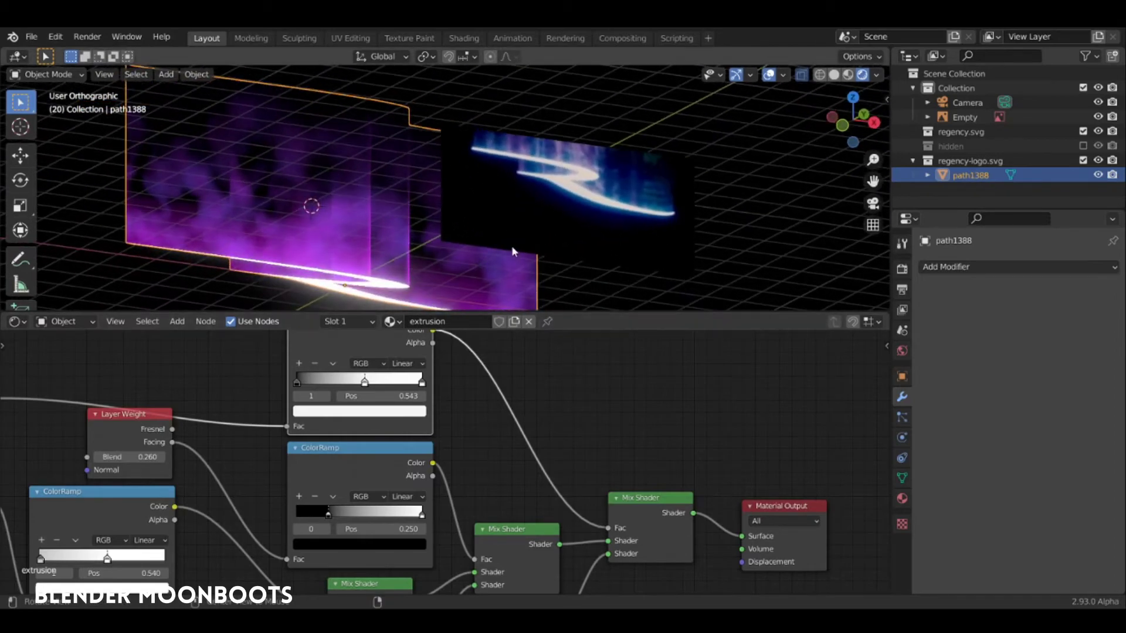
middle_drag(451, 487, 561, 419)
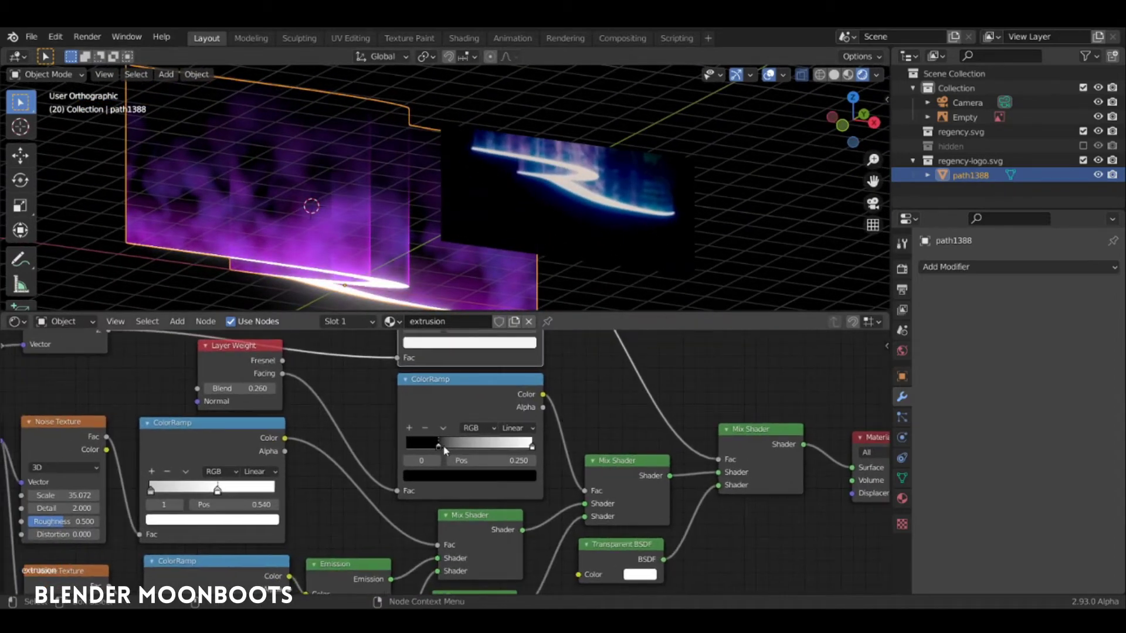
drag(444, 450, 440, 444)
Set the grayscale noise ramp's white stop to 0.623, shift the magenta stop toward the color ramp's end, and set its blue stop to 0.076.
middle_drag(202, 490, 337, 430)
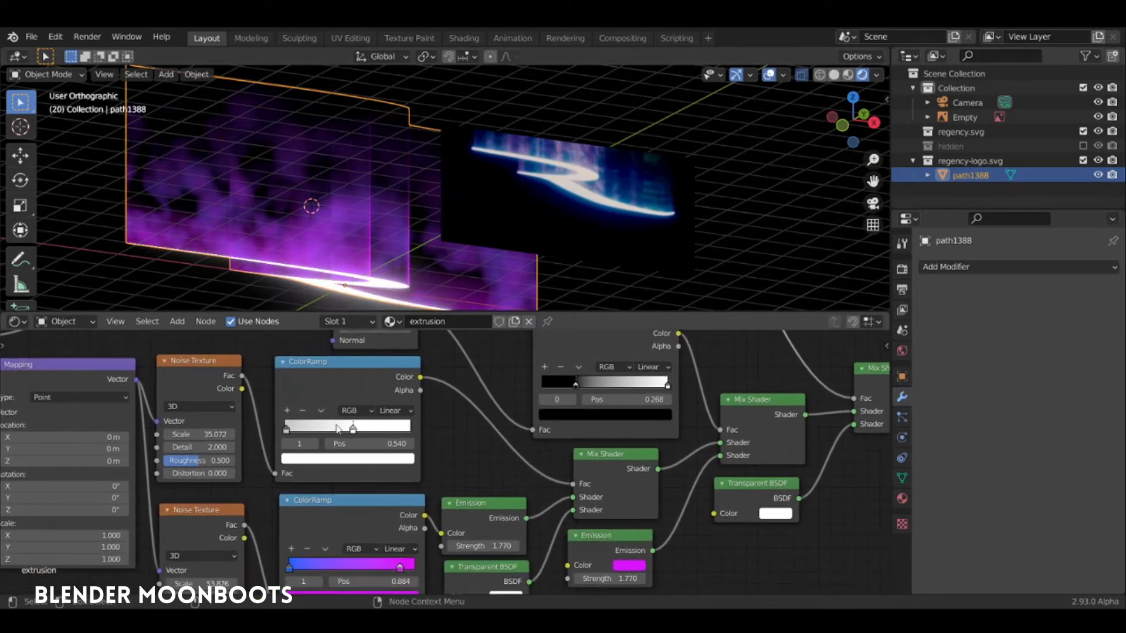
click(286, 430)
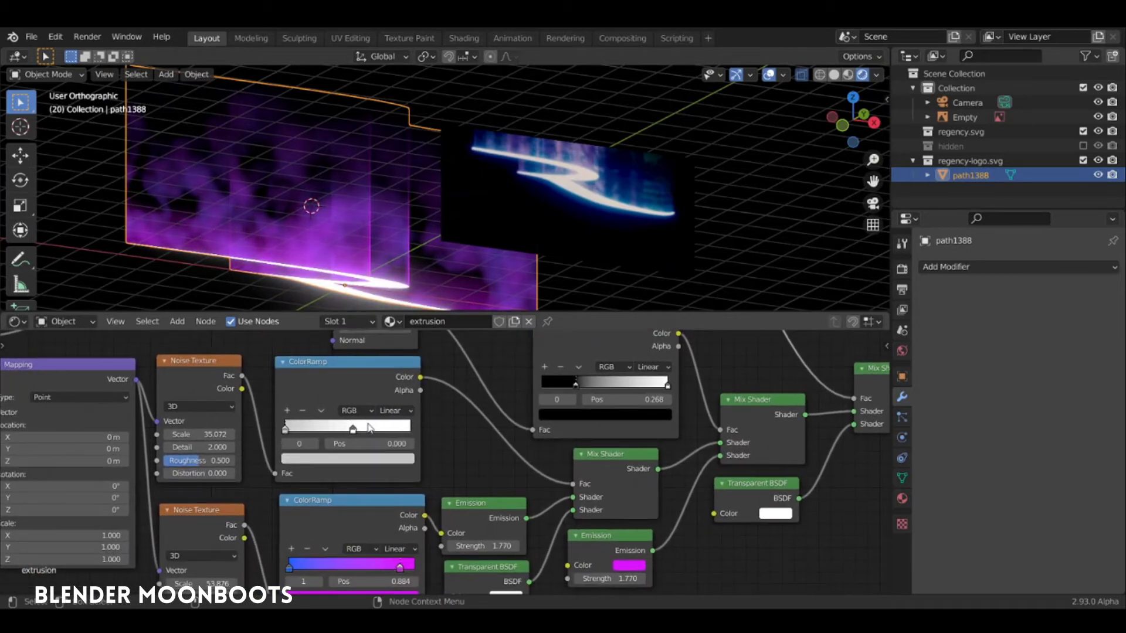
drag(352, 429, 364, 431)
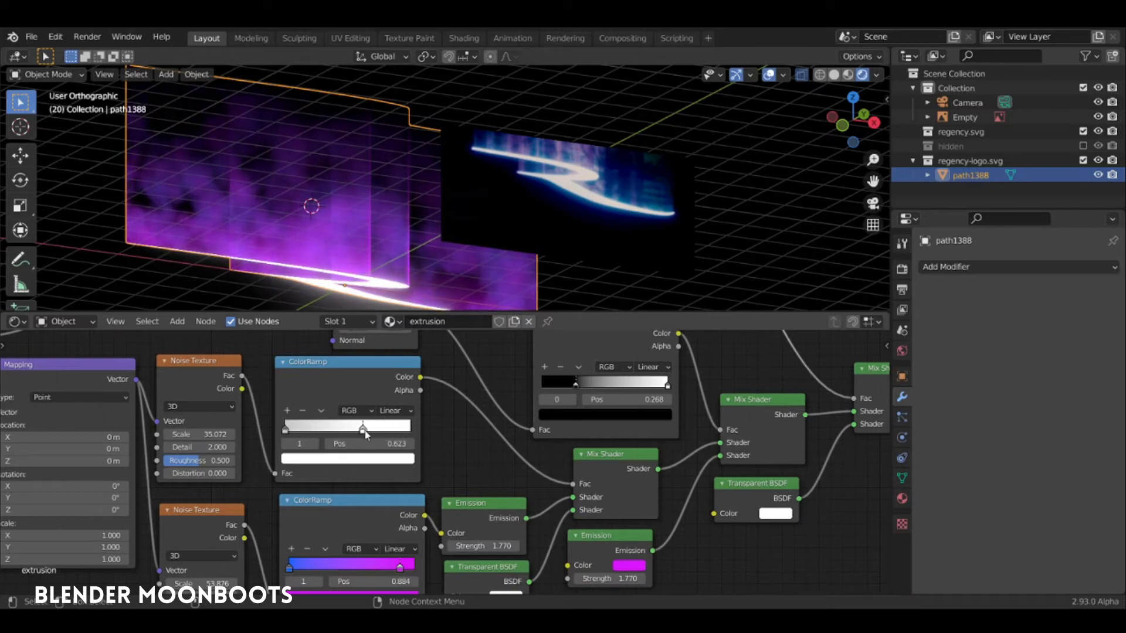
middle_drag(398, 566, 406, 502)
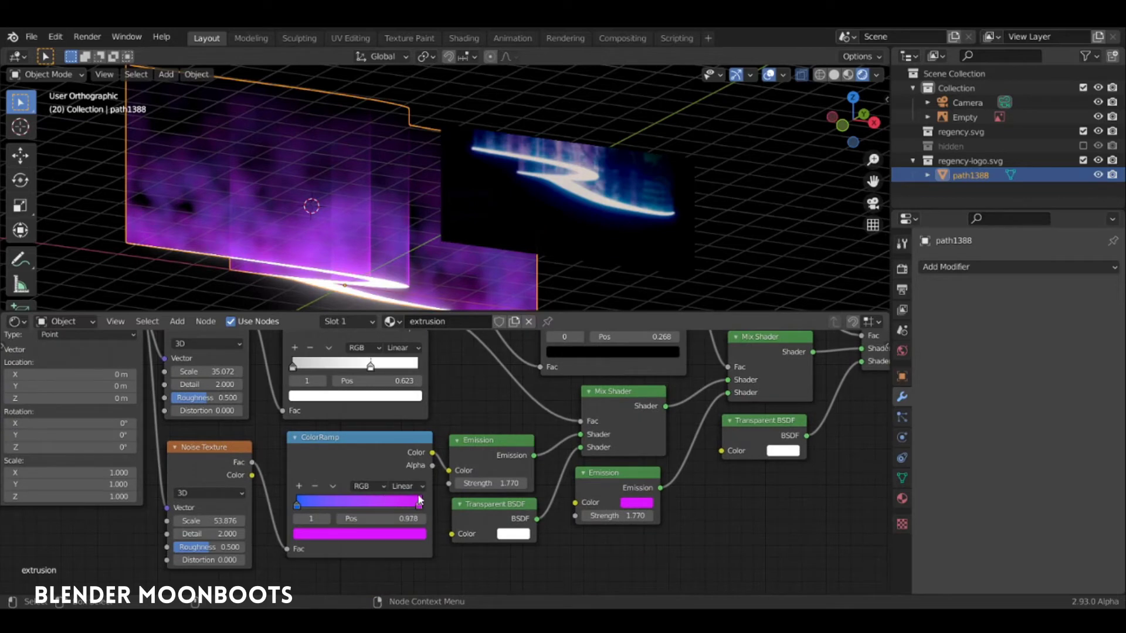
drag(315, 502, 334, 505)
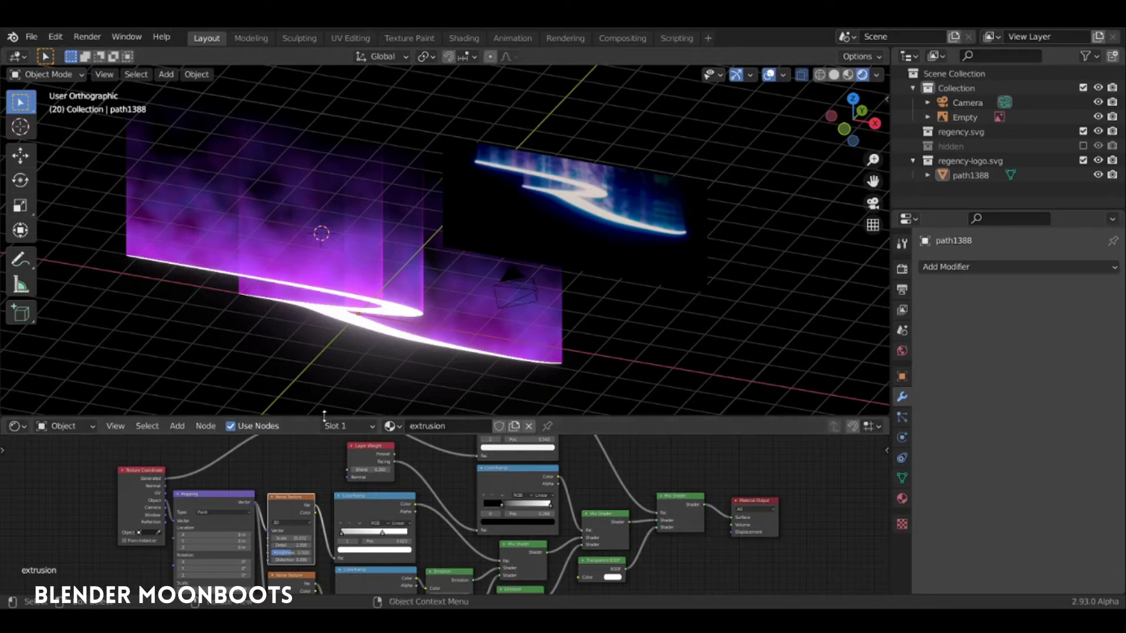
Maximize the node editor and tuck the collapsed Material Output directly beneath the final Mix Shader.
drag(327, 417, 335, 312)
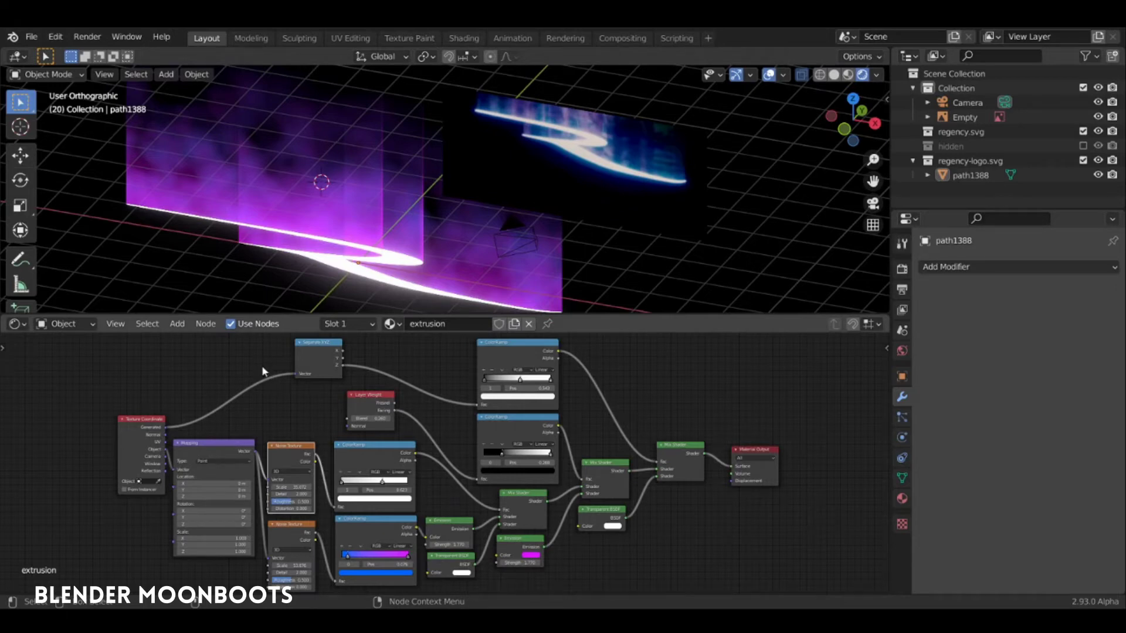
key(ctrl+space)
ctrl+middle_drag(822, 192, 845, 142)
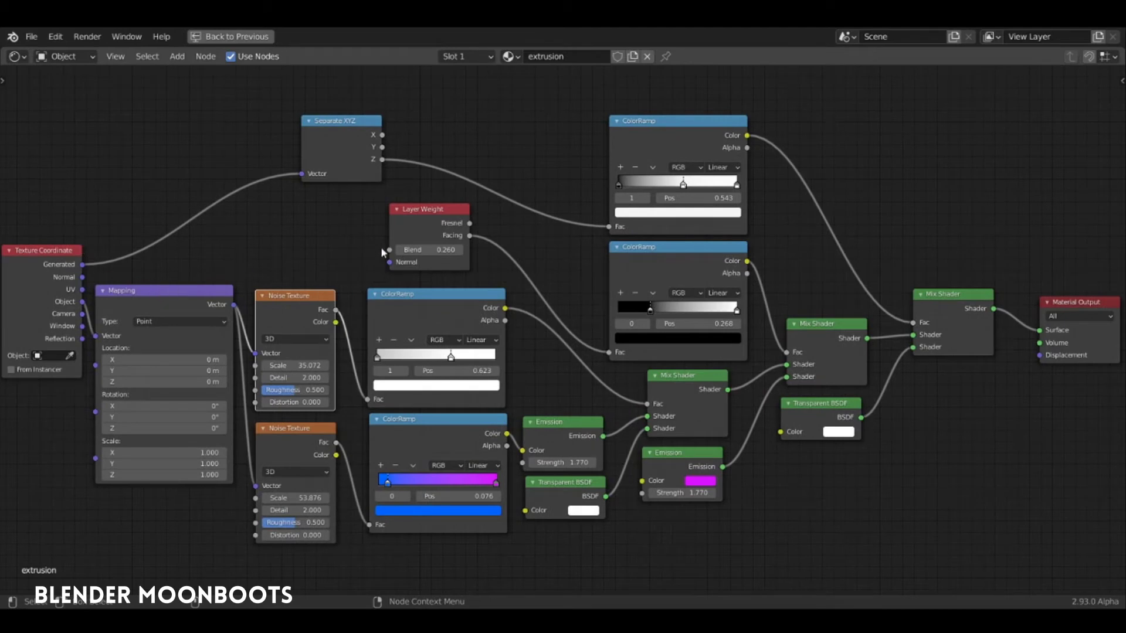
drag(1051, 303, 932, 370)
click(929, 369)
middle_drag(874, 231, 950, 186)
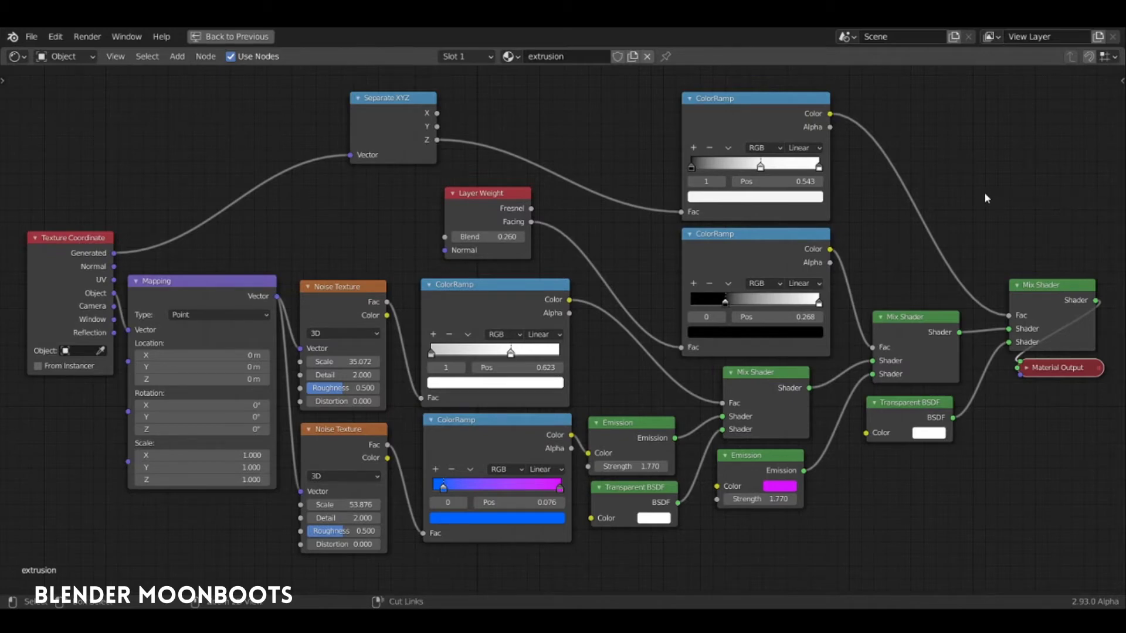
Restore the split layout, enlarge the 3D viewport, and view the selected extruded logo from a lower angle.
key(ctrl+space)
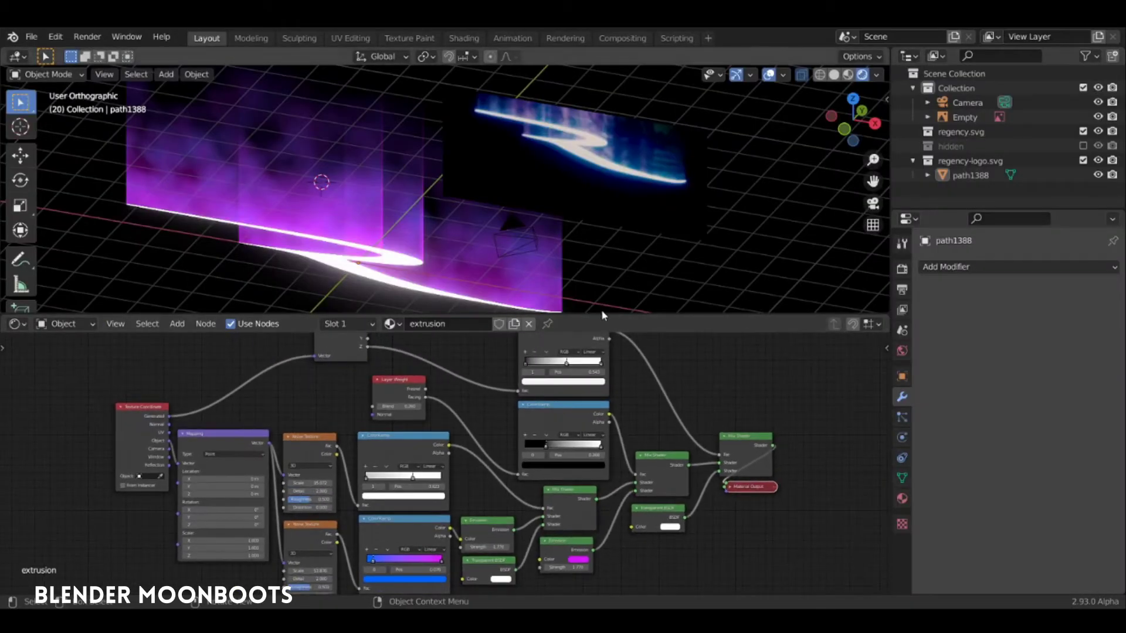
drag(603, 315, 604, 401)
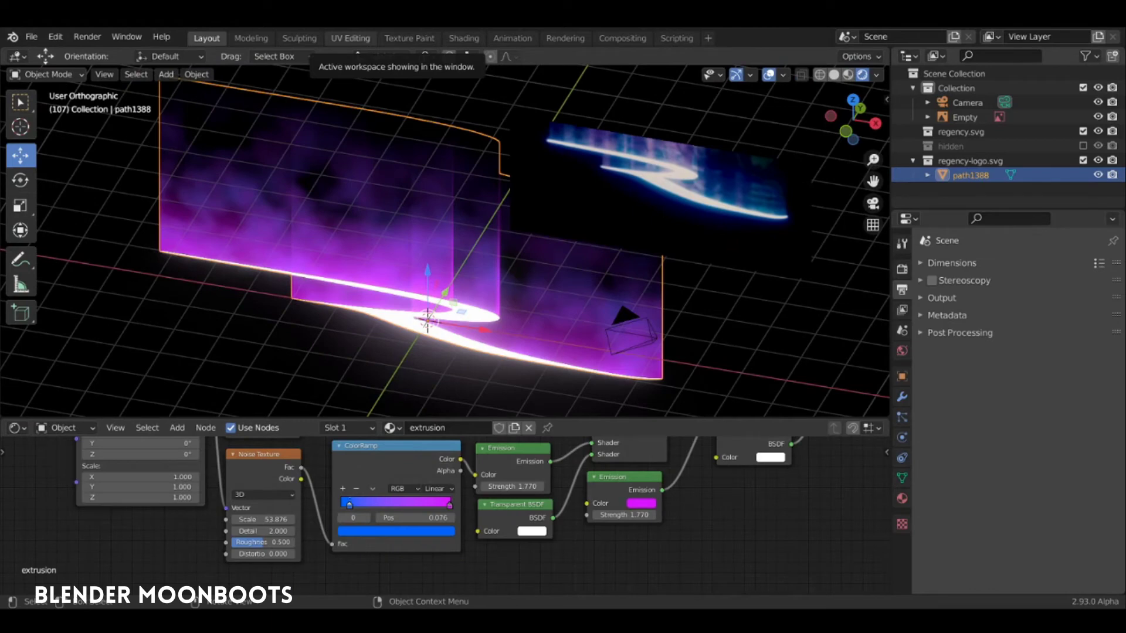
key(alt+a)
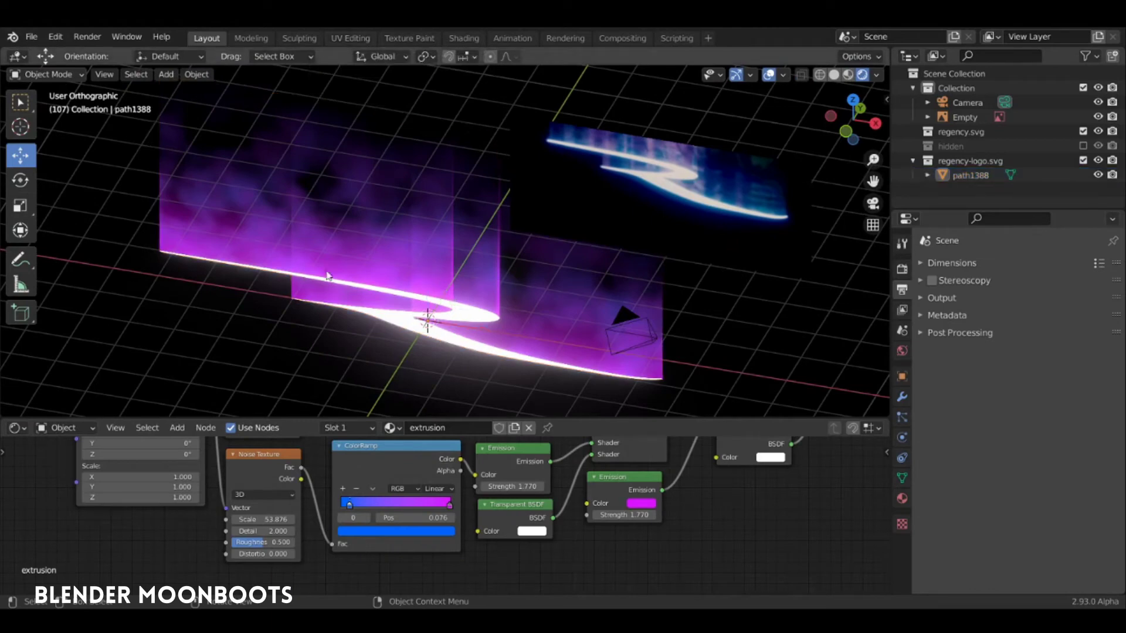
click(398, 252)
middle_drag(411, 256, 382, 252)
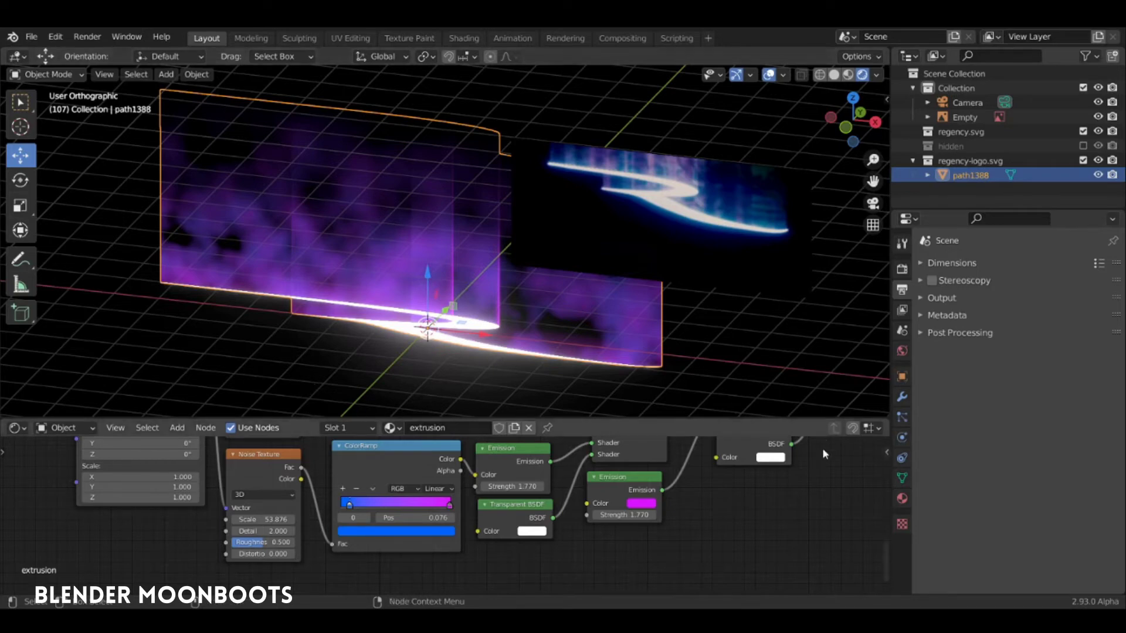
Split off an area below the node editor, turn it into a Dope Sheet, and give the node editor more height.
drag(829, 421, 842, 477)
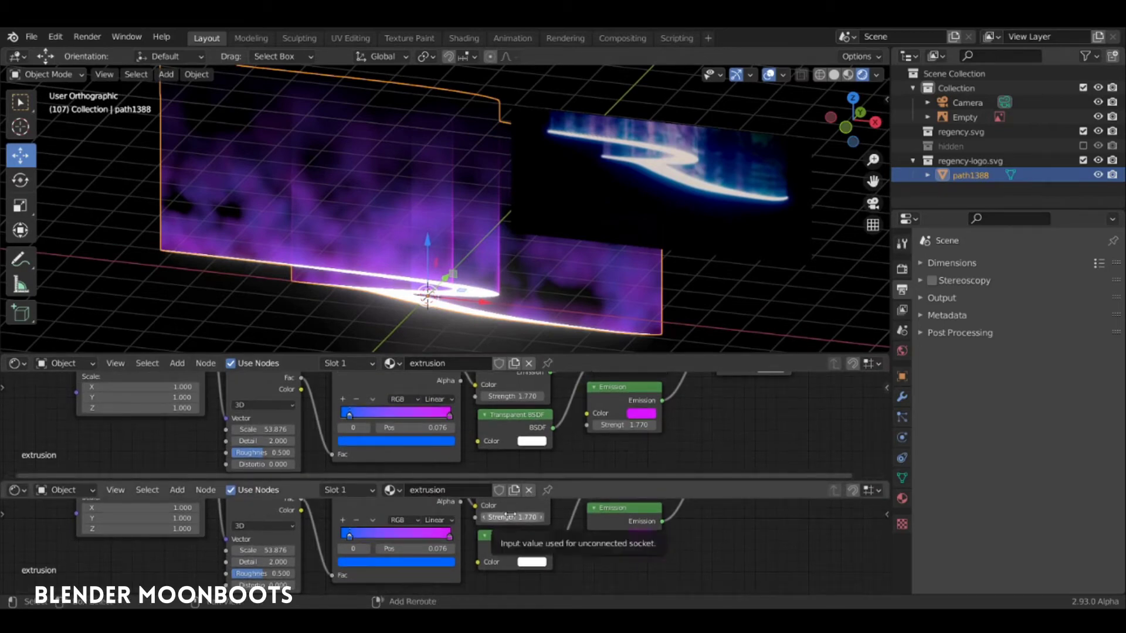
key(shift+F12)
key(shift+F12)
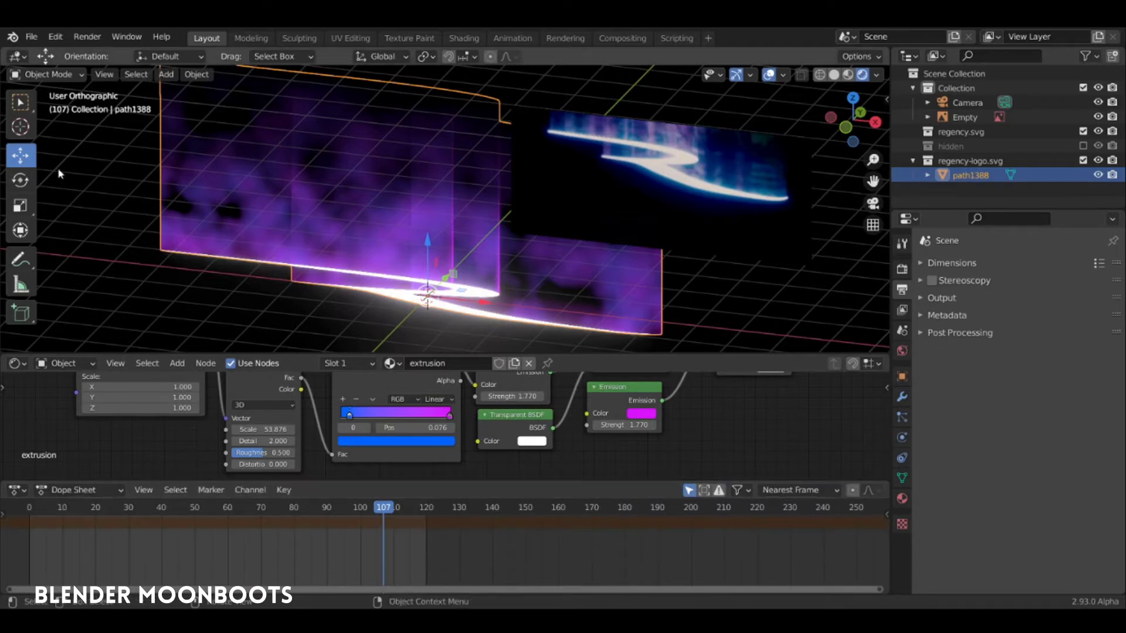
drag(211, 353, 211, 274)
Try an X location of 0.1 m in the Mapping node and set it back to 0.
middle_drag(155, 383, 368, 484)
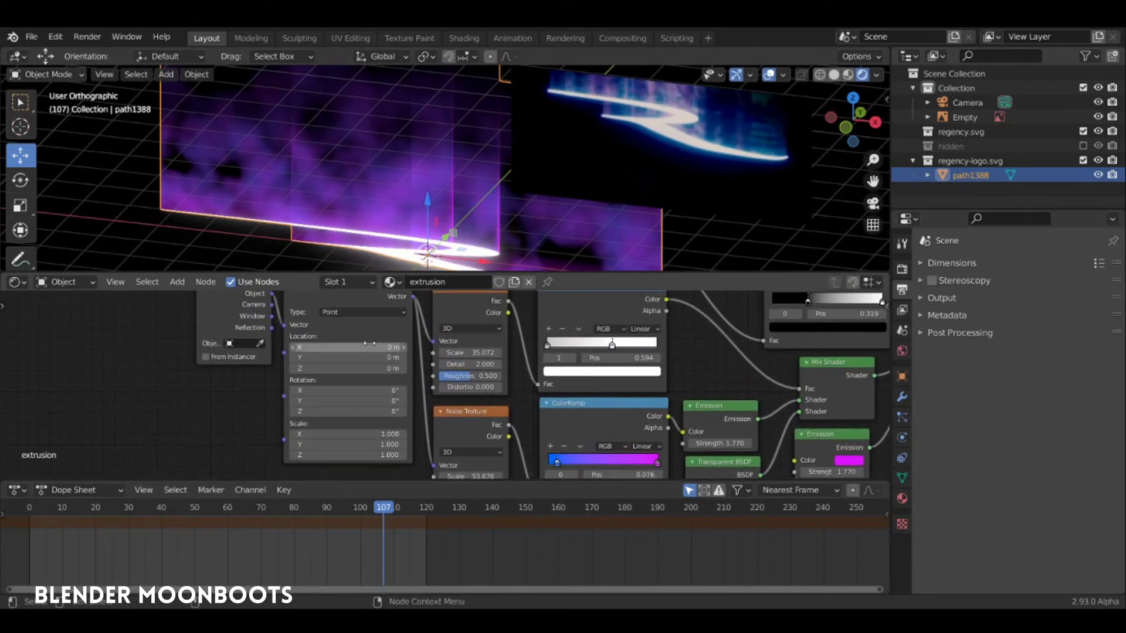
click(406, 347)
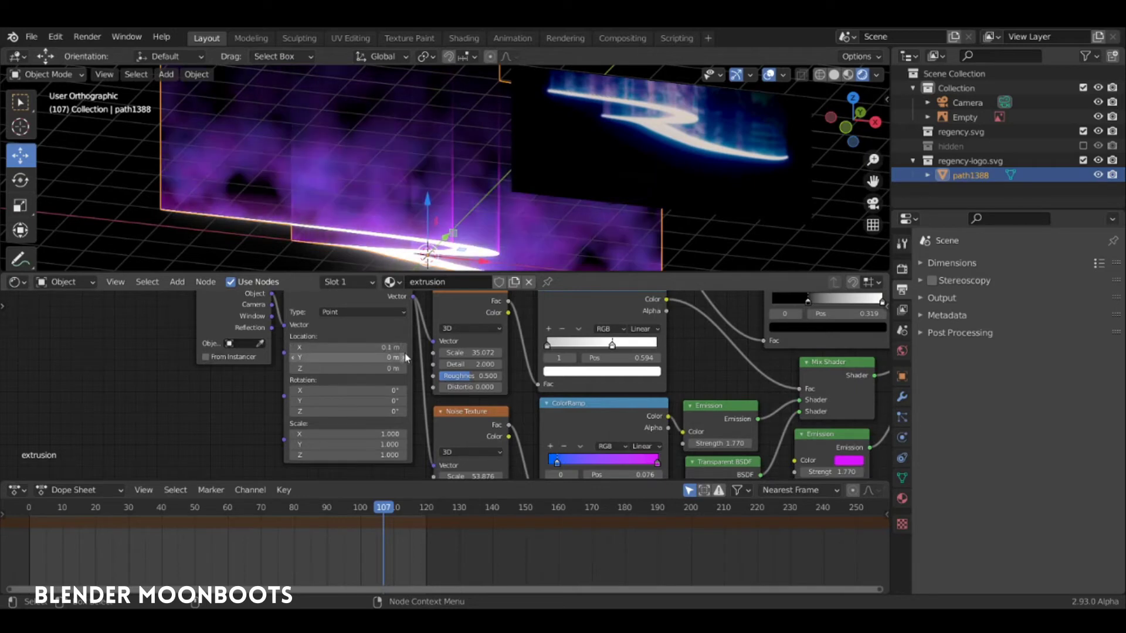
click(402, 348)
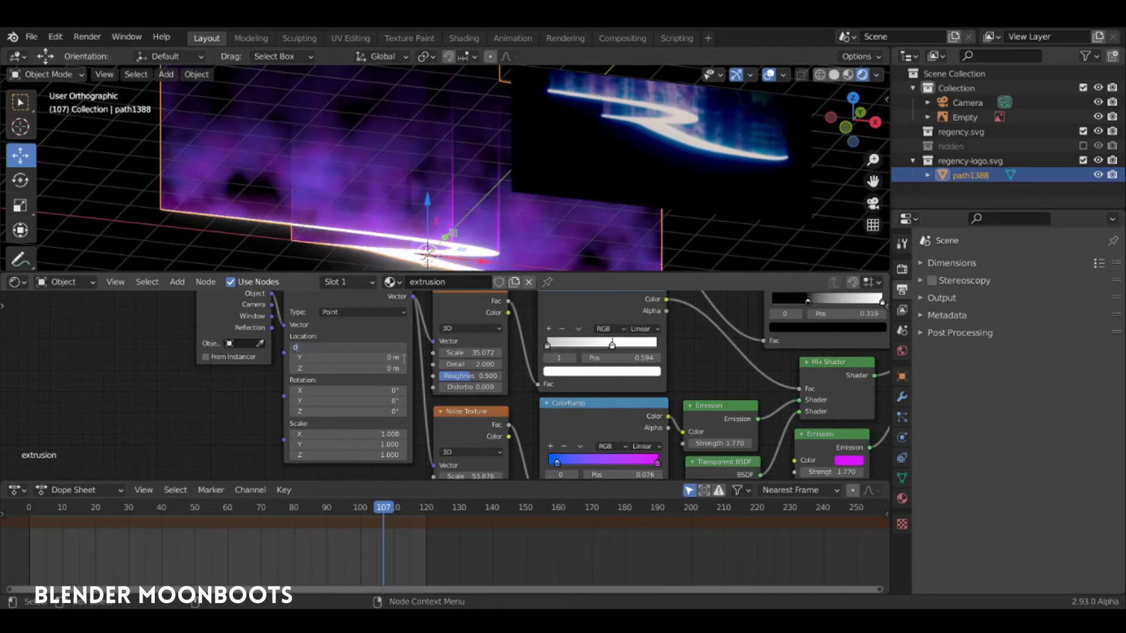
key(Return)
Try shifting the Mapping node's Y location and set it back to 0.
drag(404, 357, 407, 356)
click(407, 356)
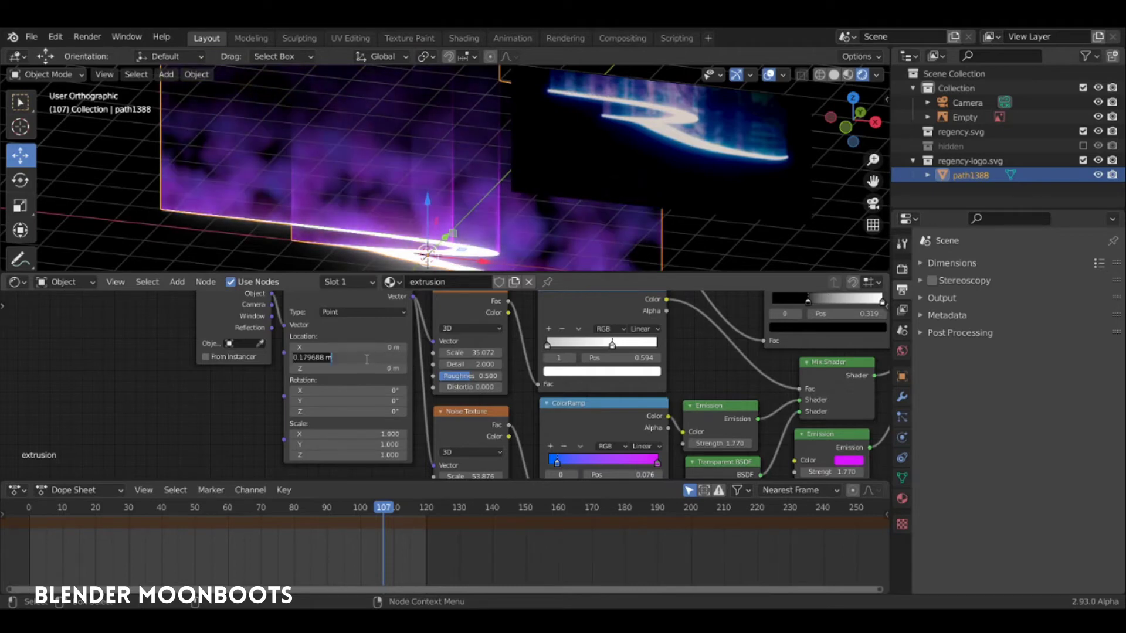
text(0)
key(Return)
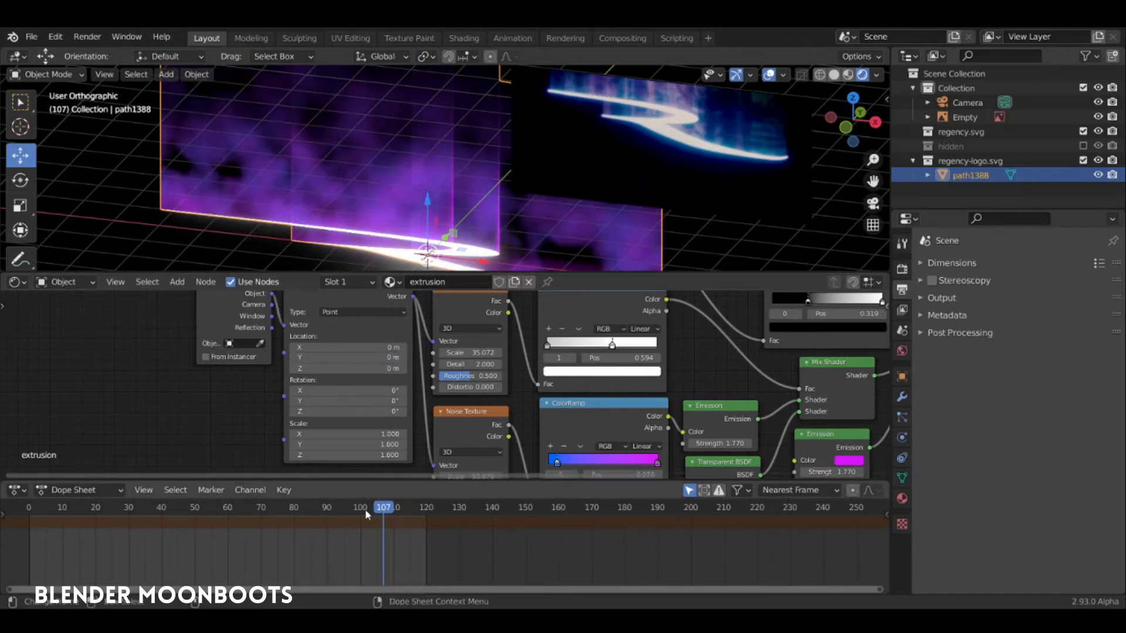
Keyframe the Mapping node's location at 0 m on frame 0 and with Y at 0.3 m on frame 120.
drag(365, 509, 28, 509)
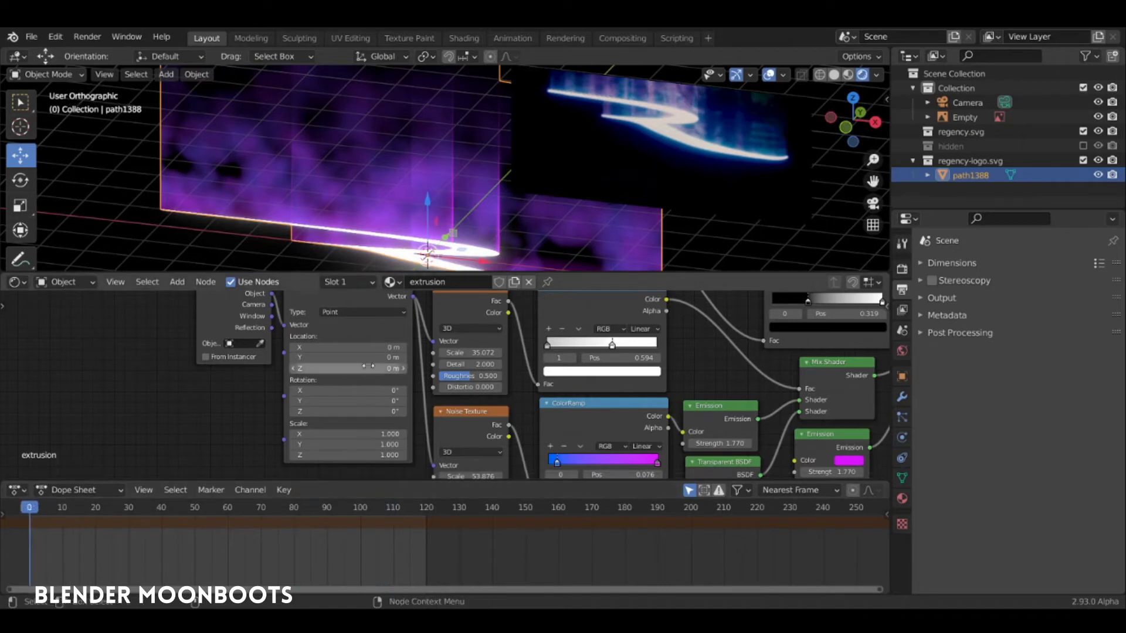
key(i)
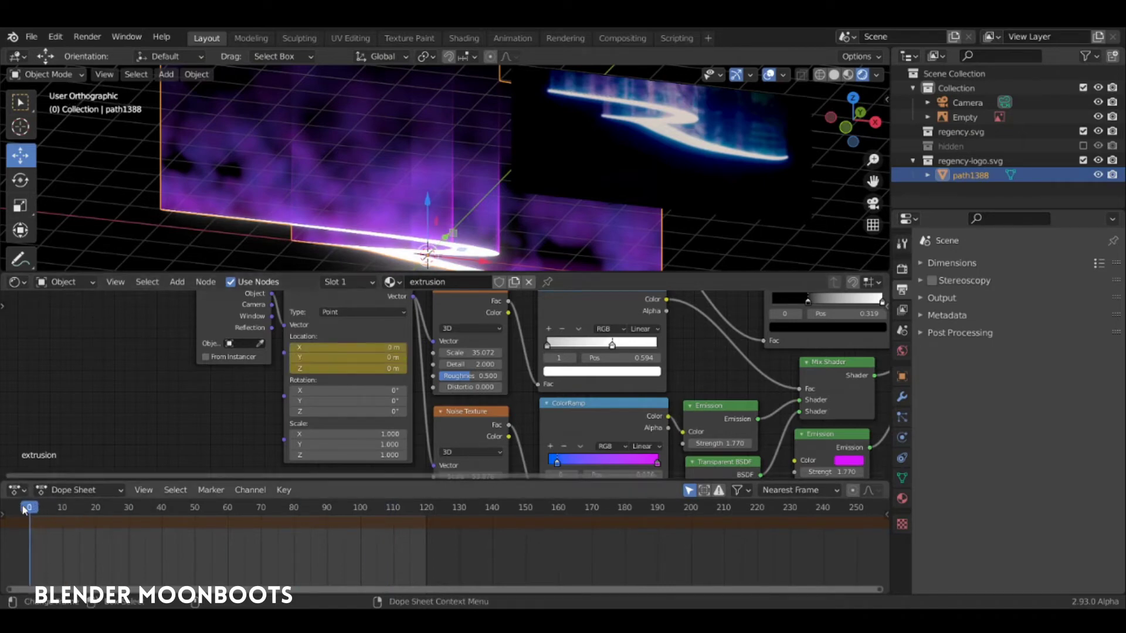
drag(30, 509, 426, 519)
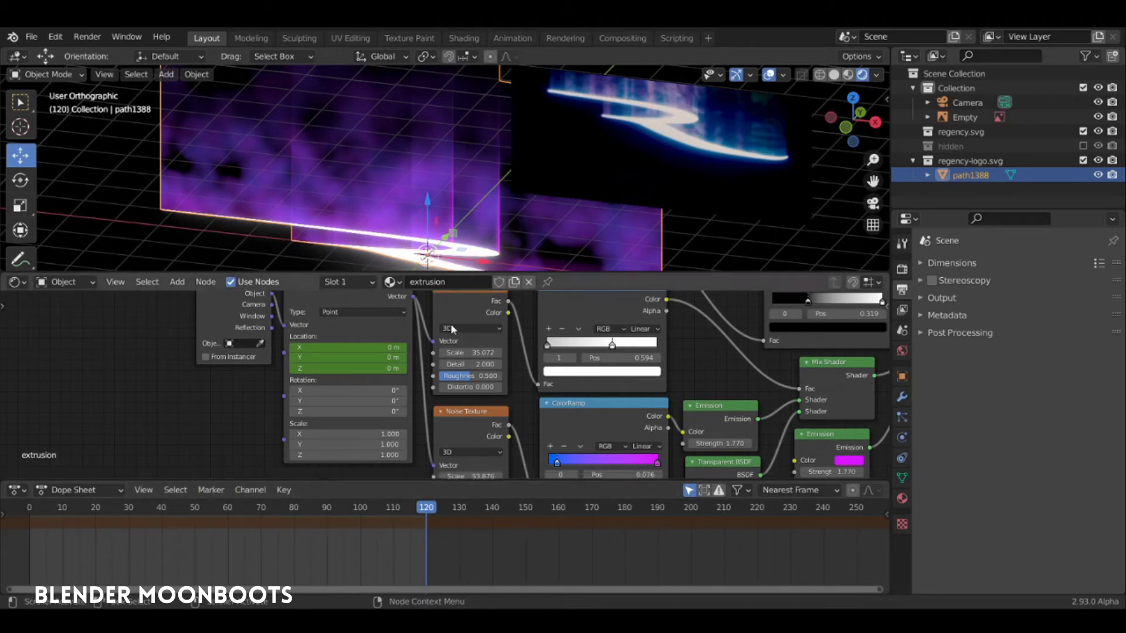
click(376, 329)
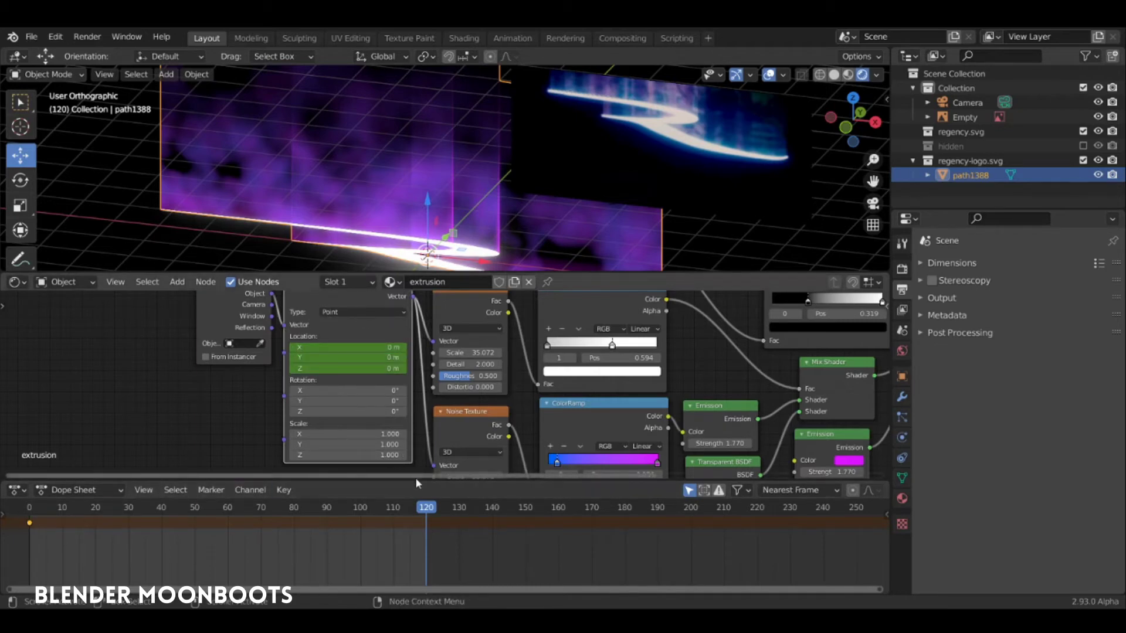
click(379, 359)
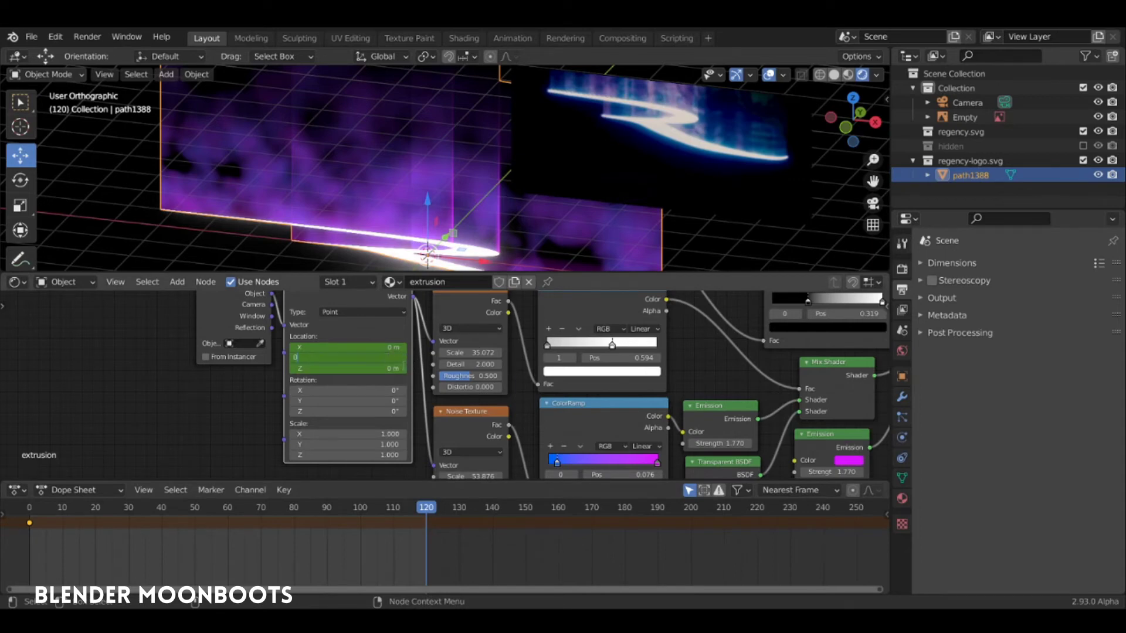
key(Return)
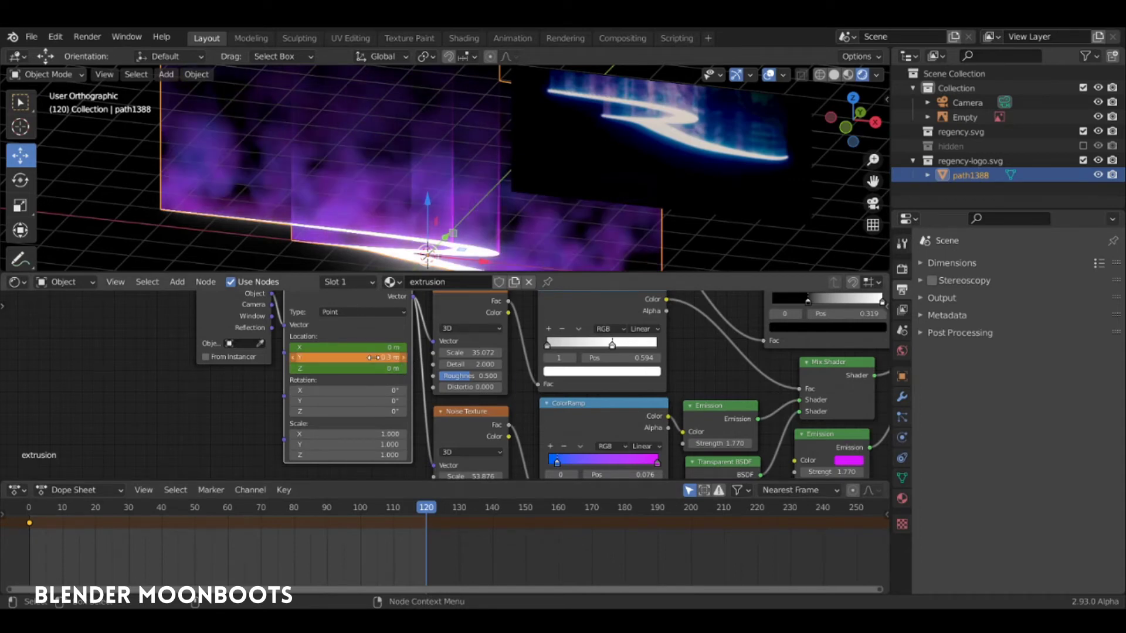
key(i)
Play the animation from near the start to check how fast the noise moves across the logo.
drag(408, 506, 105, 482)
key(space)
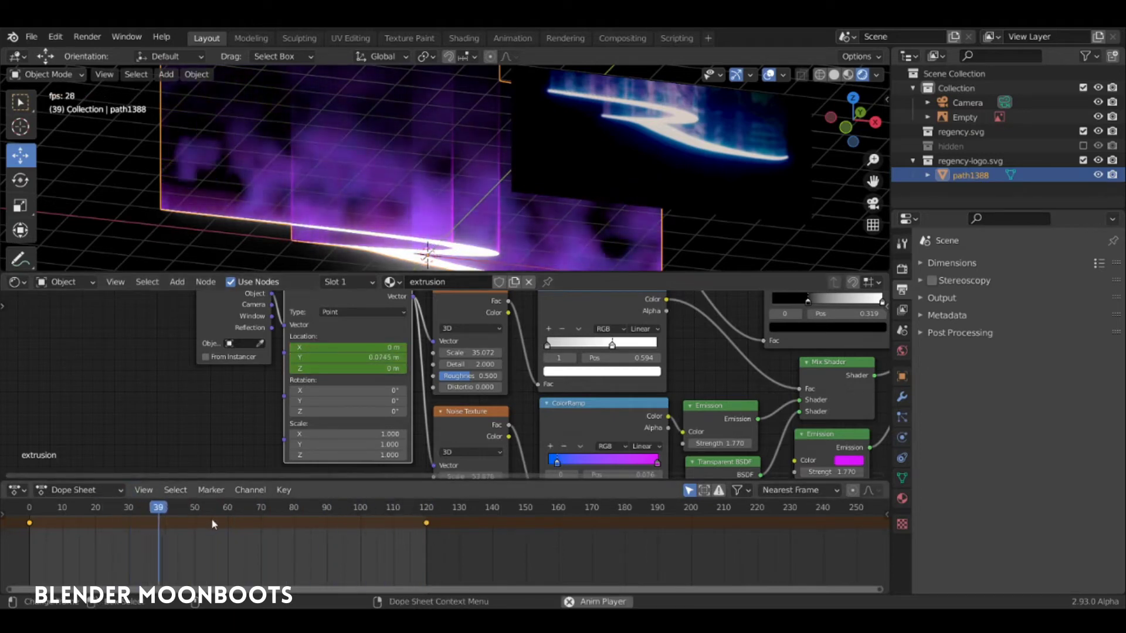
key(space)
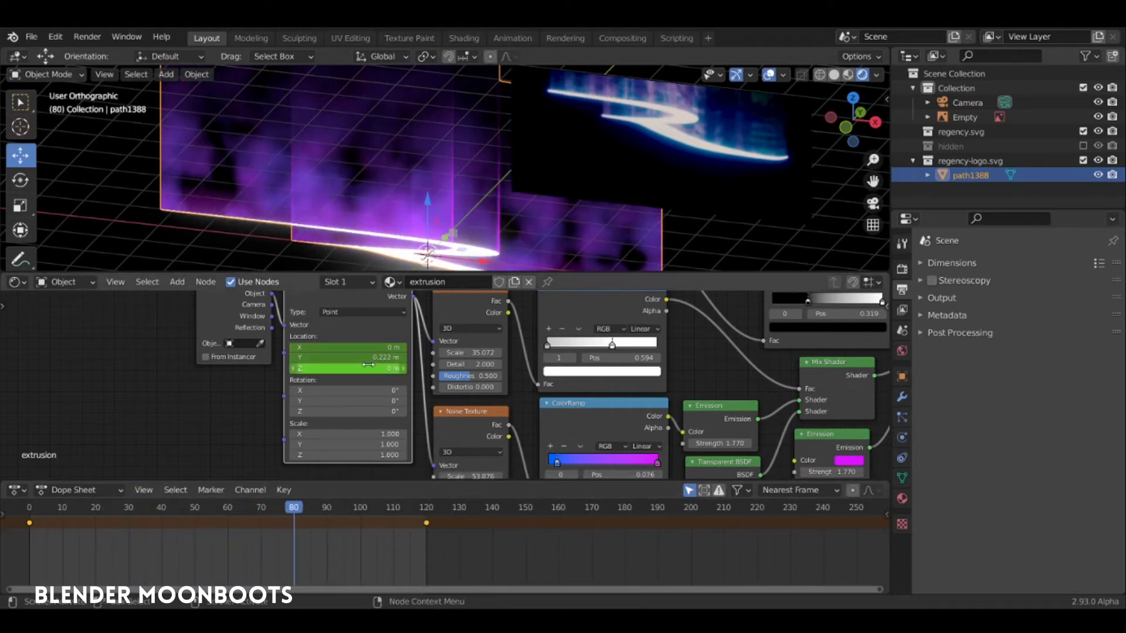
Try a Mapping Y location of 0.03 m at frame 120 and play back the motion.
drag(362, 512, 427, 510)
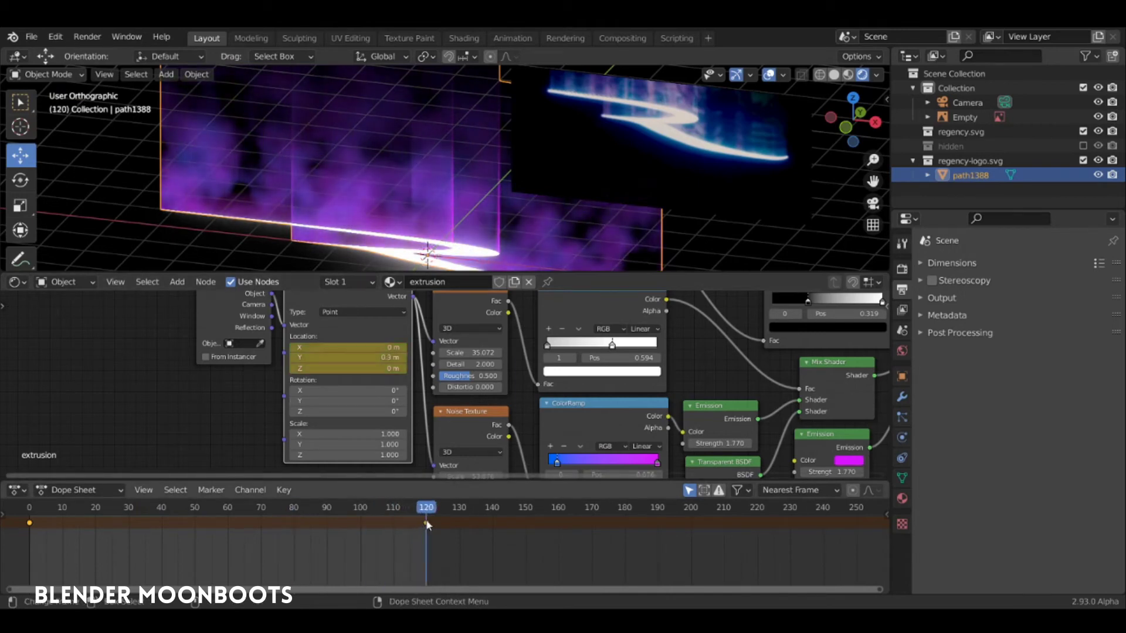
click(349, 357)
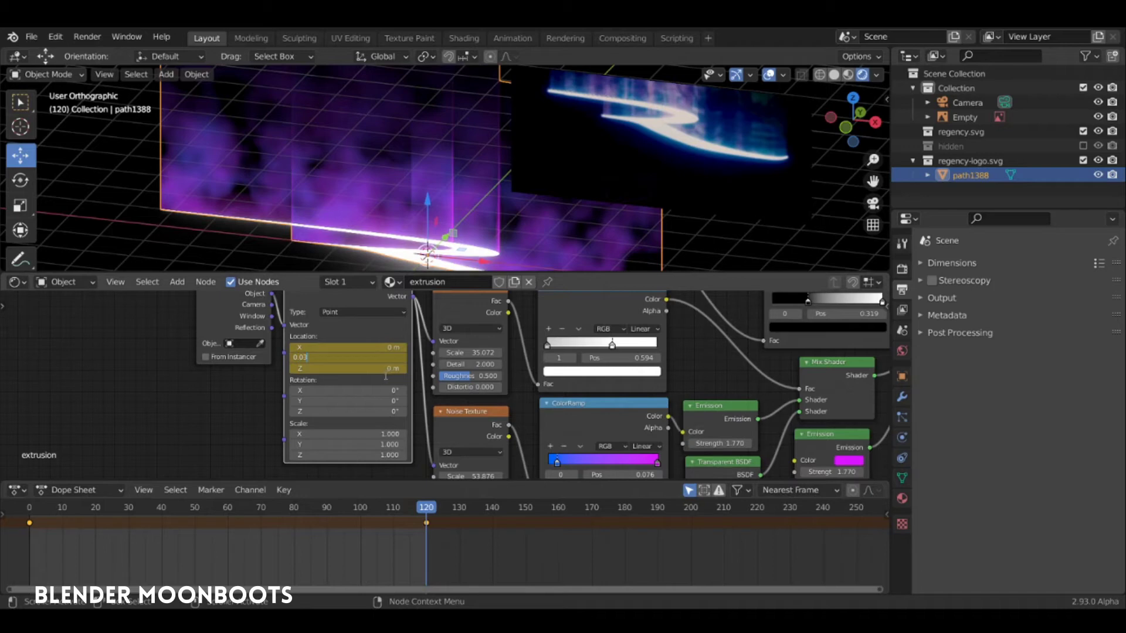
text(0.03)
key(Return)
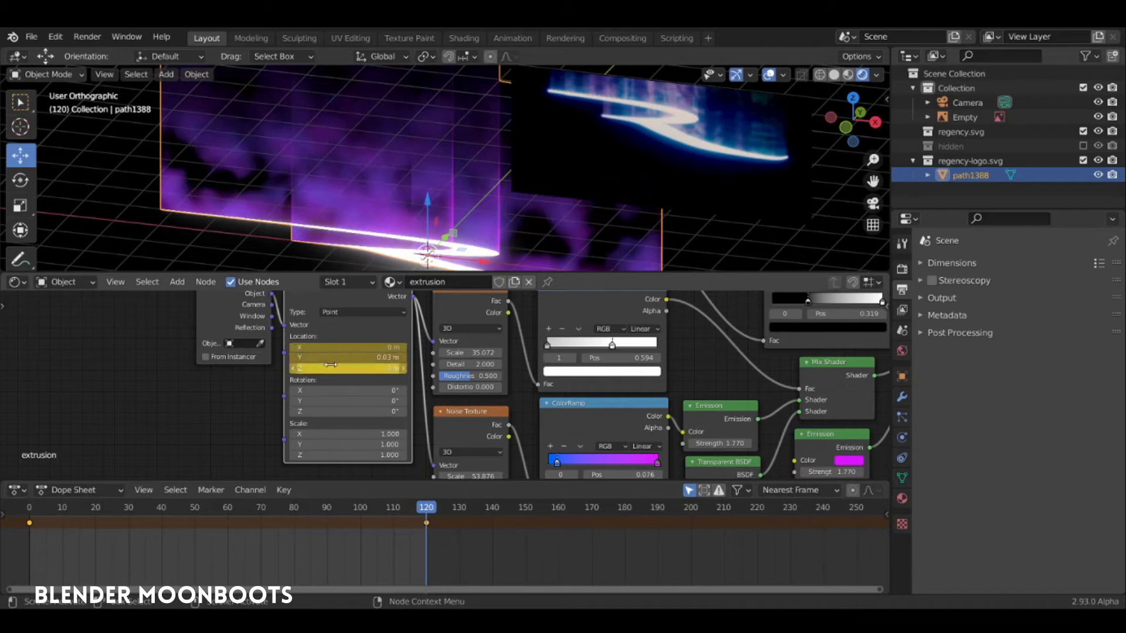
key(space)
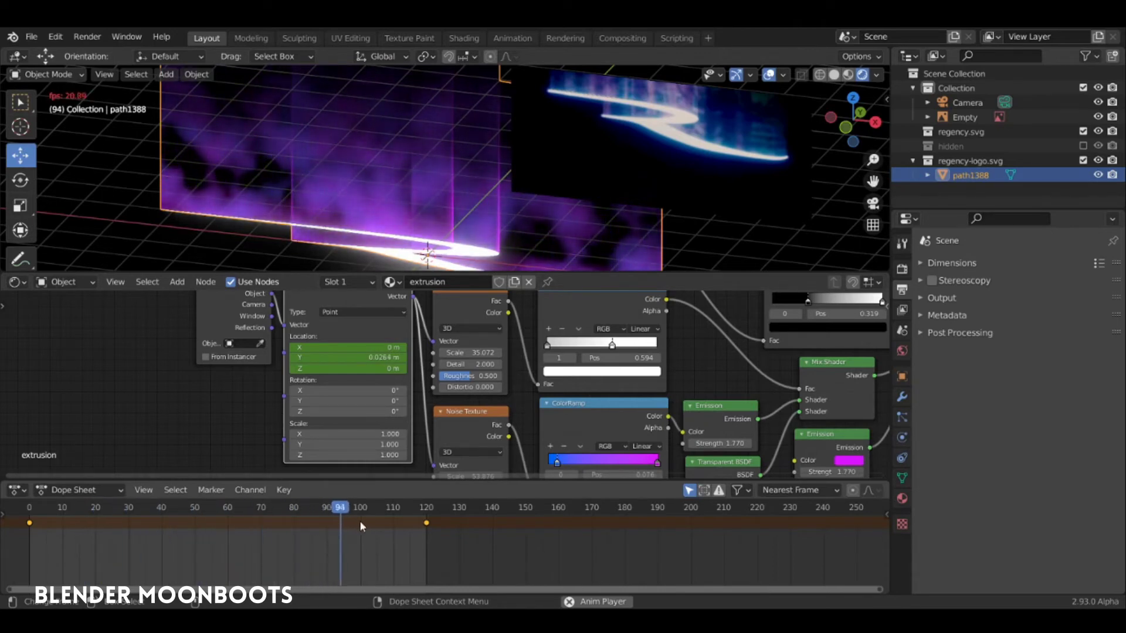
key(space)
Set the Mapping Y location to 0.06 m at frame 120, keyframe it, and preview the animation.
drag(395, 511, 426, 509)
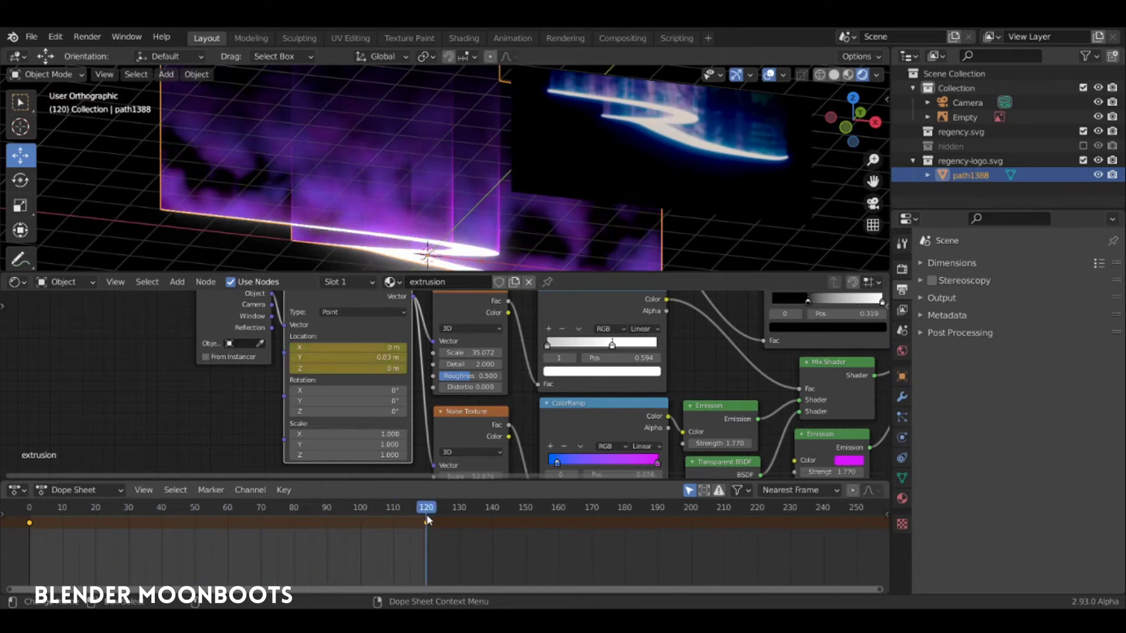
click(378, 357)
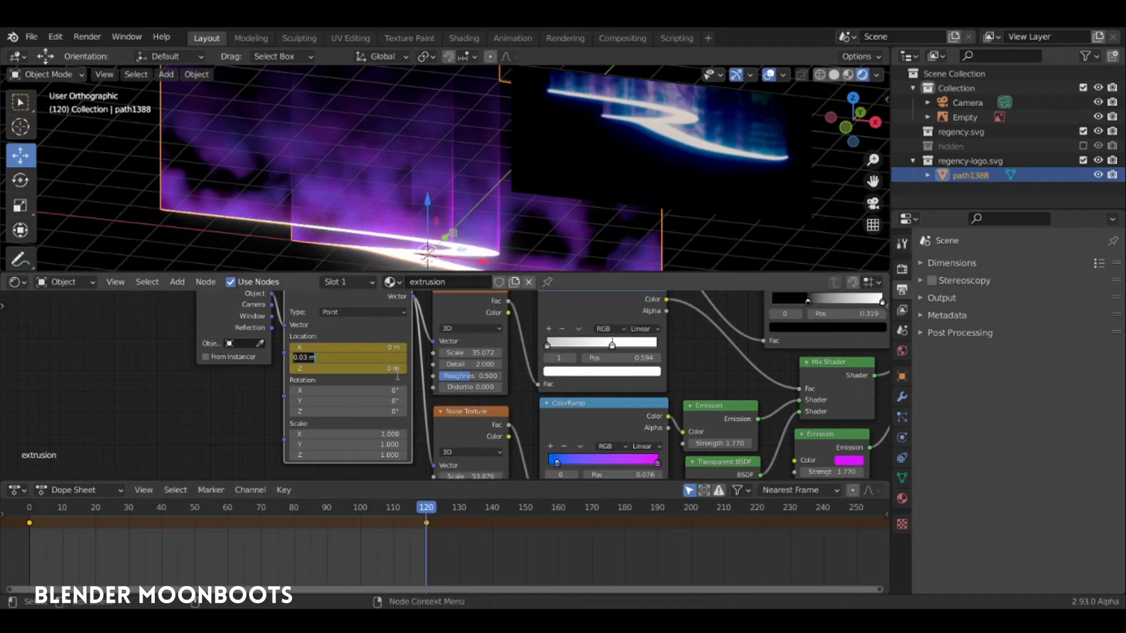
key(Return)
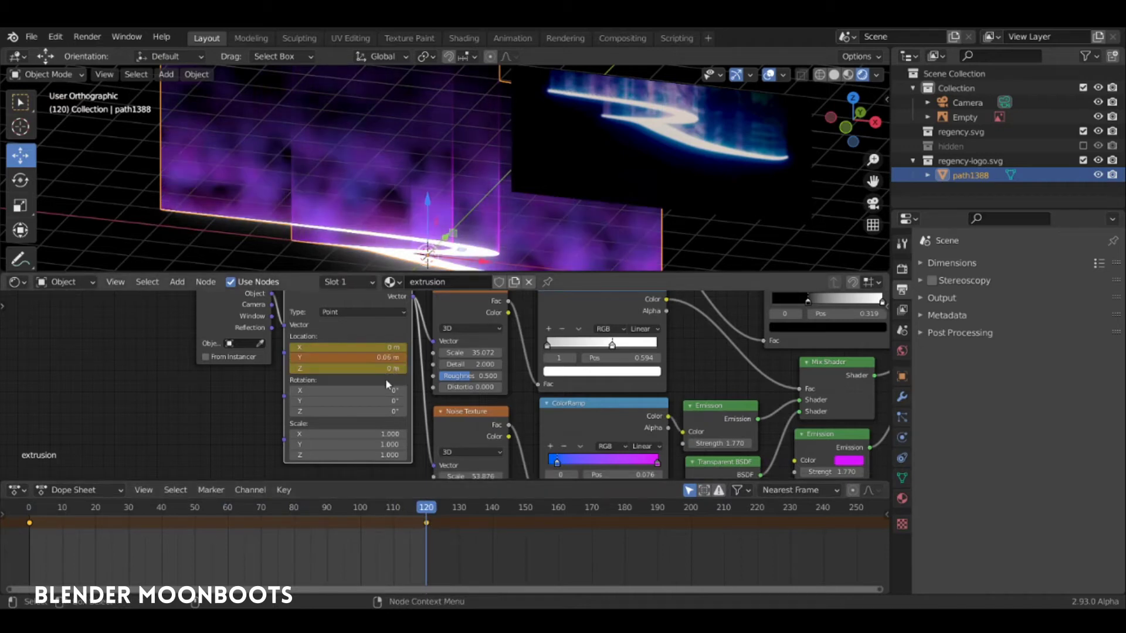
key(i)
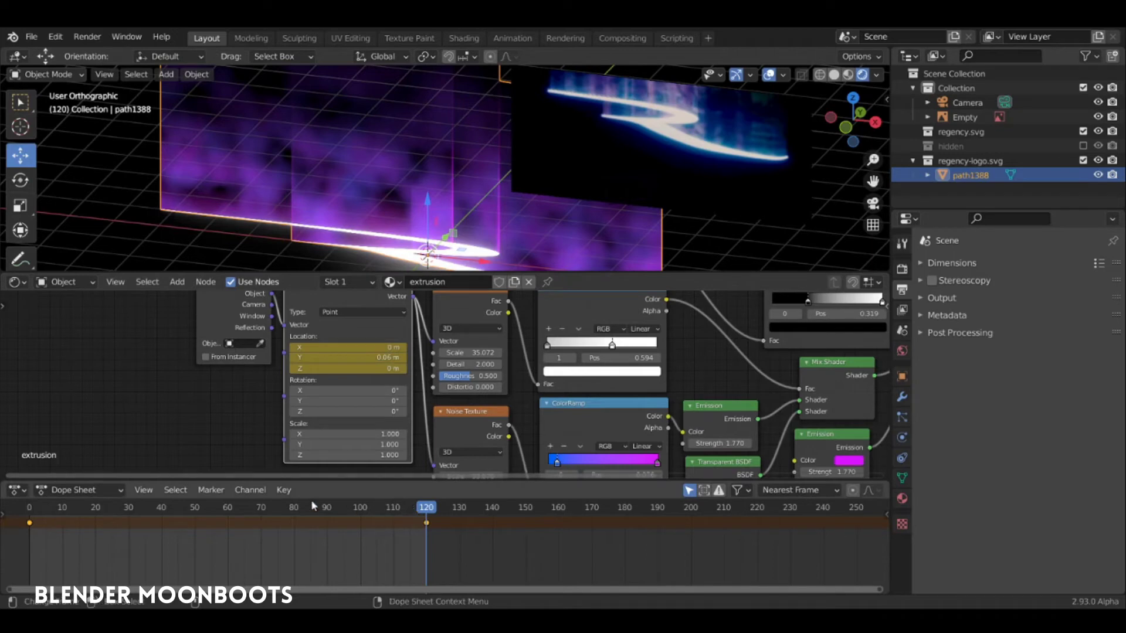
click(72, 508)
key(space)
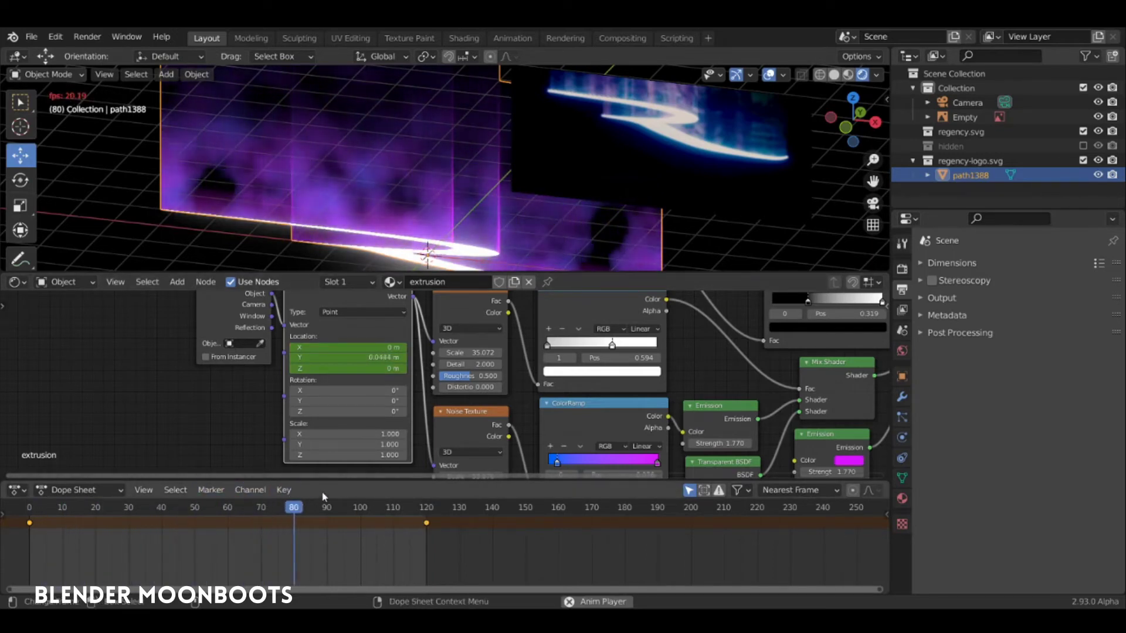
key(space)
Return to frame 0, try shifting the Mapping node's Z location, and set it back to 0.
drag(321, 508, 29, 491)
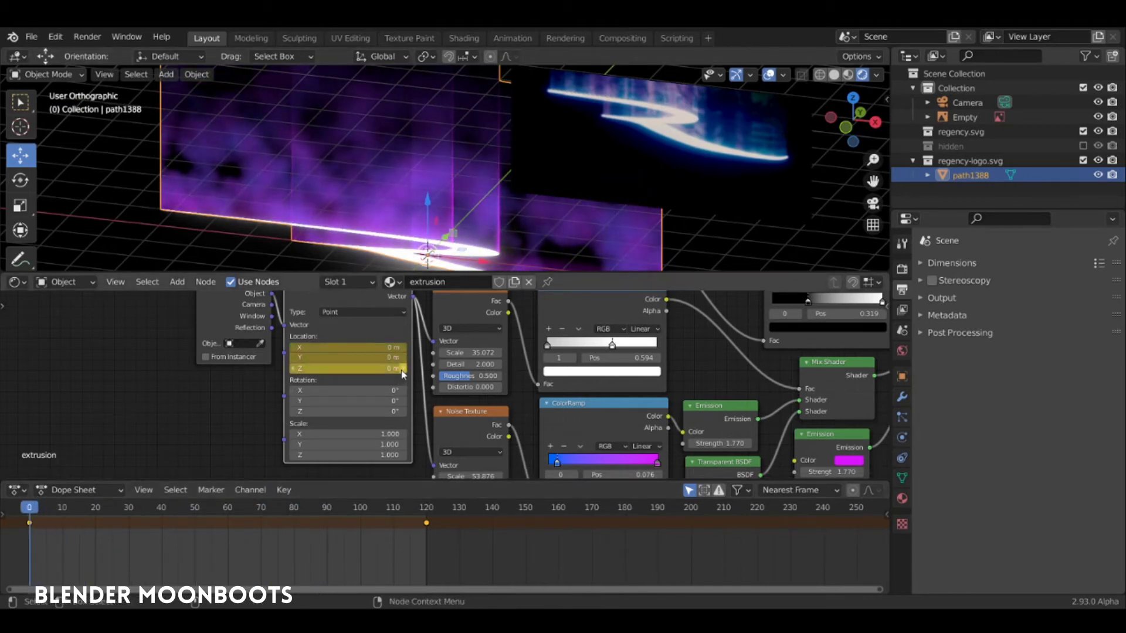
drag(320, 368, 287, 382)
double_click(348, 370)
text(0)
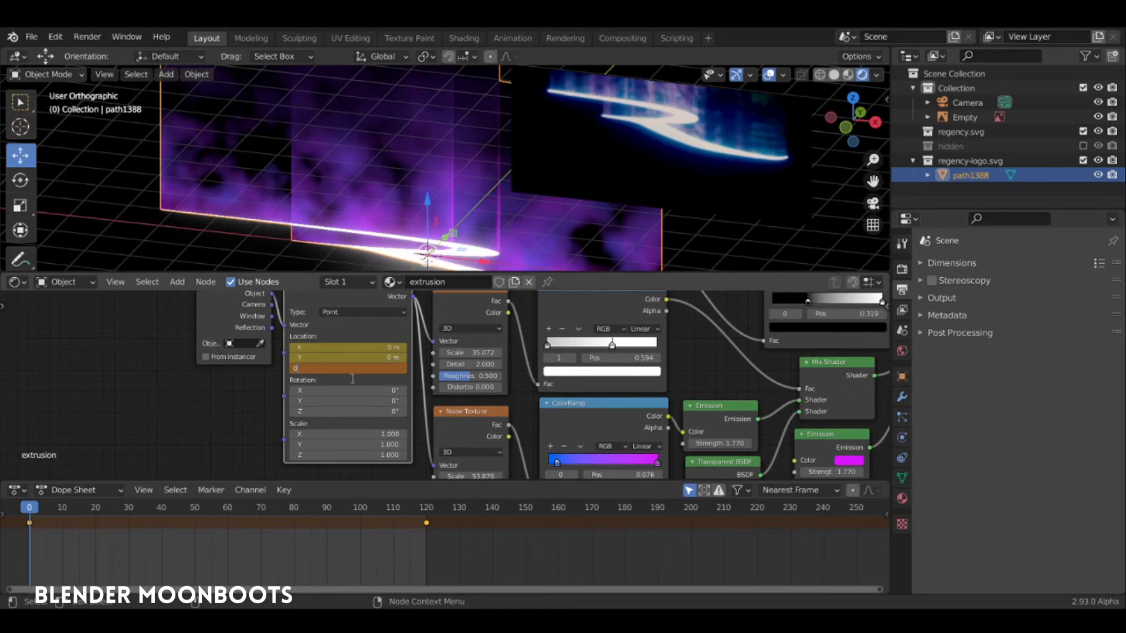
key(Return)
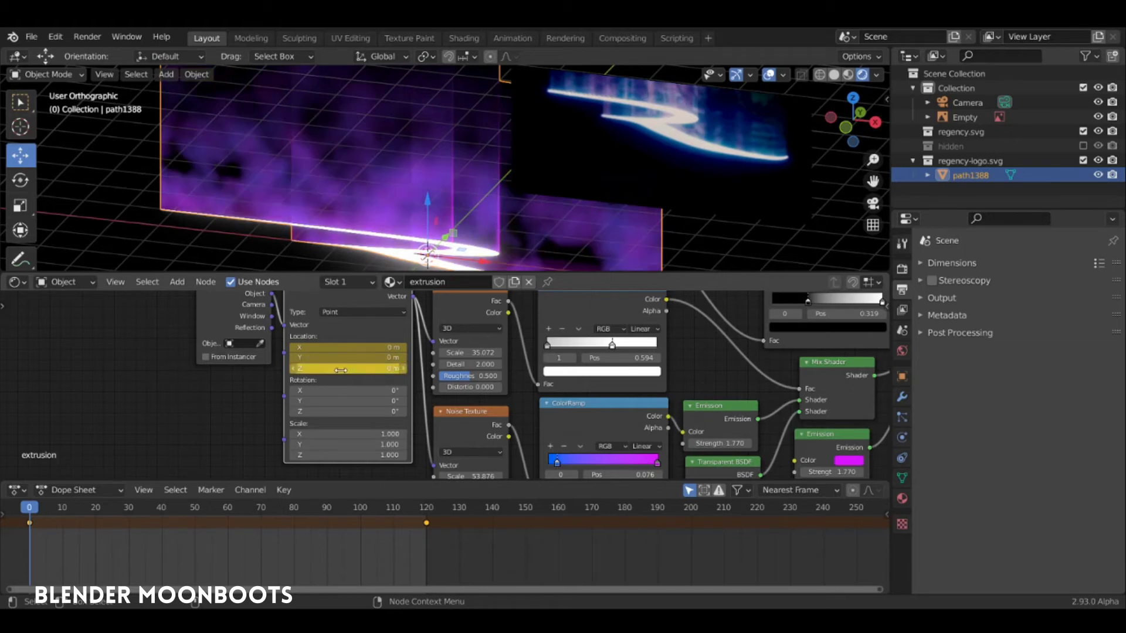
Set the Mapping Z location to 0.01 m at frame 120 and play the animation from the first frame.
drag(26, 499, 423, 520)
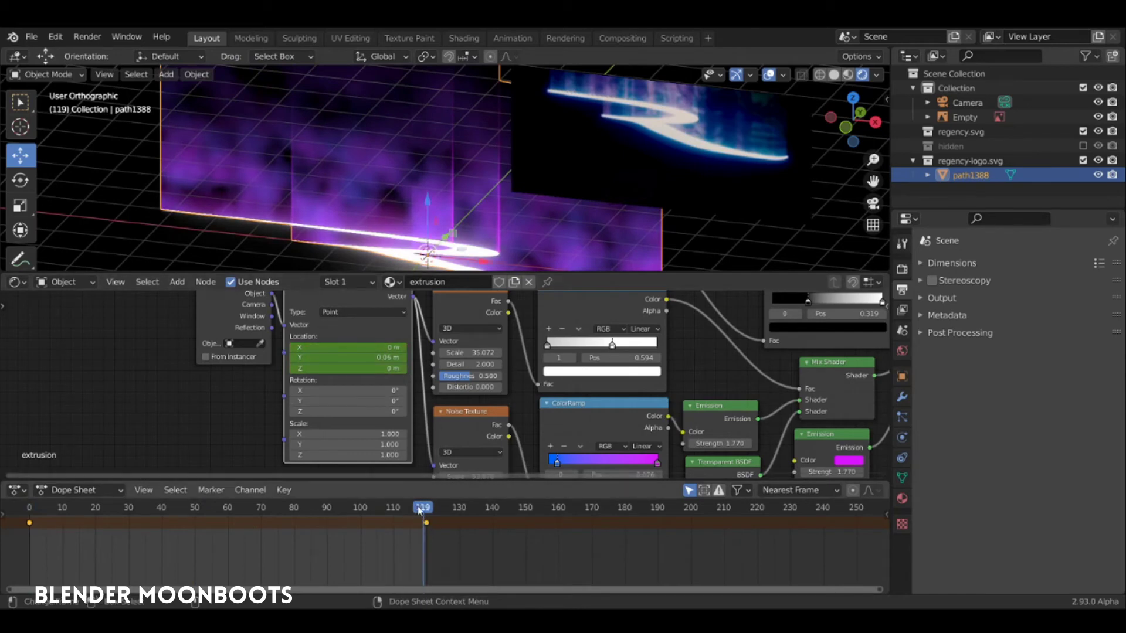
click(426, 509)
click(369, 366)
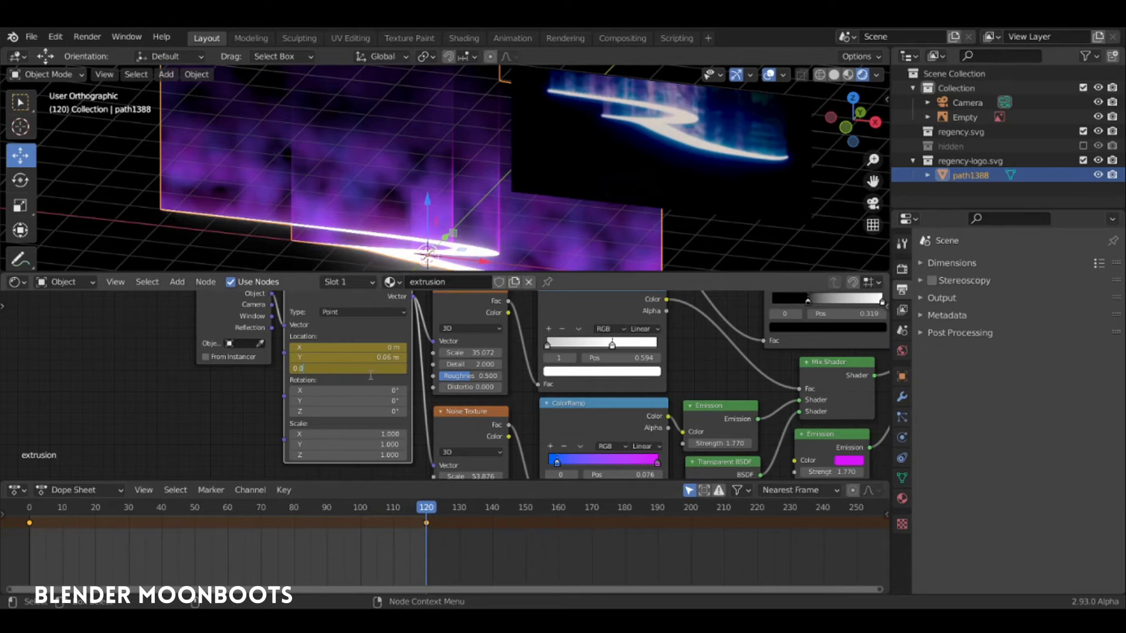
key(Return)
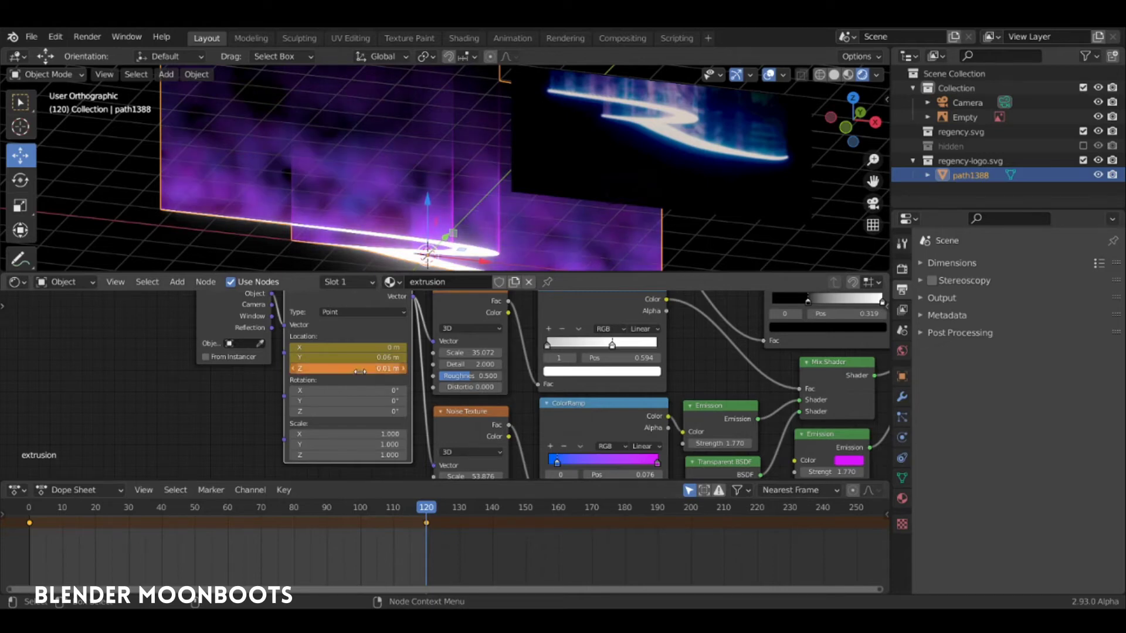
key(shift+Left)
key(space)
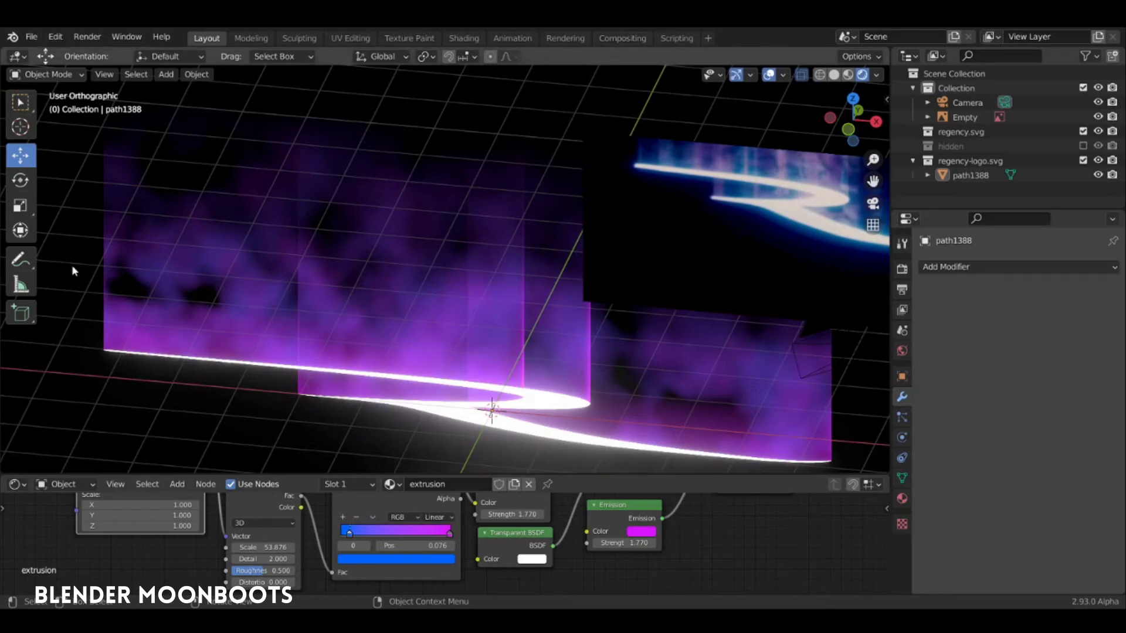
Add a cube mesh at the 3D cursor, overlapping the glowing logo.
middle_drag(390, 316, 401, 283)
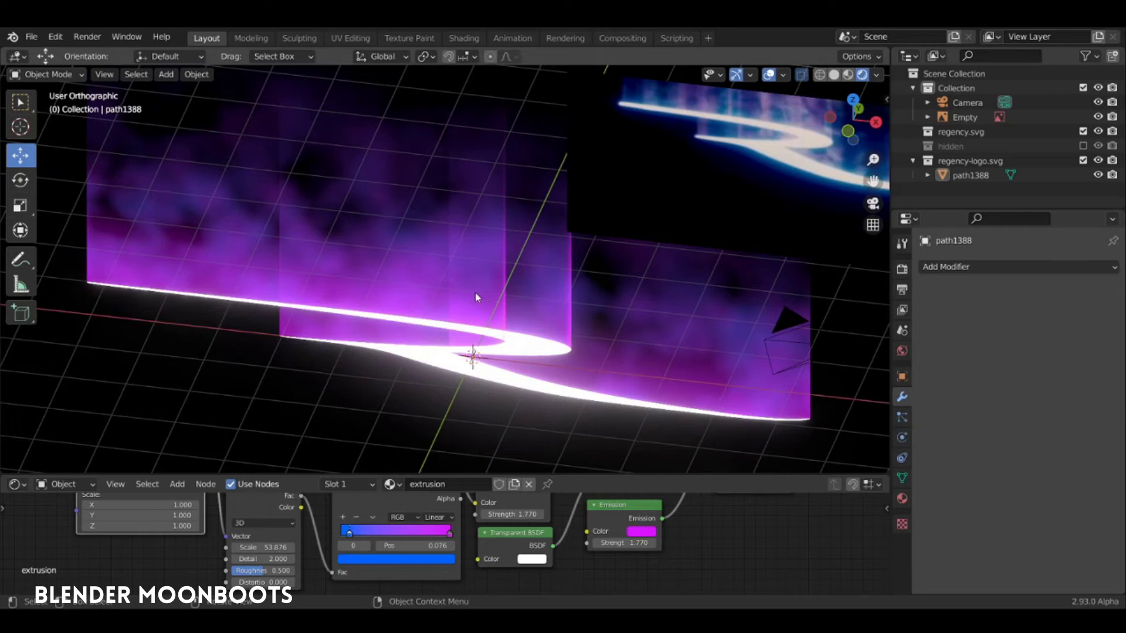
key(shift+a)
mouse_move(469, 296)
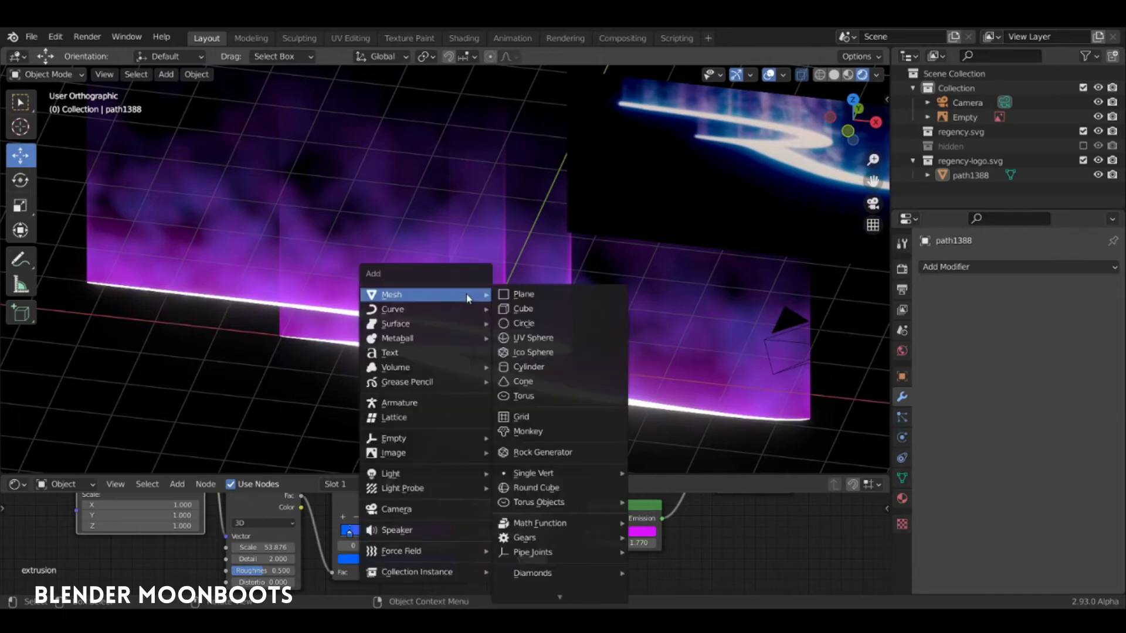
click(526, 309)
middle_drag(522, 308, 547, 324)
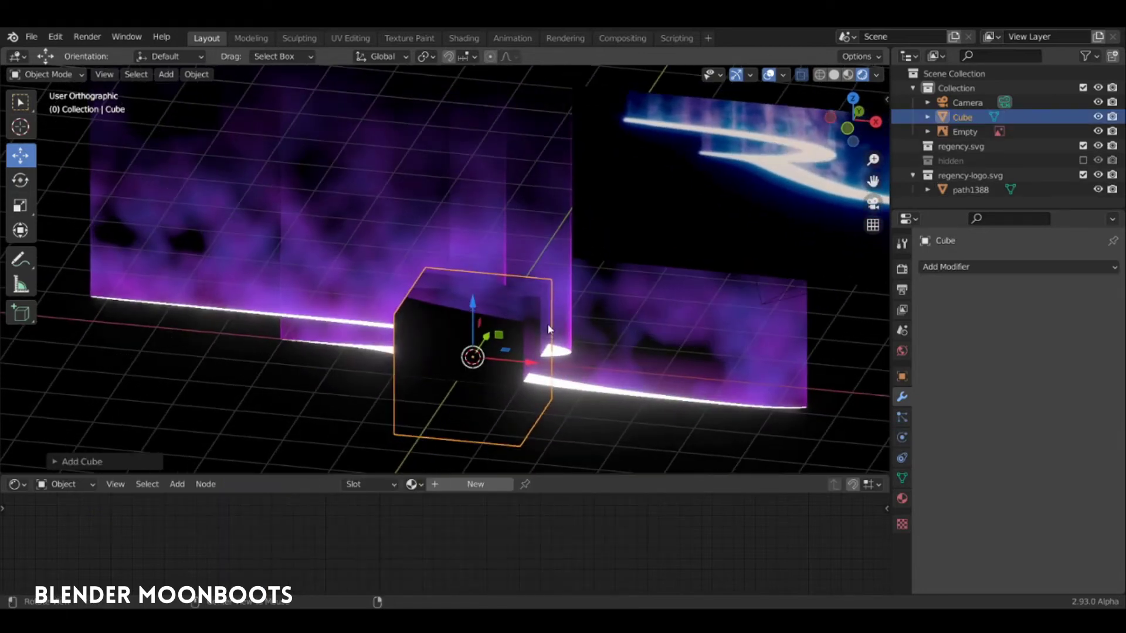
Create a new material for the cube and give the node editor more height.
click(472, 485)
drag(449, 474, 447, 427)
click(569, 472)
drag(569, 471, 552, 426)
drag(438, 428, 440, 417)
Switch the cube's Principled BSDF to a Transparent BSDF, place it beside the Material Output, and raise its color to full white.
key(shift+s)
mouse_move(441, 441)
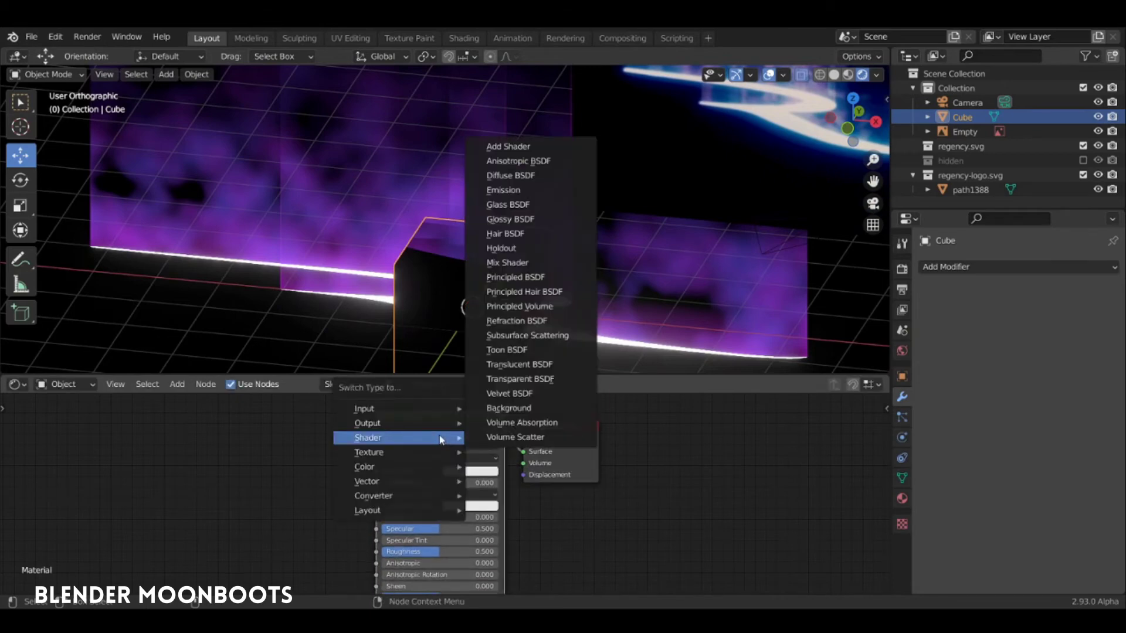
click(528, 382)
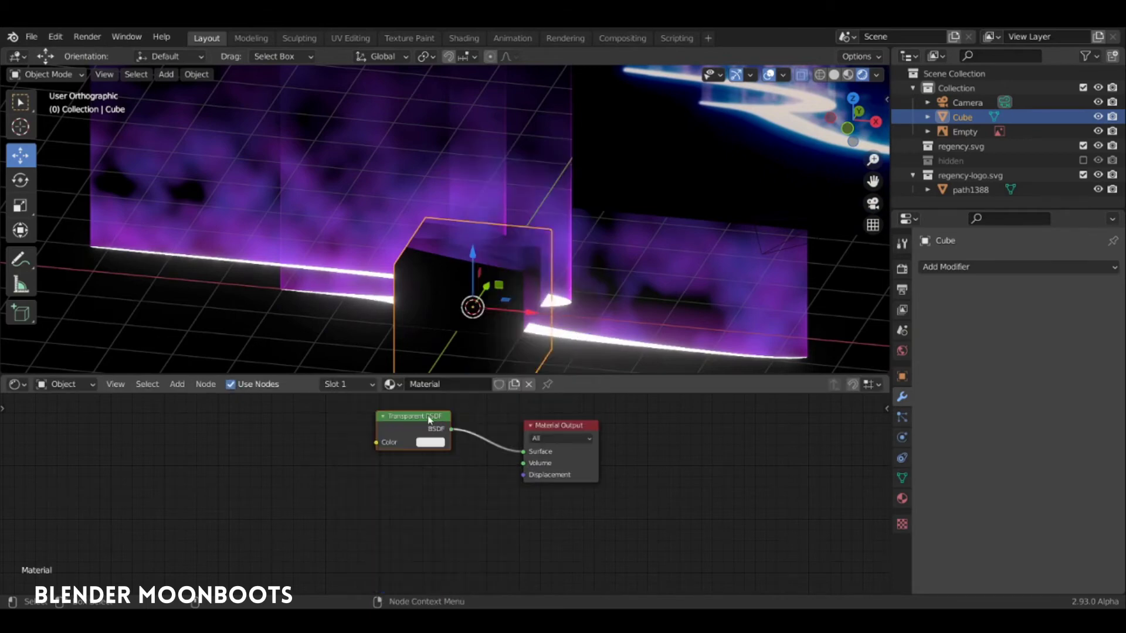
drag(429, 418, 475, 440)
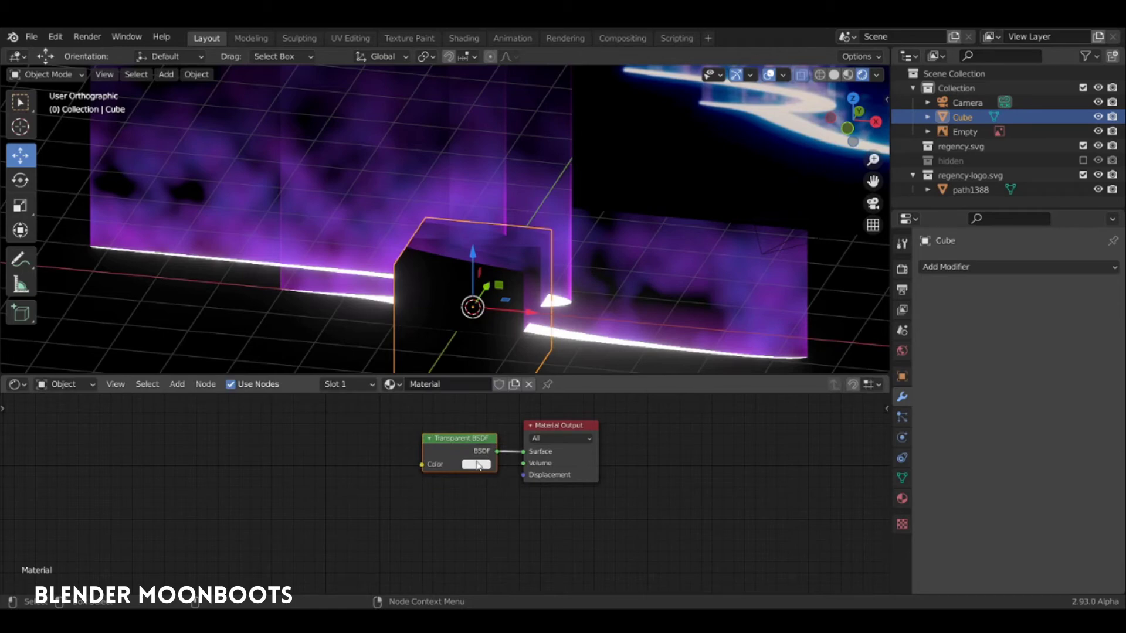
click(479, 466)
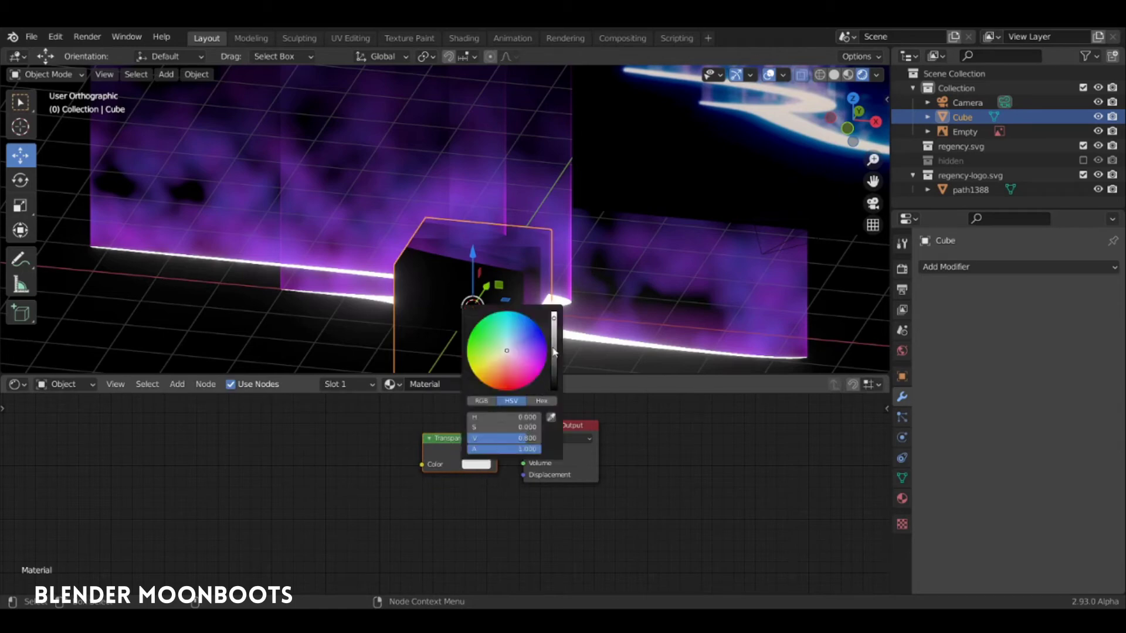
drag(555, 319, 556, 317)
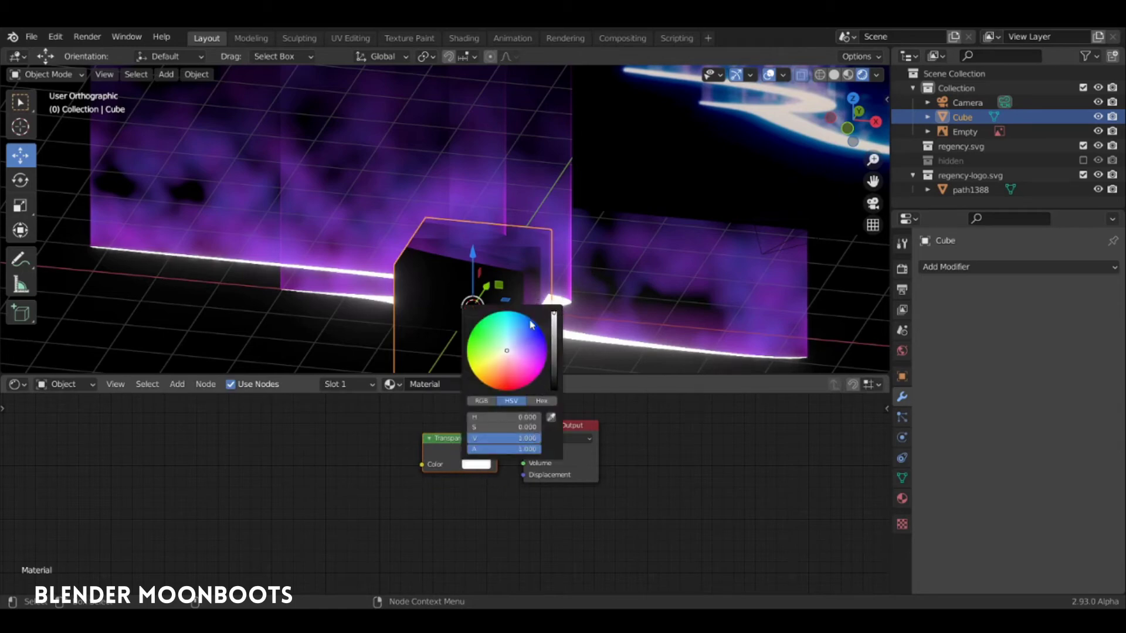
Set the cube material's blend mode to Alpha Blend and its shadow mode to Alpha Hashed.
click(904, 500)
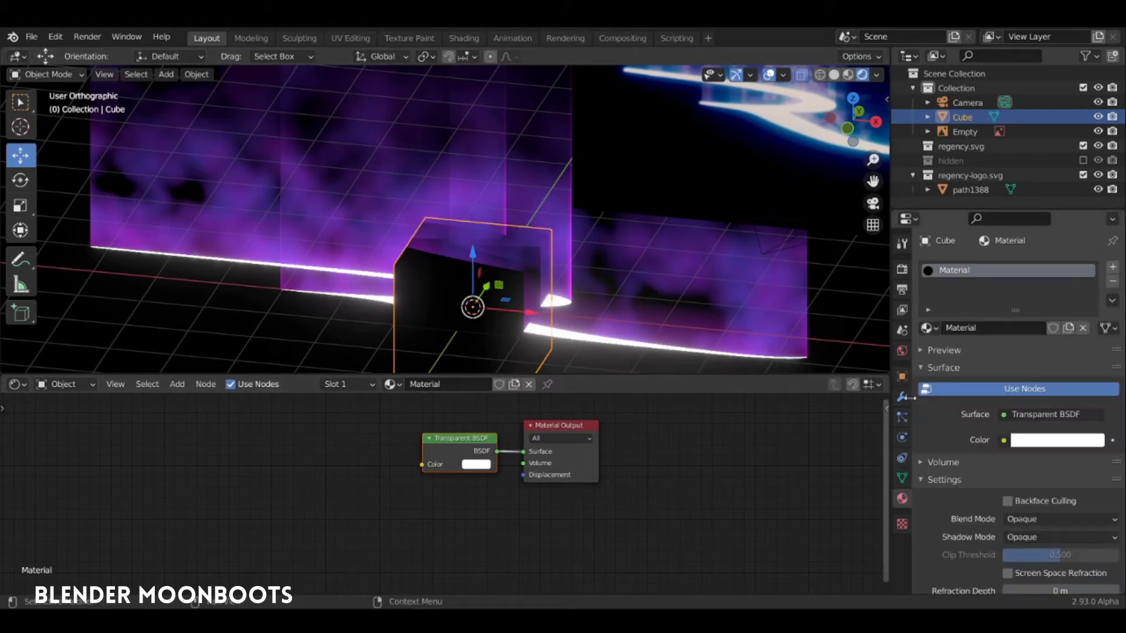
click(1035, 519)
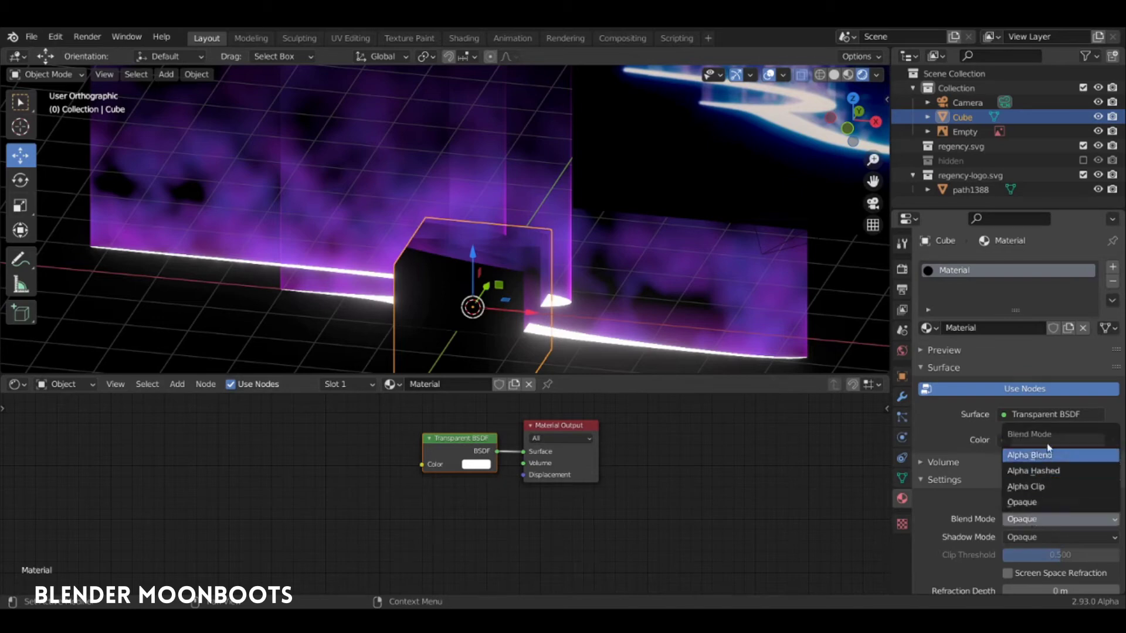
click(1049, 457)
click(1033, 537)
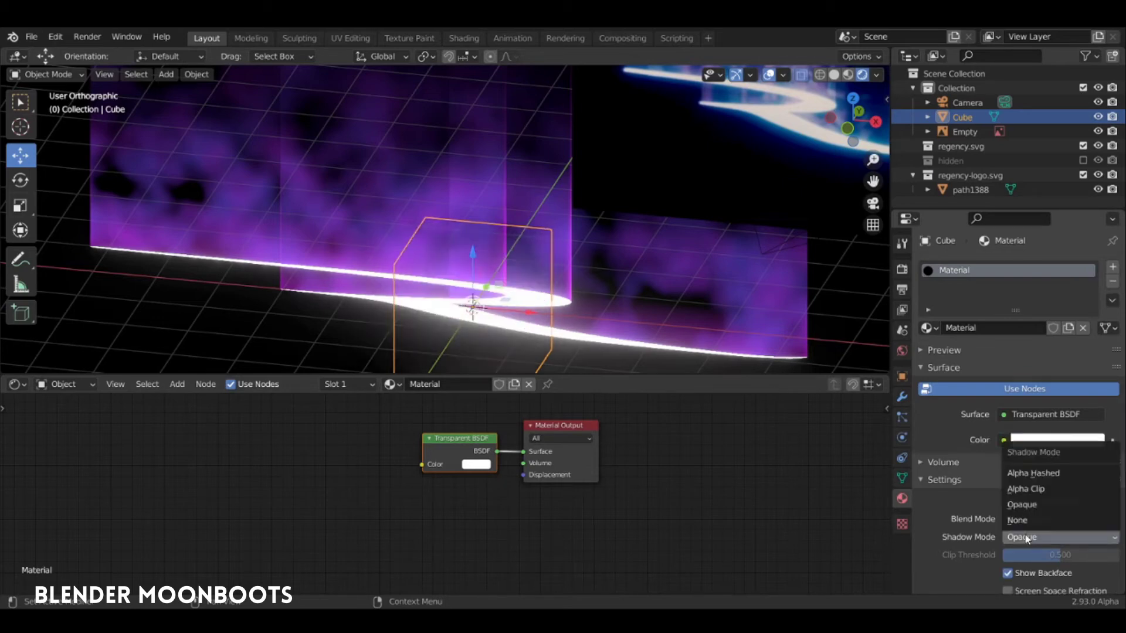
click(1033, 471)
Add a Boolean modifier in Difference mode to the logo mesh path1388, with the cube as its operand object.
click(621, 275)
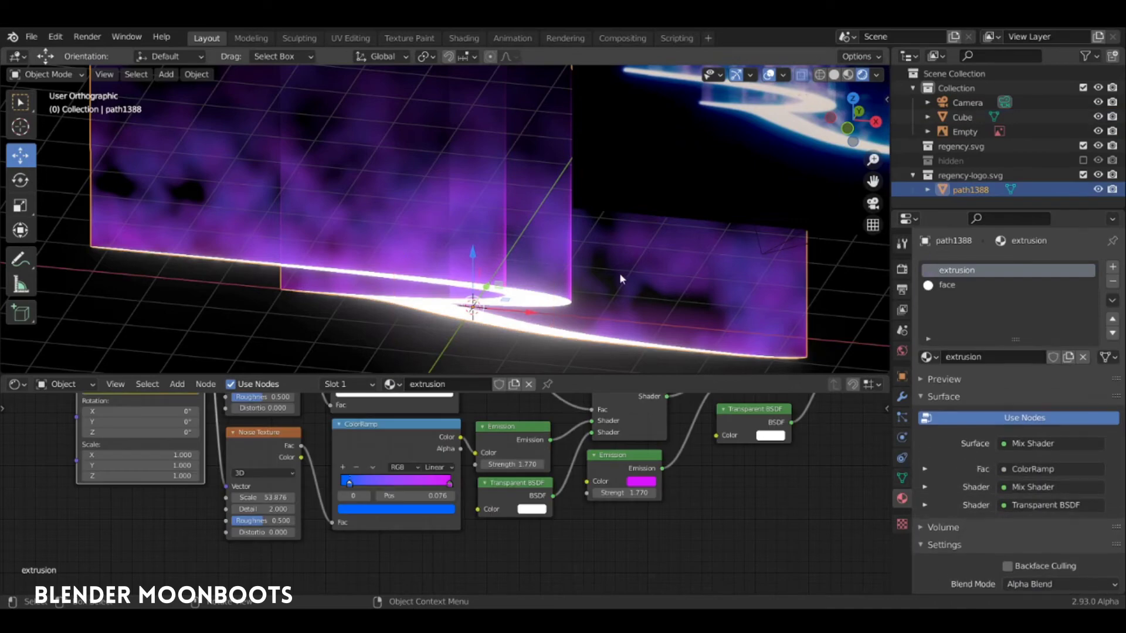
click(901, 397)
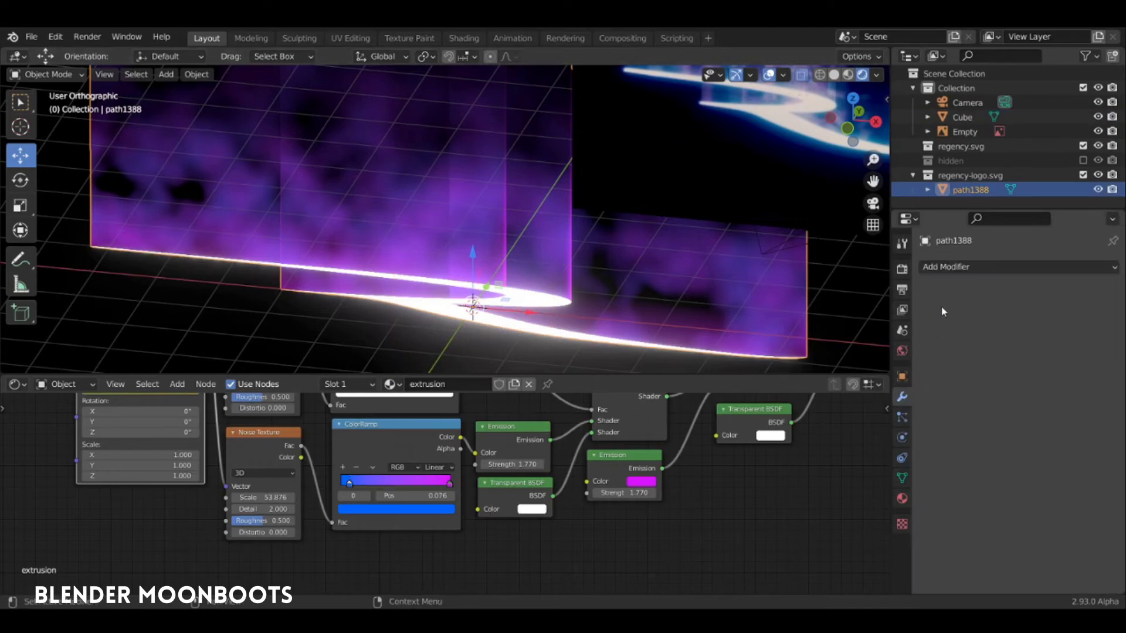
click(944, 267)
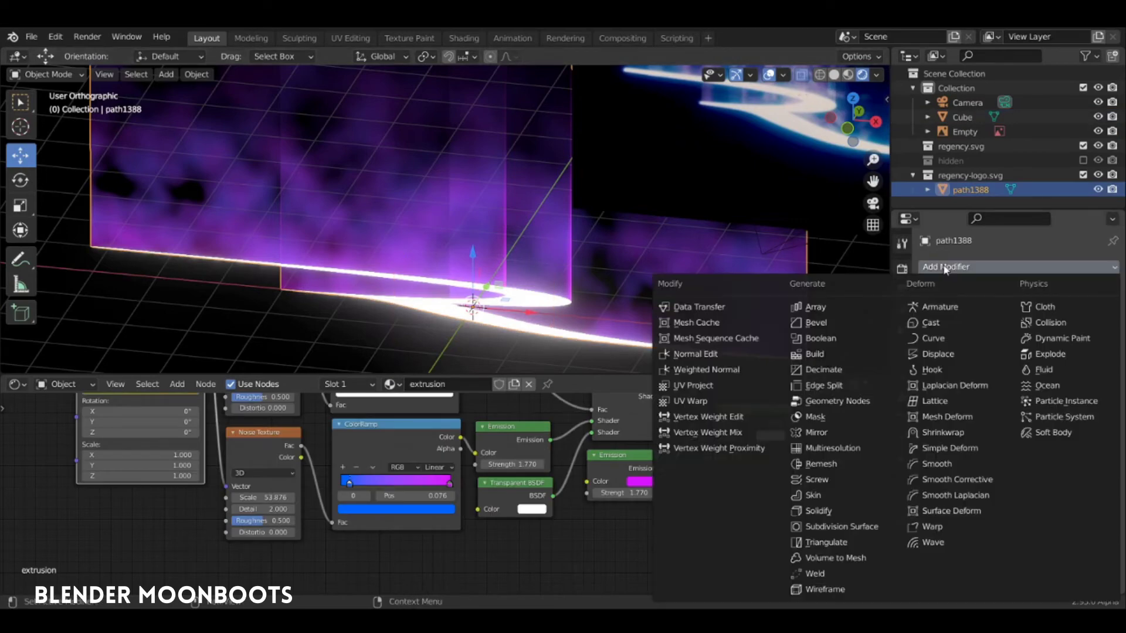
click(827, 339)
click(1094, 350)
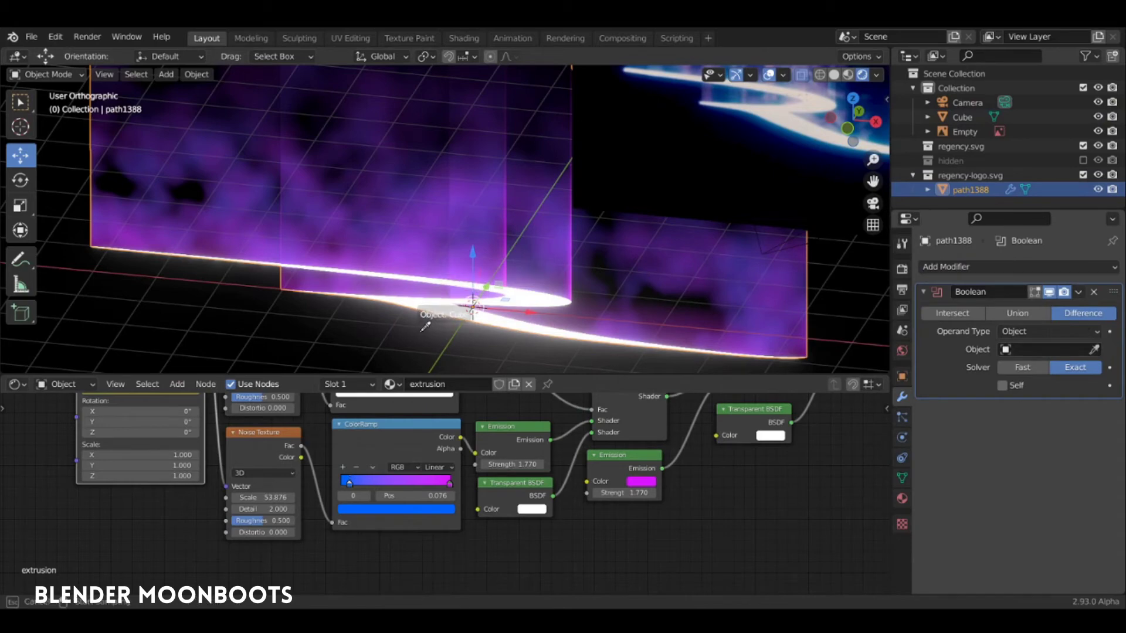
click(430, 322)
Raise the cube slightly along Z and scale it up uniformly until it encloses the whole logo.
click(497, 302)
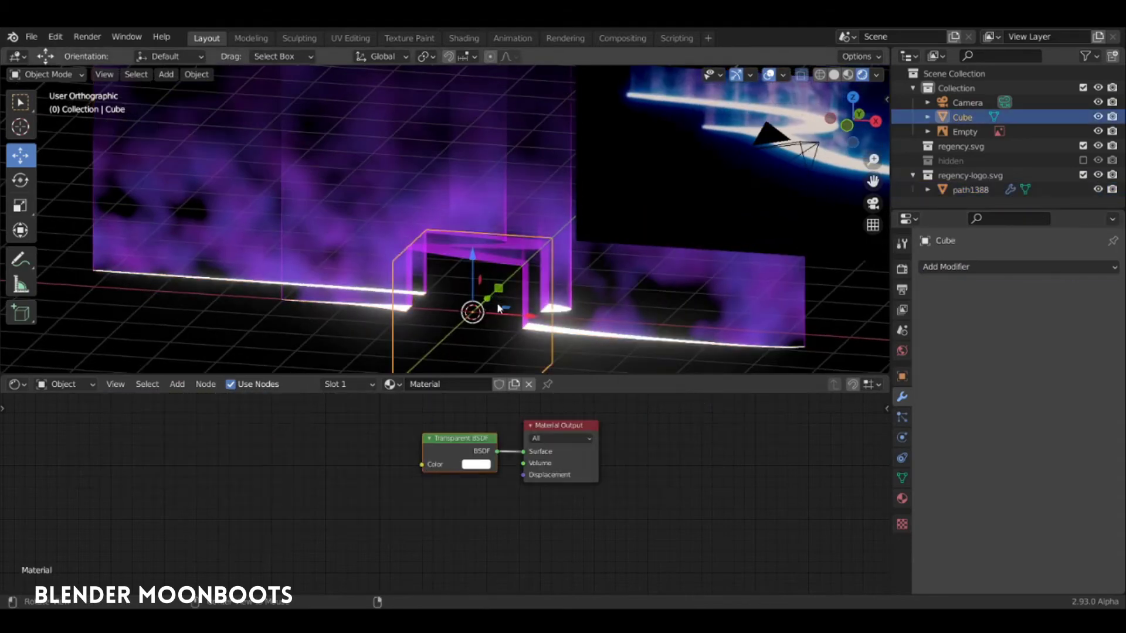
drag(474, 255, 478, 195)
middle_drag(509, 212, 500, 252)
scroll(512, 225, down, 3)
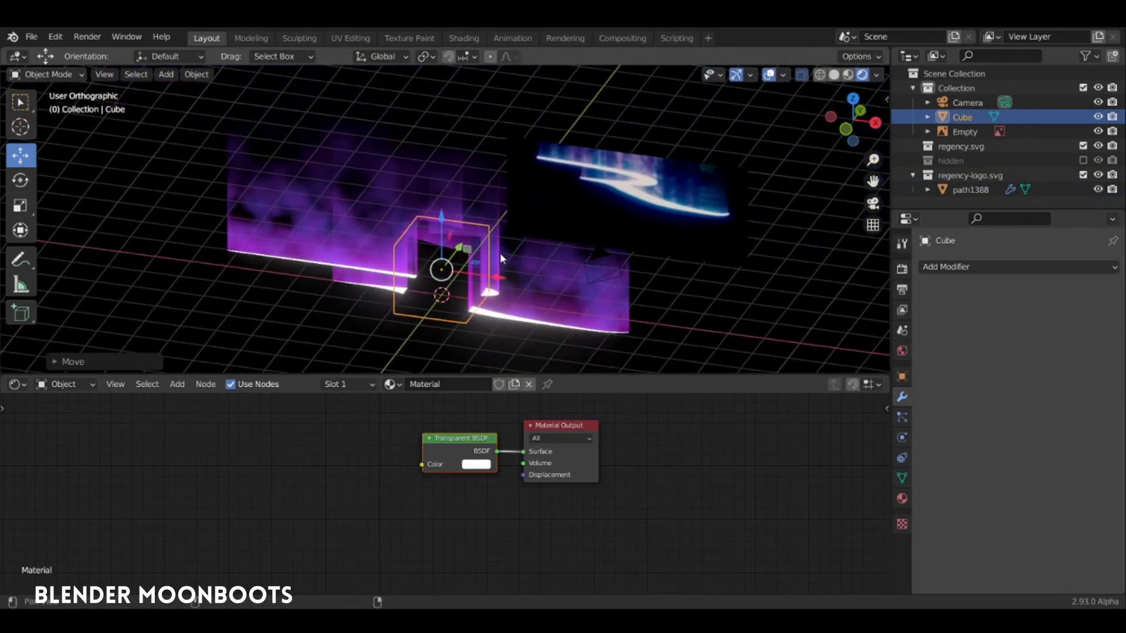
key(s)
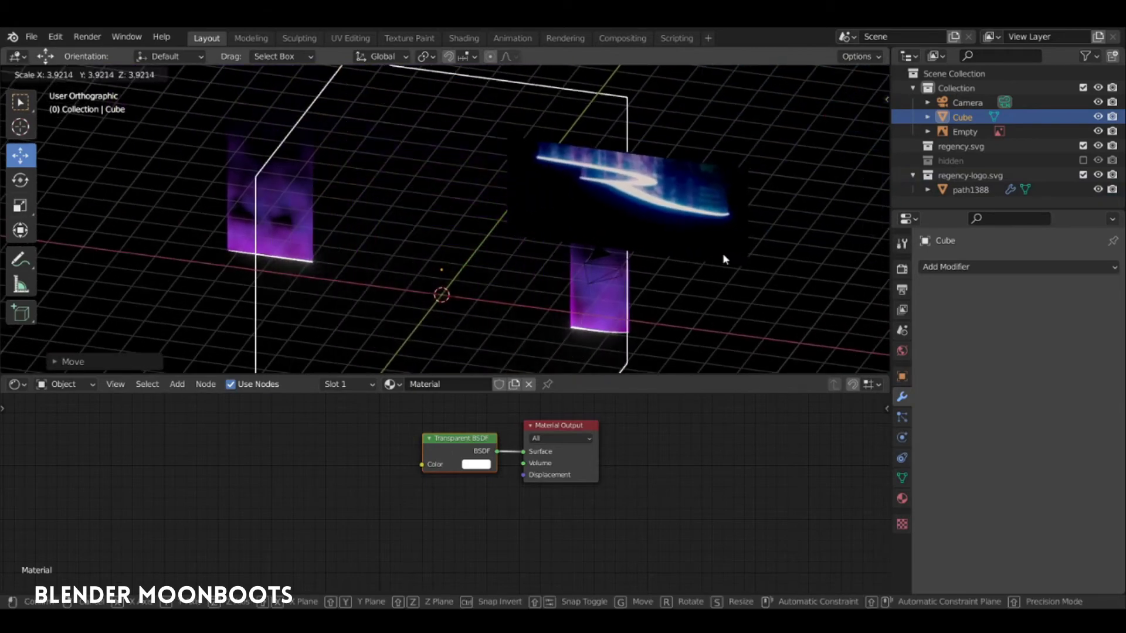
click(572, 249)
key(s)
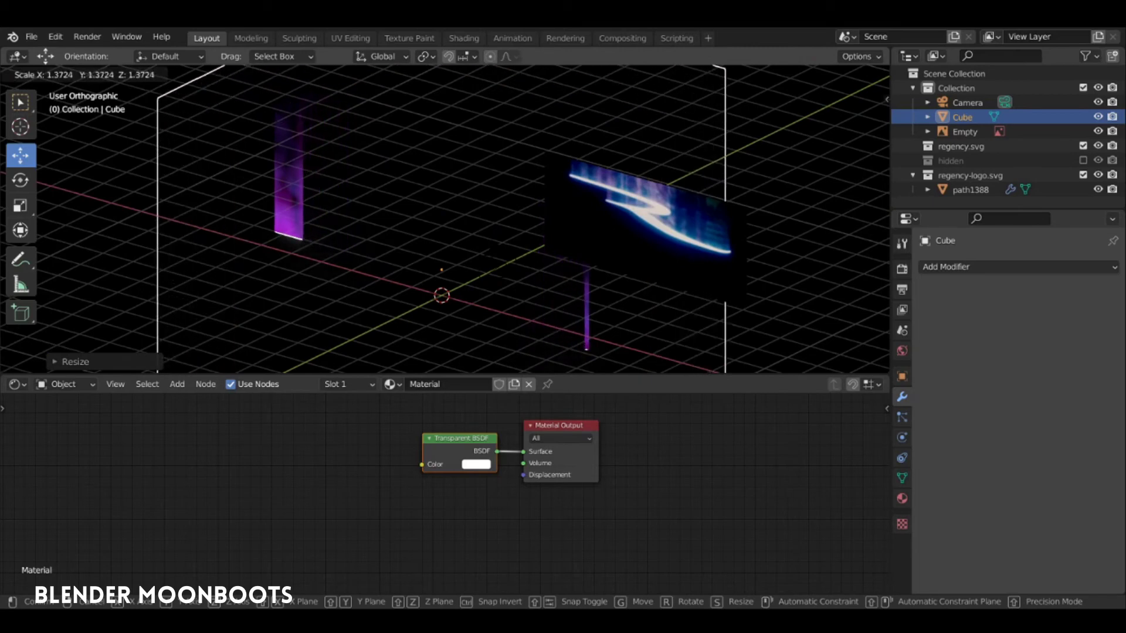
click(661, 285)
middle_drag(660, 285, 685, 292)
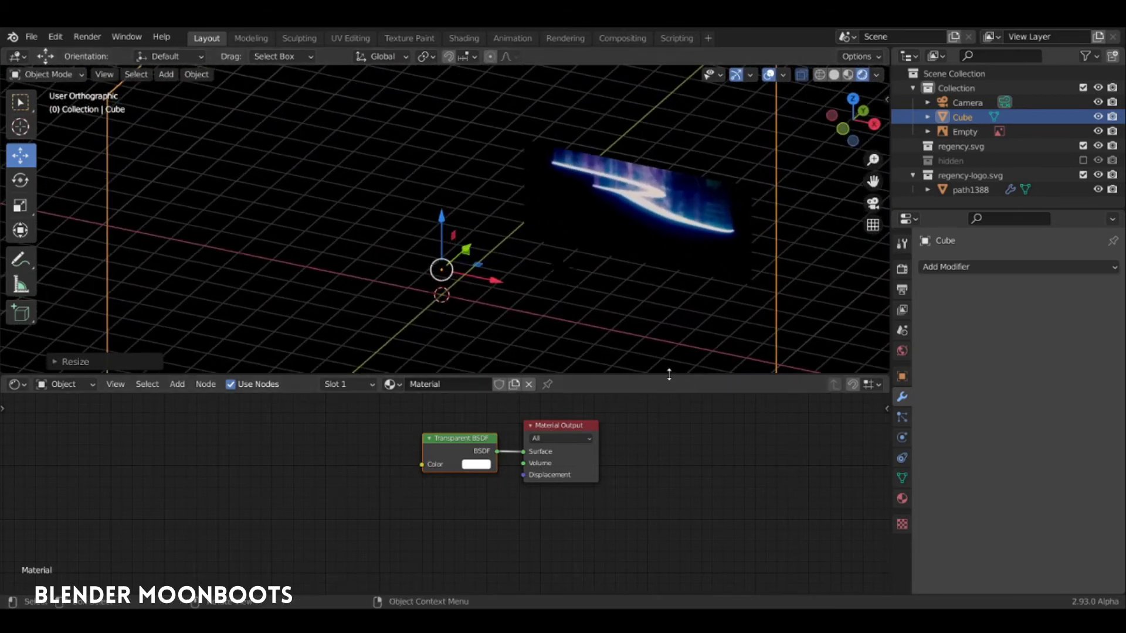
Give the 3D viewport more height and switch the node editor area to the Dope Sheet.
drag(669, 374, 662, 437)
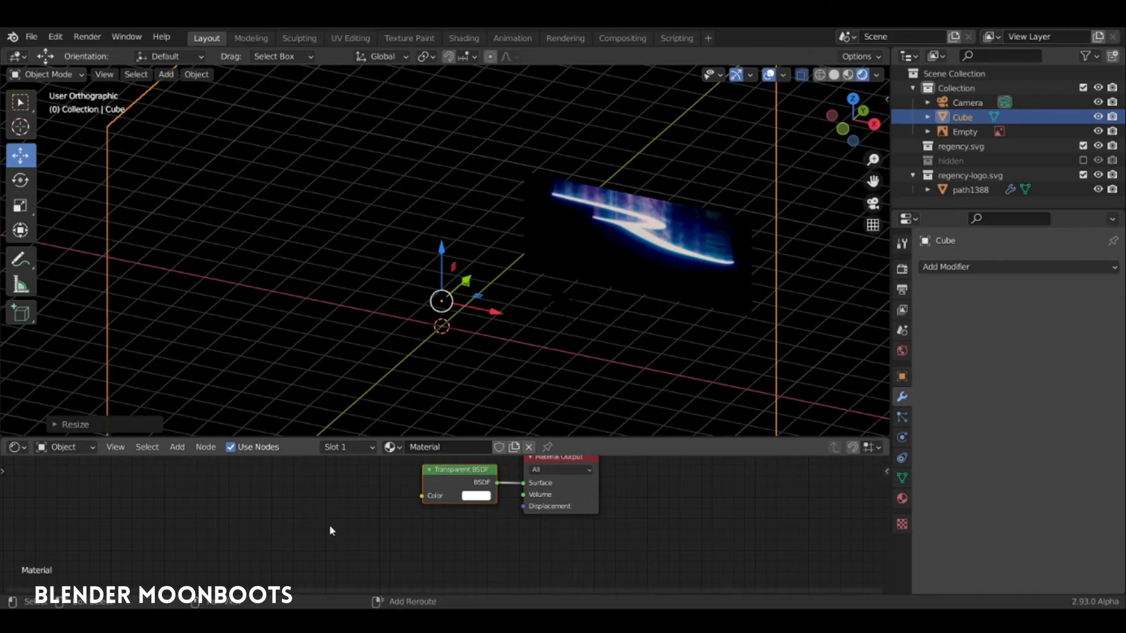
key(shift+F12)
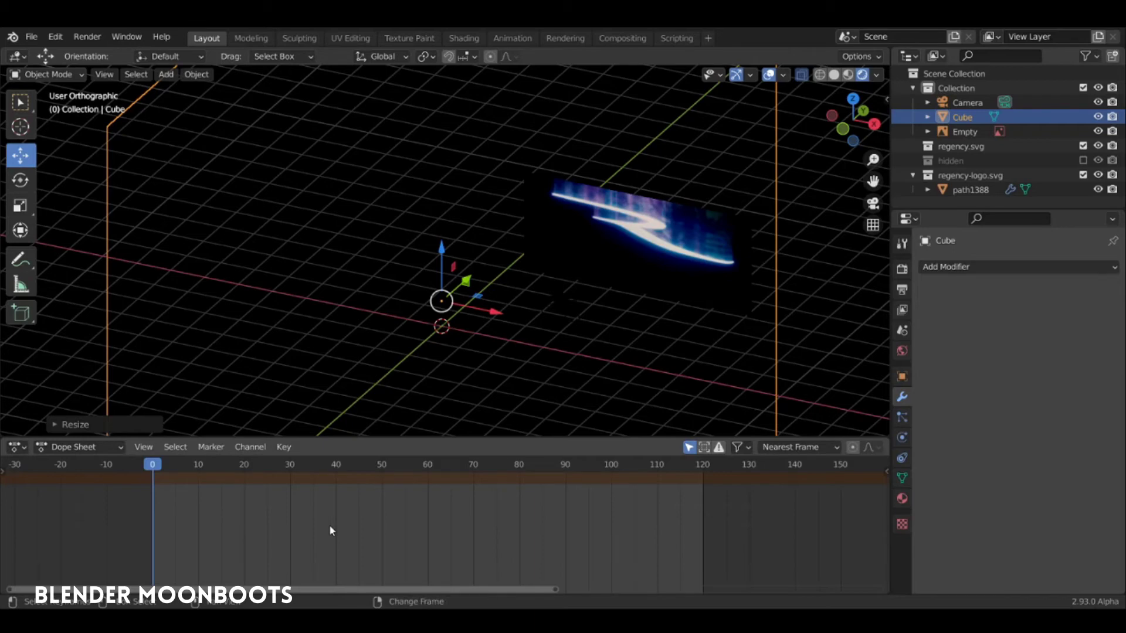
key(shift+F12)
key(shift+F12)
key(shift+F12)
key(shift+F12)
key(ctrl+Tab)
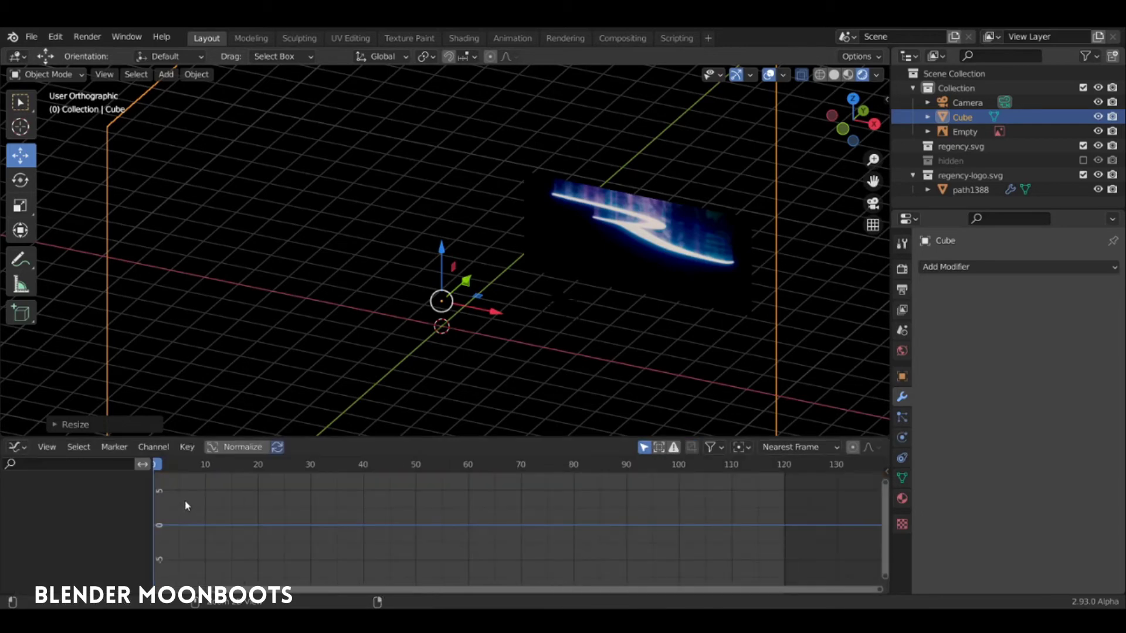
key(ctrl+Tab)
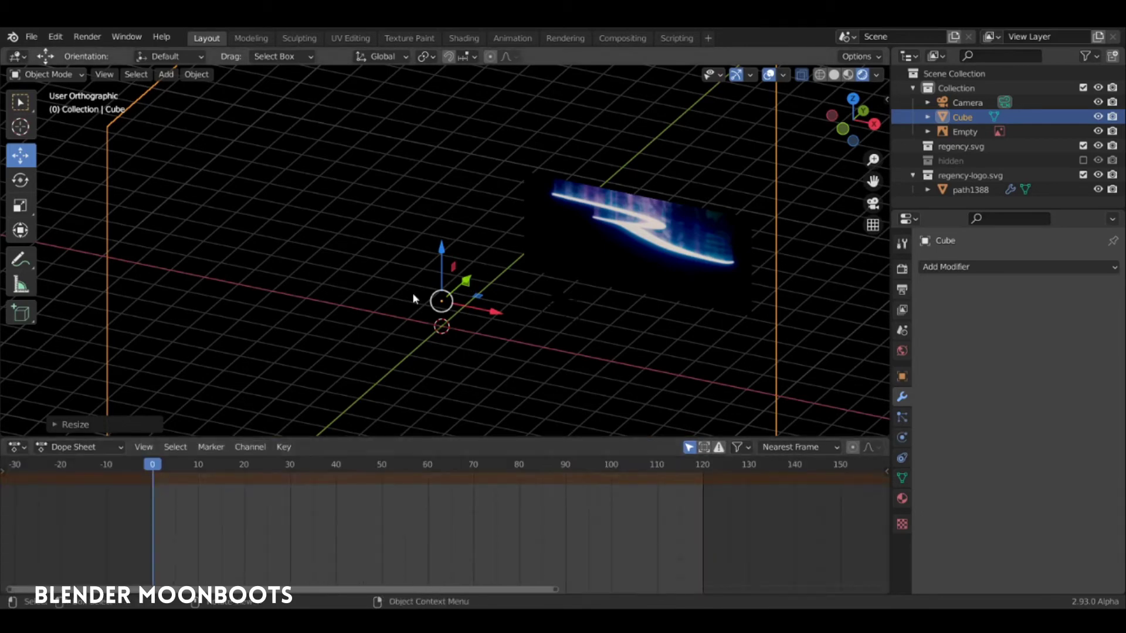
Insert a Location, Rotation & Scale keyframe for the cube at frame 0.
mouse_move(484, 265)
middle_down()
mouse_move(530, 254)
mouse_move(498, 274)
middle_up()
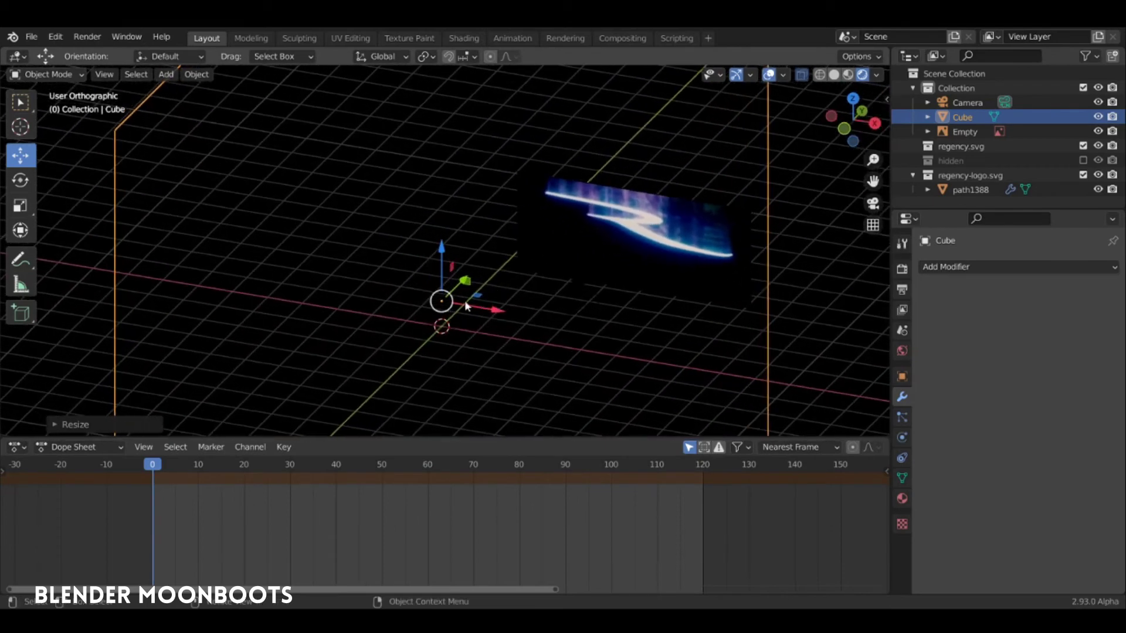
key(i)
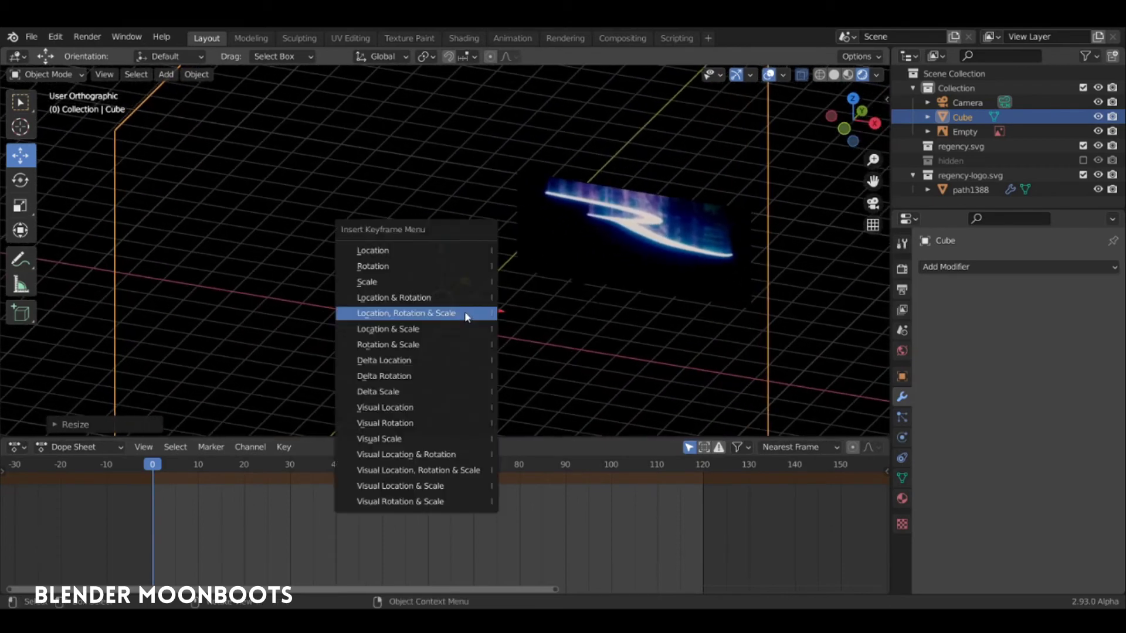
click(435, 314)
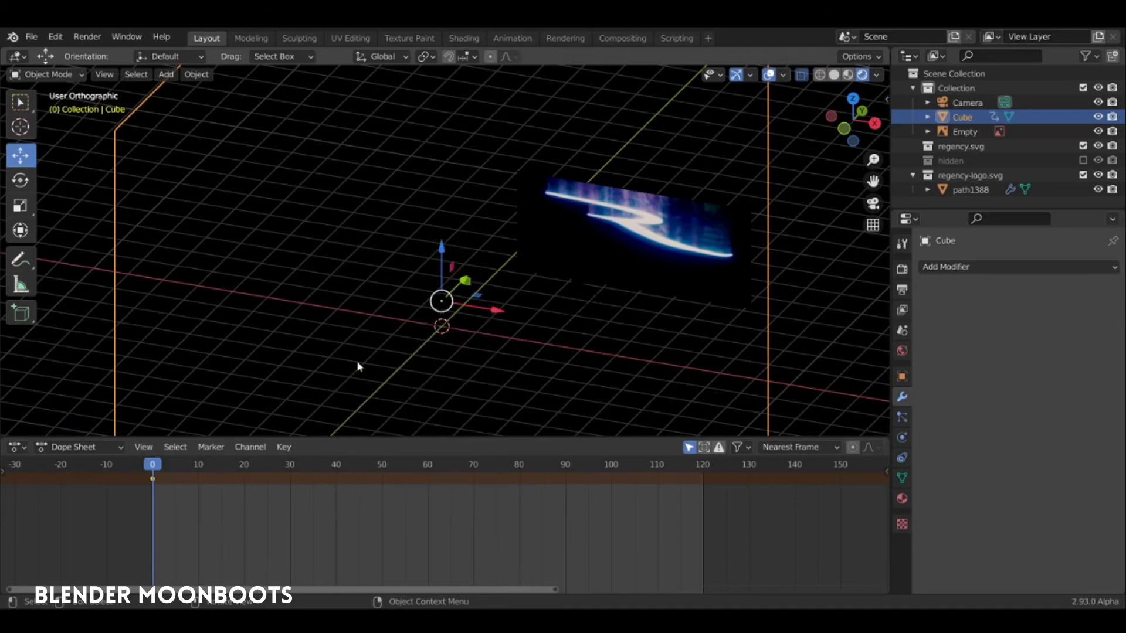
At frame 30, shift the cube along positive X to uncover the logo's end, and rotate it in top view.
drag(154, 466, 292, 464)
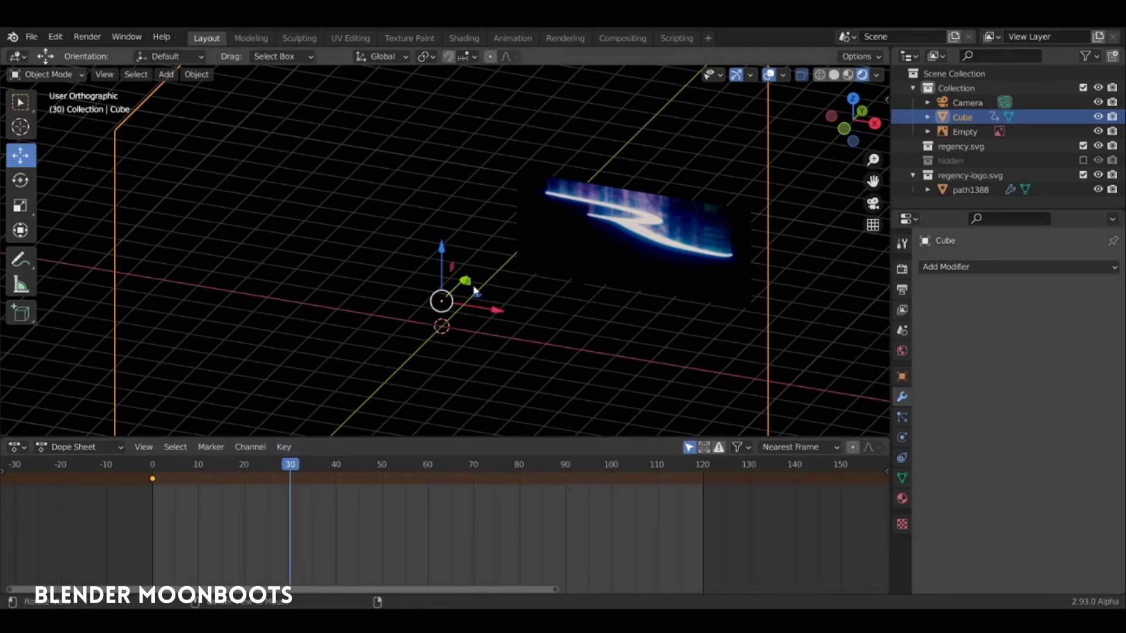
middle_drag(475, 290, 493, 312)
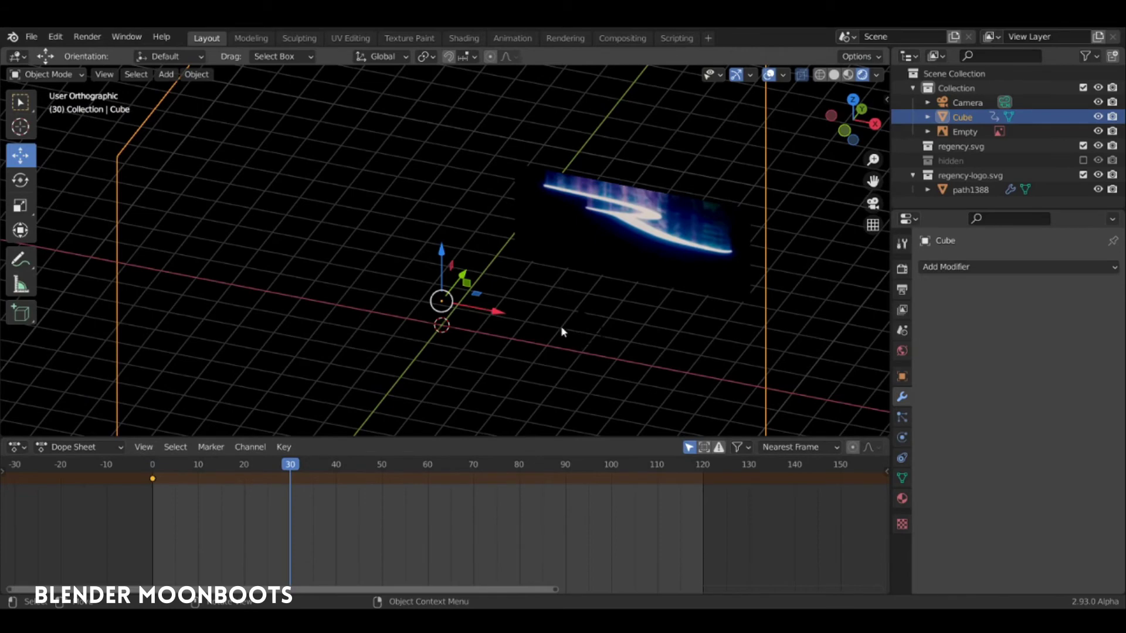
drag(503, 317, 615, 355)
key(KP_7)
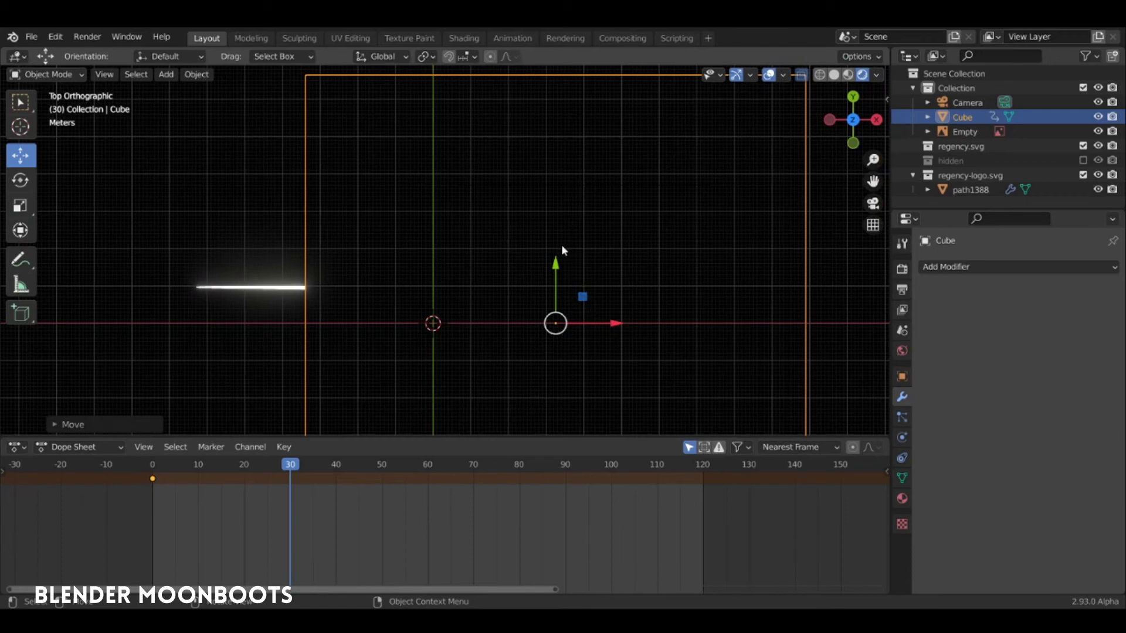
key(r)
click(601, 231)
Rotate the cube further and shift it mainly along negative Y along the logo's curve, then keyframe its transform at frame 30.
key(g)
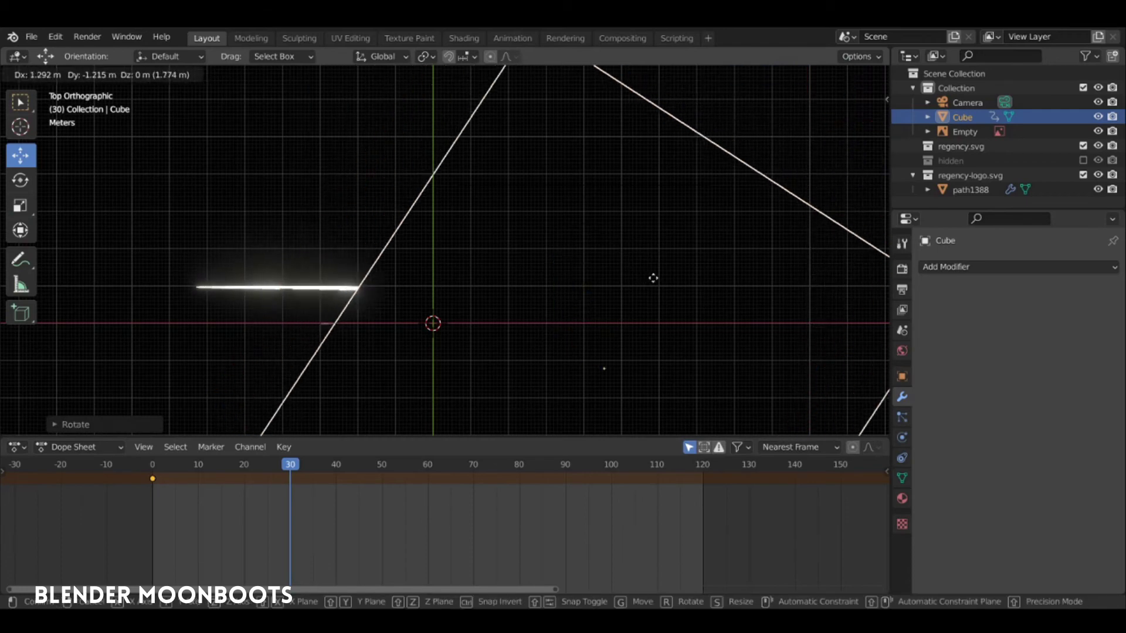
click(625, 280)
key(r)
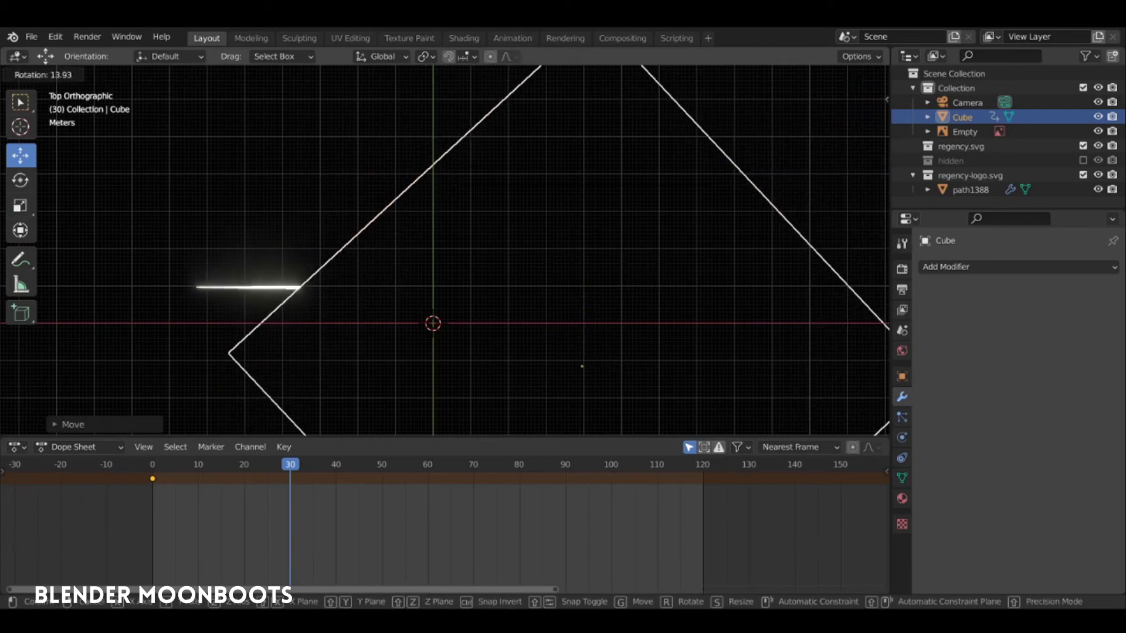
click(660, 269)
key(g)
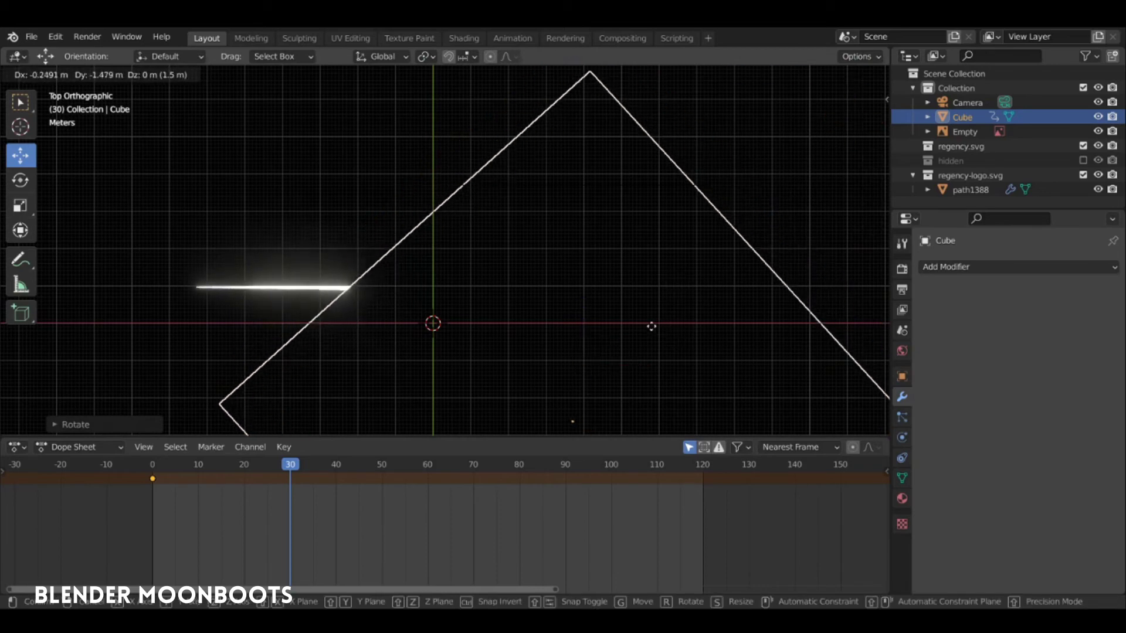
click(652, 328)
key(i)
click(631, 325)
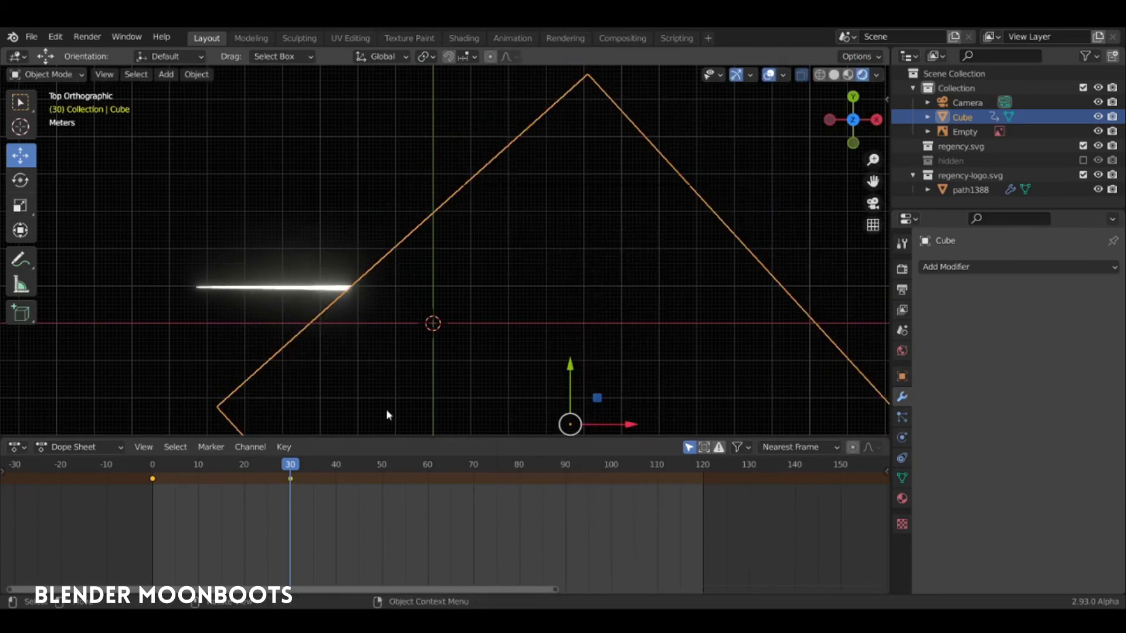
Play the animation from the first frame to check the cube's motion between its first two keyframes.
key(shift+Left)
key(space)
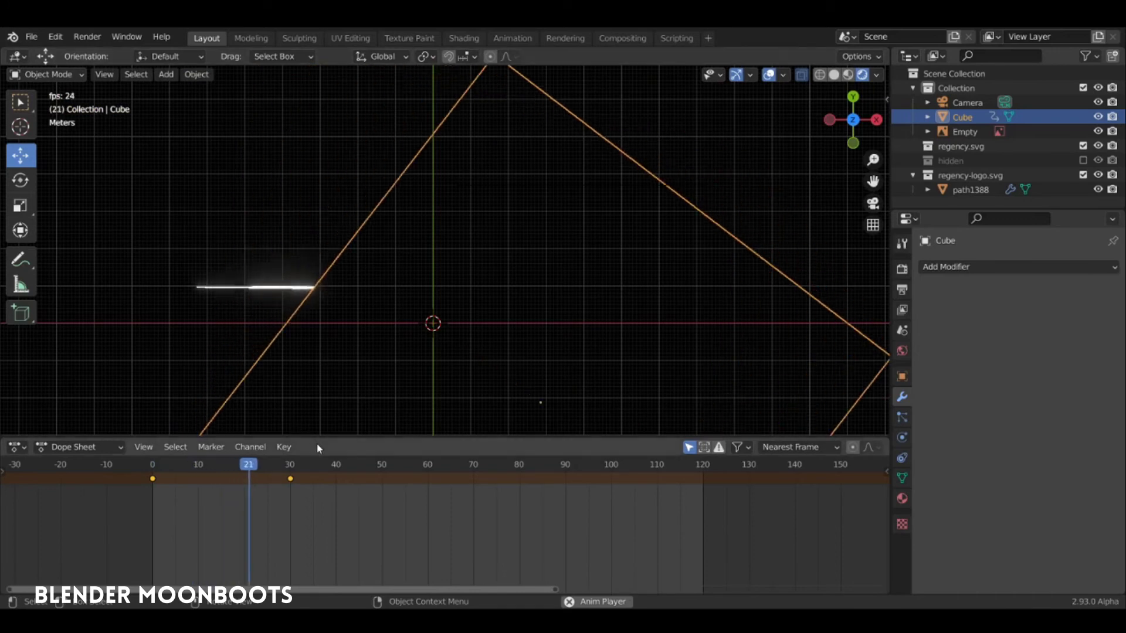
key(space)
At frame 50, rotate the cube to a flatter angle, move it about 3.6 m toward negative X and Y, and keyframe its transform.
drag(327, 466, 378, 475)
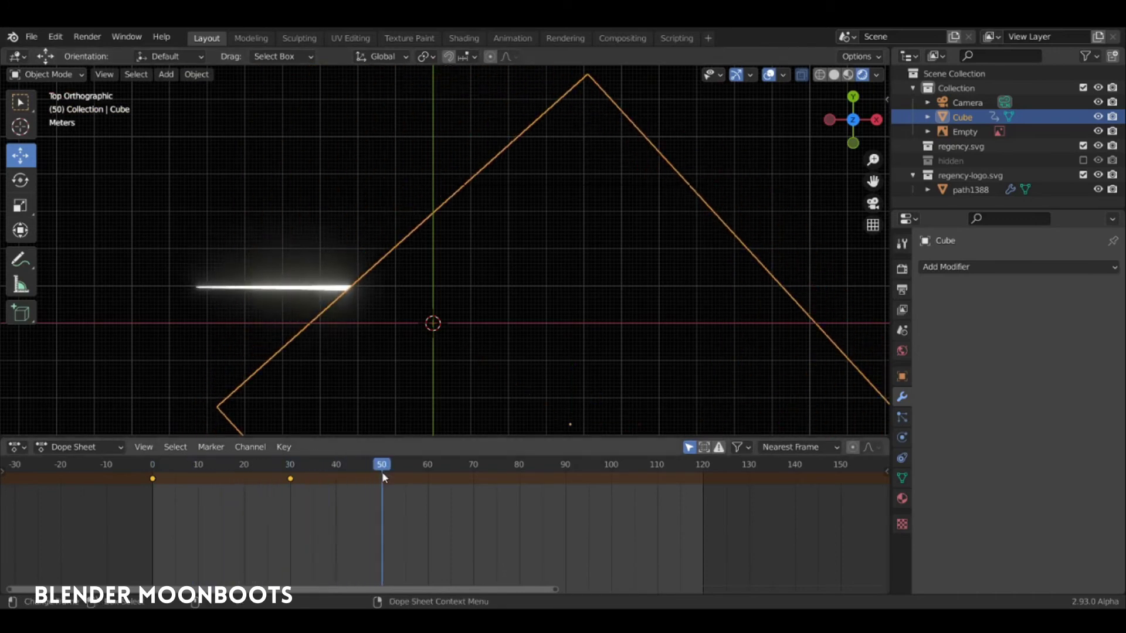
key(r)
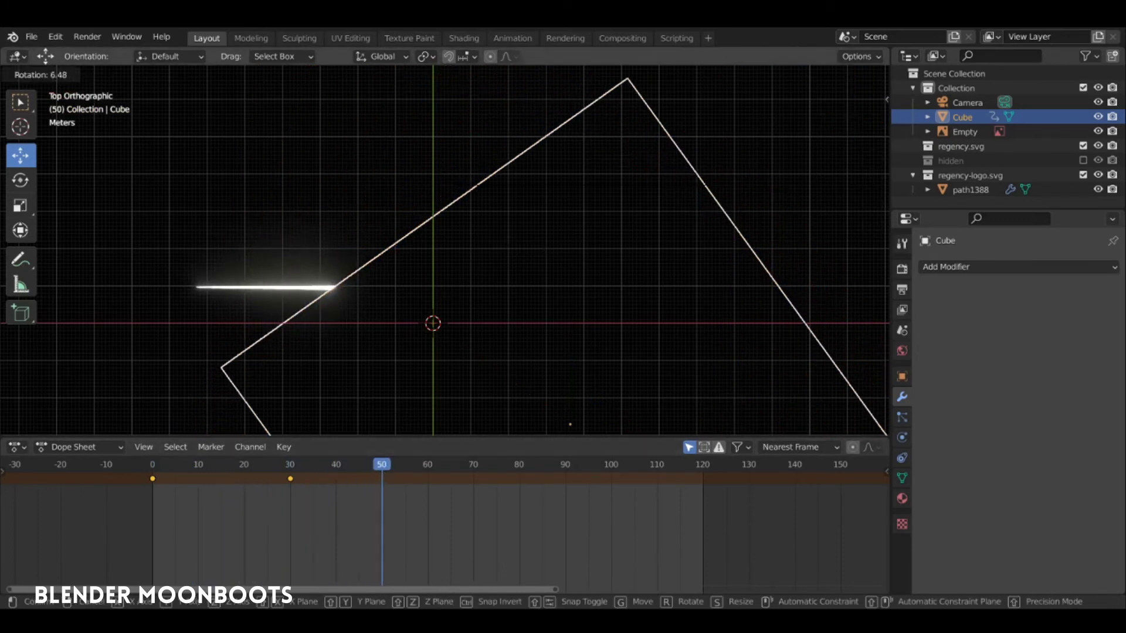
click(631, 255)
key(g)
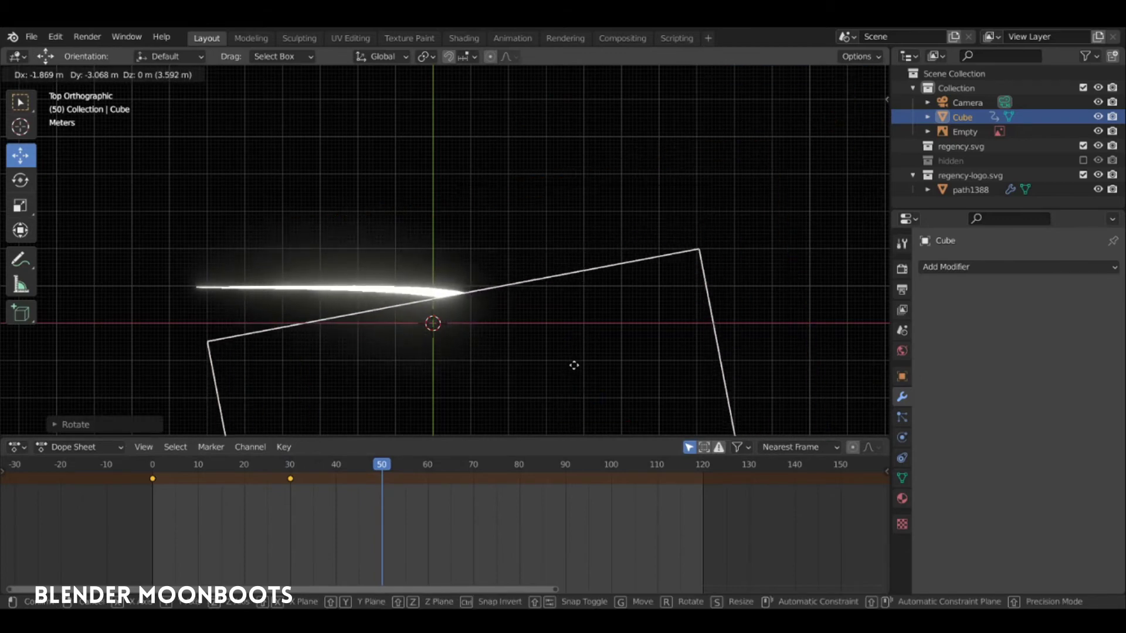
click(573, 361)
key(i)
click(566, 365)
Play the animation in an angled view to check how the logo is revealed up to the frame 50 keyframe.
middle_drag(535, 370, 347, 396)
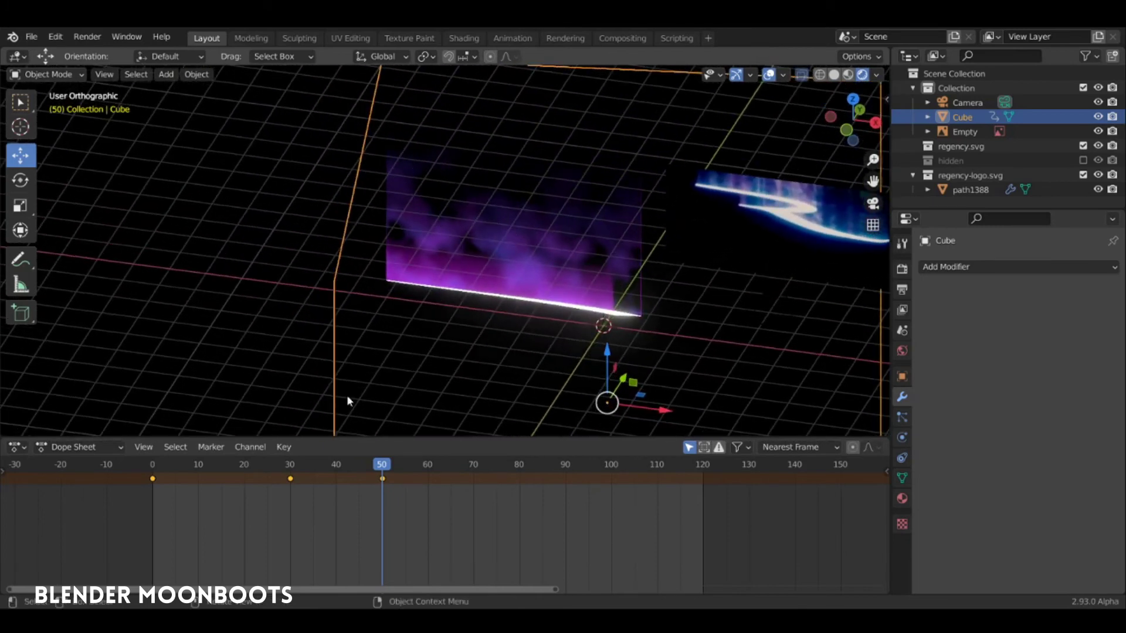
key(space)
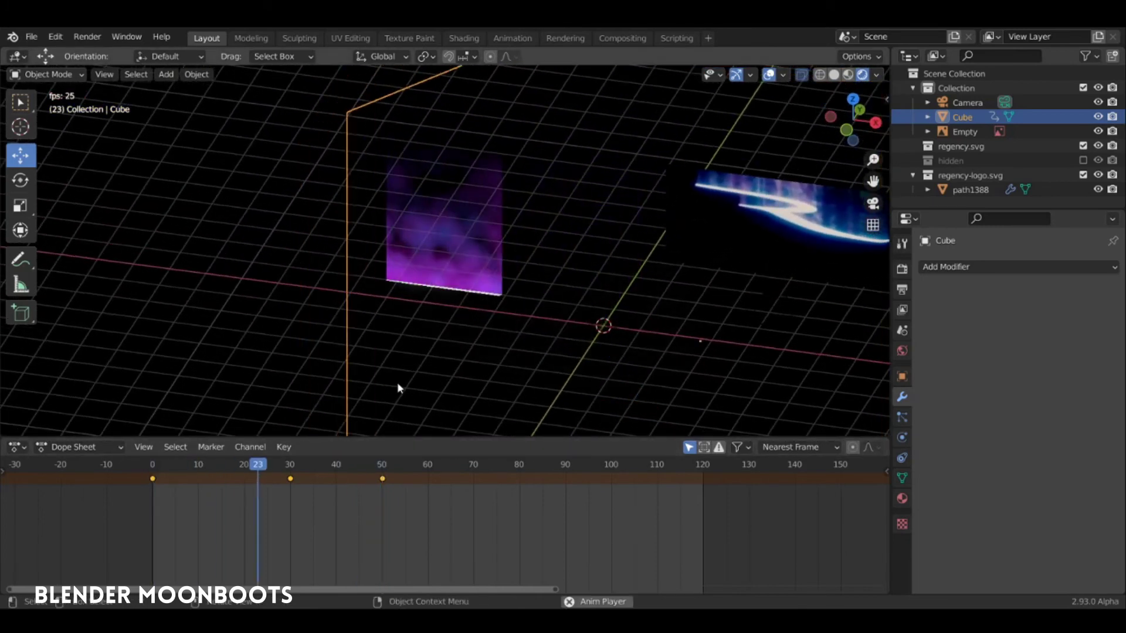
key(space)
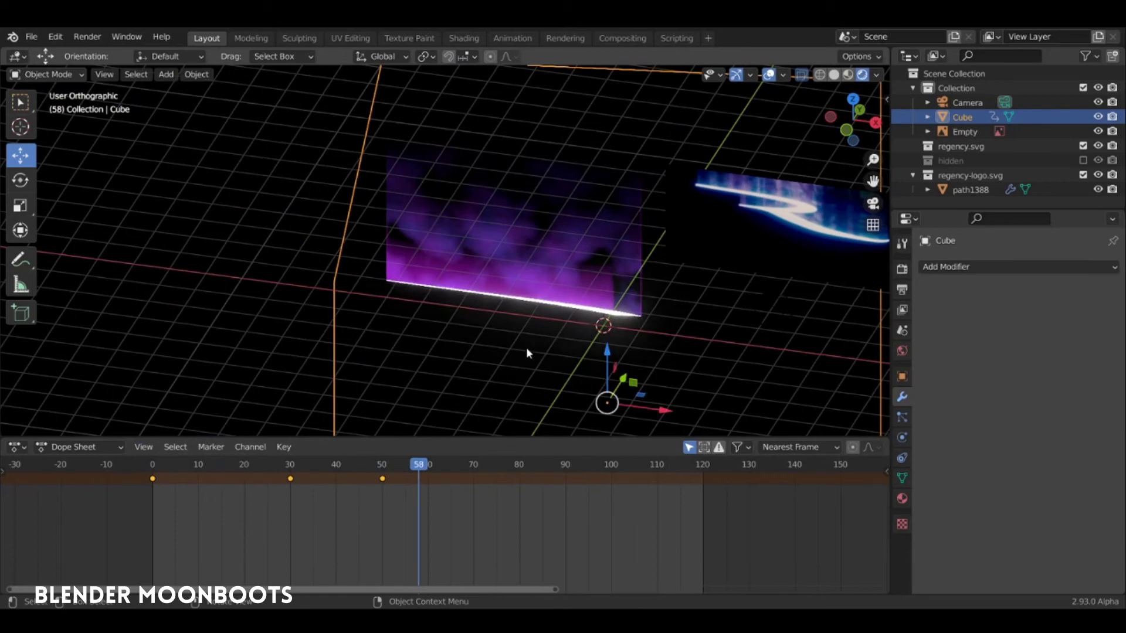
At frame 70, shift the cube toward negative X and Y and rotate its cutting edge nearly parallel to the X axis.
drag(443, 466, 475, 473)
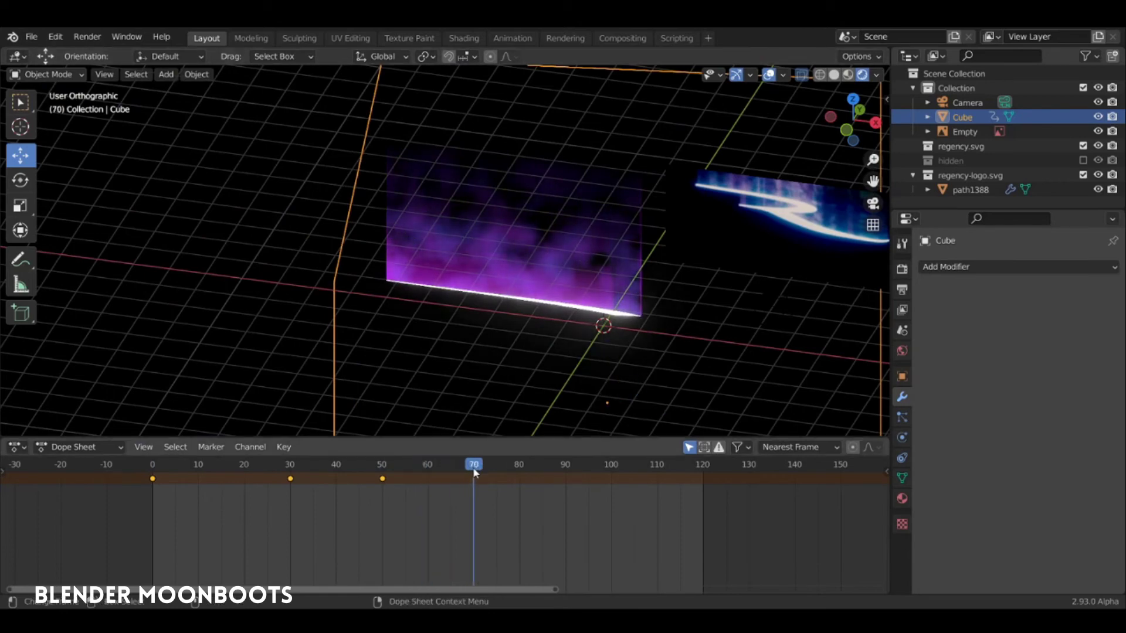
key(KP_7)
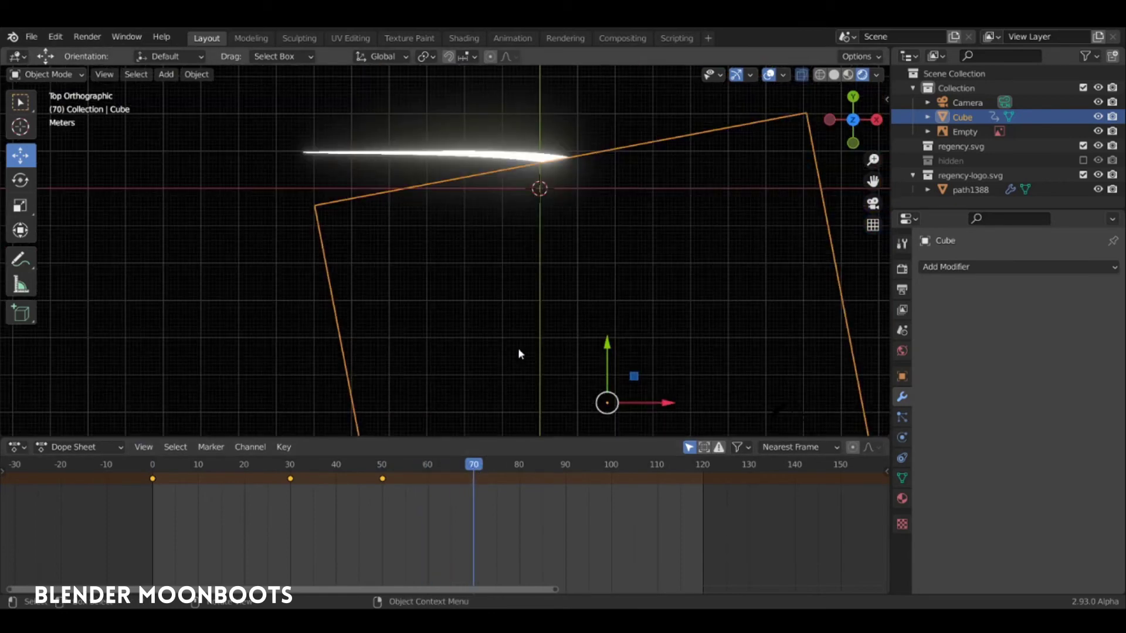
key(r)
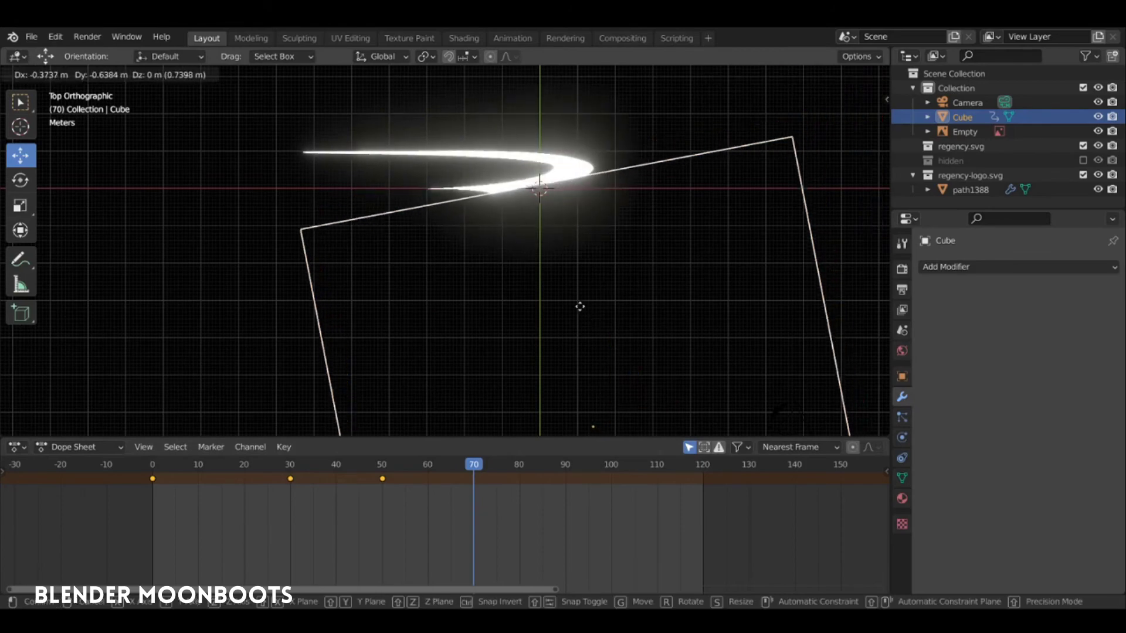
key(Escape)
key(r)
click(652, 185)
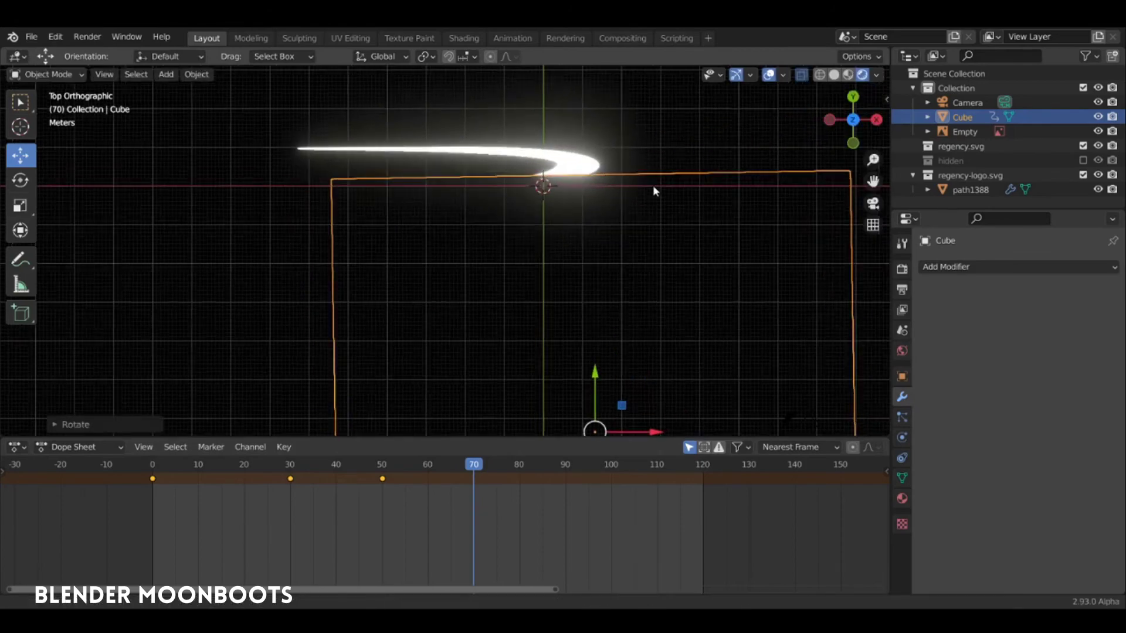
Move the cube about 0.5 m, mainly toward negative X, in top view and keyframe its location, rotation and scale at frame 70.
scroll(579, 279, up, 3)
alt+drag(573, 308, 579, 317)
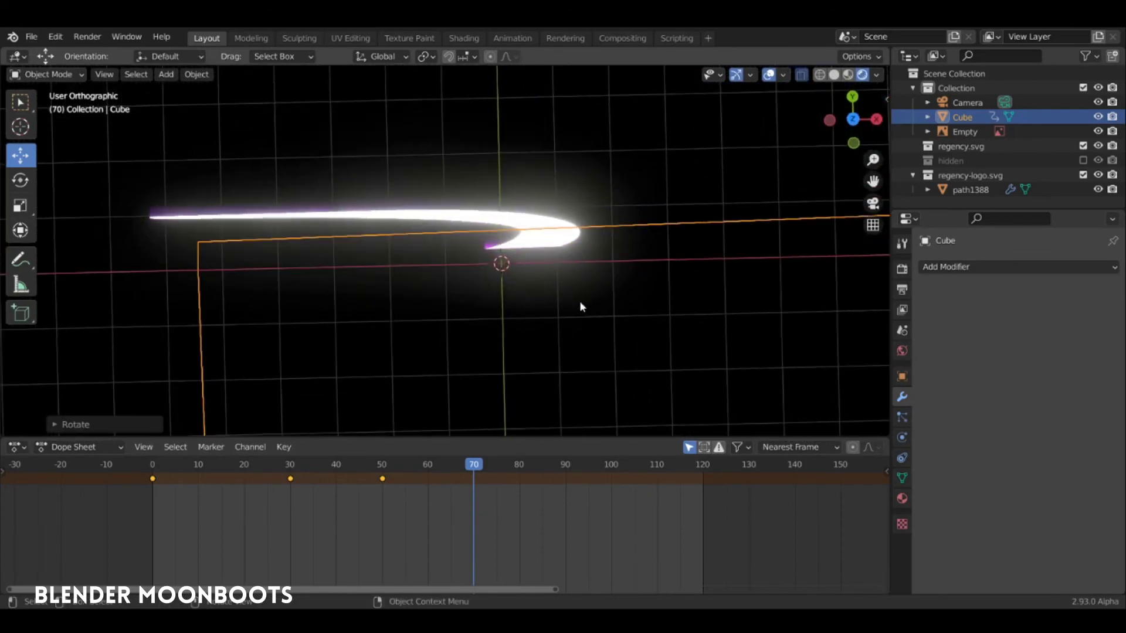
key(KP_7)
key(g)
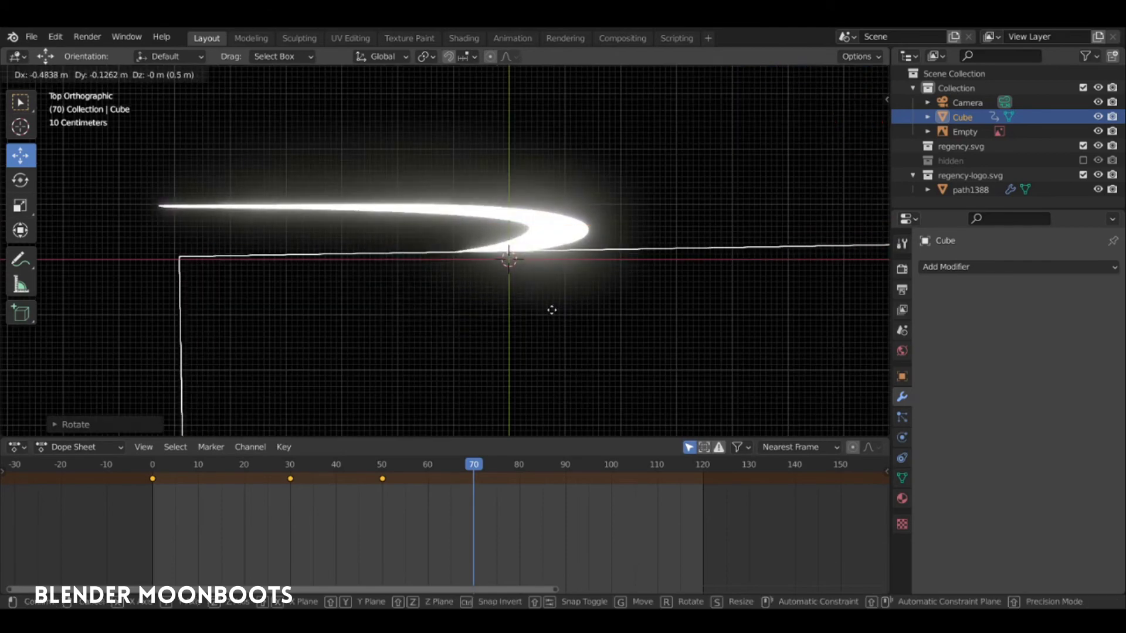
click(549, 310)
key(i)
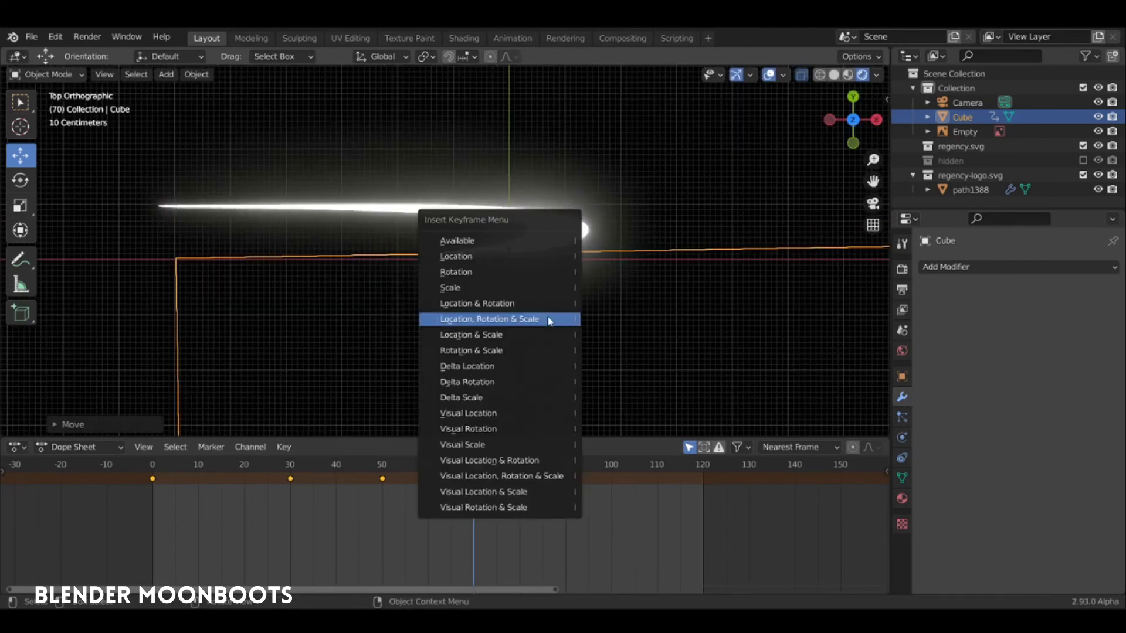
click(548, 318)
Play the animation from the first frame to check the reveal up to the frame 70 keyframe.
drag(462, 464, 142, 452)
key(space)
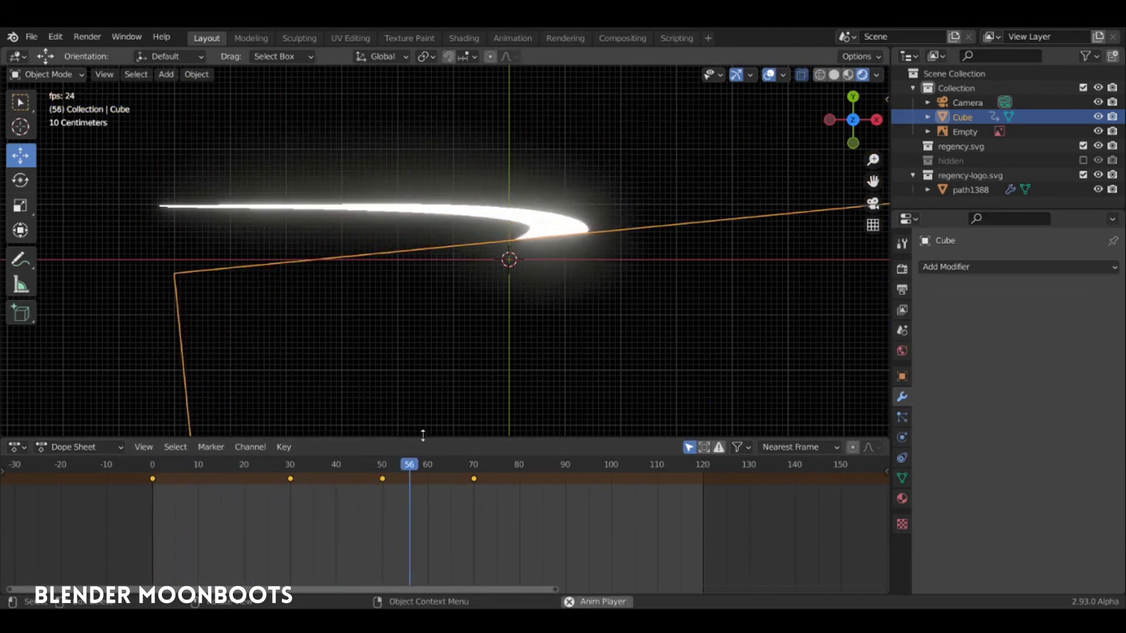
key(space)
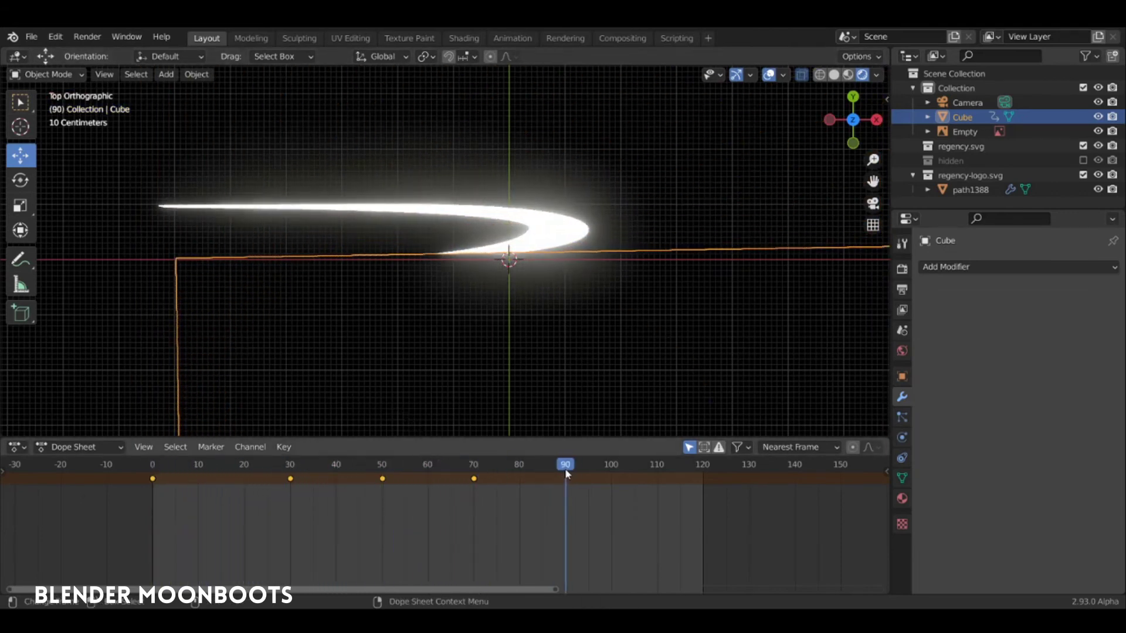
At frame 90, rotate the cube, move it about 2.3 m mainly toward positive X past the lower stroke's bend, readjust its angle and keyframe its transform.
key(r)
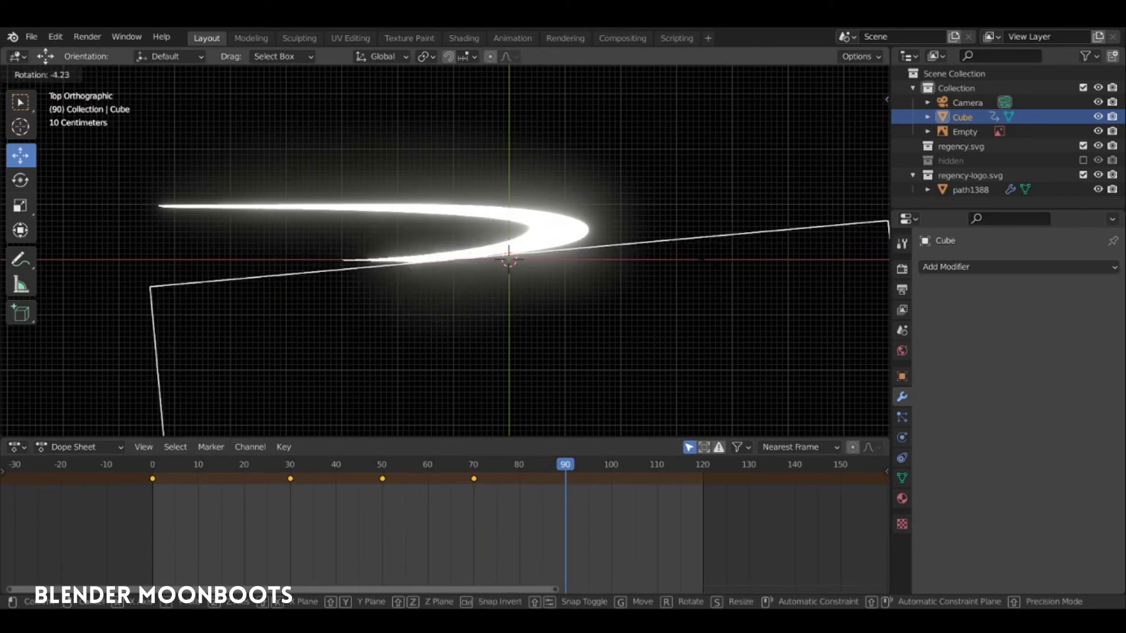
click(666, 231)
key(g)
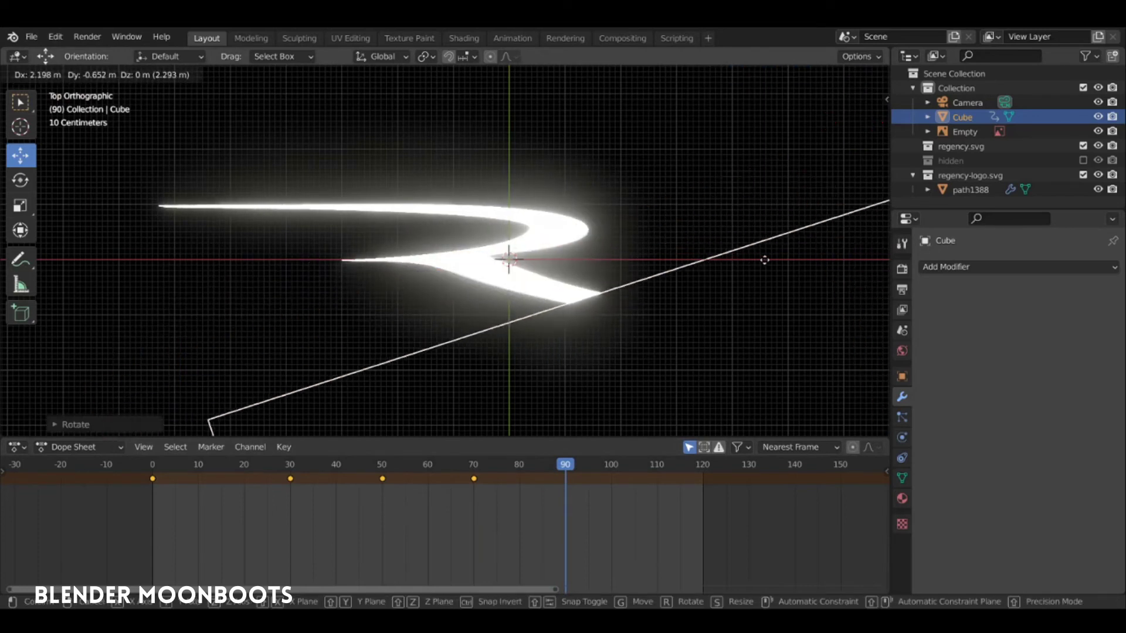
click(764, 259)
key(r)
click(765, 268)
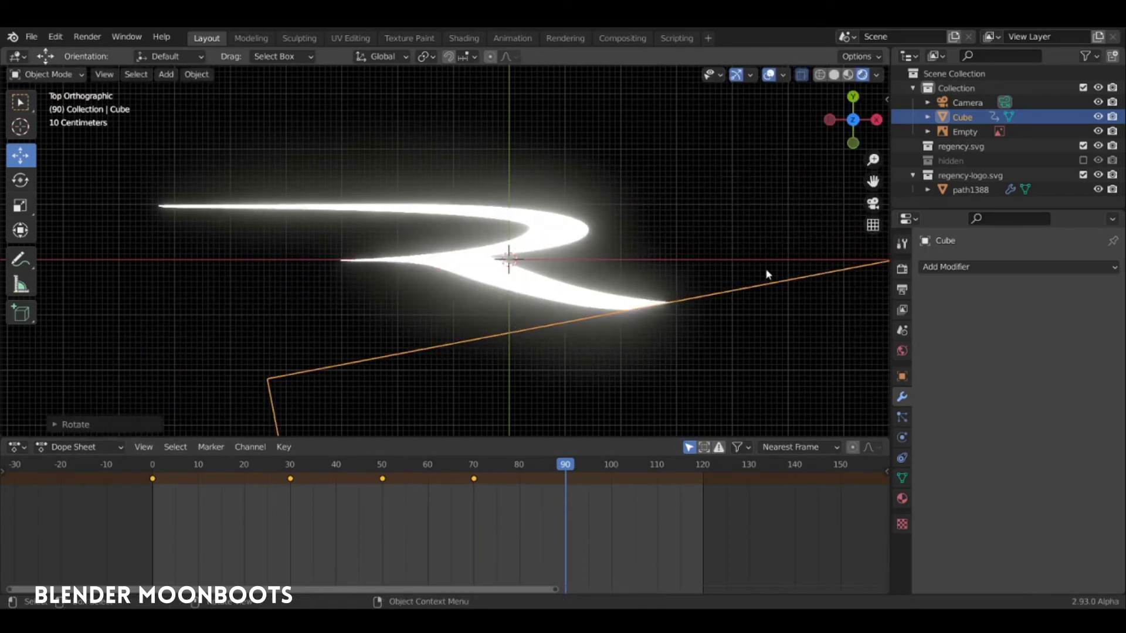
key(i)
click(674, 307)
At frame 110, move the cube about 2.6 m toward positive X, rotate it to a steep diagonal across the lower stroke and keyframe its transform.
shift+middle_drag(674, 307, 377, 251)
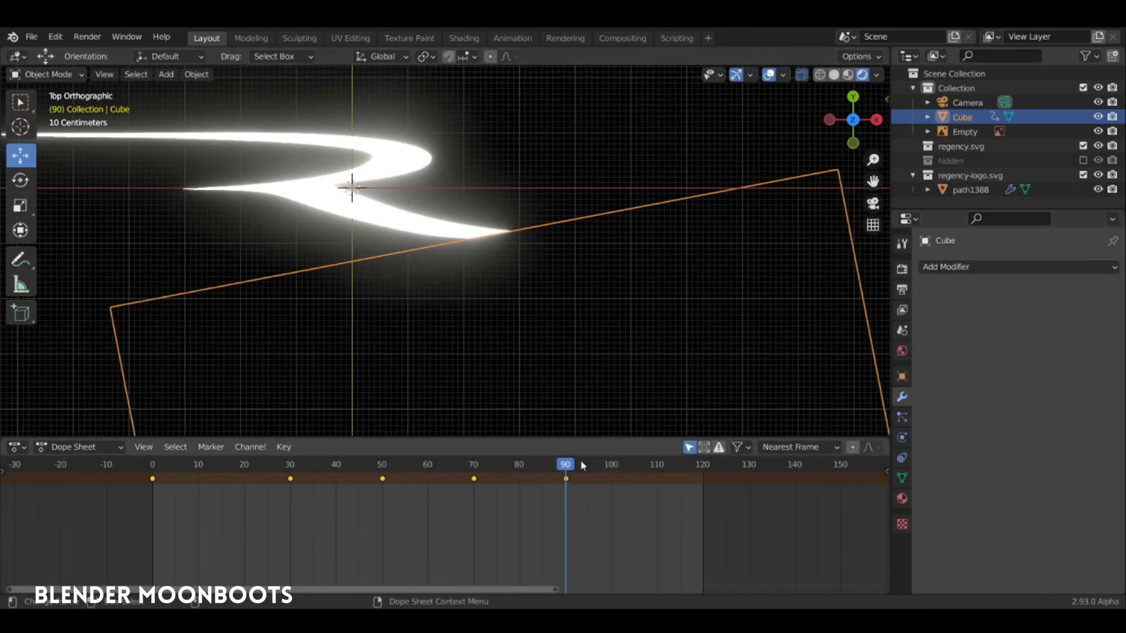
drag(666, 478, 658, 480)
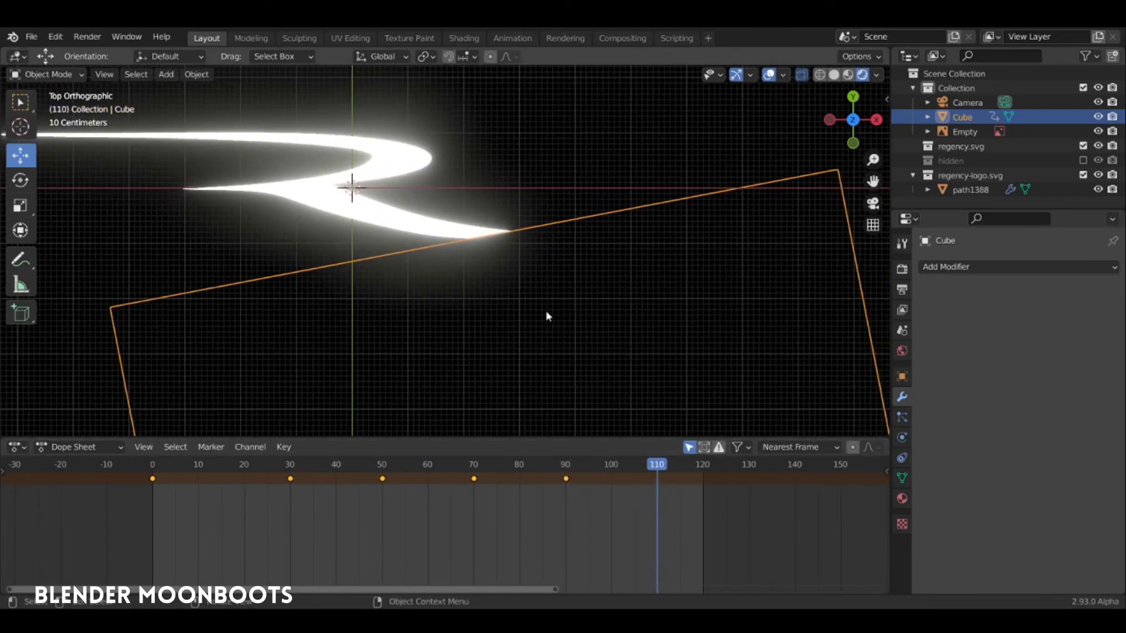
key(g)
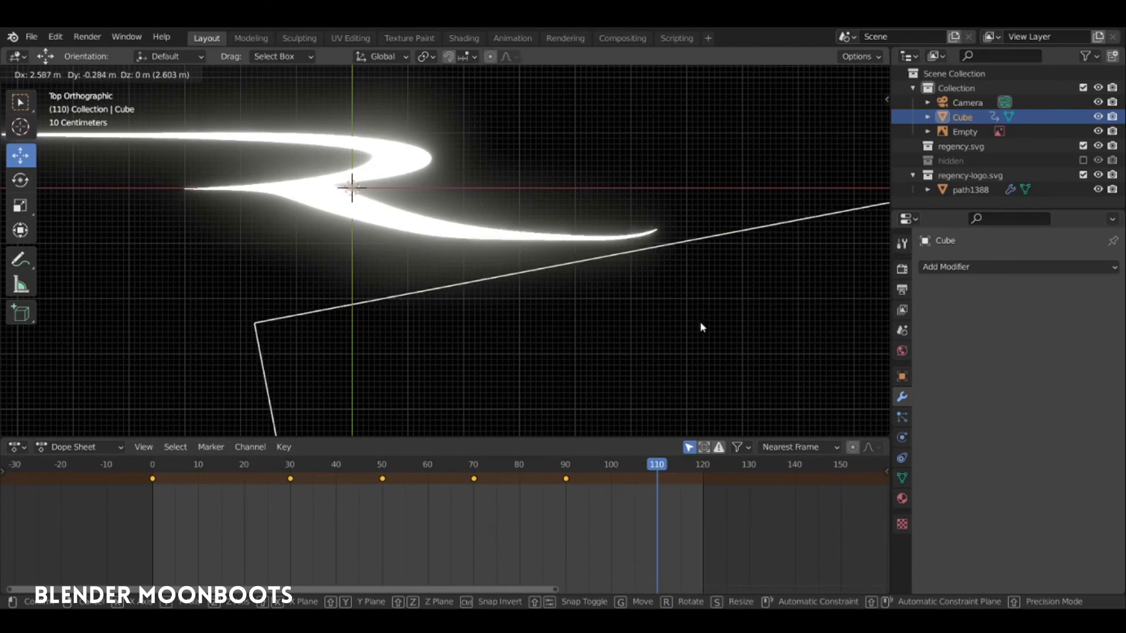
click(698, 322)
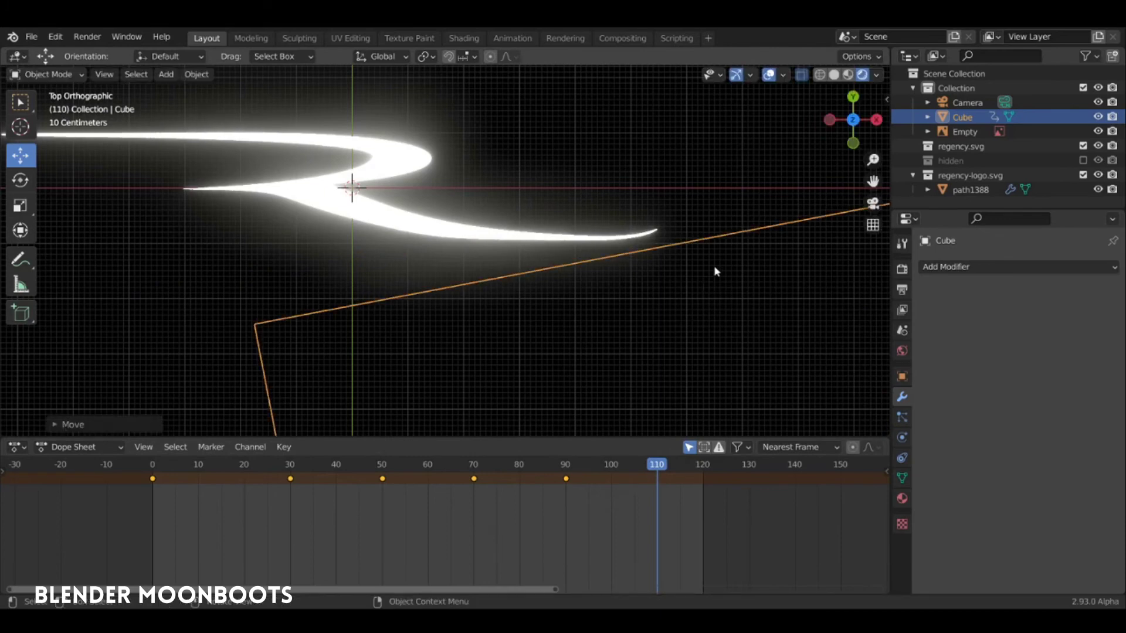
key(r)
click(646, 318)
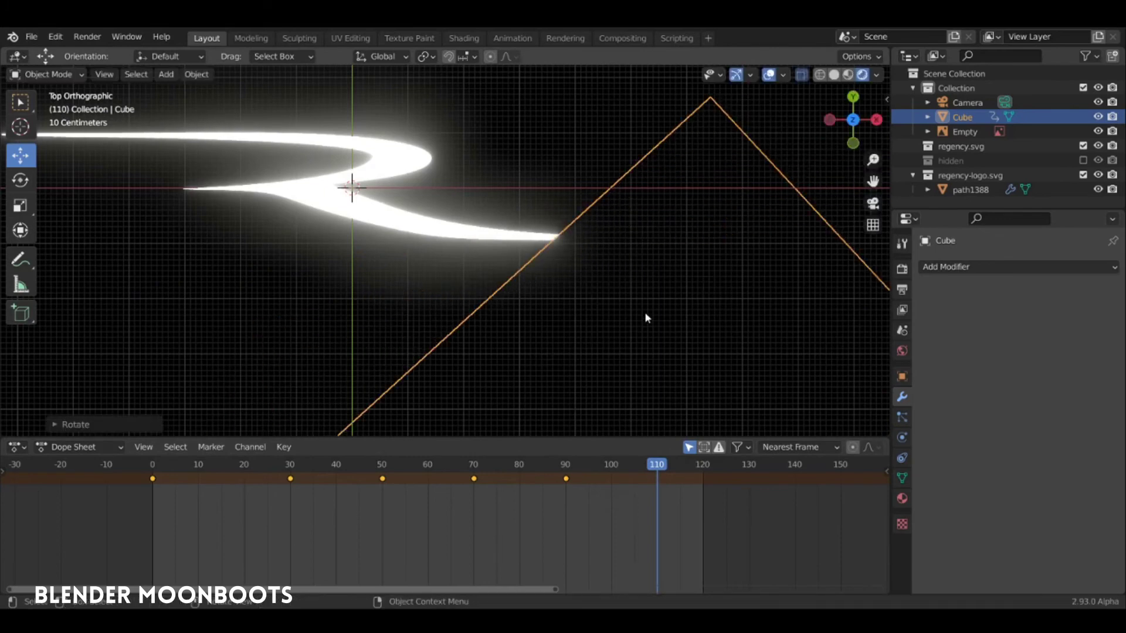
key(i)
click(645, 297)
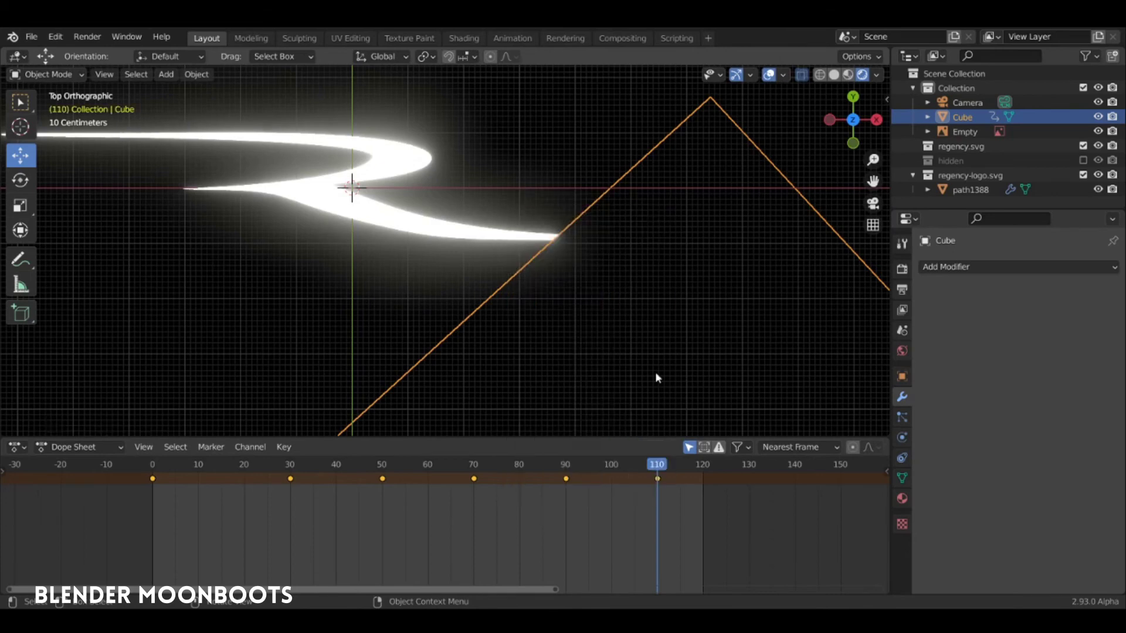
At frame 120, move the cube further toward positive X past the logo's tip and keyframe its location, rotation and scale.
click(705, 467)
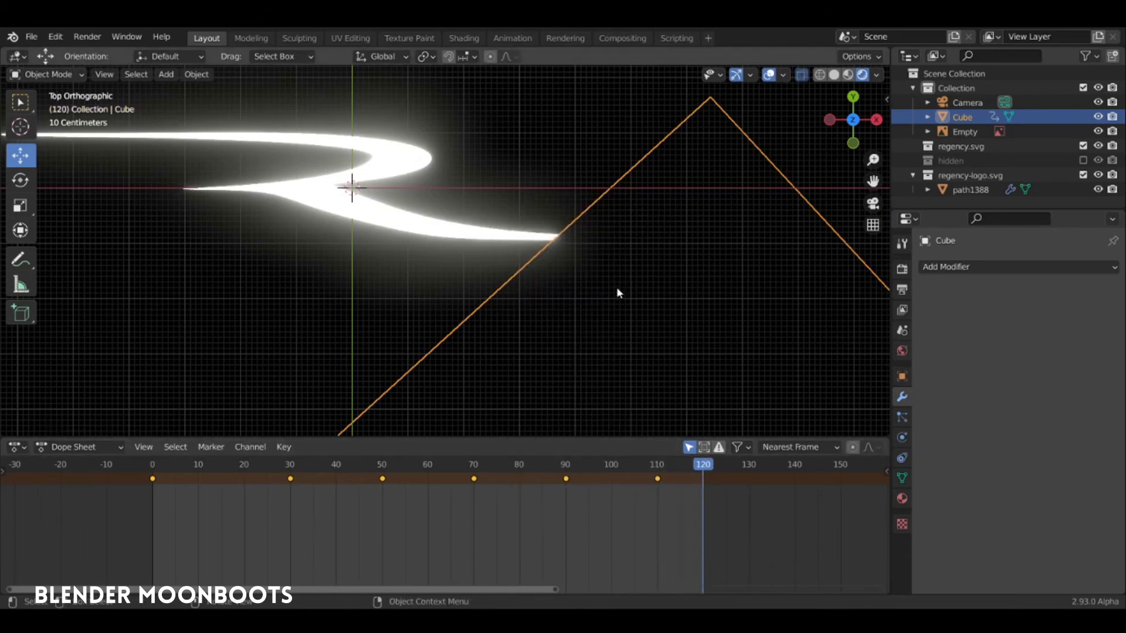
key(g)
click(755, 286)
key(i)
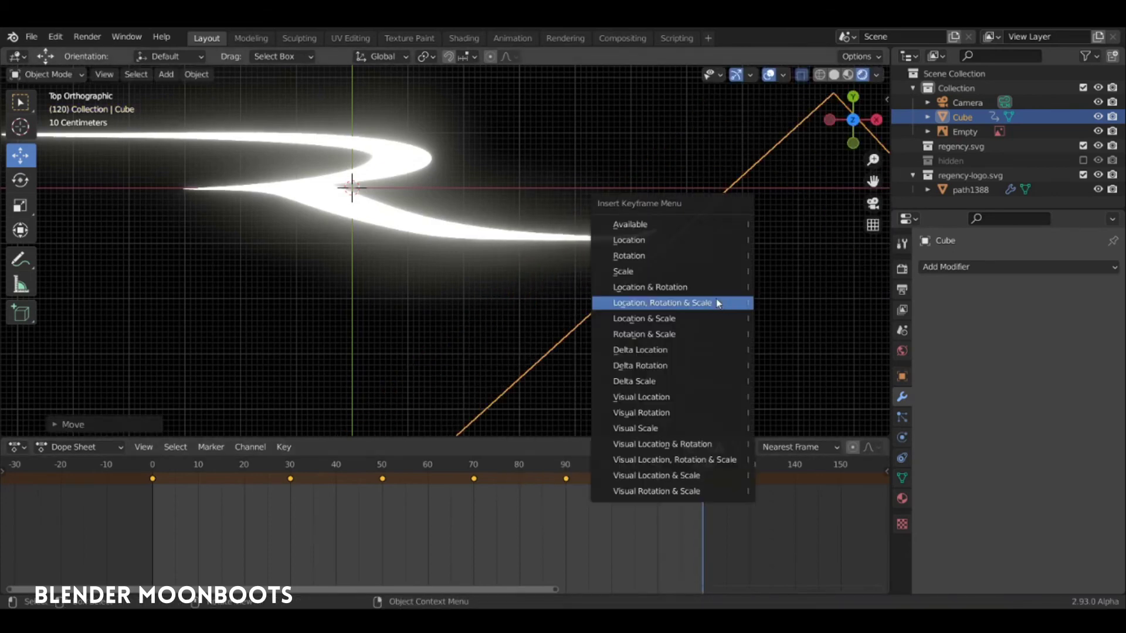
click(716, 300)
Play the animation from the first frame in an angled view to check the complete logo reveal.
middle_drag(716, 299, 501, 261)
key(shift+Left)
key(space)
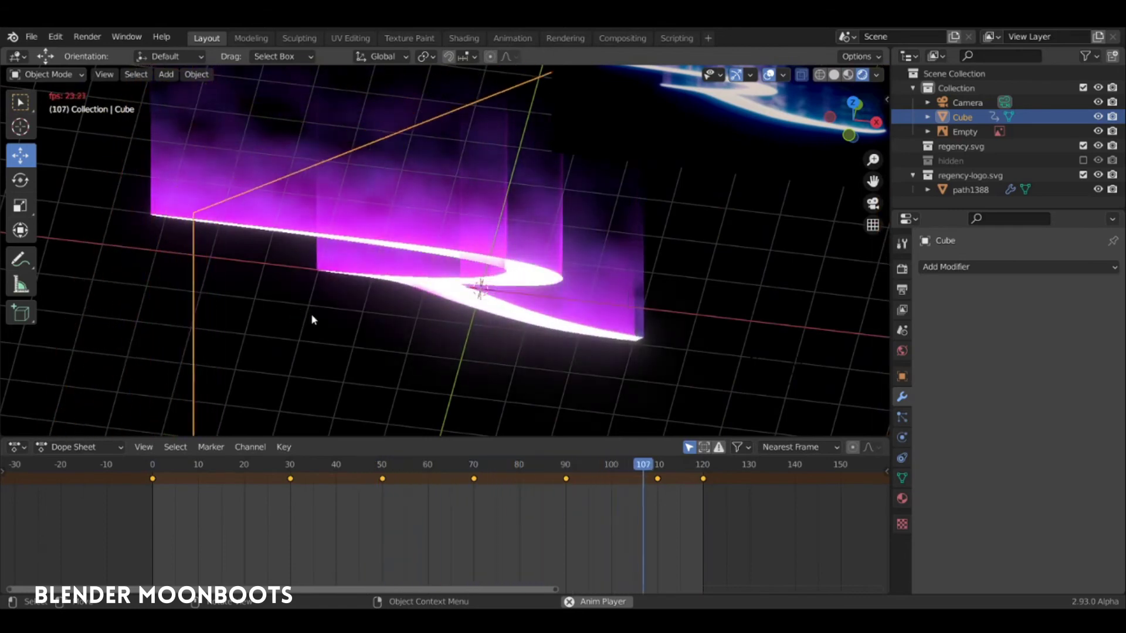
key(Escape)
Delete the cube's keyframe at frame 110 and replay the end of the reveal and the animation from frame 0.
drag(551, 464, 649, 482)
click(603, 479)
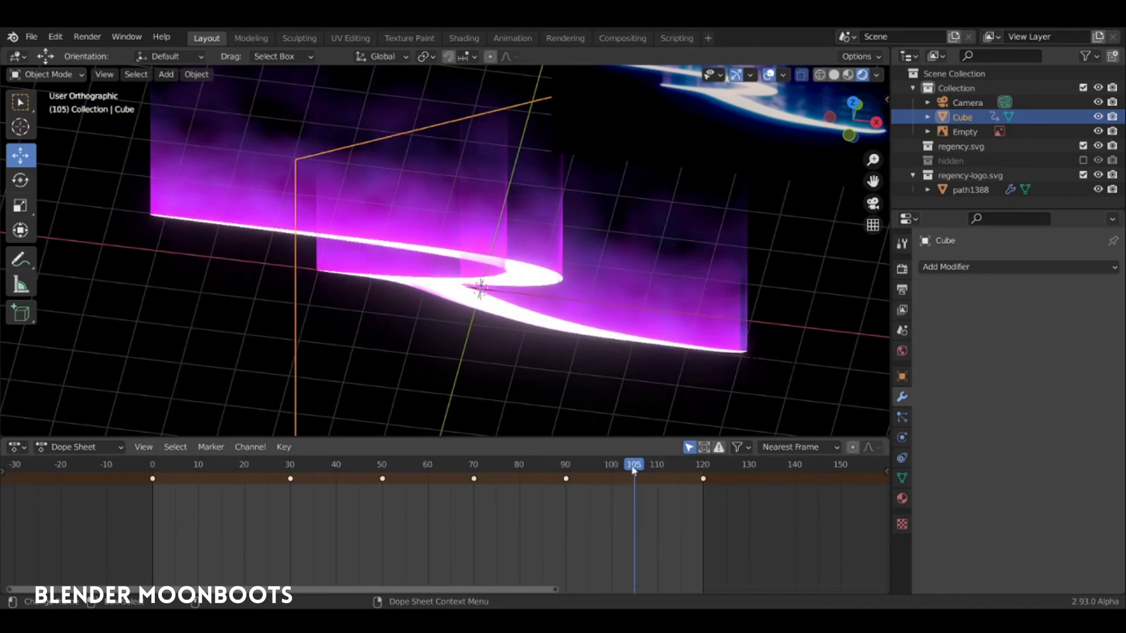
click(590, 465)
key(space)
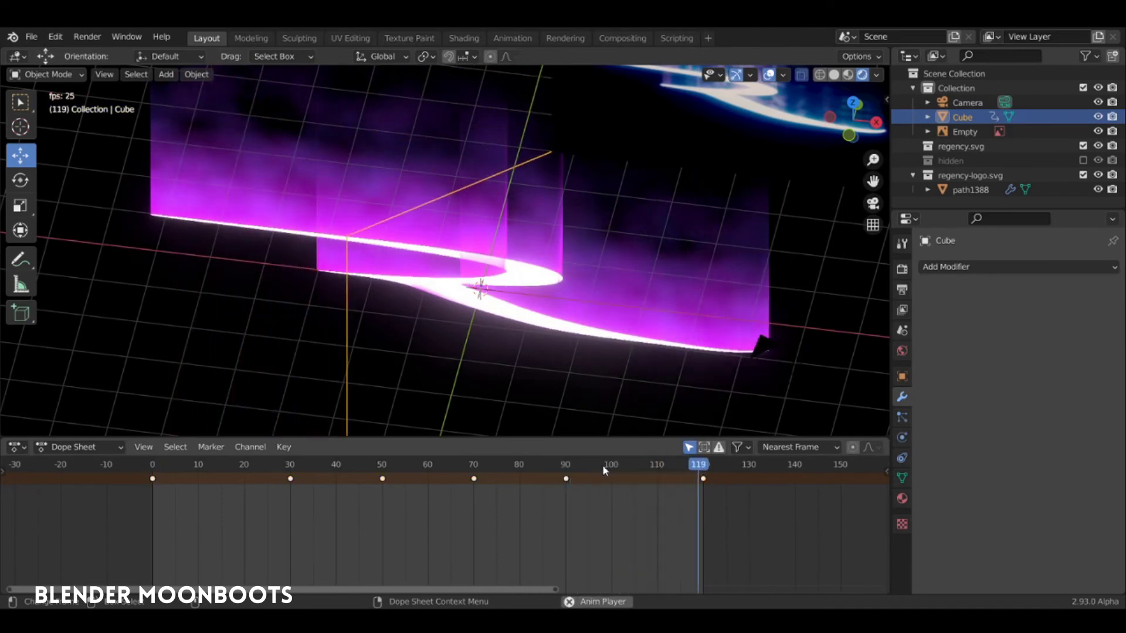
key(space)
drag(569, 467, 151, 462)
key(space)
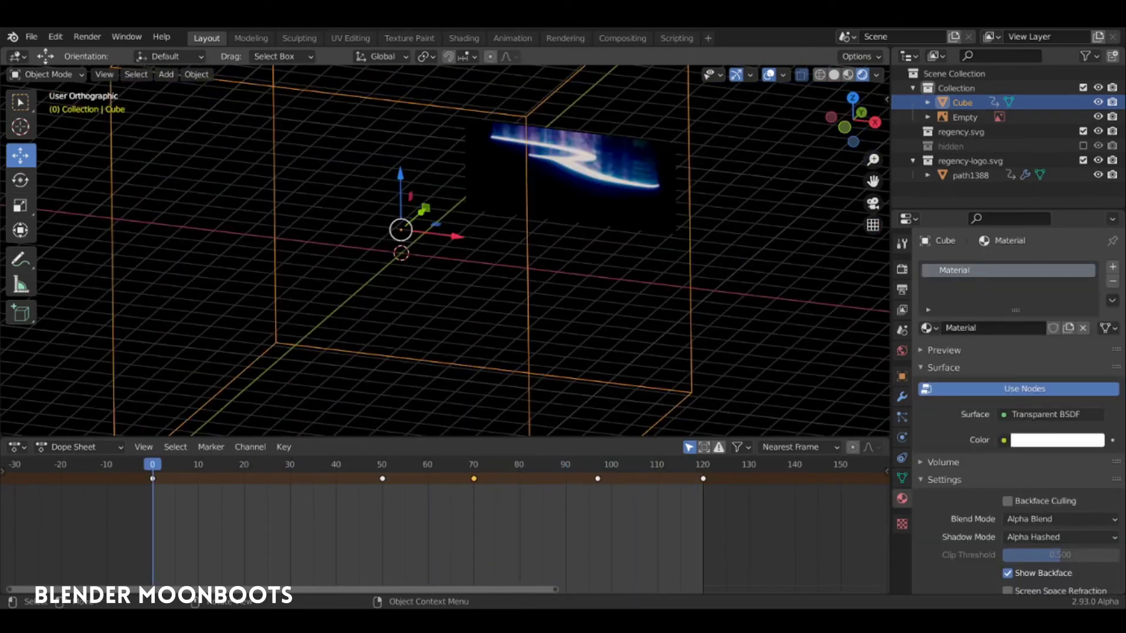
Deselect the cube, switch the viewport to solid shading and add a new camera at the world origin.
click(289, 302)
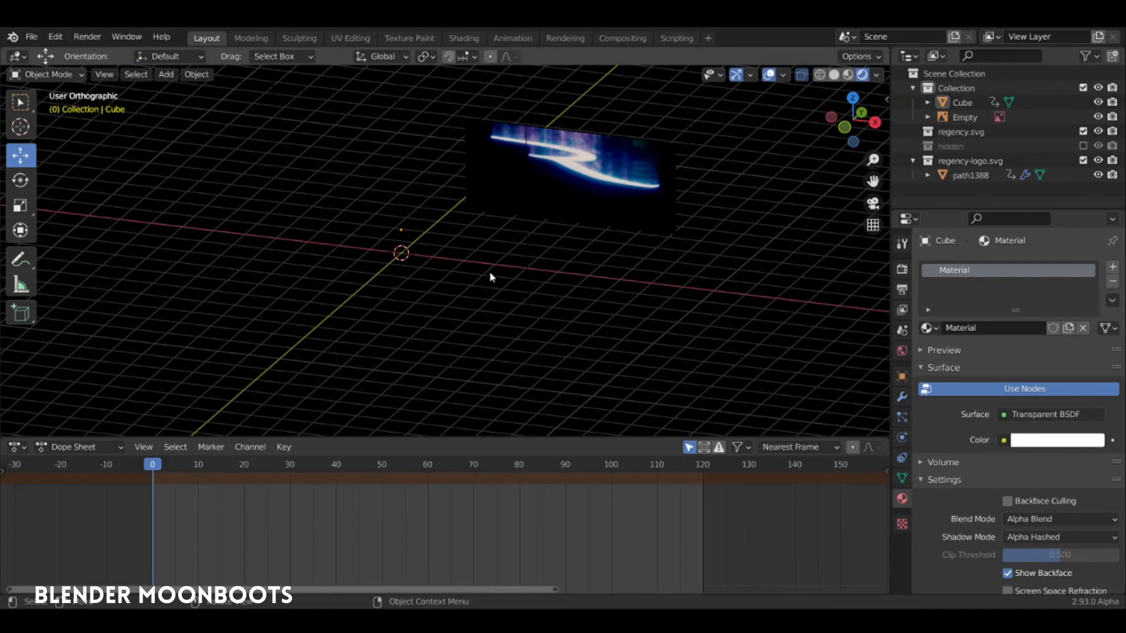
key(z)
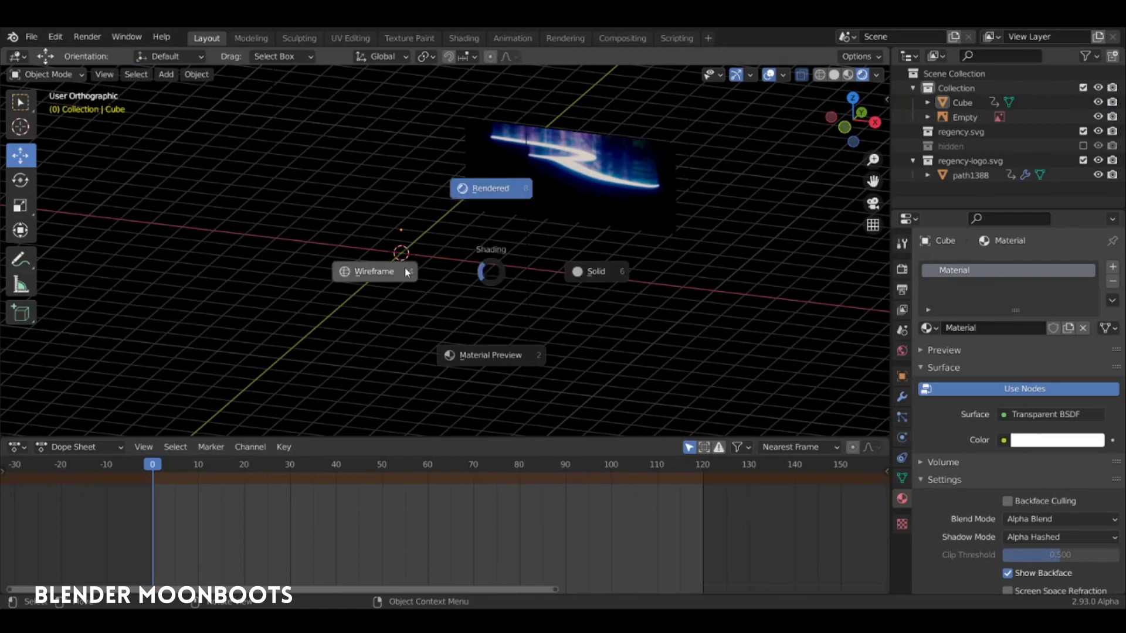
click(566, 271)
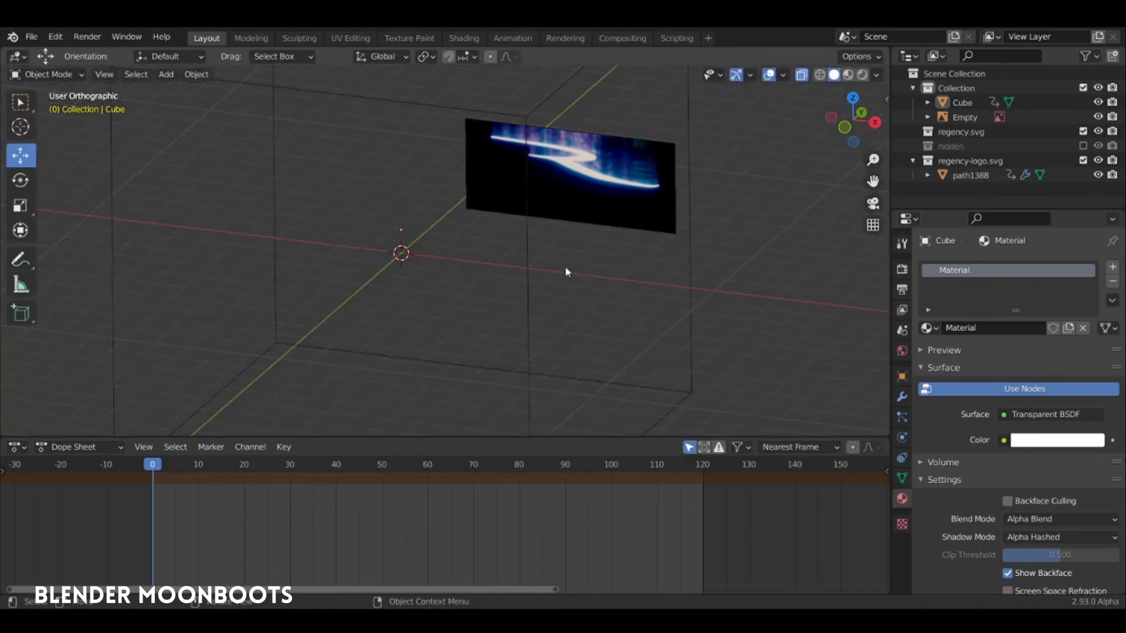
key(shift+a)
click(484, 285)
middle_drag(474, 277, 442, 268)
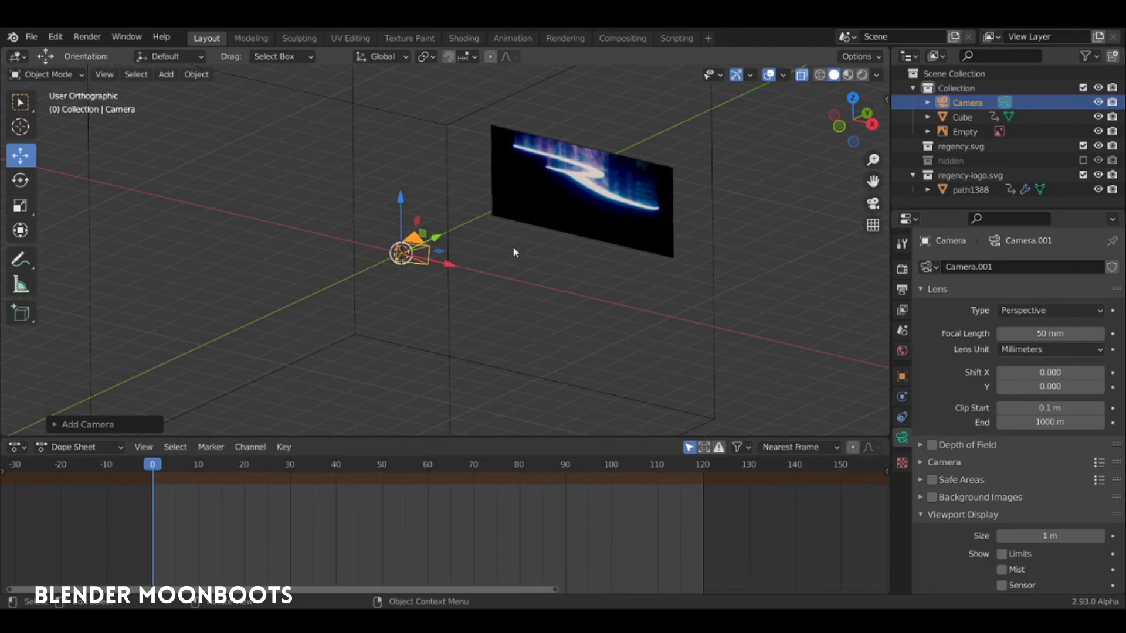
Look through the camera with Camera to View locked, pull it far back and orbit it until the reference image and cube are framed.
key(n)
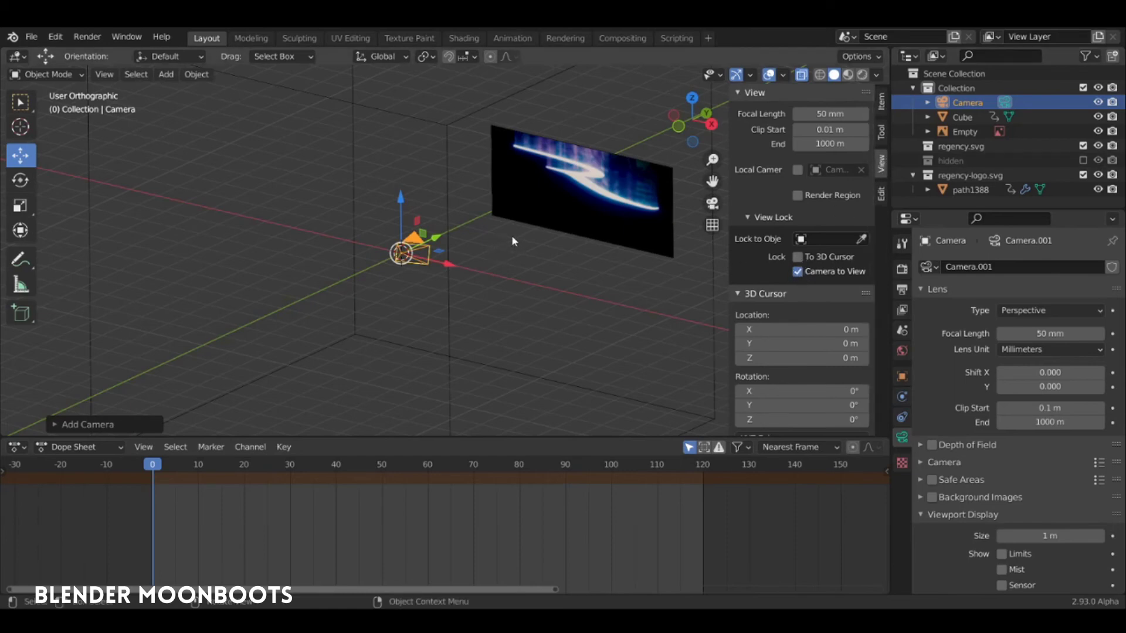
key(n)
key(KP_0)
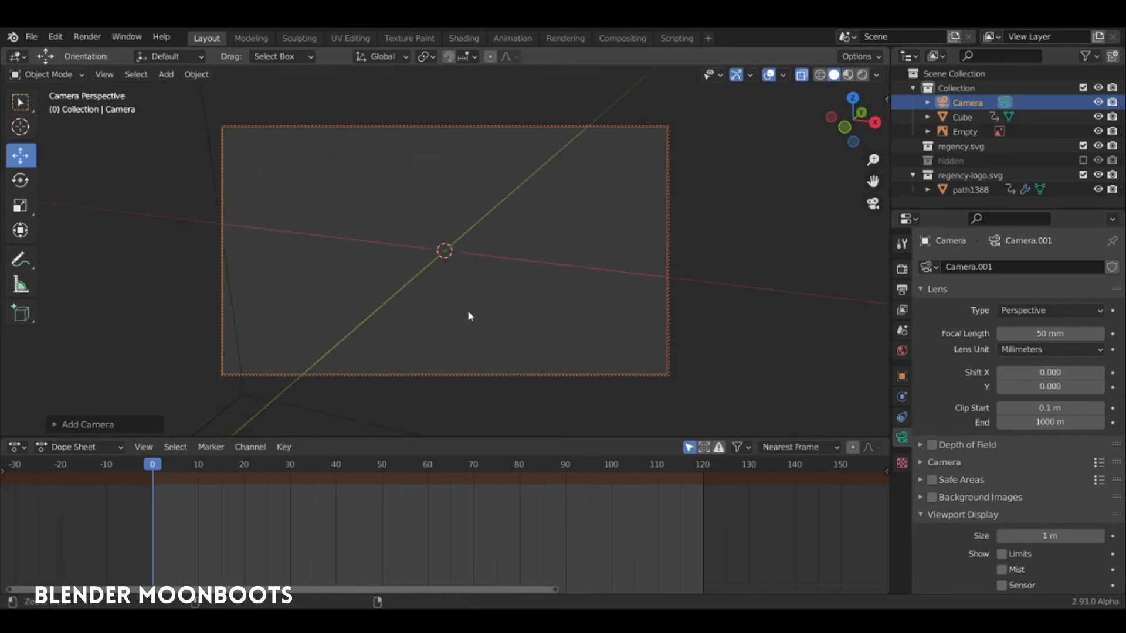
scroll(471, 315, down, 8)
middle_drag(455, 315, 513, 279)
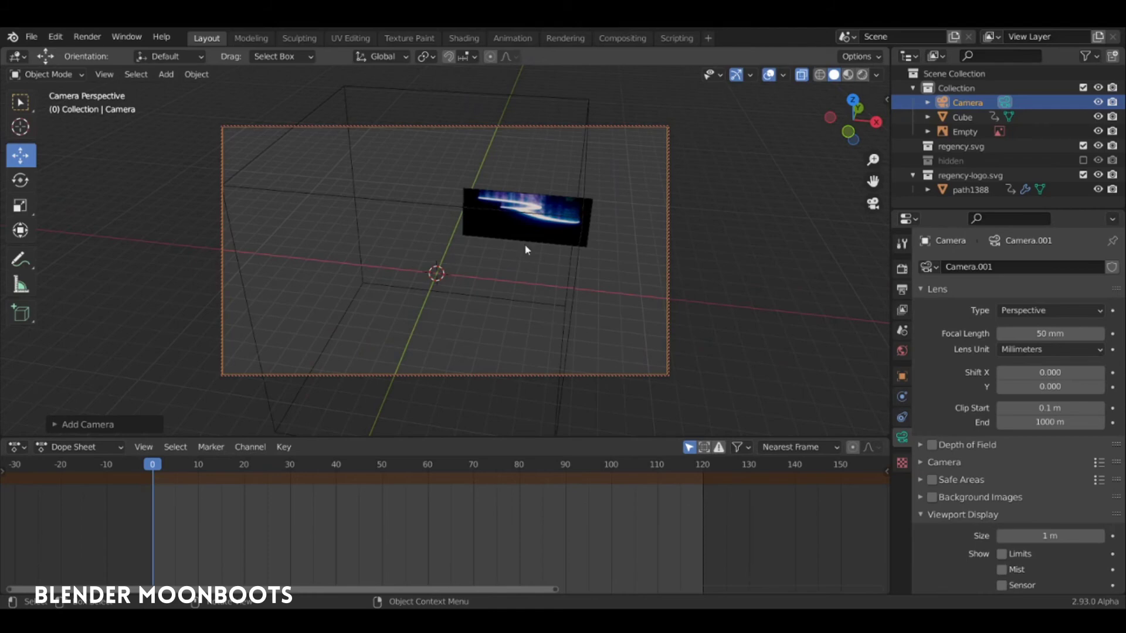
Switch the viewport to rendered shading and advance the animation to frame 20 to bring up the start of the reveal.
key(z)
click(538, 167)
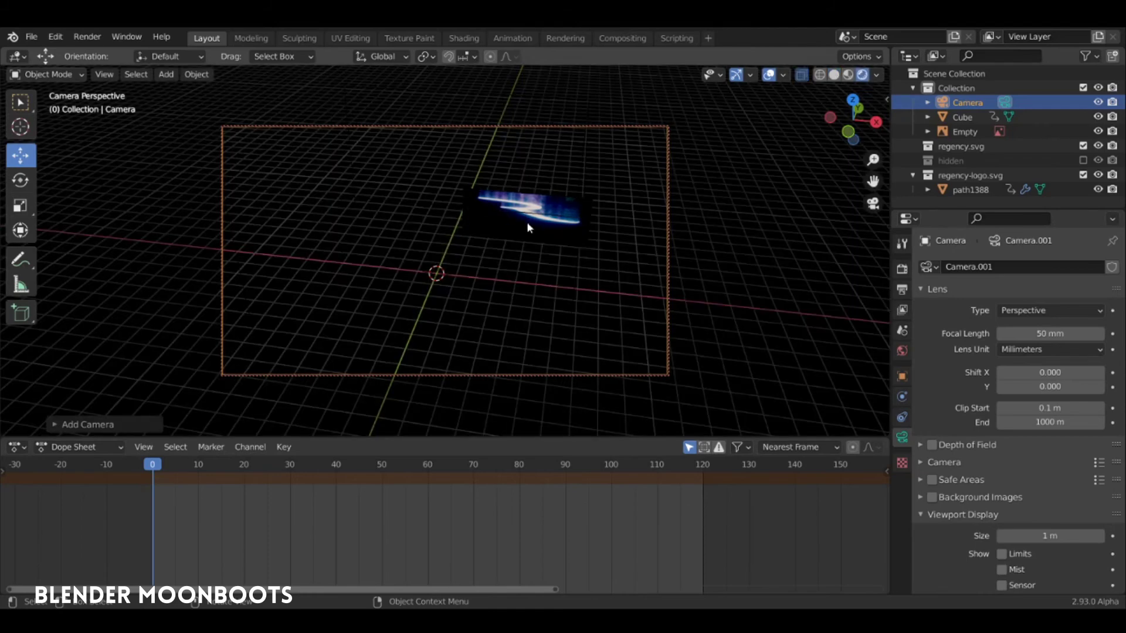
key(space)
mouse_move(251, 474)
mouse_down()
mouse_move(290, 472)
mouse_move(245, 485)
mouse_up()
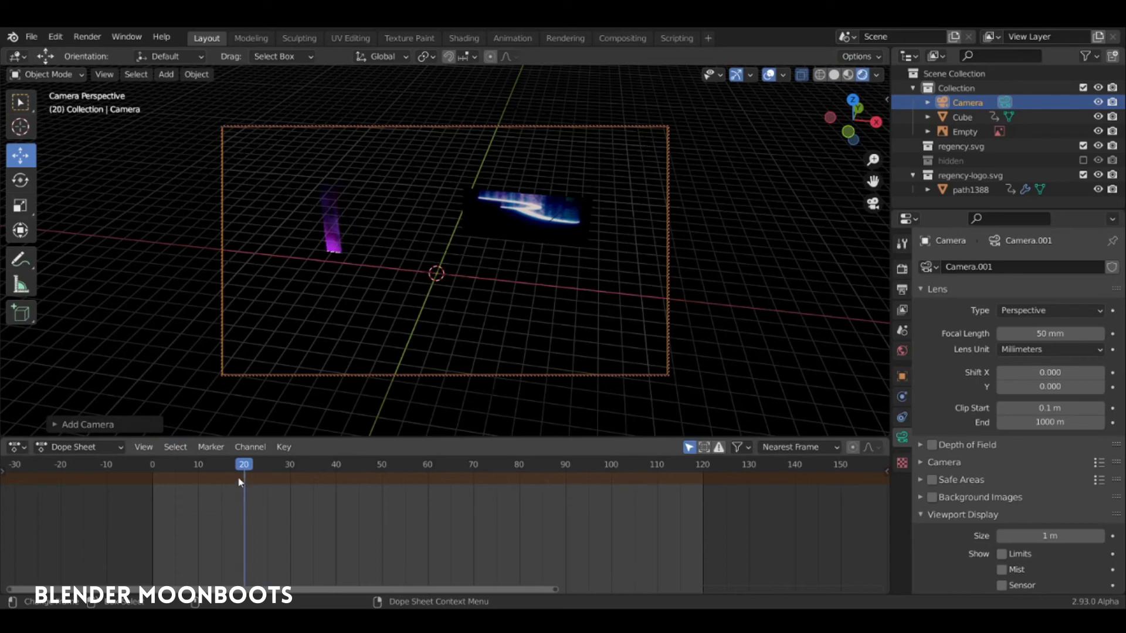
Move the camera in close on the logo's first revealed edge and insert a Location, Rotation & Scale keyframe at frame 20.
ctrl+middle_drag(326, 264, 476, 222)
ctrl+middle_drag(437, 267, 420, 188)
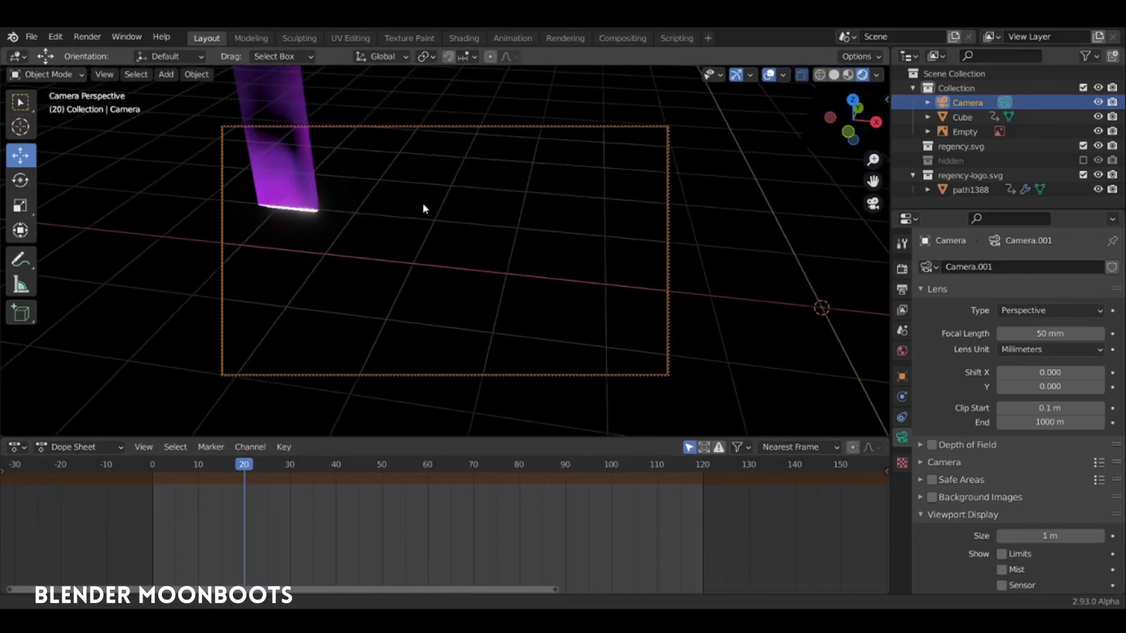
shift+middle_drag(411, 228, 514, 242)
key(i)
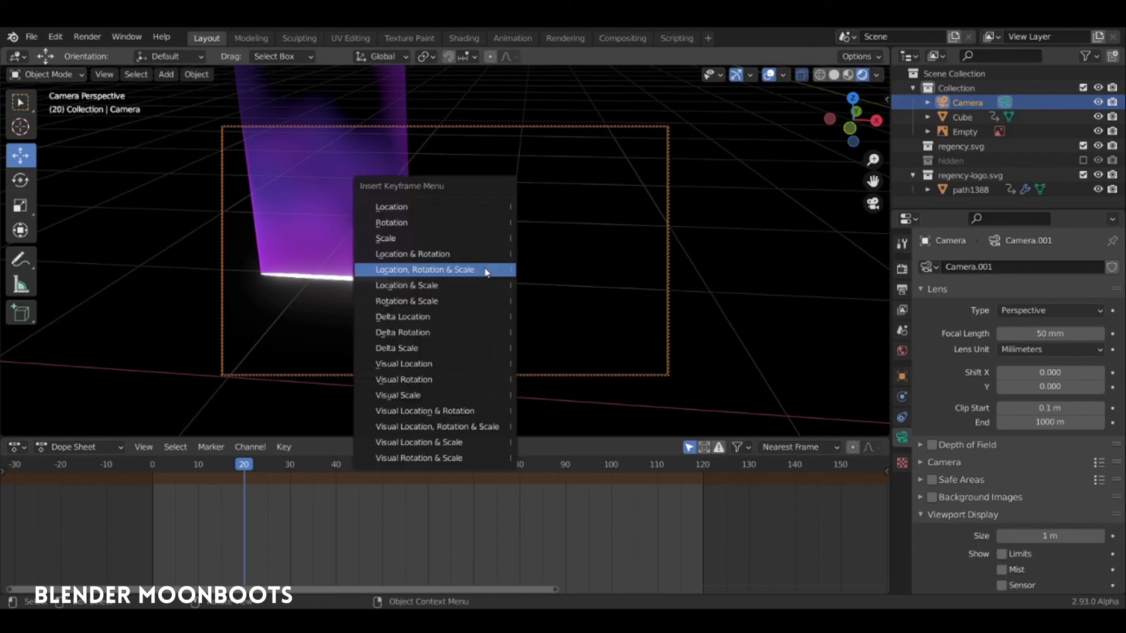
click(468, 272)
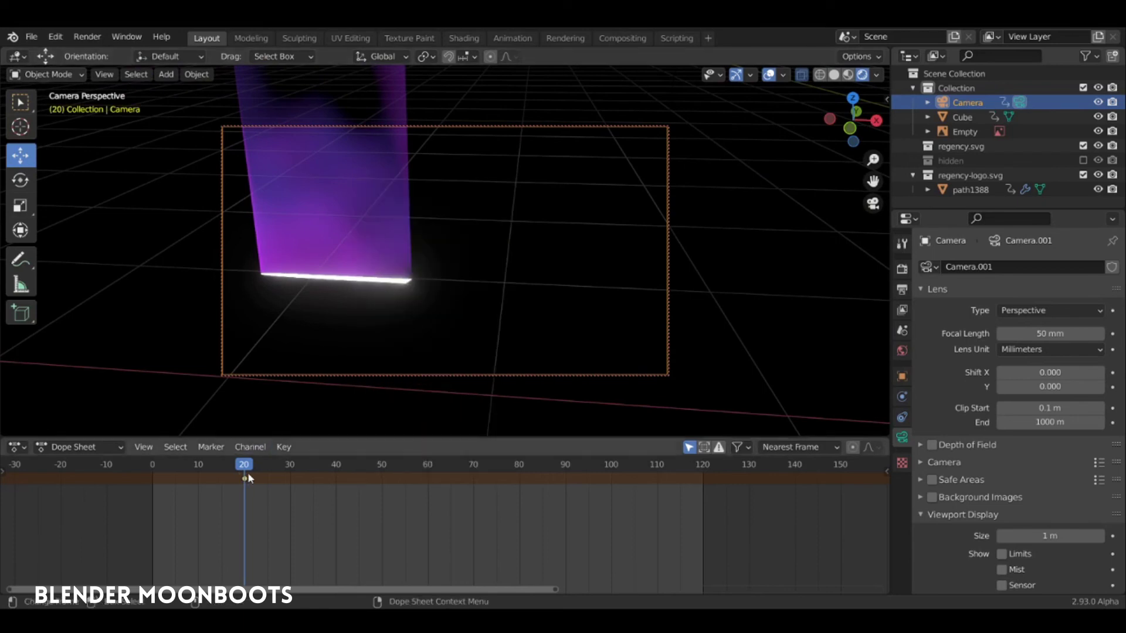
Shift the camera's keyframe to frame 0, then reframe the growing logo at frame 40 with a Location, Rotation & Scale keyframe.
drag(244, 480, 332, 501)
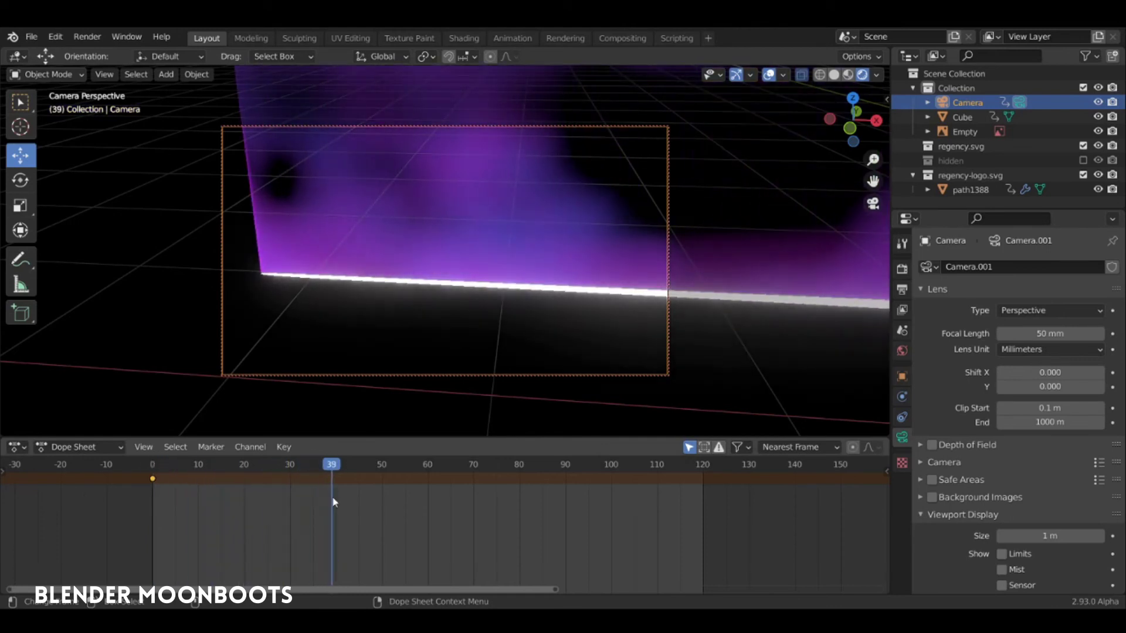
middle_drag(422, 387, 417, 328)
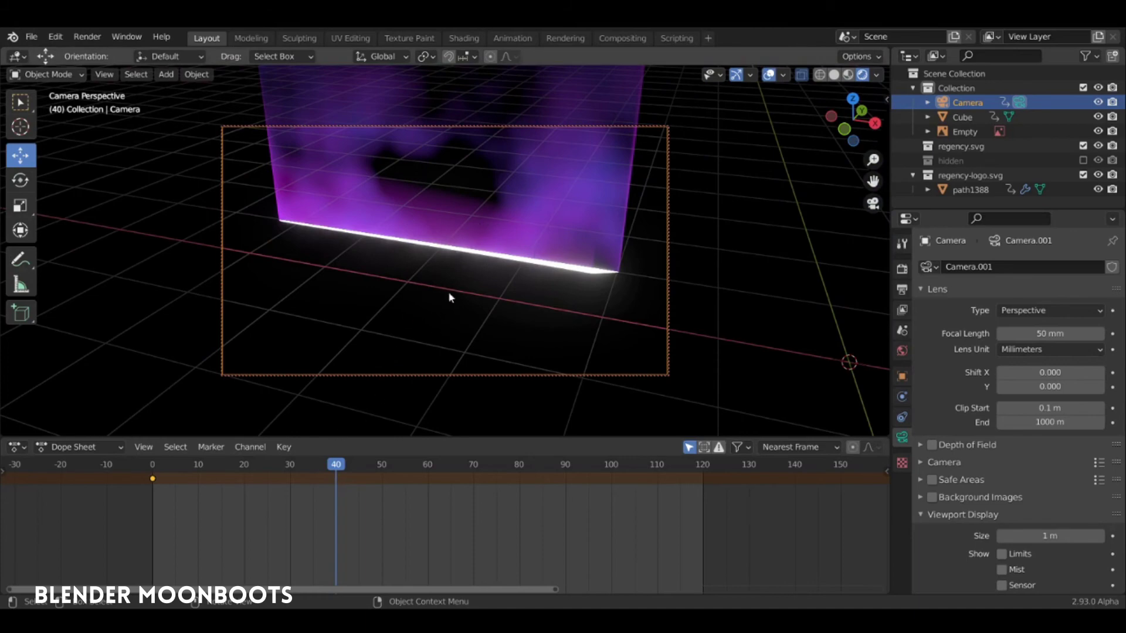
key(i)
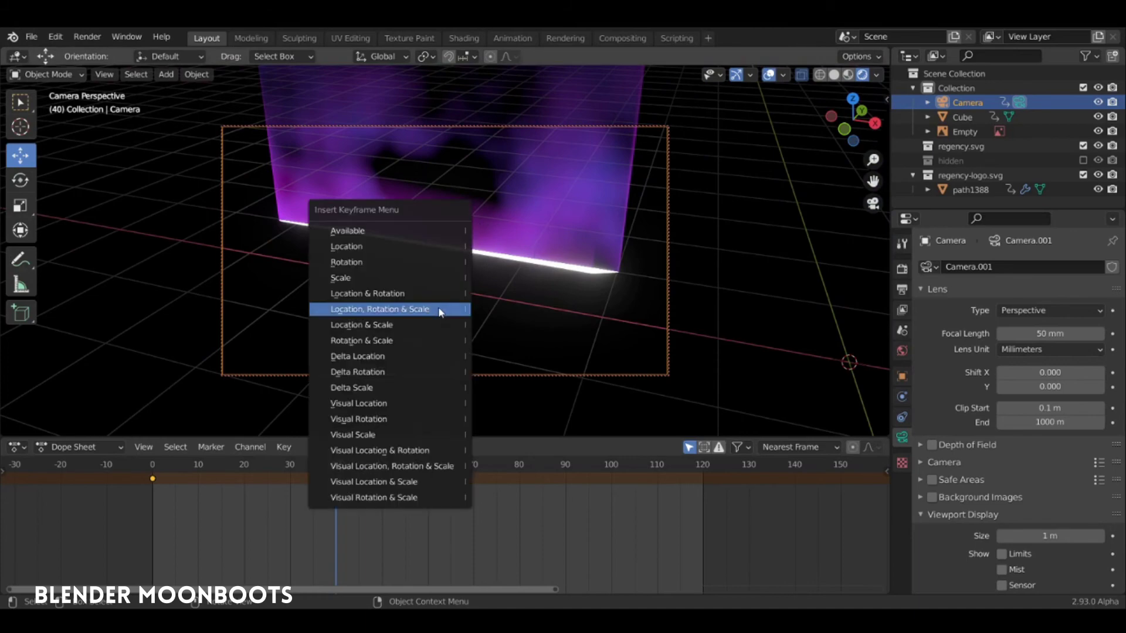
click(440, 311)
Play the animation from the first frame to check the camera move up to frame 40.
key(shift+Left)
key(space)
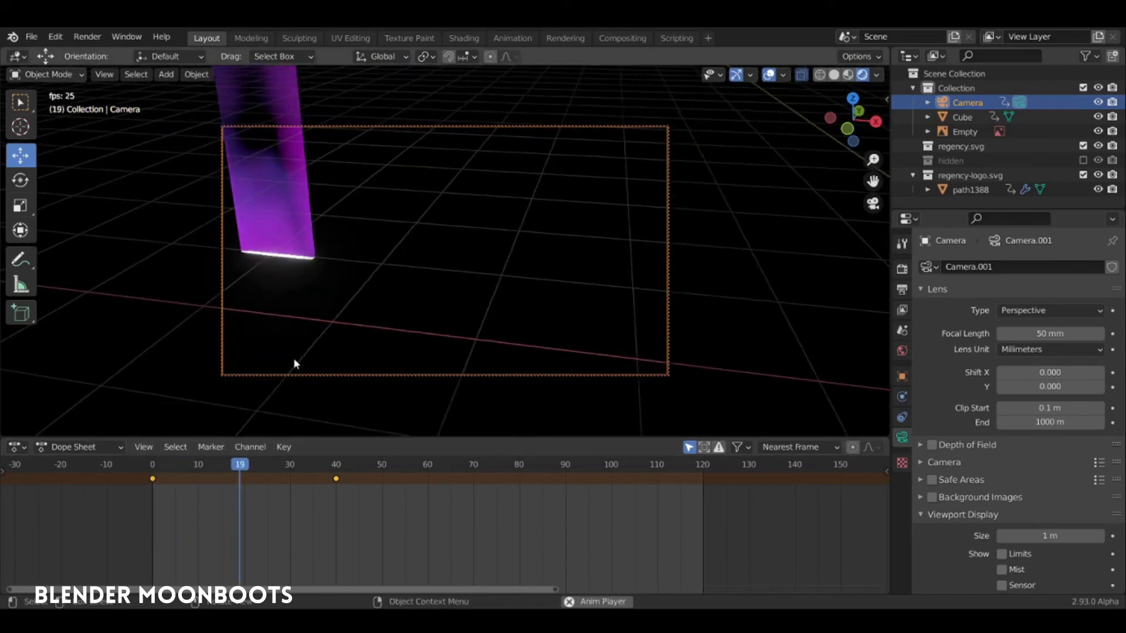
key(space)
Go to frame 70, pull the camera back, select the logo mesh and orbit the camera around it.
click(433, 472)
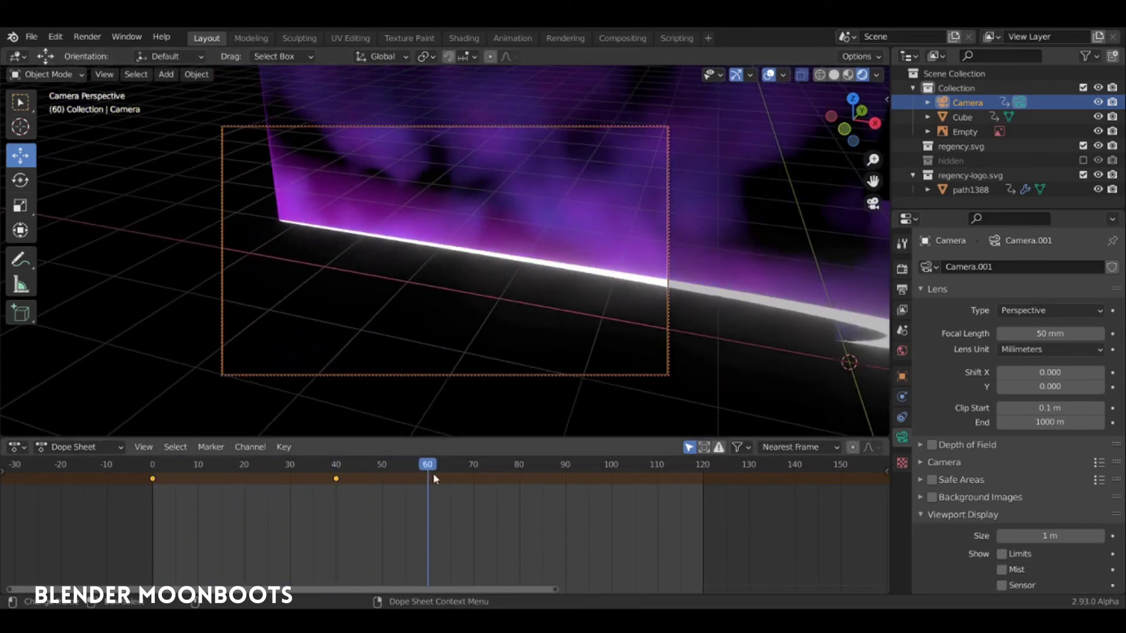
drag(433, 473, 472, 481)
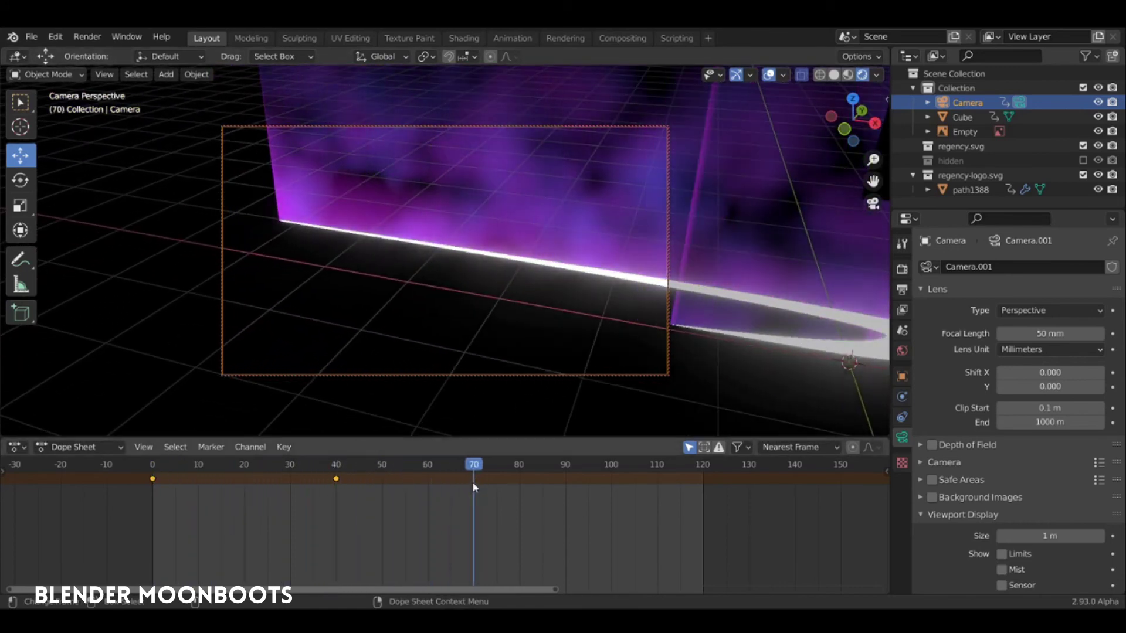
scroll(528, 355, down, 4)
middle_drag(540, 344, 446, 394)
click(584, 280)
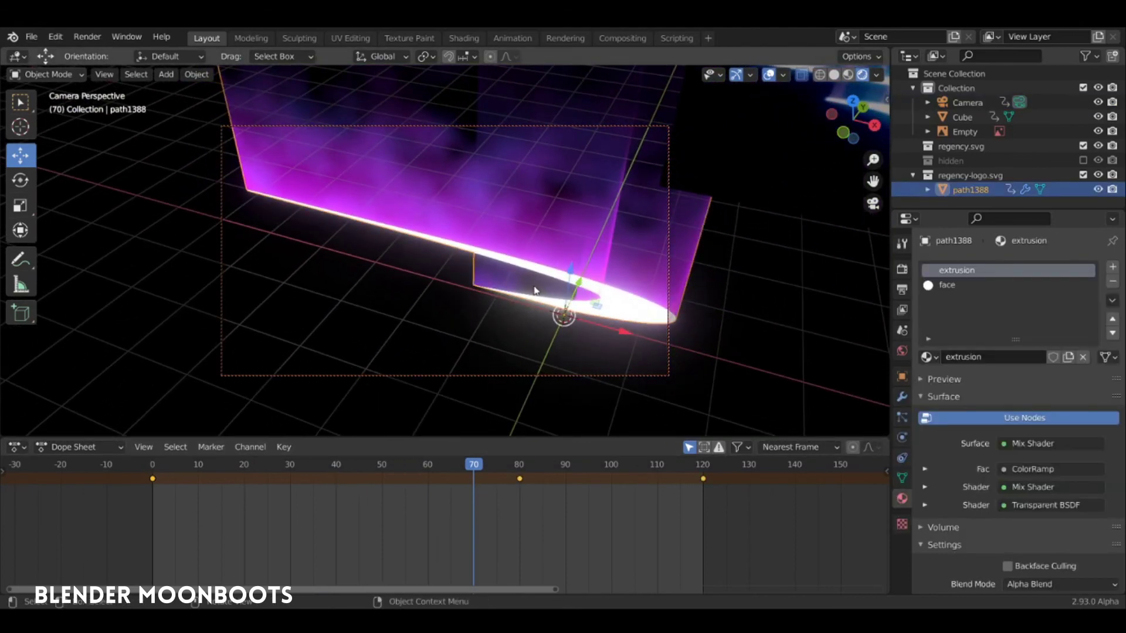
mouse_move(516, 296)
middle_down()
mouse_move(504, 304)
mouse_move(568, 310)
mouse_move(471, 288)
mouse_move(531, 305)
middle_up()
Look into the Preferences and check that the Camera to View lock is enabled.
click(56, 36)
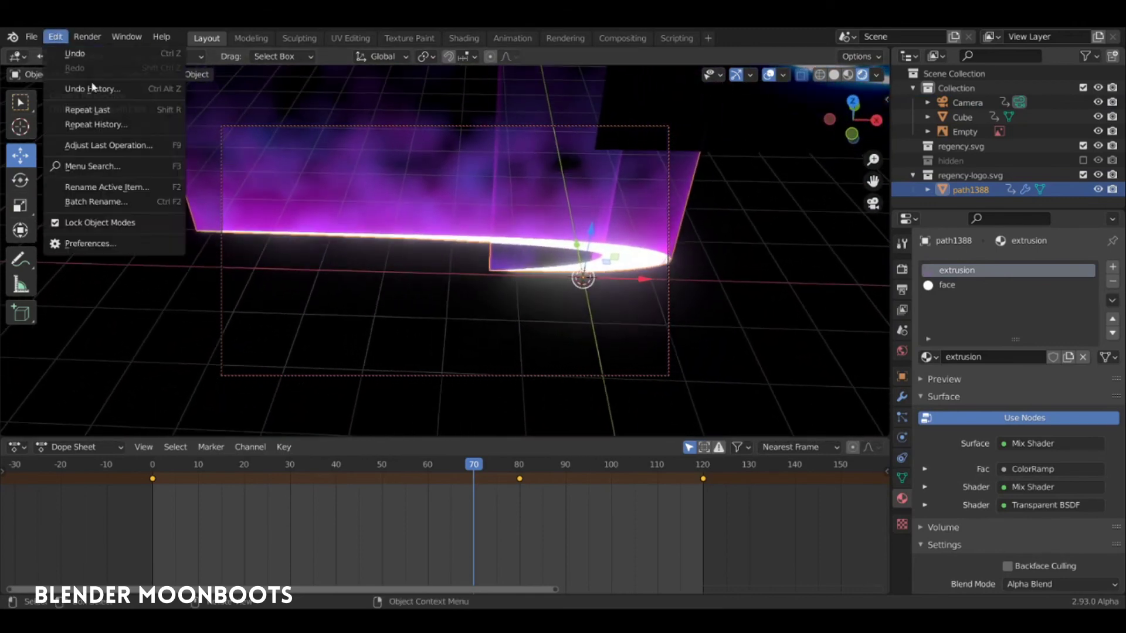
click(106, 243)
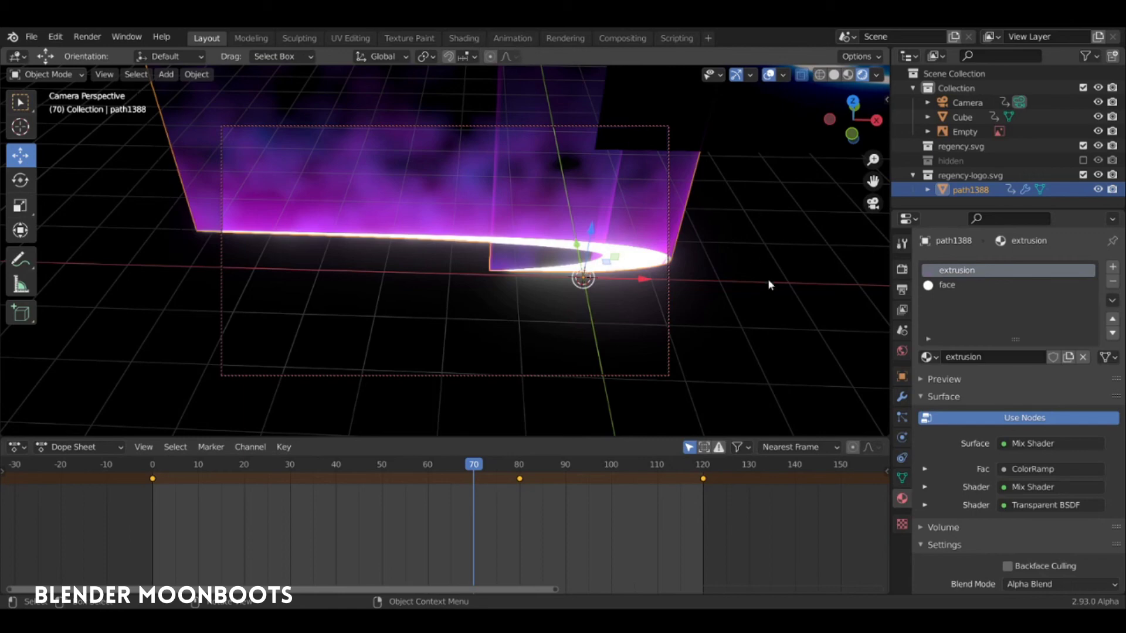
key(n)
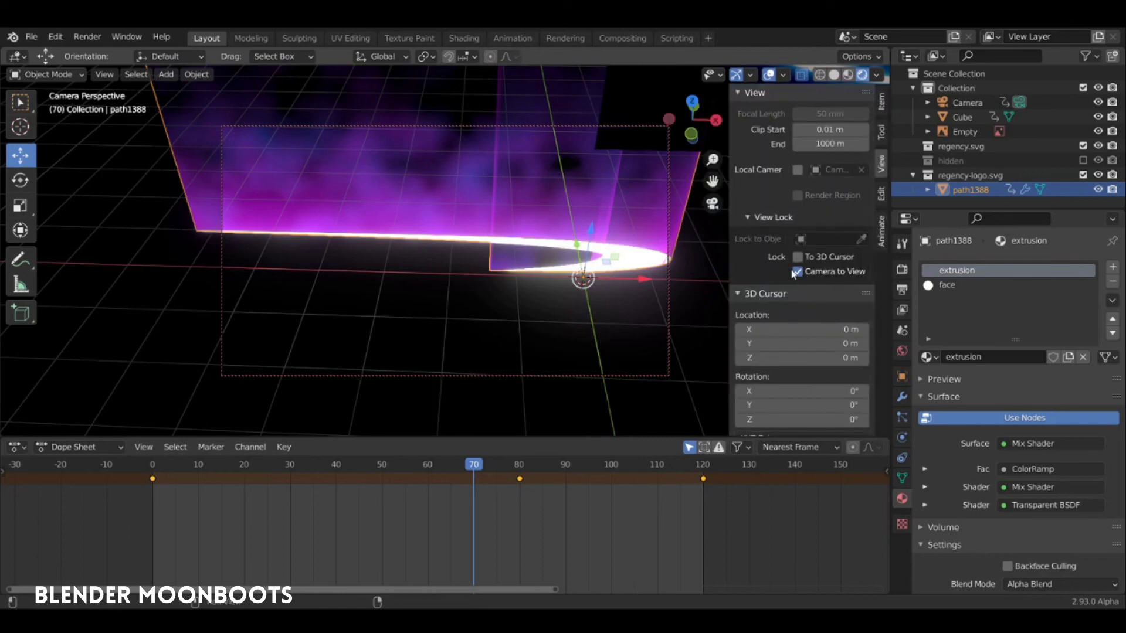
key(n)
Orbit the camera to frame the logo's curved end, select the camera and keyframe its position at frame 70.
middle_drag(705, 277, 585, 296)
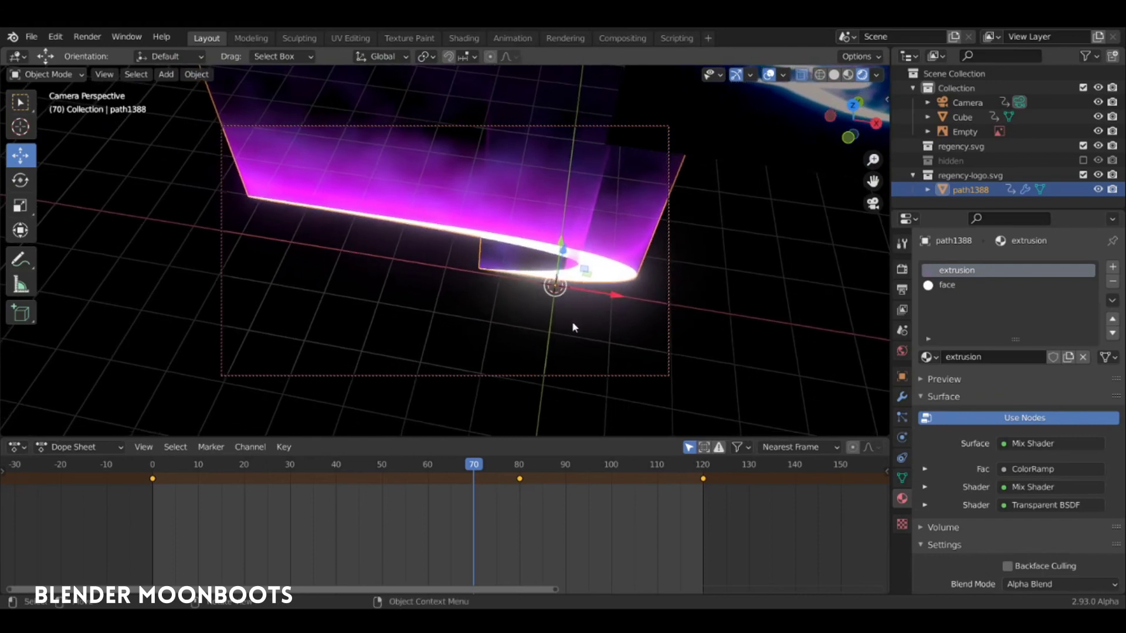
click(575, 376)
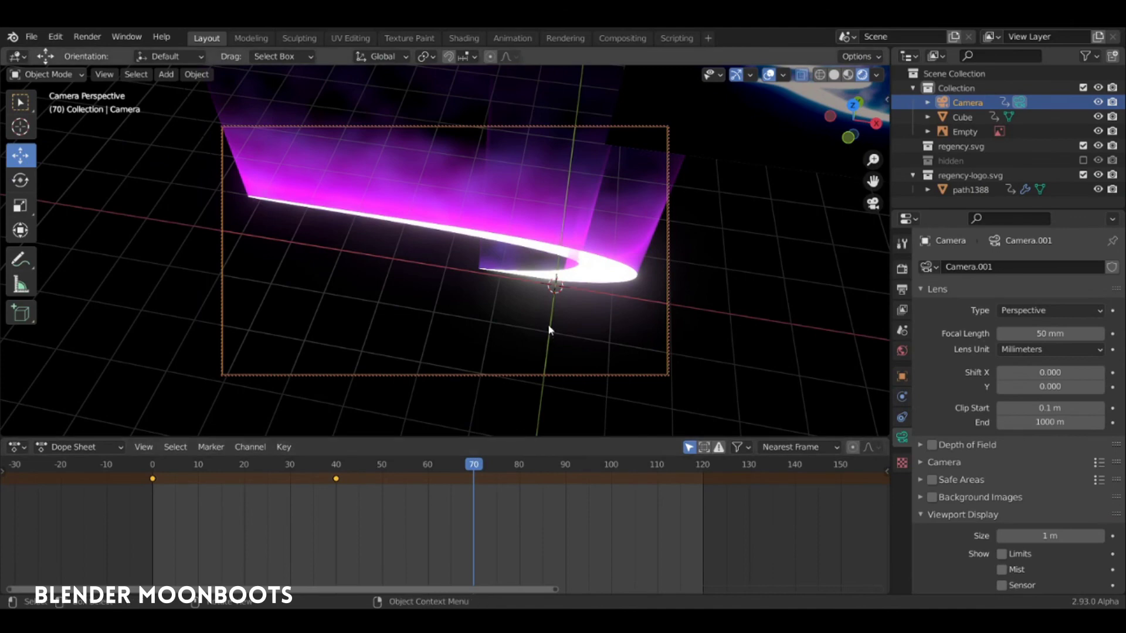
key(i)
click(498, 327)
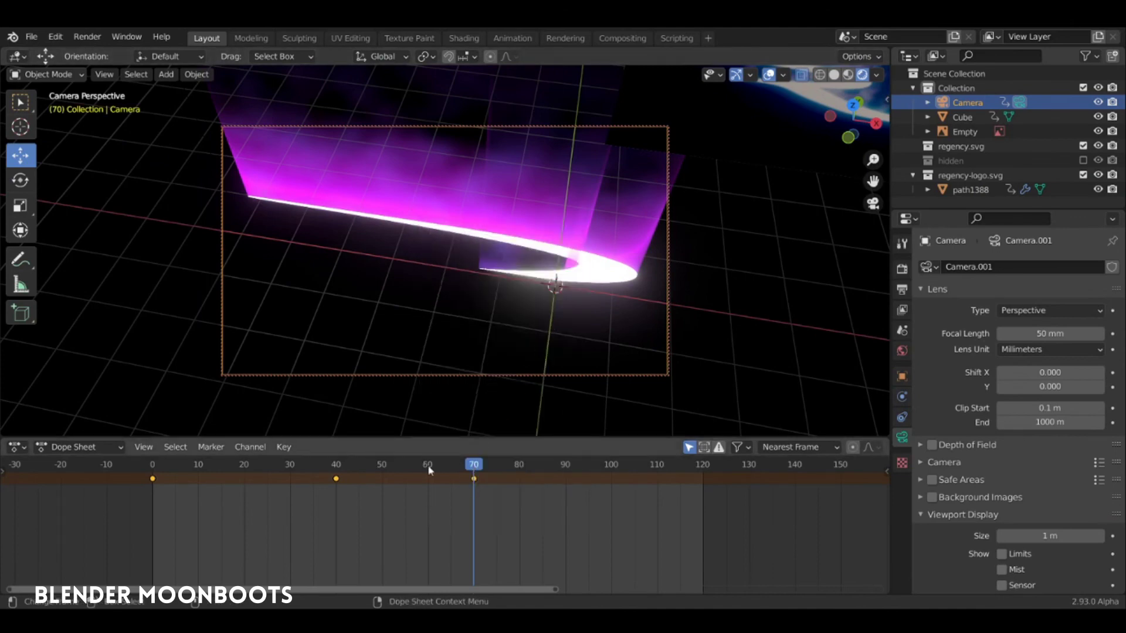
Play the animation from the first frame to check the camera move through frame 70.
key(shift+Left)
key(space)
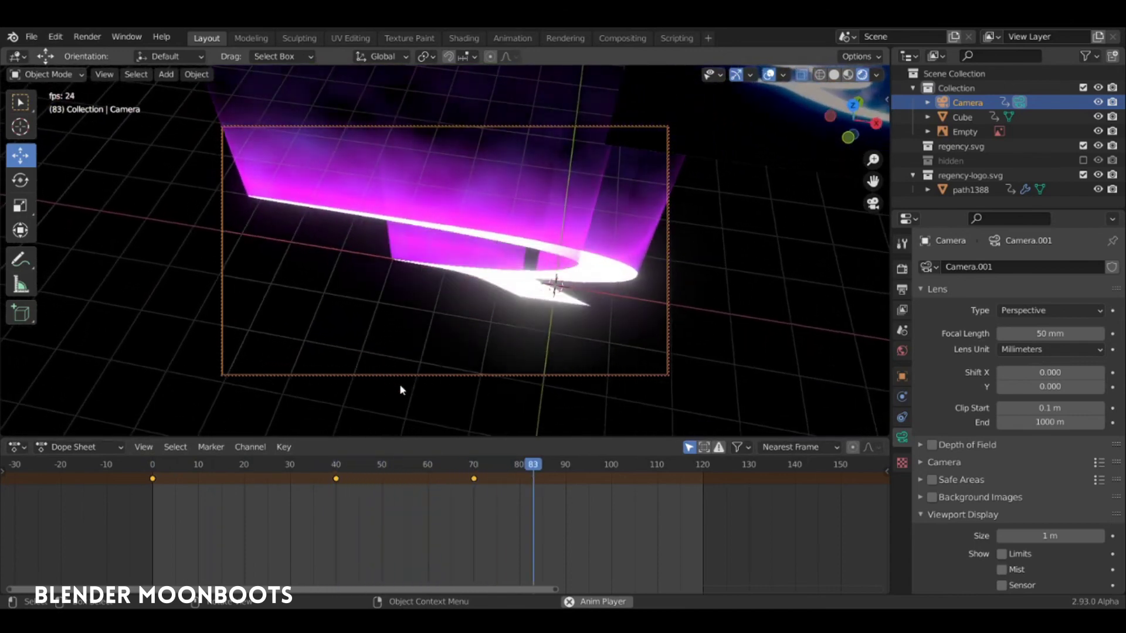
key(space)
At frame 120, clear the camera's rotation, centre the complete logo in the straight-down view and keyframe the camera.
drag(543, 457, 704, 487)
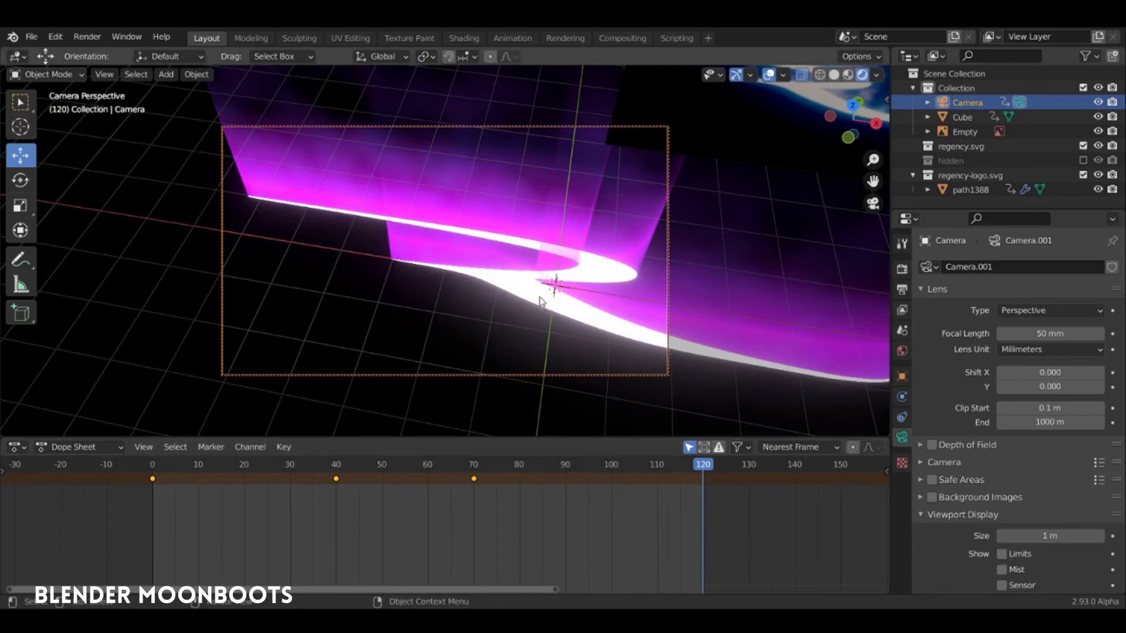
key(alt+r)
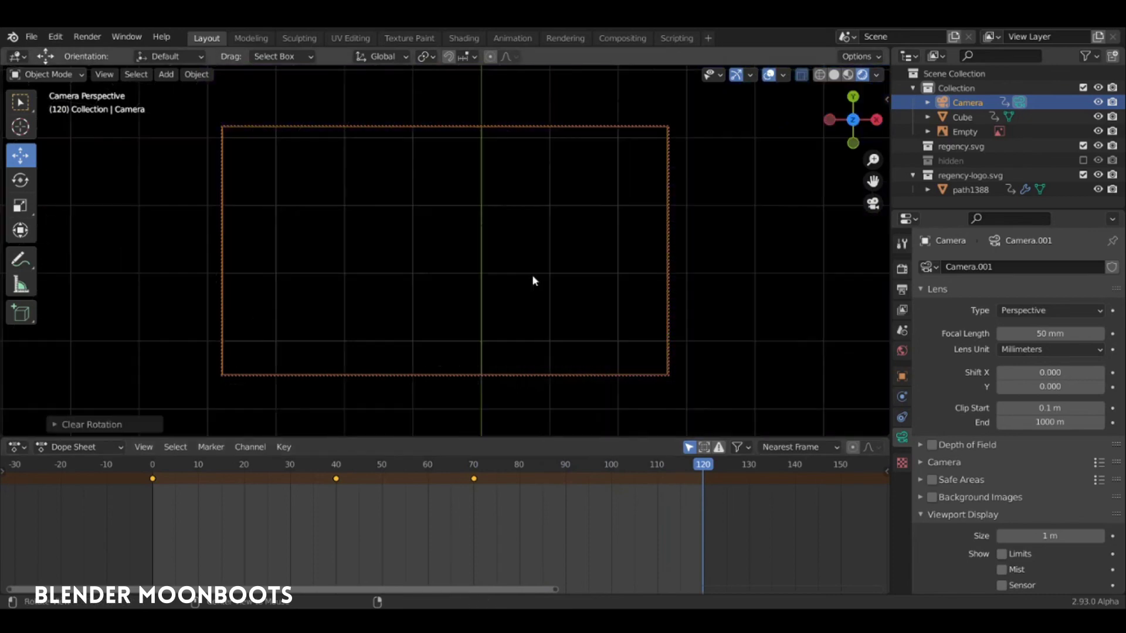
shift+middle_drag(440, 310, 501, 409)
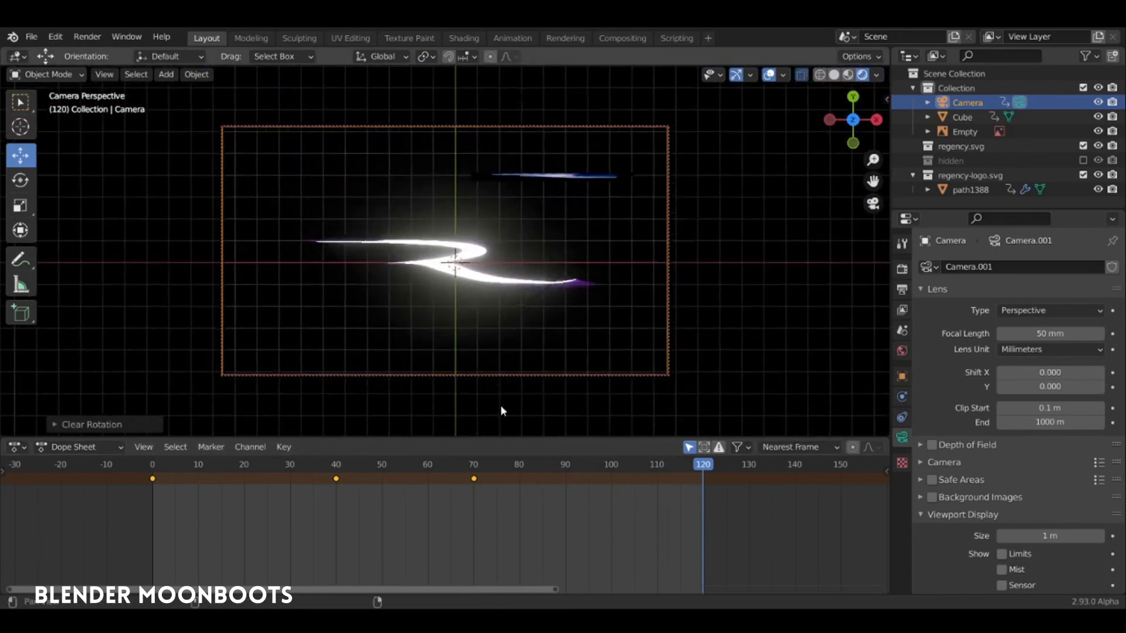
mouse_move(494, 344)
shift+middle_down()
mouse_move(511, 329)
mouse_move(494, 337)
shift+middle_up()
scroll(493, 332, up, 1)
scroll(514, 284, up, 2)
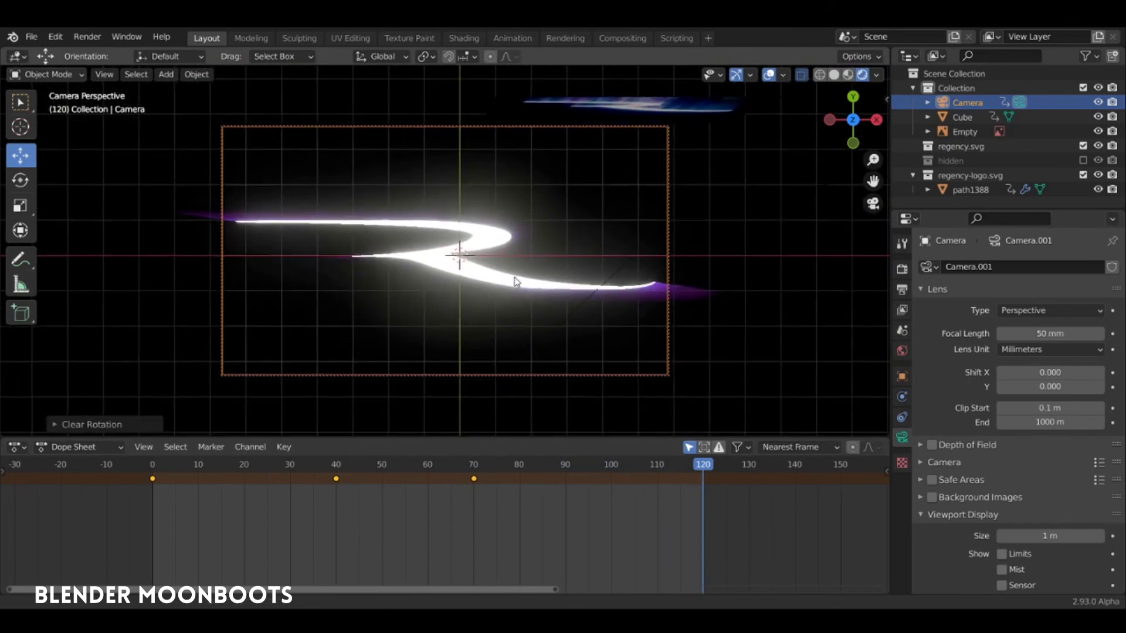
shift+middle_drag(516, 278, 513, 281)
key(i)
click(513, 305)
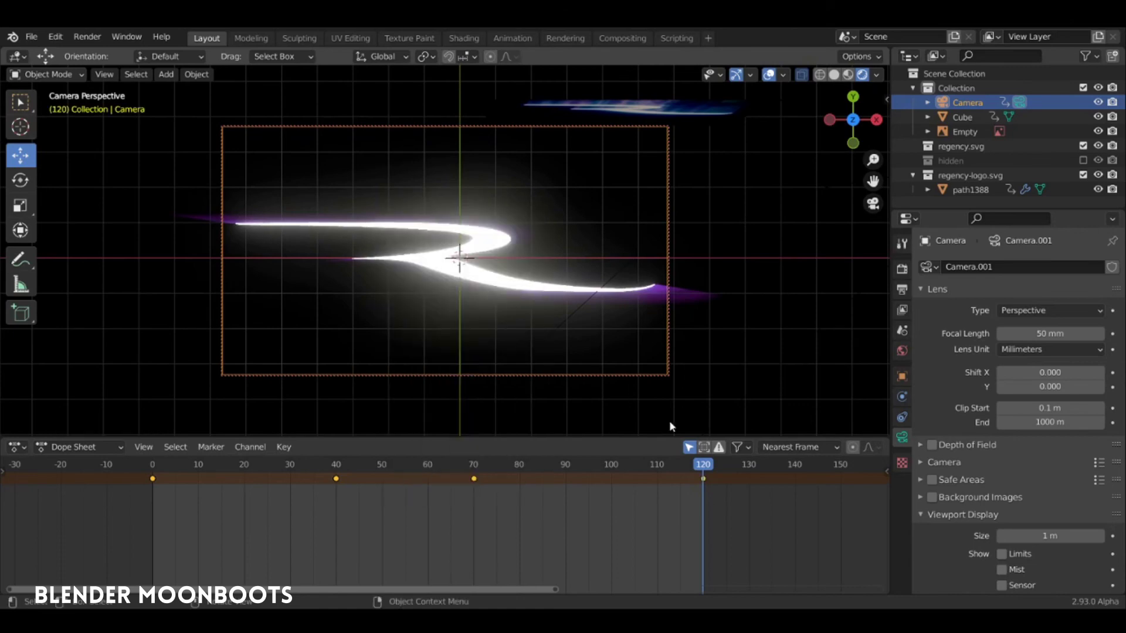
Play the animation from the first frame to review the camera move with the final top-down keyframe.
click(286, 464)
key(shift+Left)
key(space)
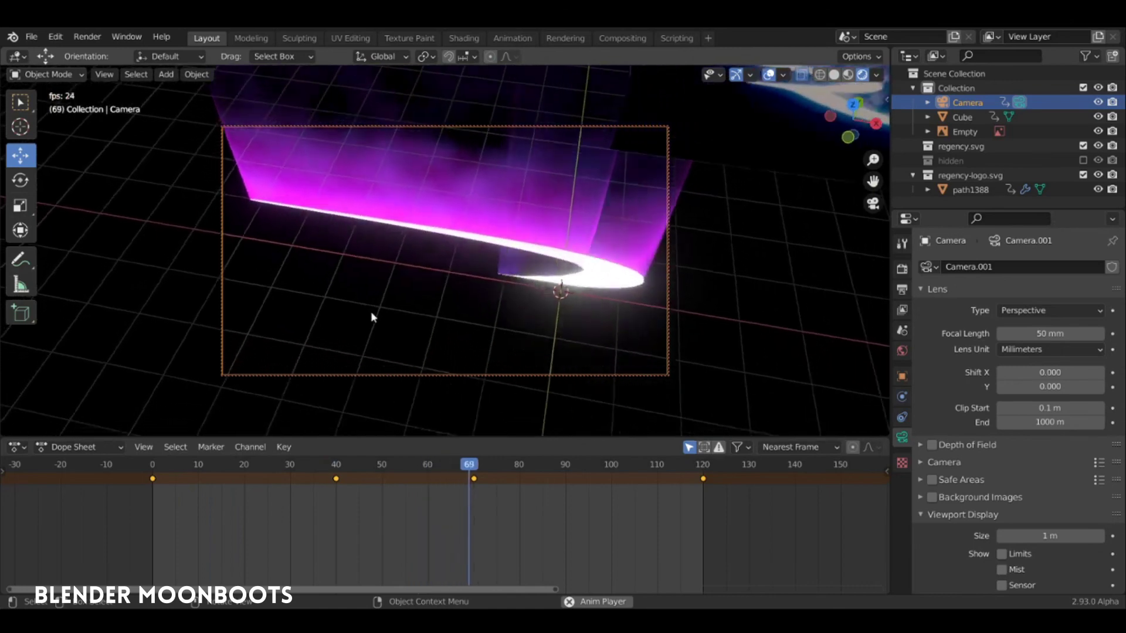
click(335, 465)
key(space)
Go to frame 60, orbit the camera to frame the logo's bend and keyframe it there.
drag(335, 467, 429, 484)
middle_drag(475, 403, 470, 333)
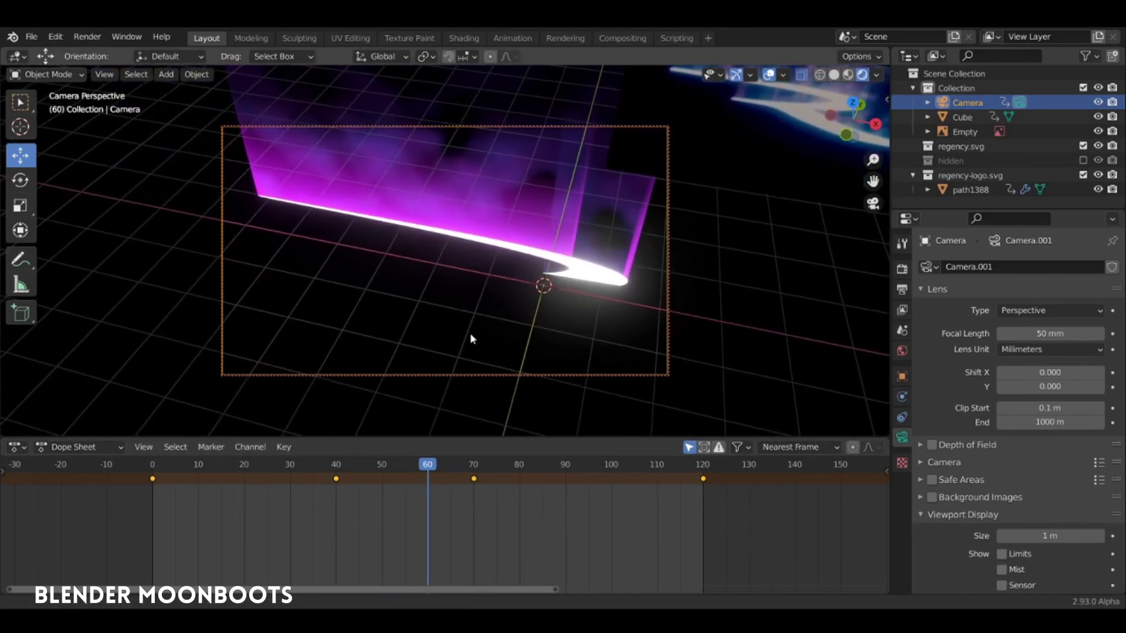
key(i)
click(414, 328)
Replay the move past frame 60, compare frames 60 and 70, and delete the camera's keyframe at frame 70.
key(space)
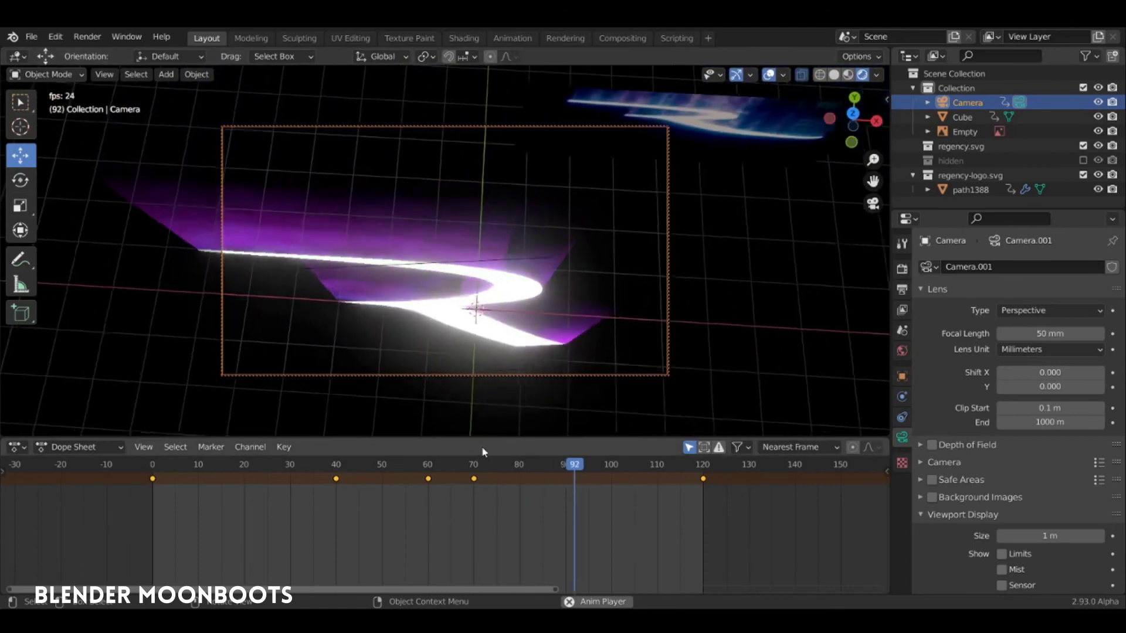
key(space)
click(474, 471)
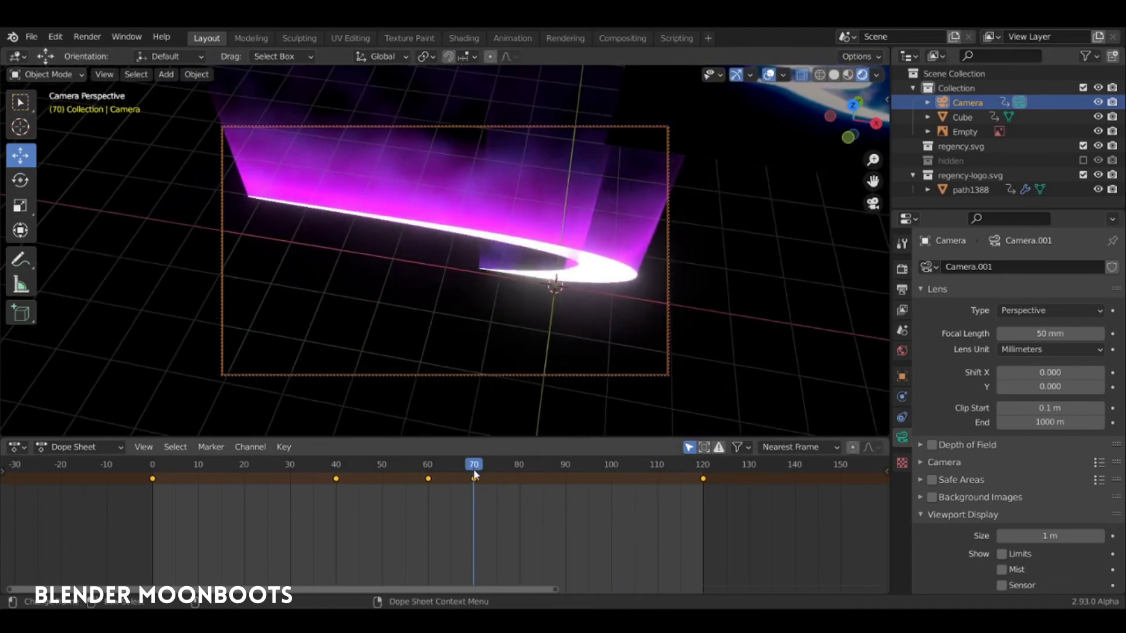
drag(469, 467, 428, 466)
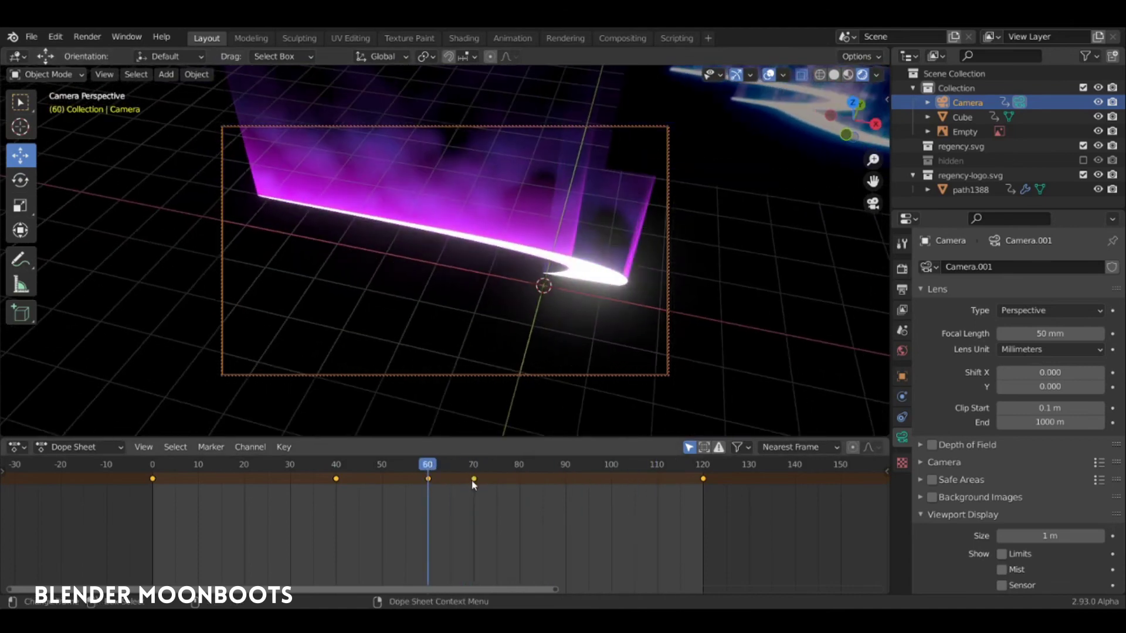
right_click(473, 485)
click(474, 487)
Replay the animation from around frame 45 to check the camera move between the keyframes at 60 and 120.
click(426, 465)
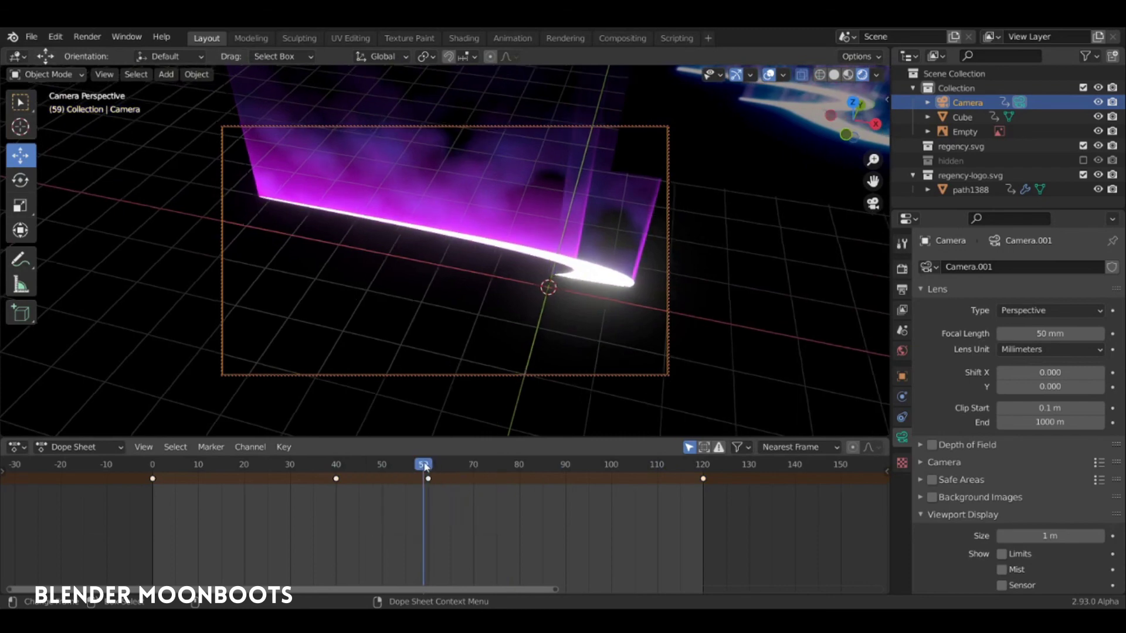
drag(424, 467, 358, 465)
key(space)
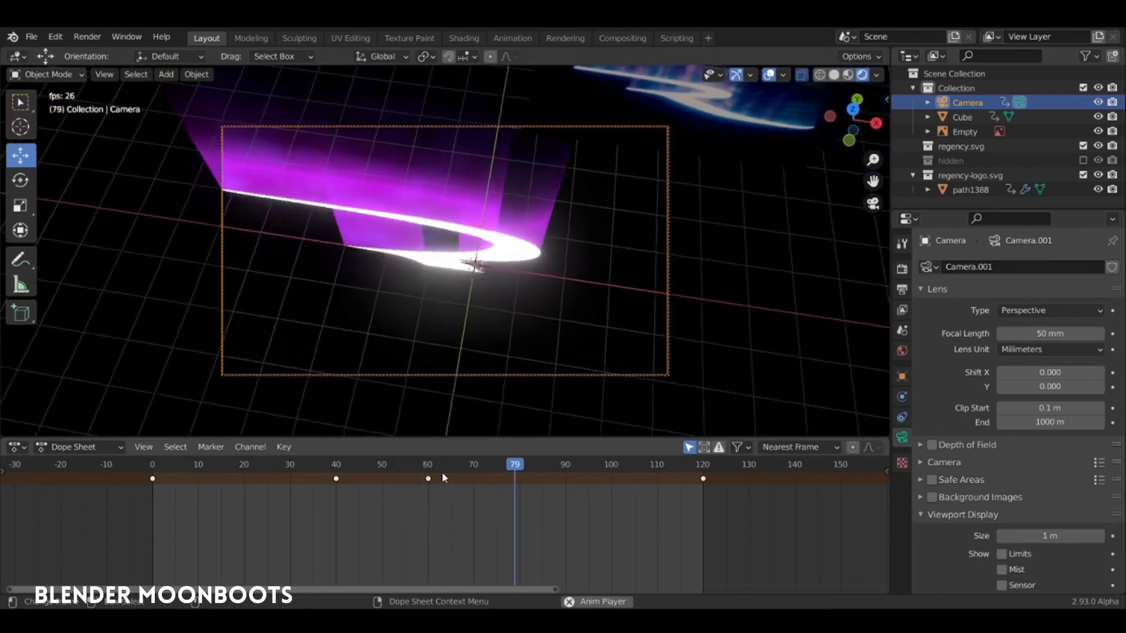
key(space)
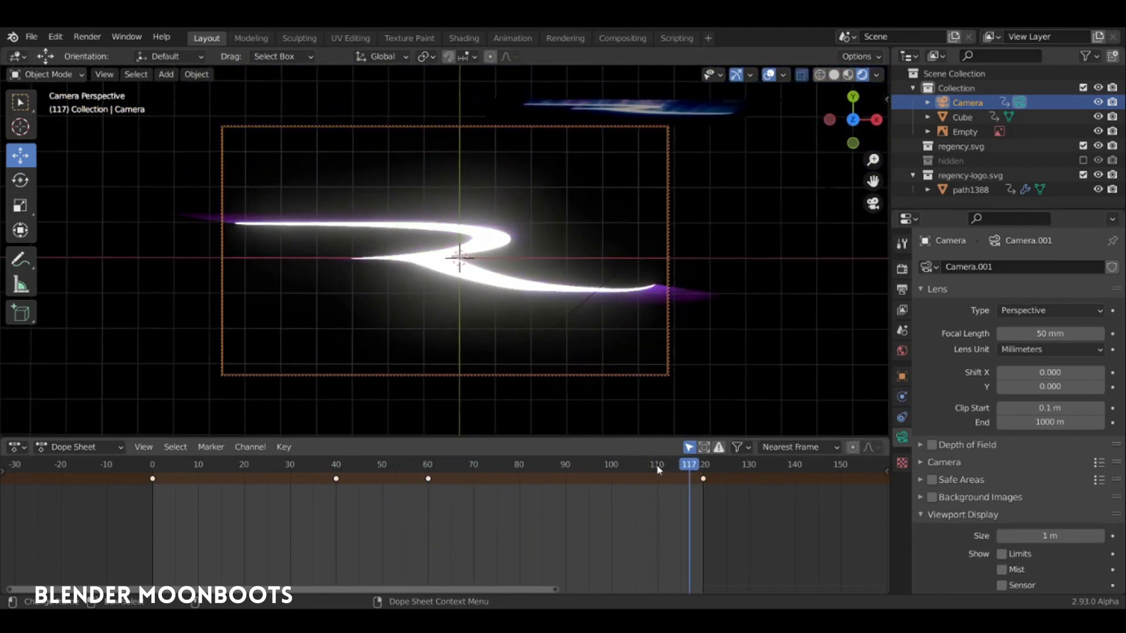
Go to frame 90 and insert another camera keyframe there.
drag(659, 469, 565, 479)
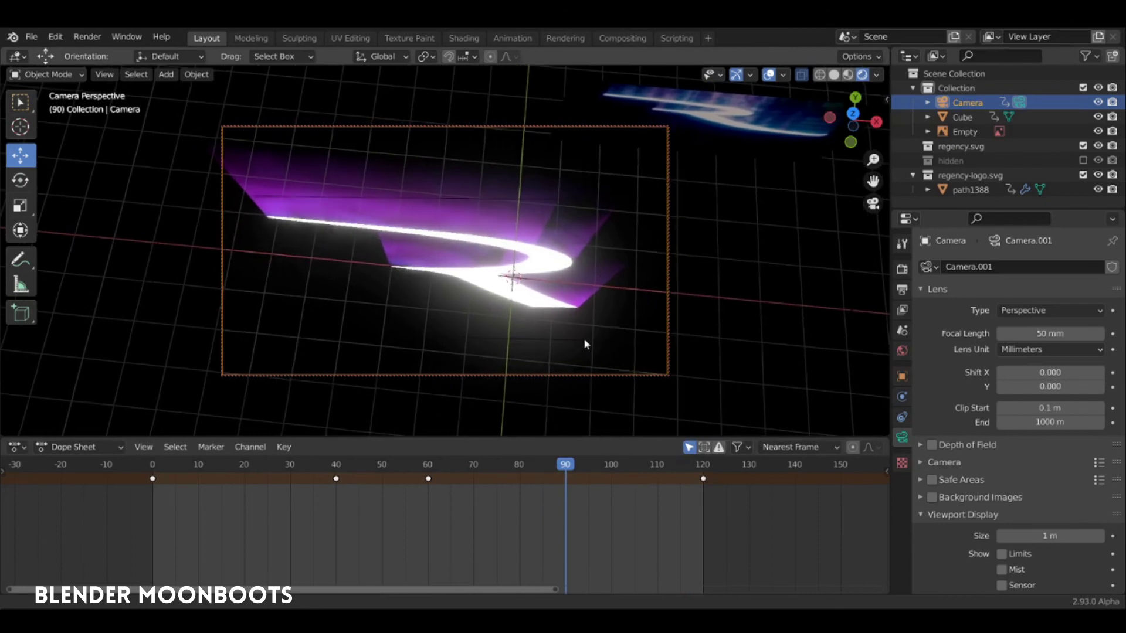
key(i)
click(578, 346)
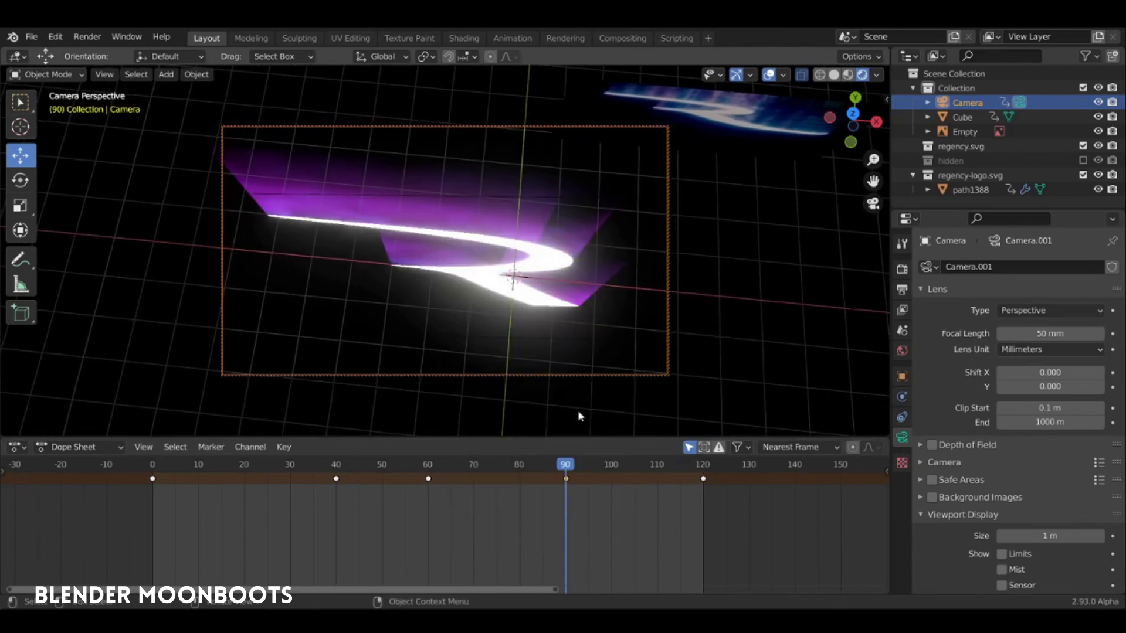
Play the whole animation in a maximized camera viewport to review the finished camera move.
drag(491, 464, 217, 451)
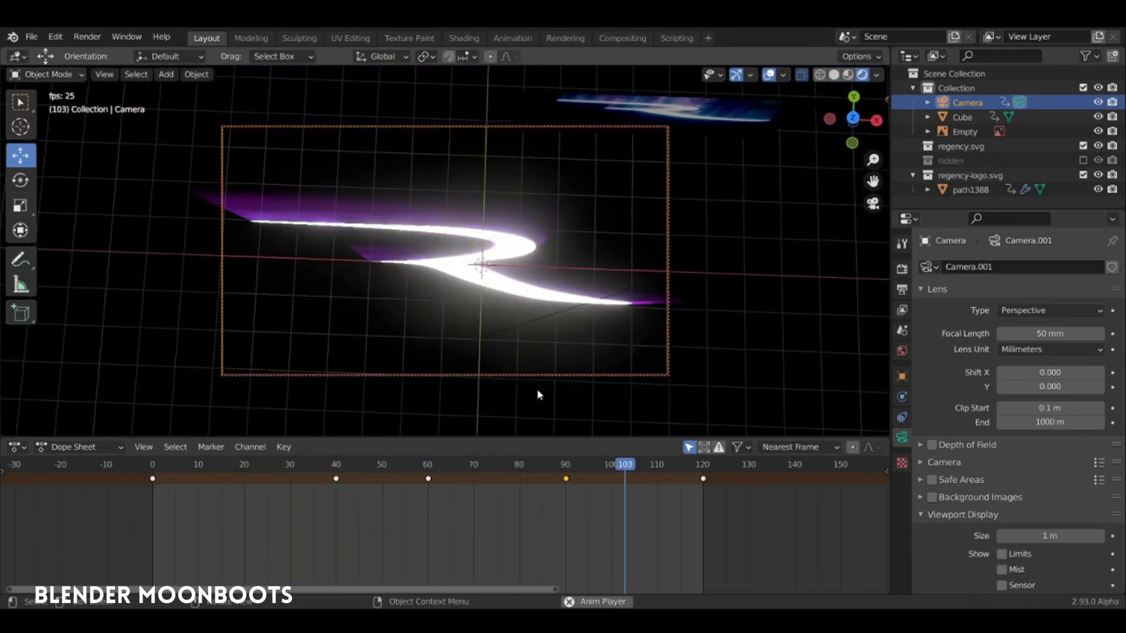
key(ctrl+space)
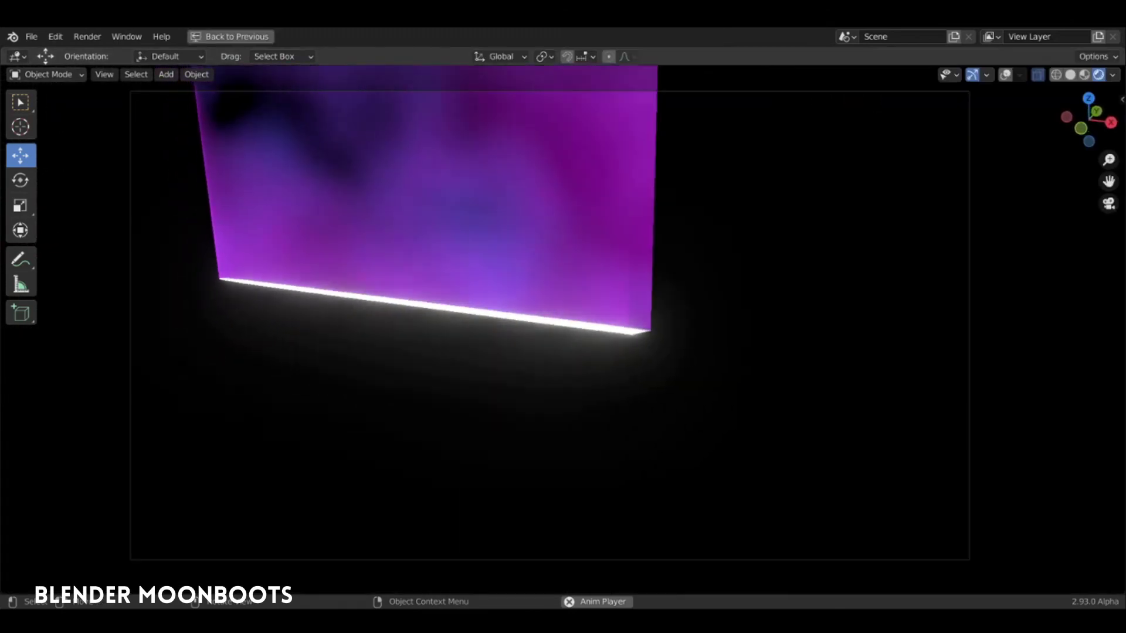